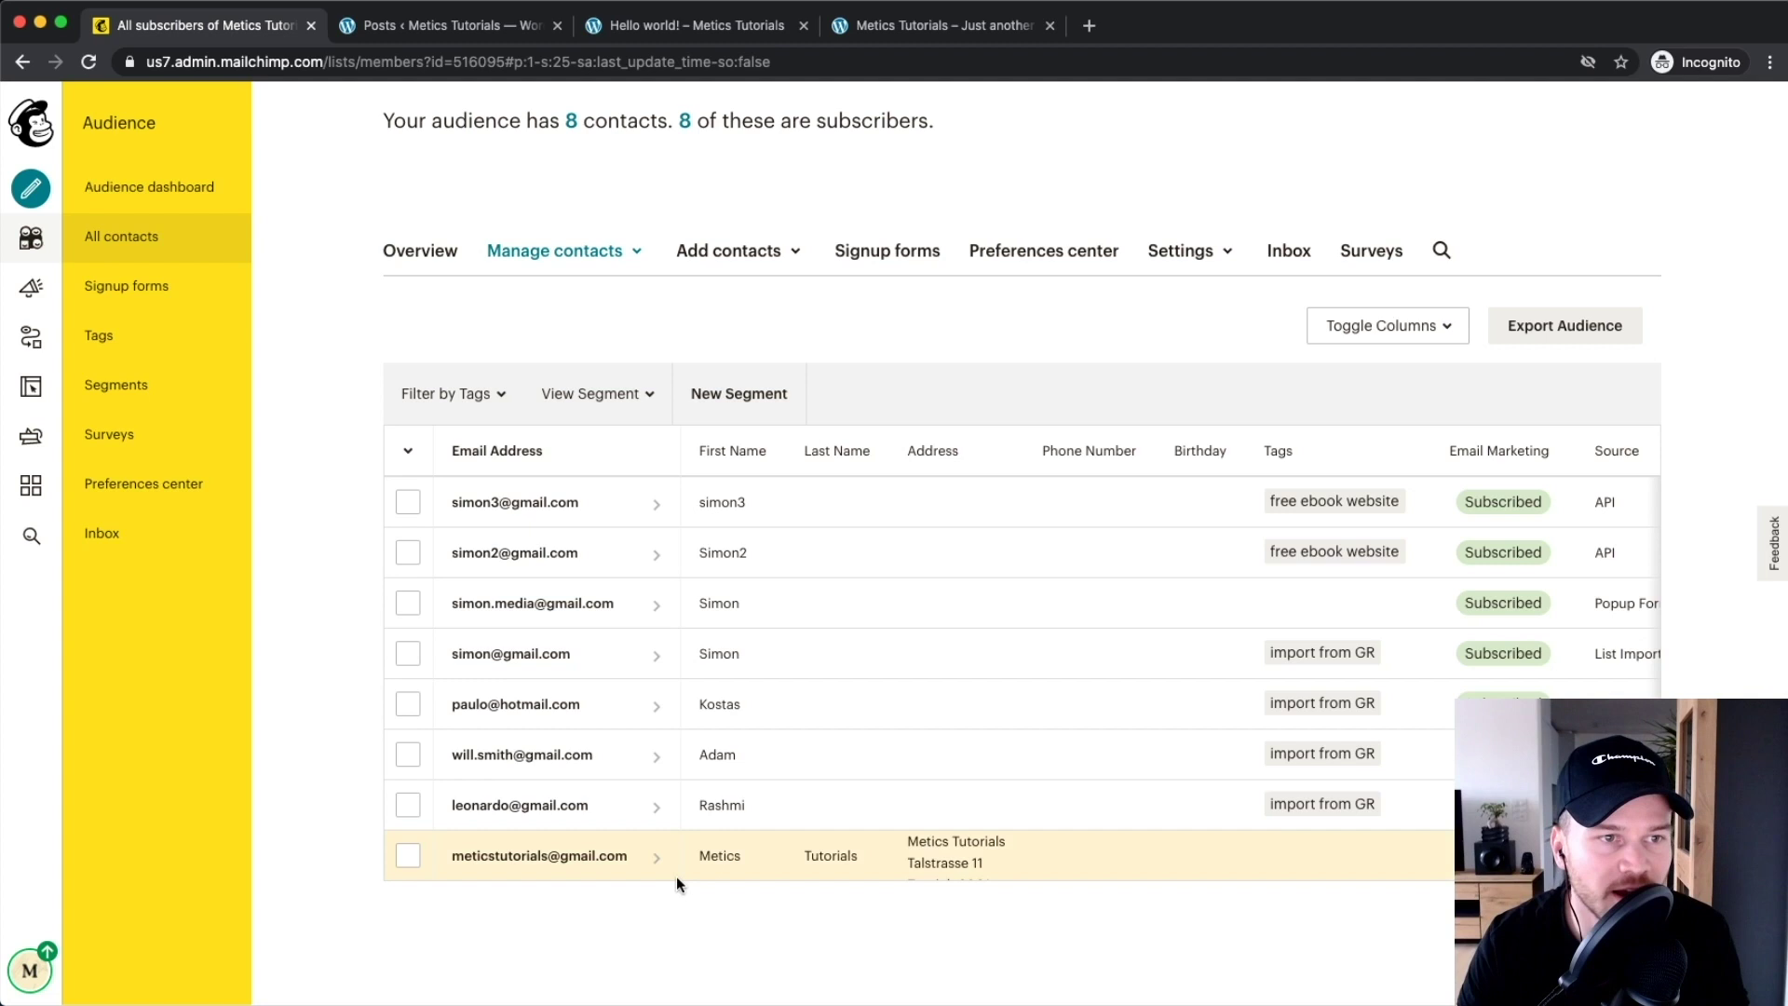
Start a new Signup form and choose the Signup landing page type
click(31, 190)
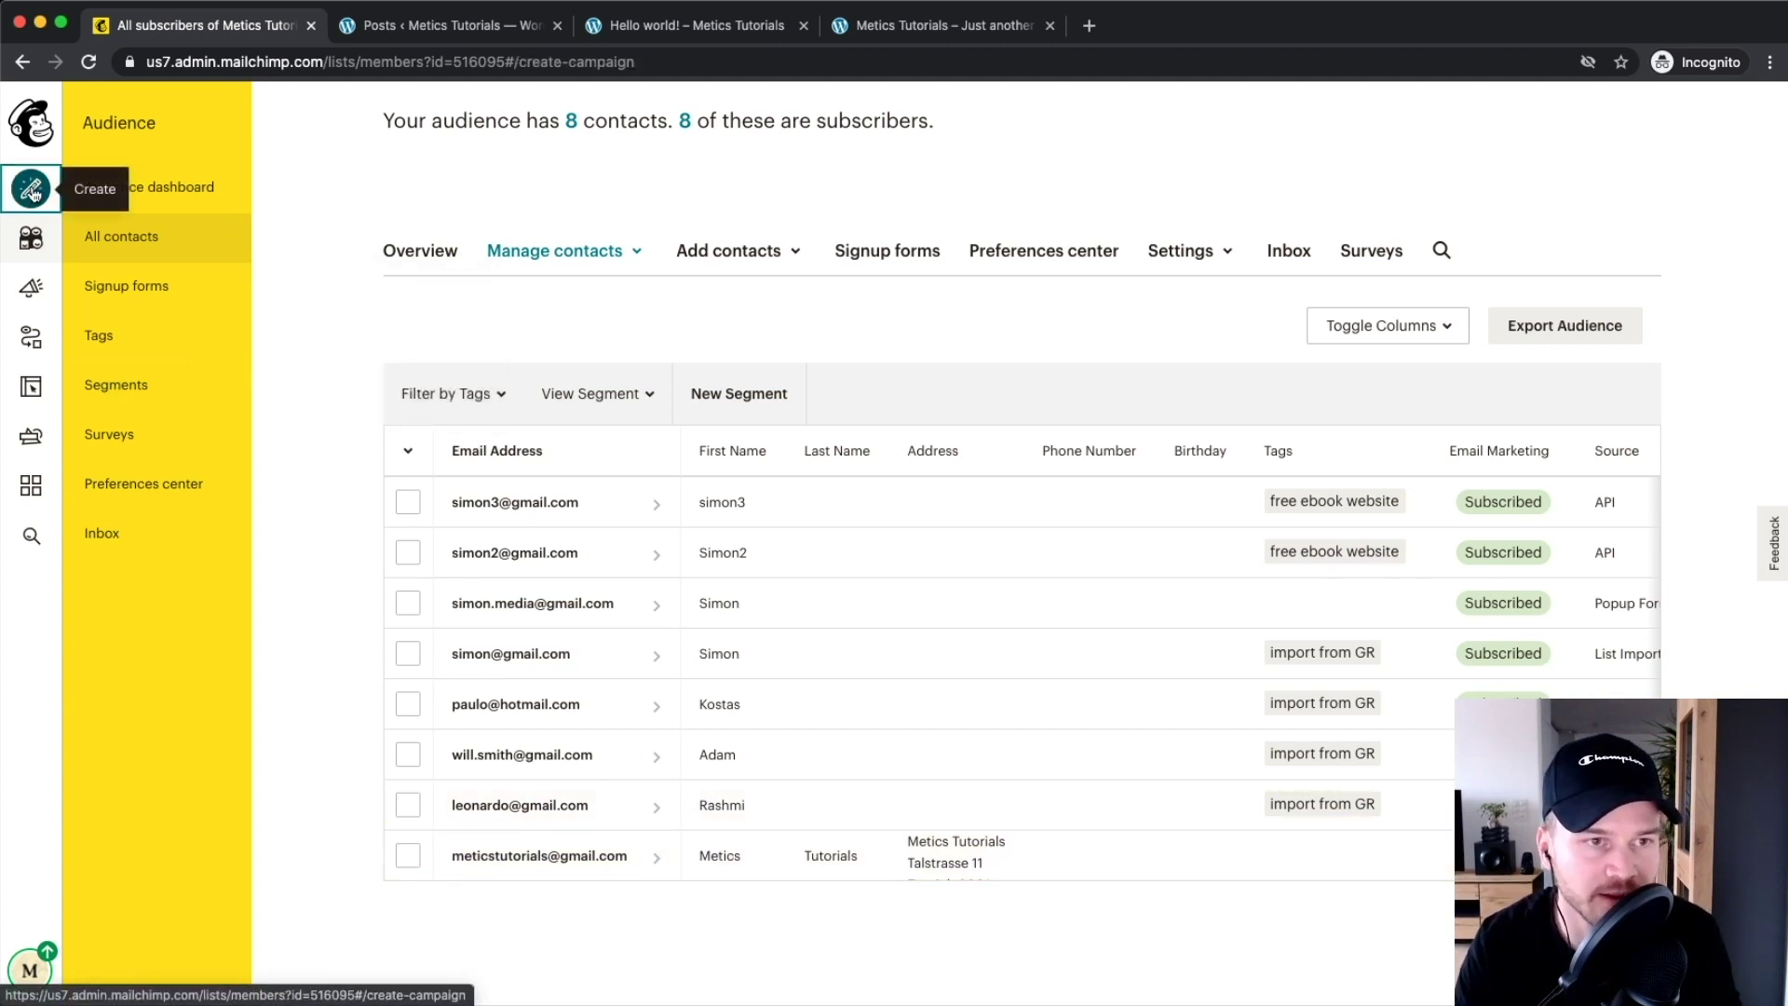
scroll(504, 466, down, 8)
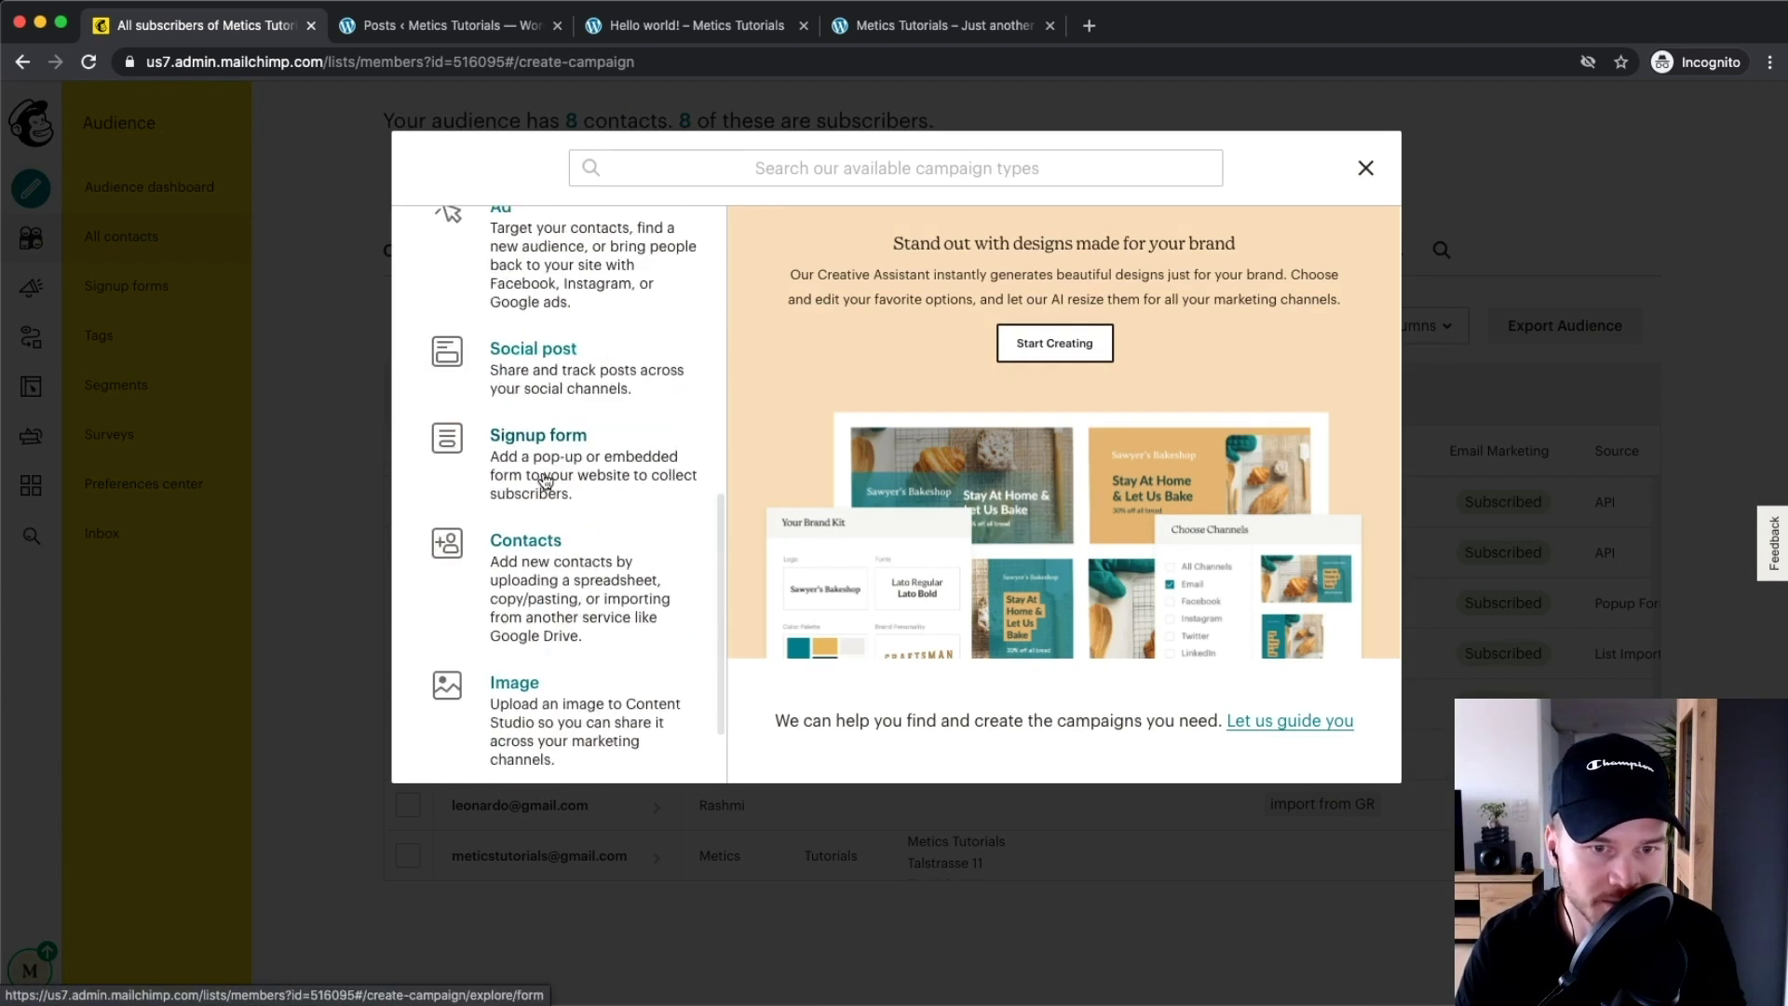
click(542, 473)
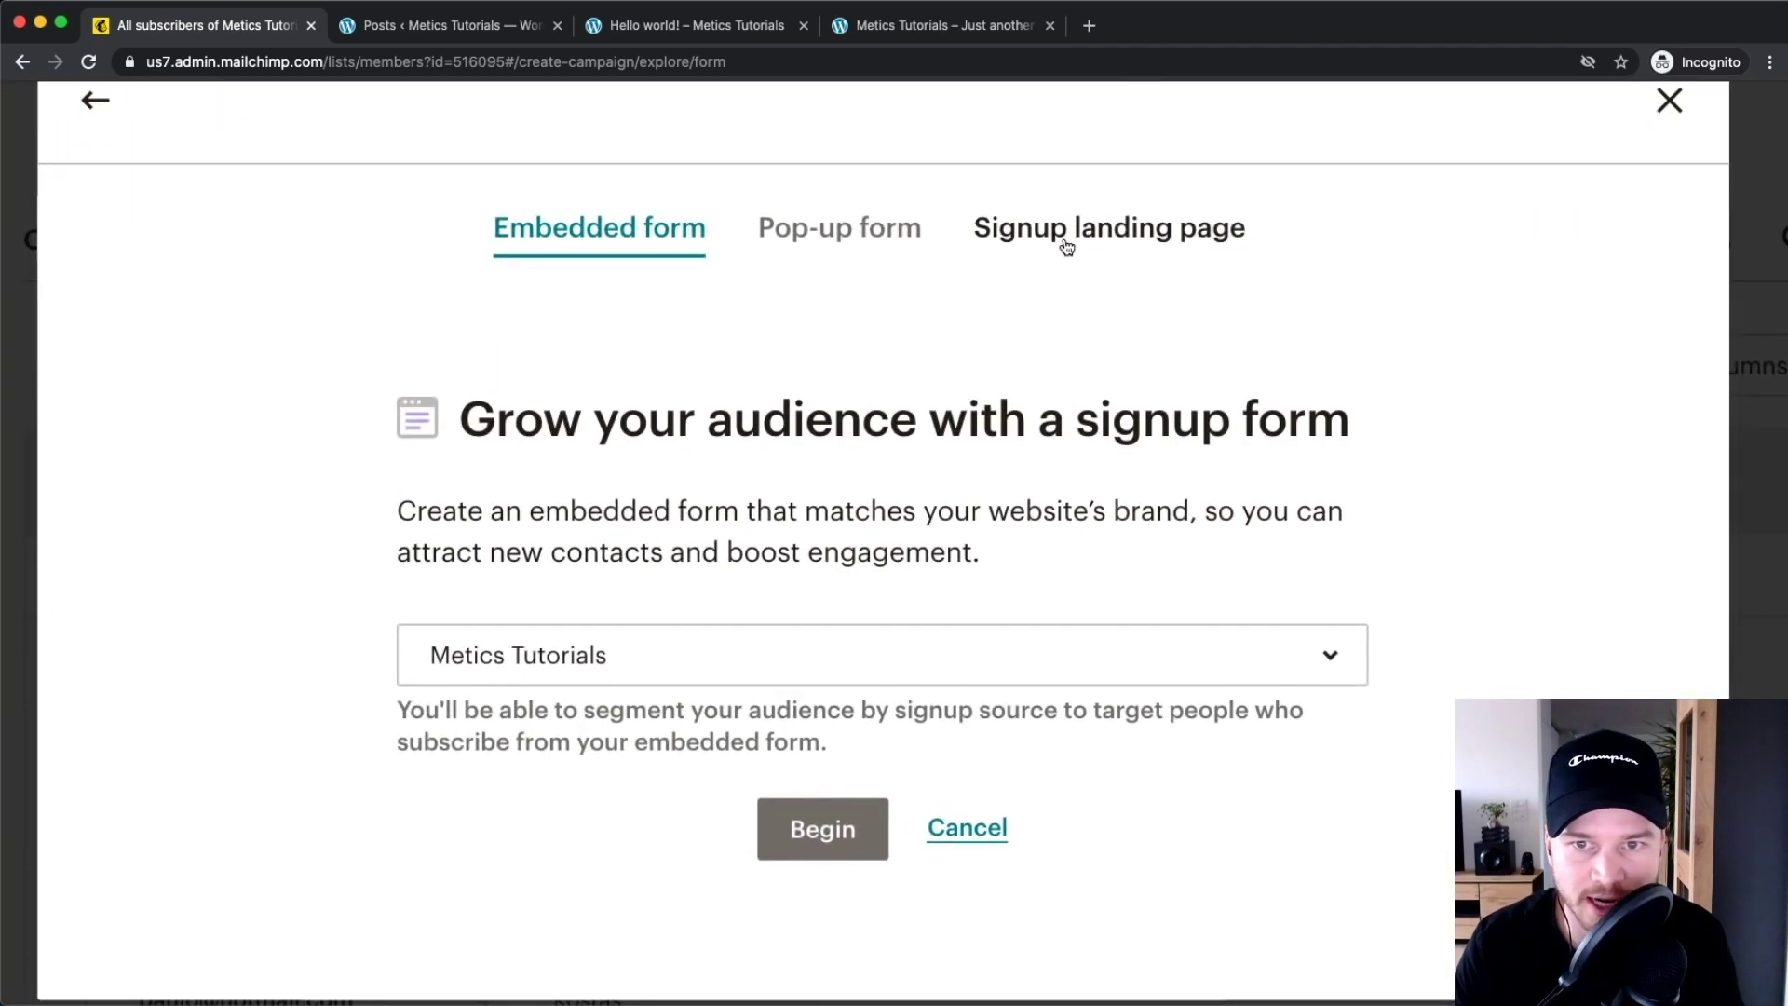
click(1018, 243)
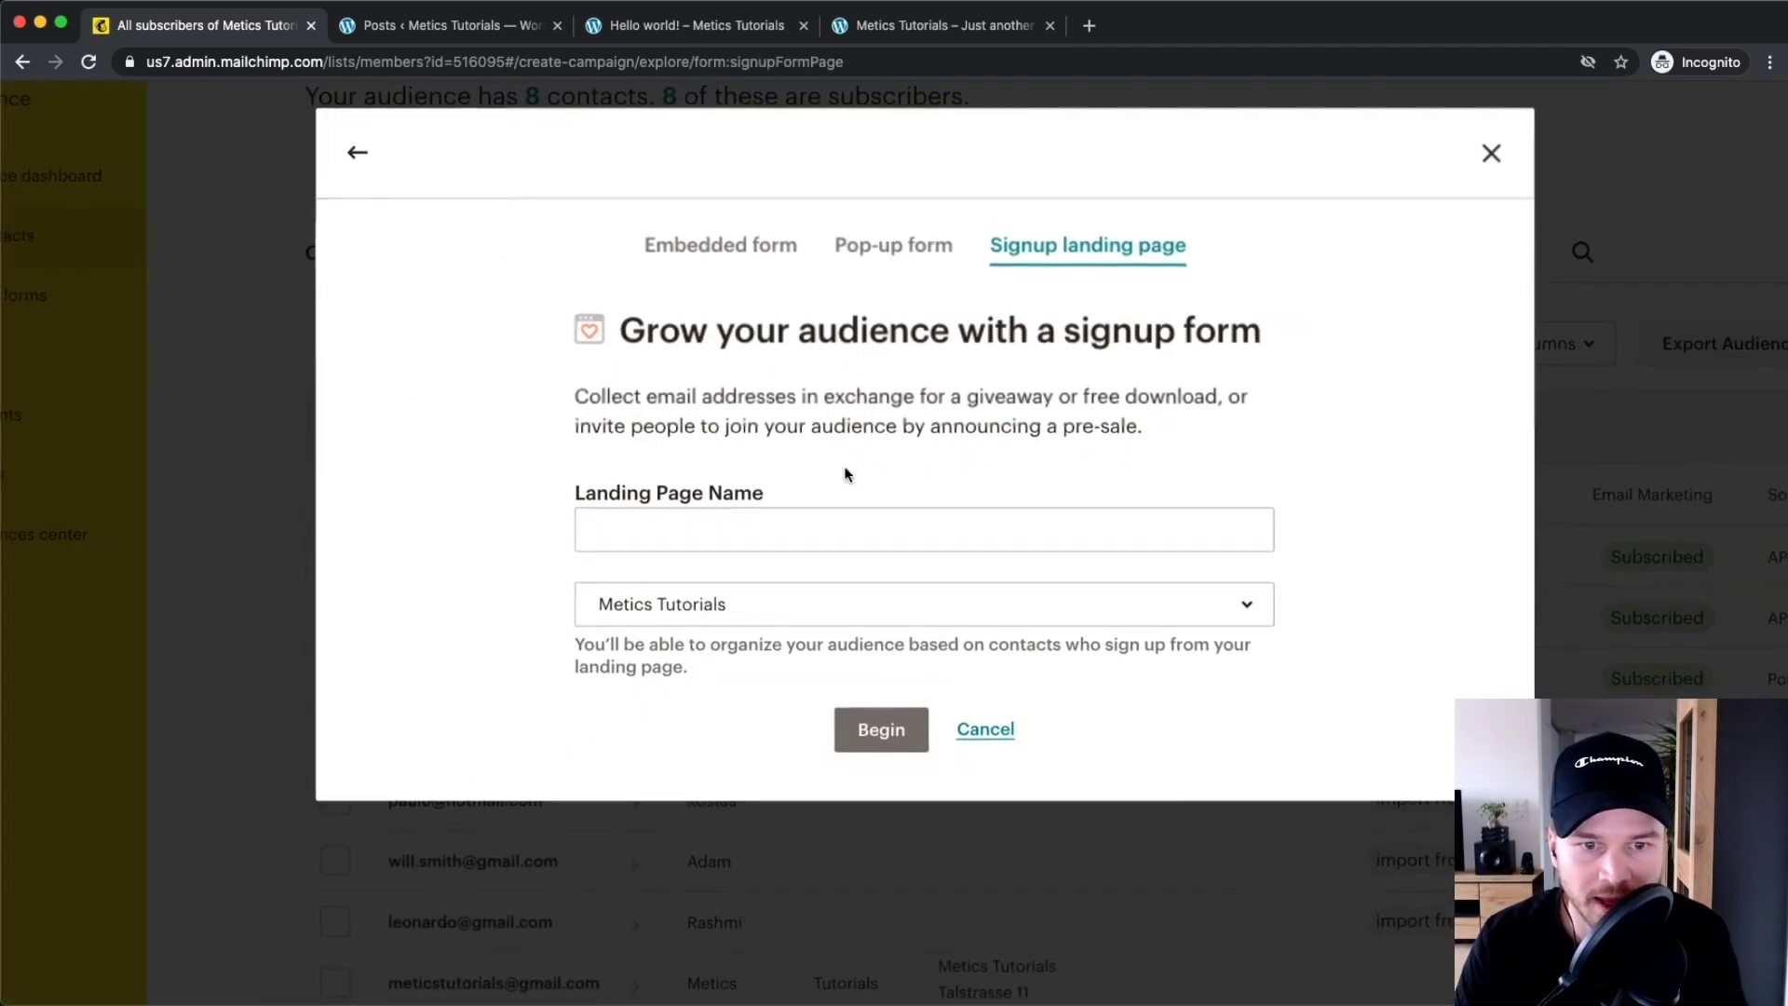
Name the page 'Youtube SEO Checklist', connect the Metics Tutorials audience, and begin
click(583, 614)
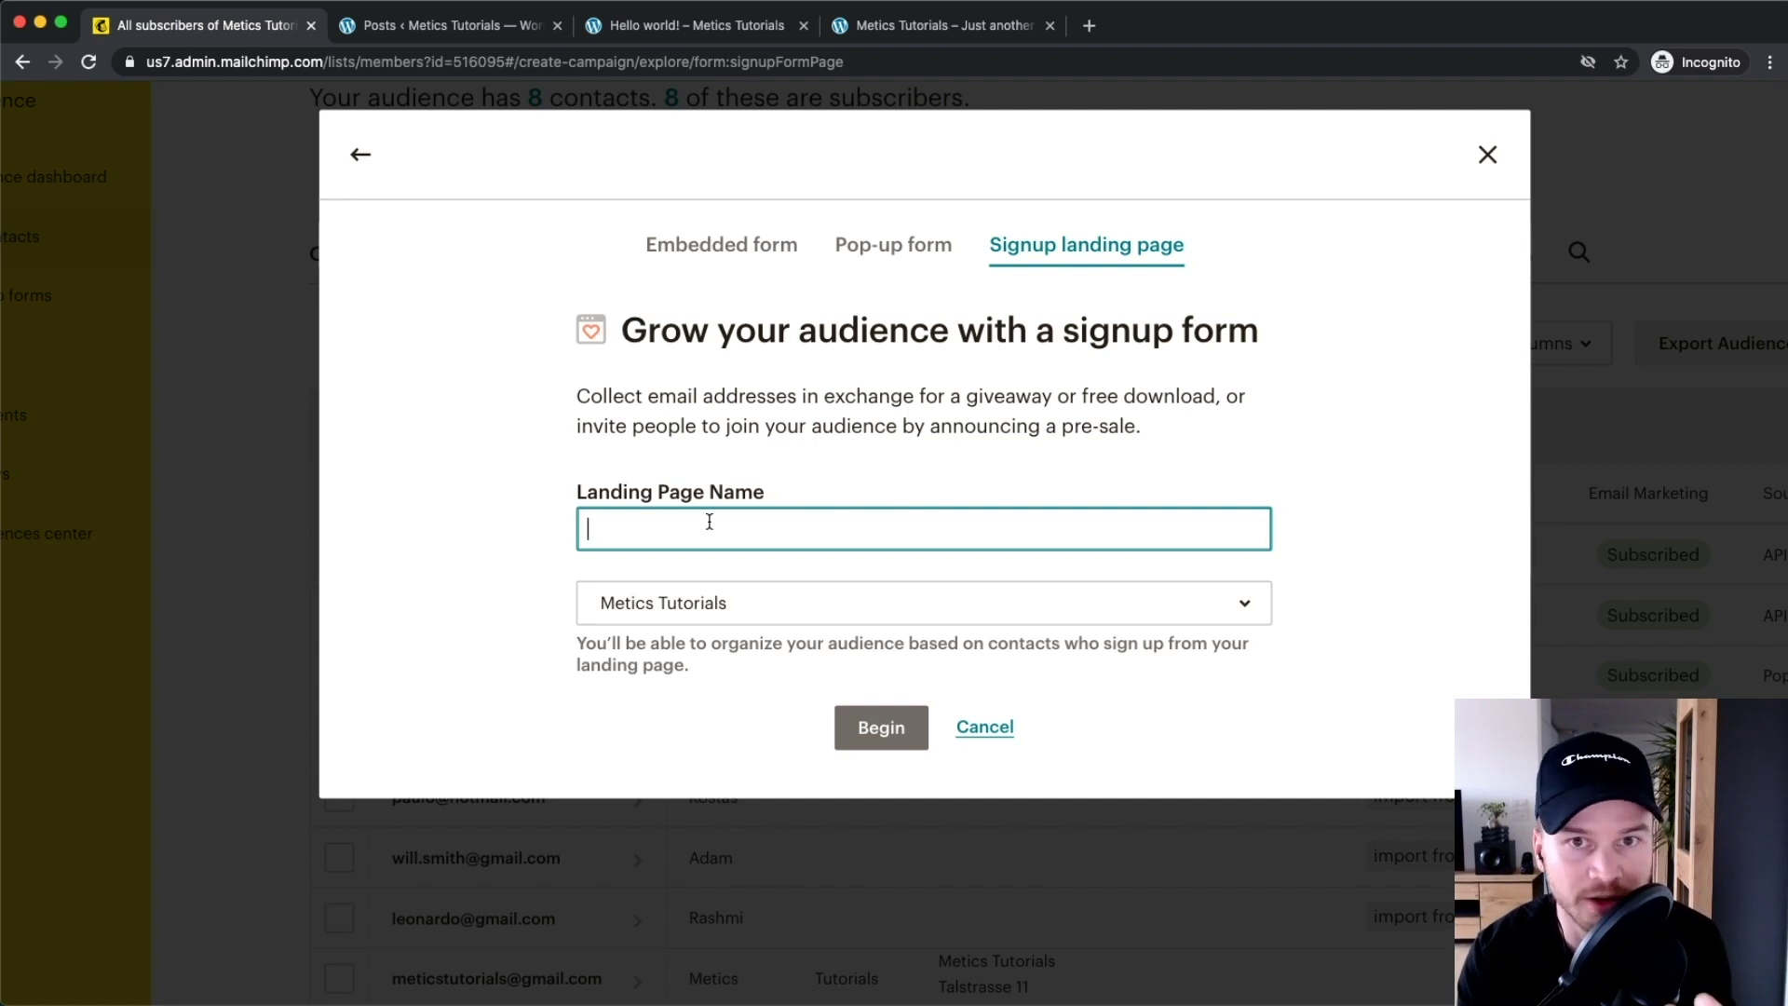
text(Youtube SEO Checklist)
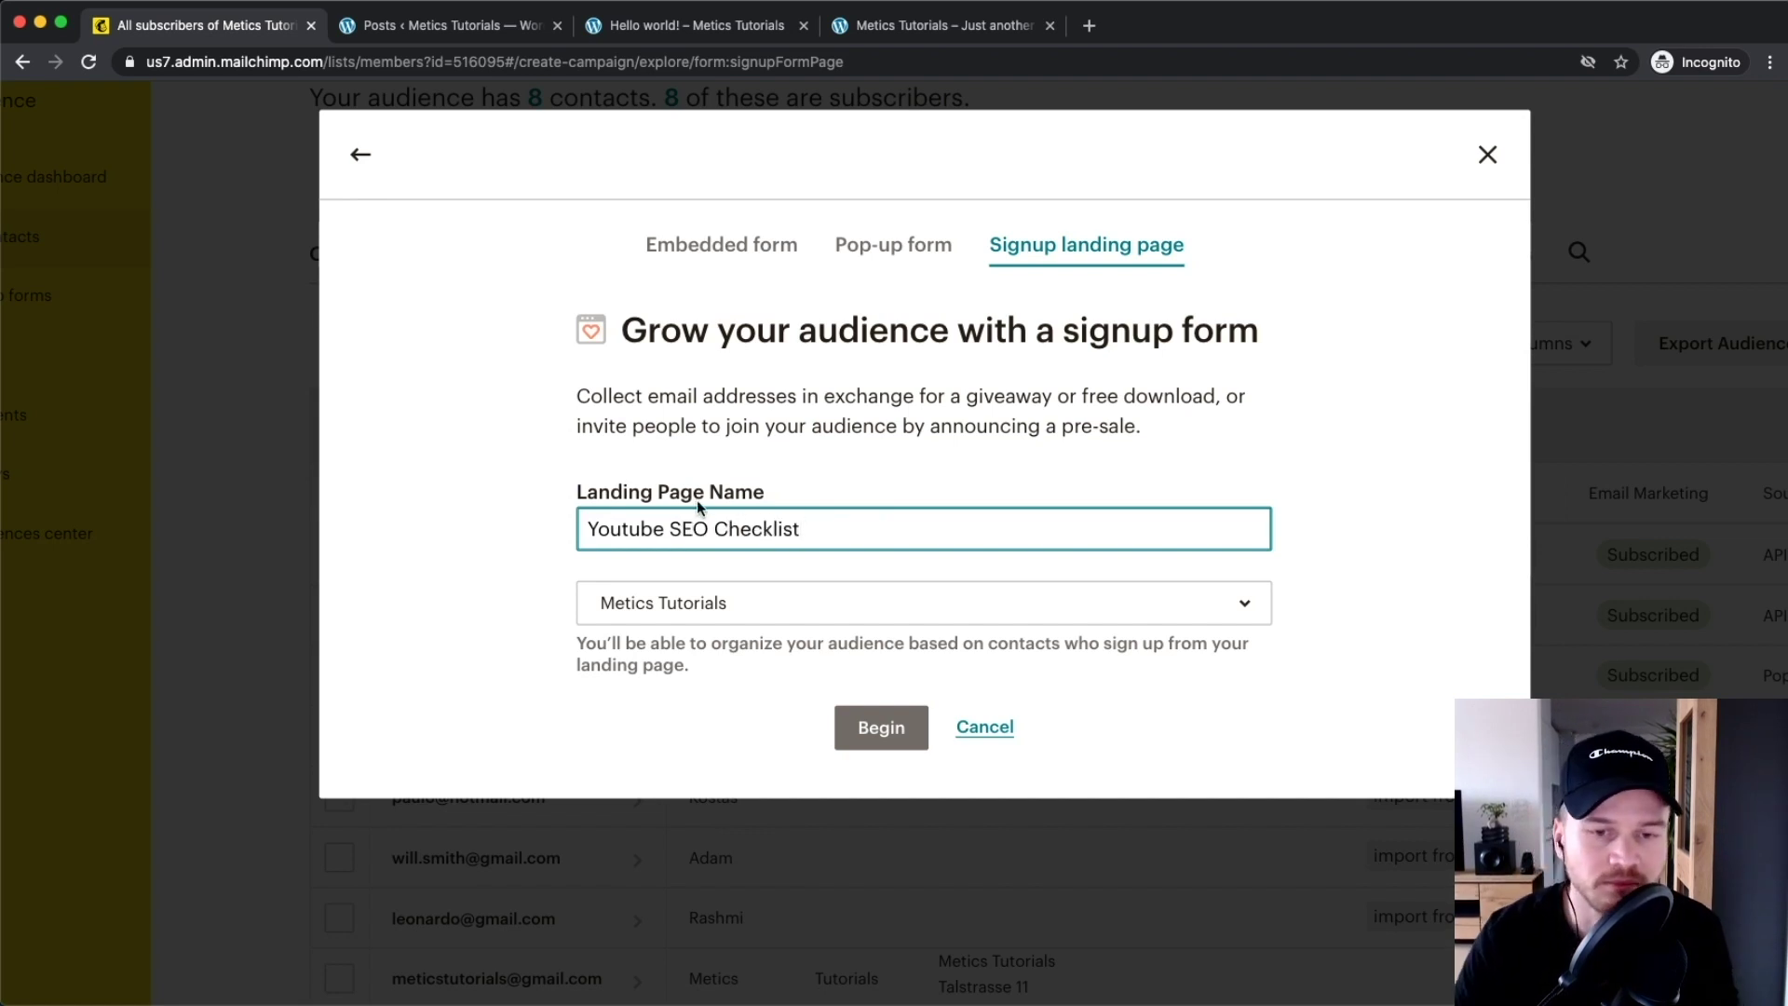
scroll(682, 575, down, 1)
click(678, 606)
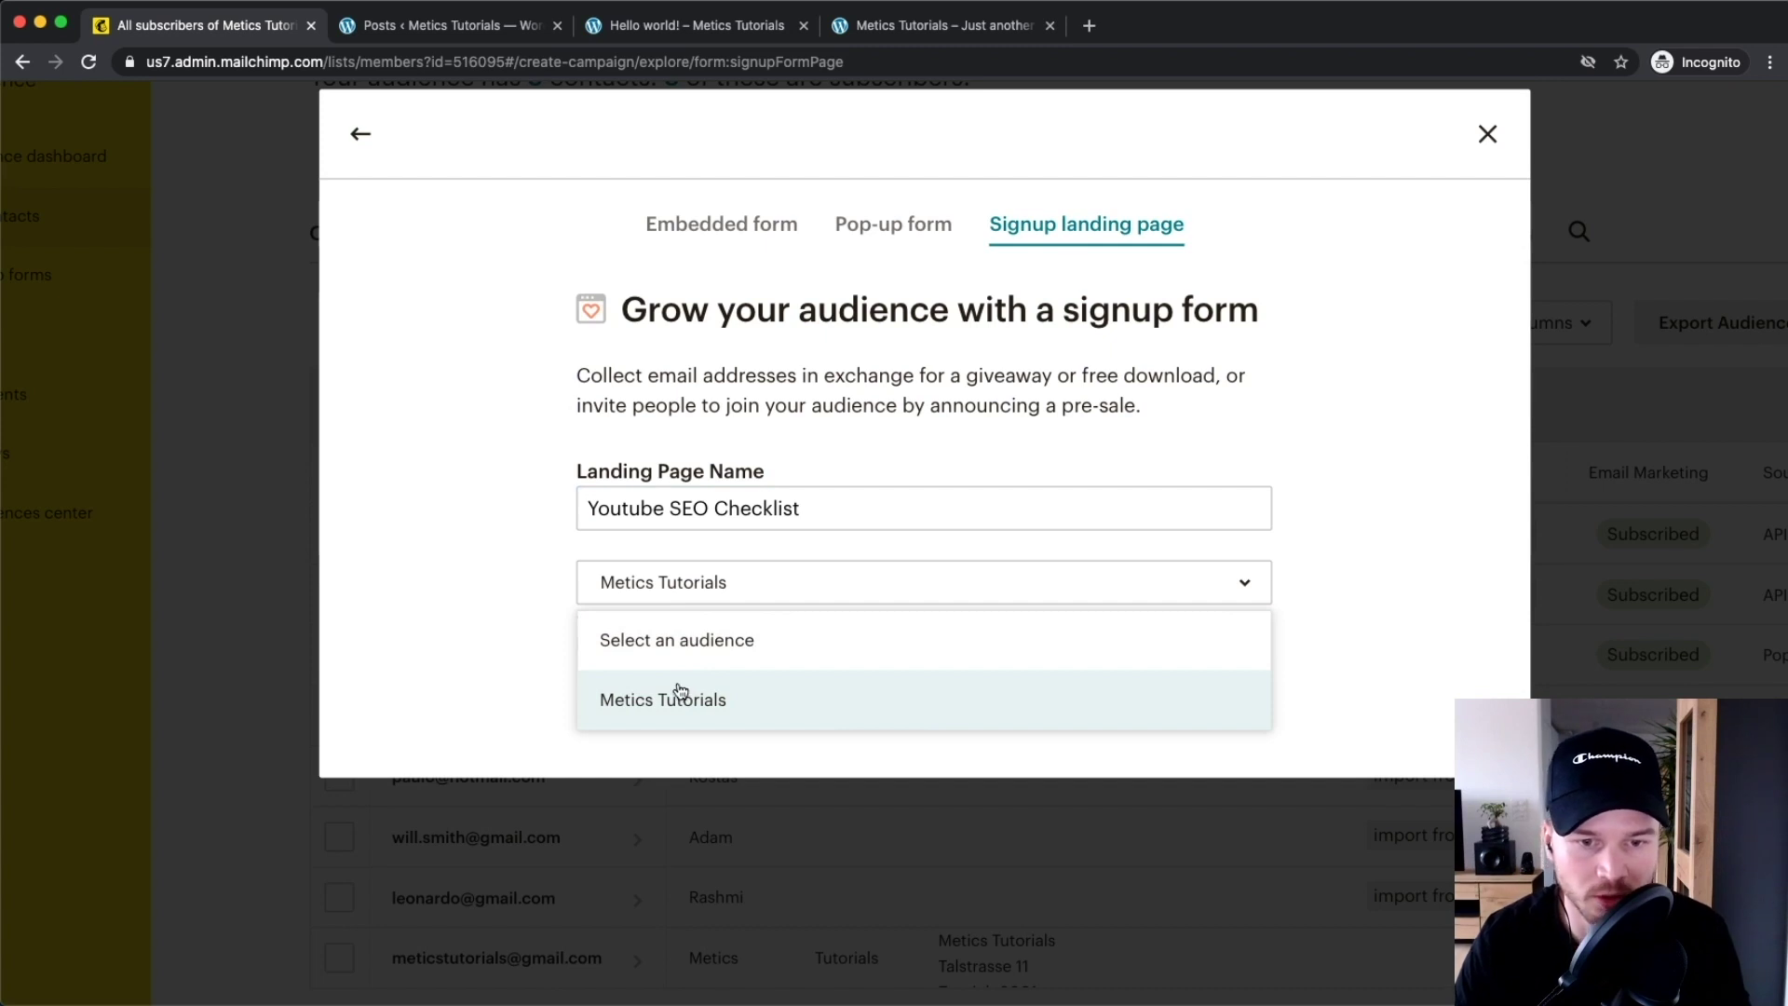
click(678, 698)
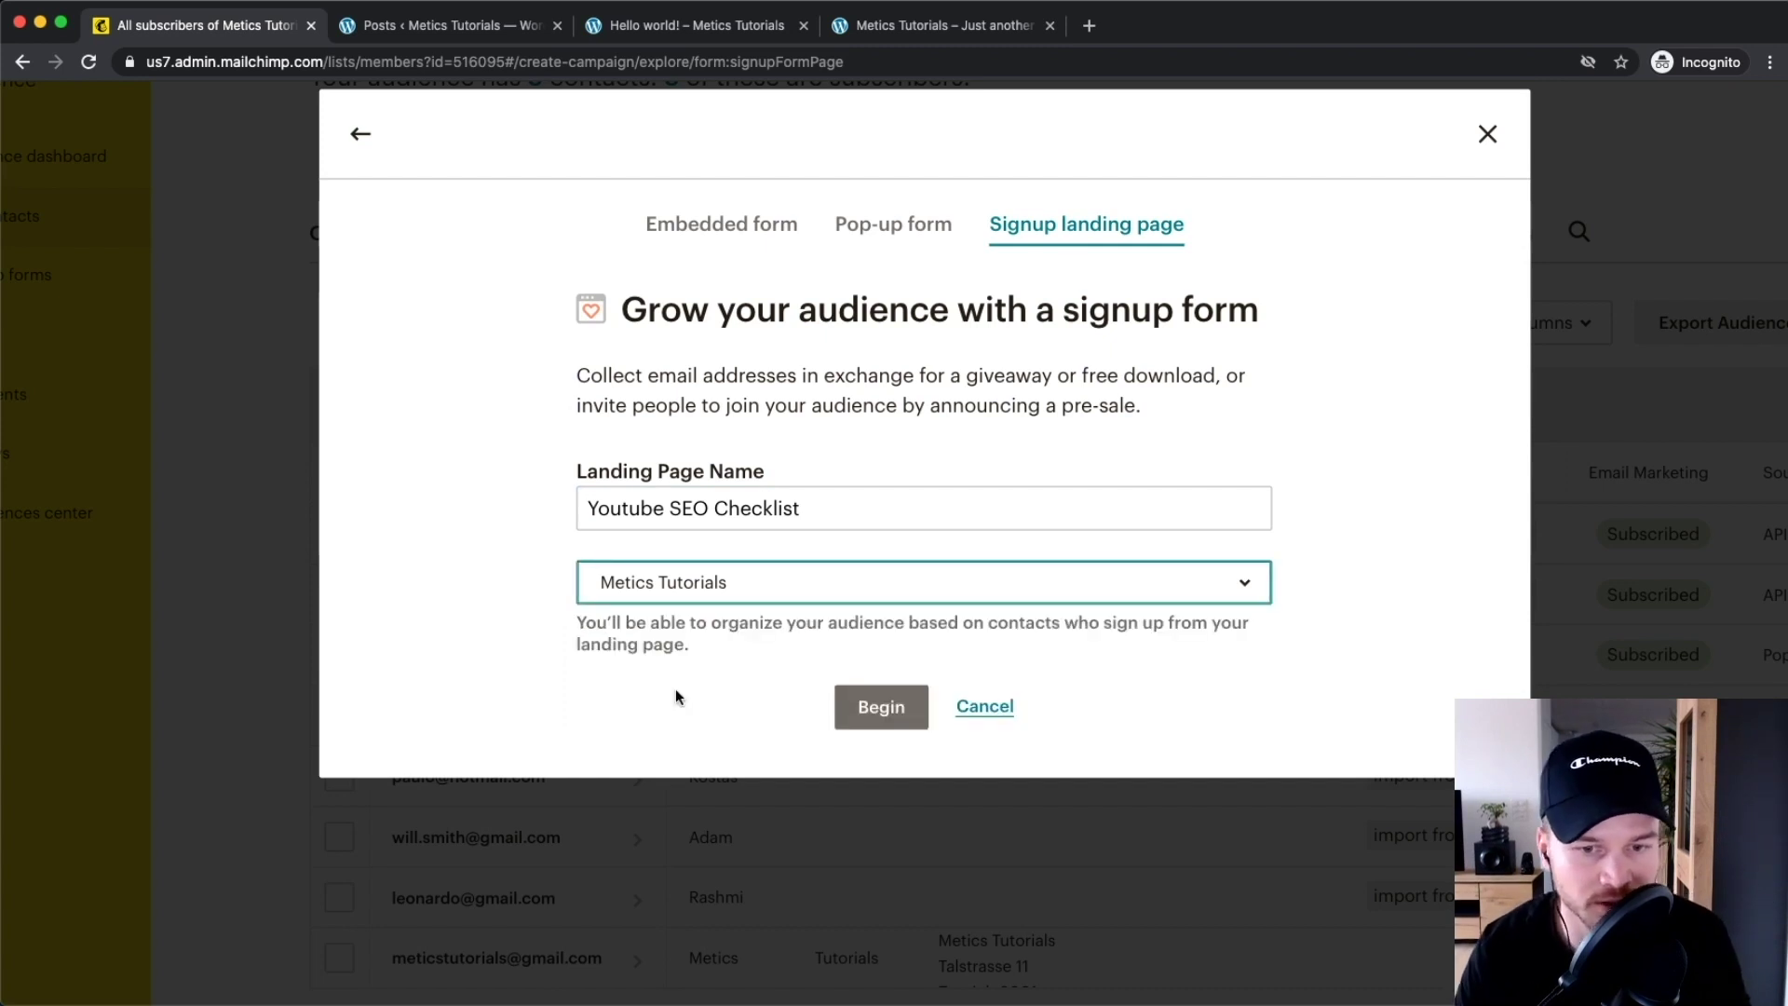
click(879, 715)
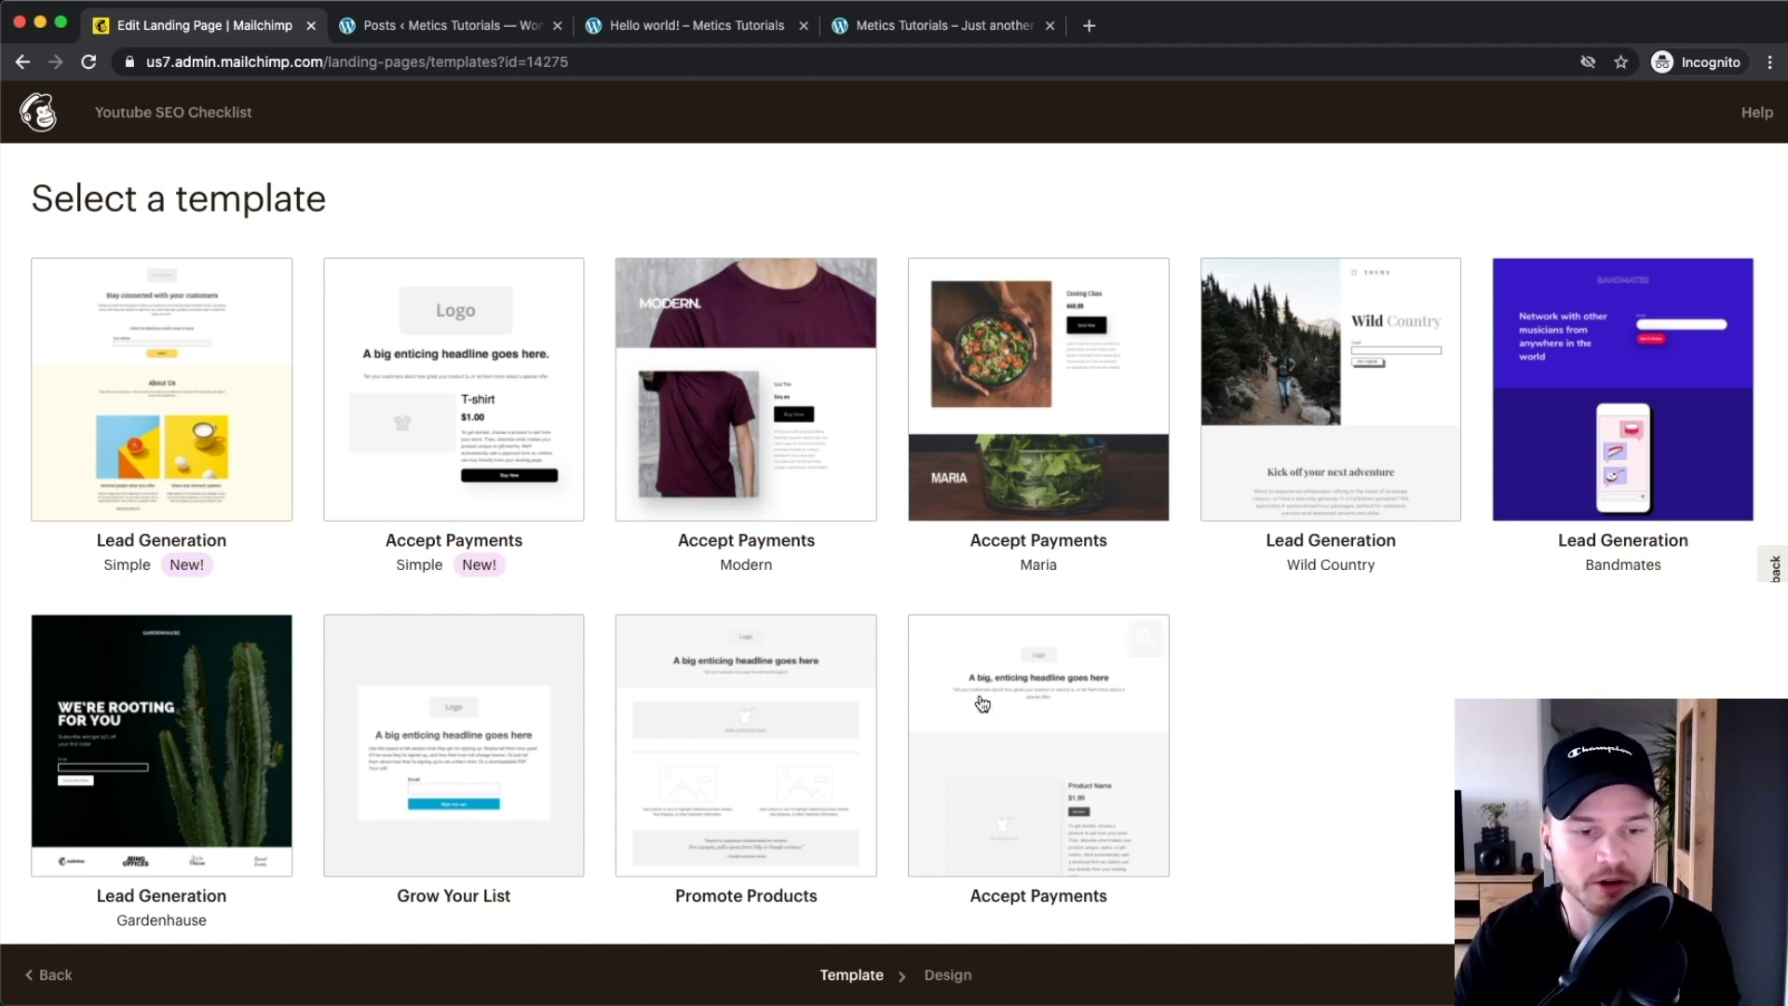
Select the Grow Your List template for the landing page
scroll(527, 742, up, 5)
scroll(609, 669, down, 1)
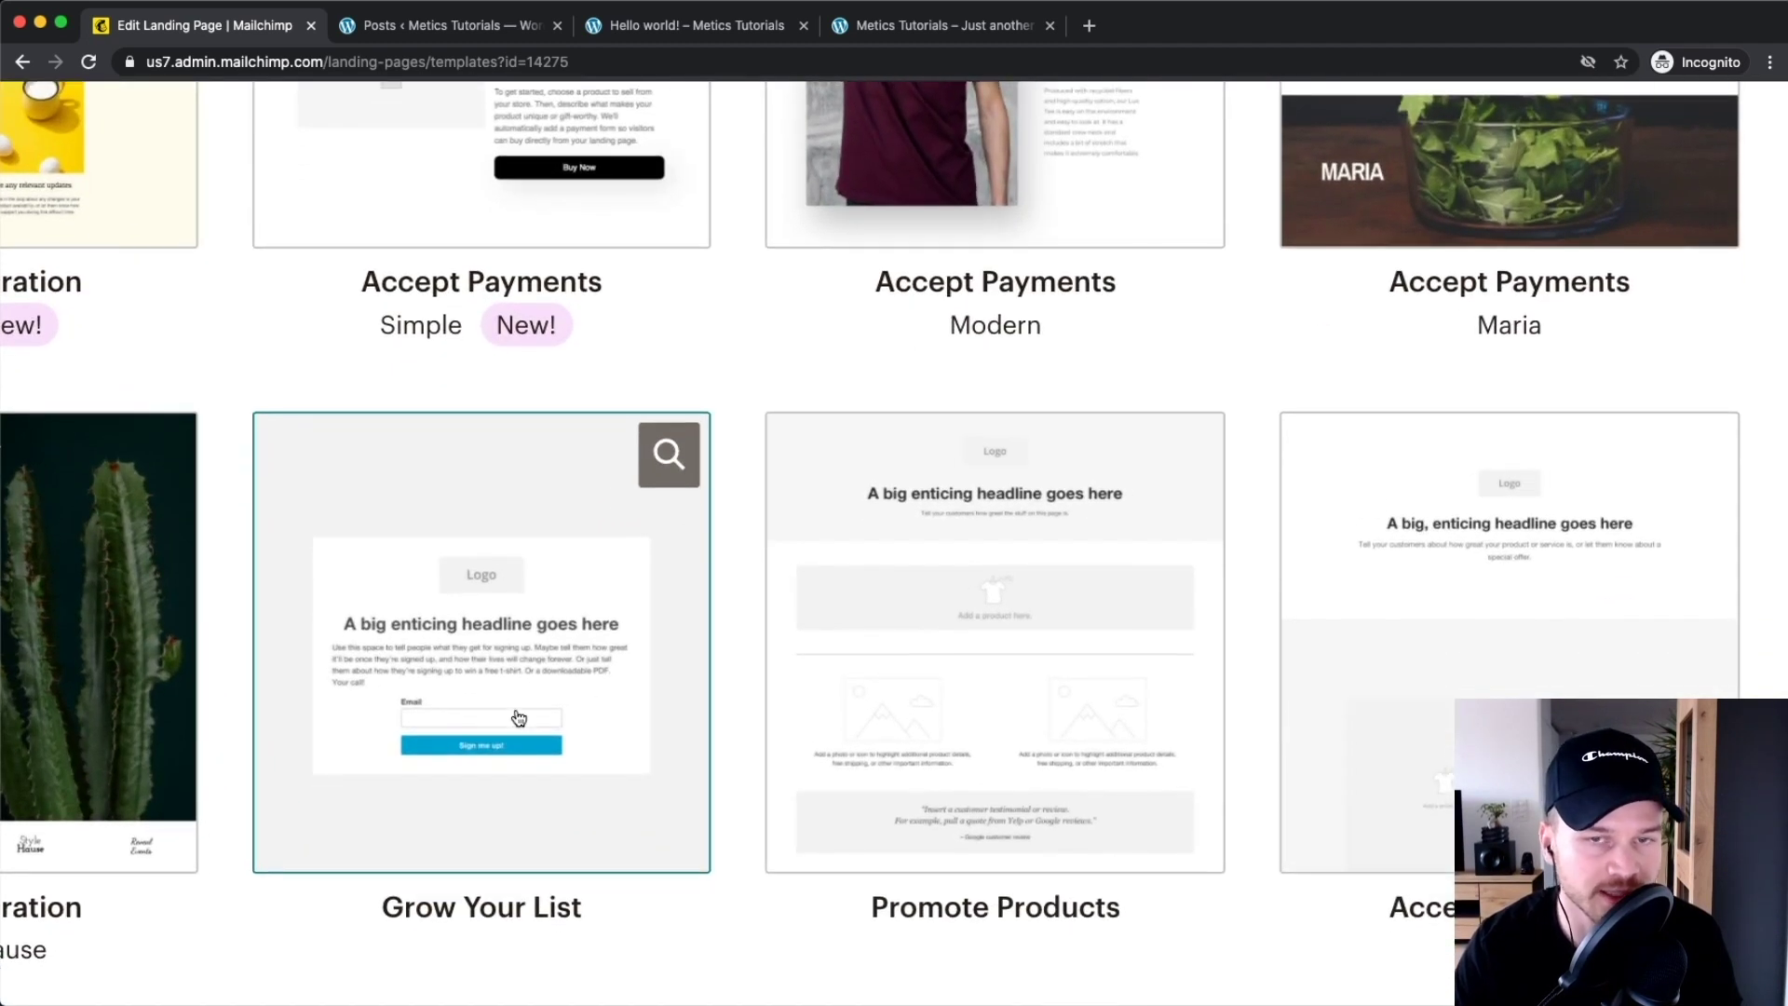
click(497, 644)
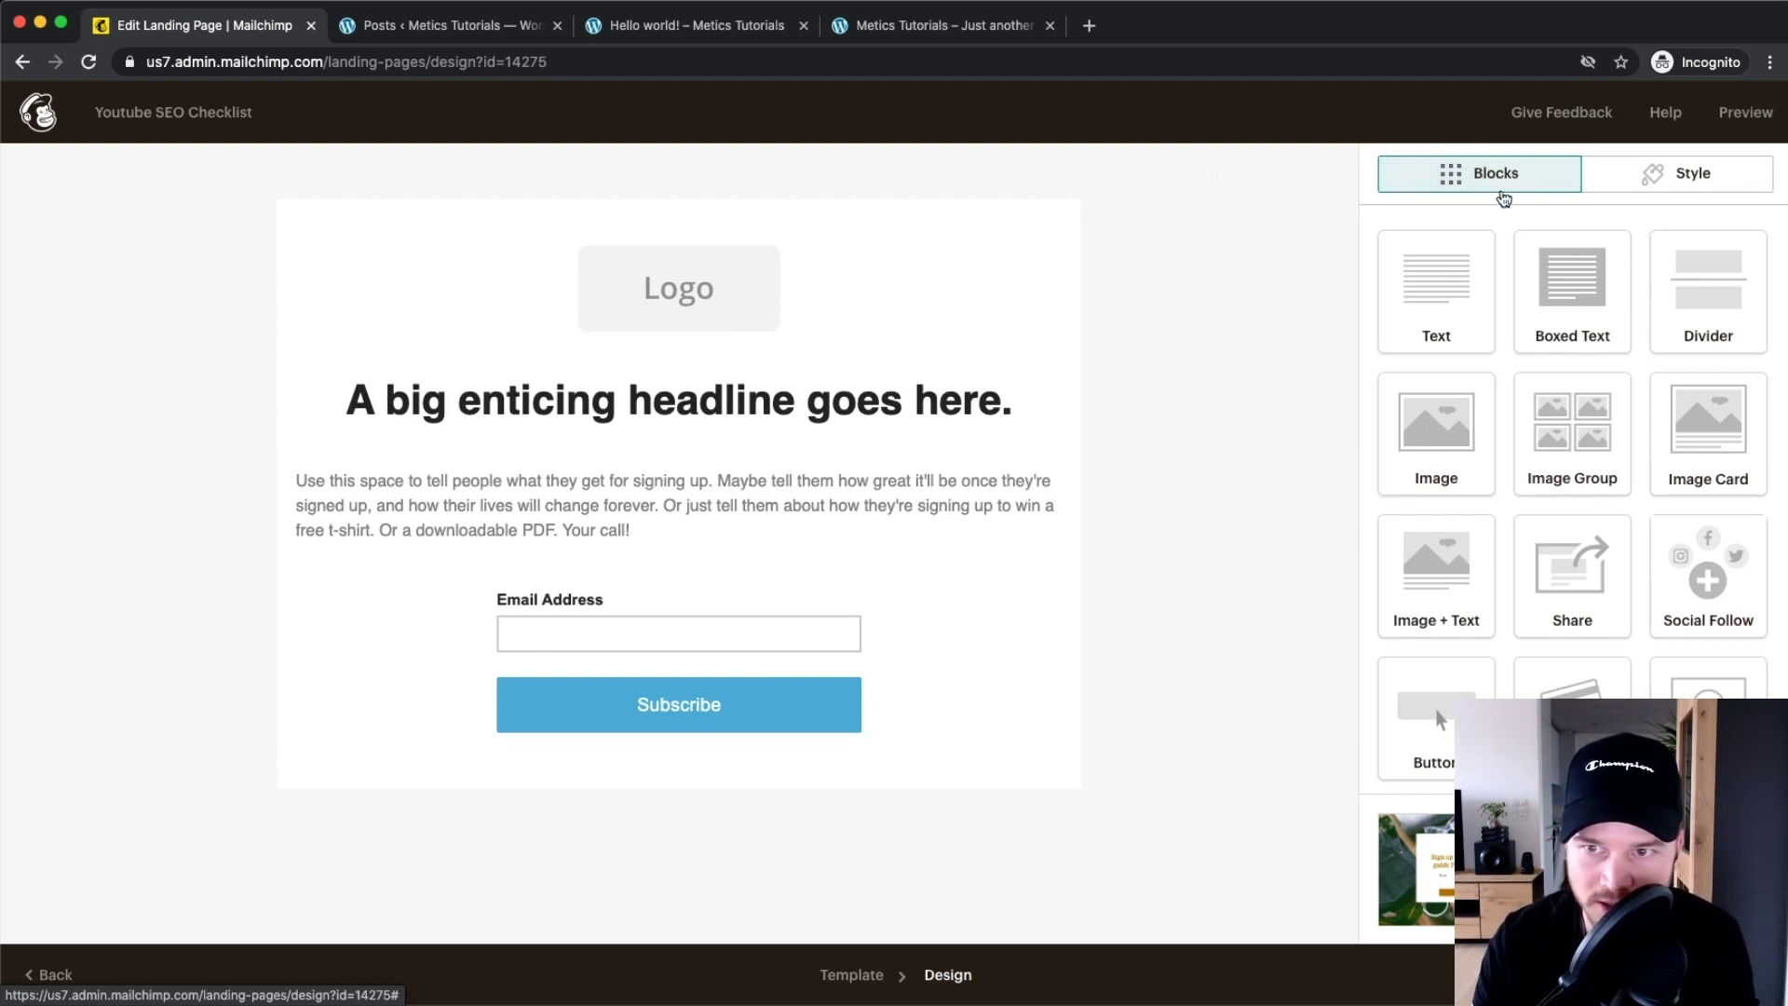
Place an empty Image block above the headline, then delete the Logo block
drag(1447, 466, 748, 339)
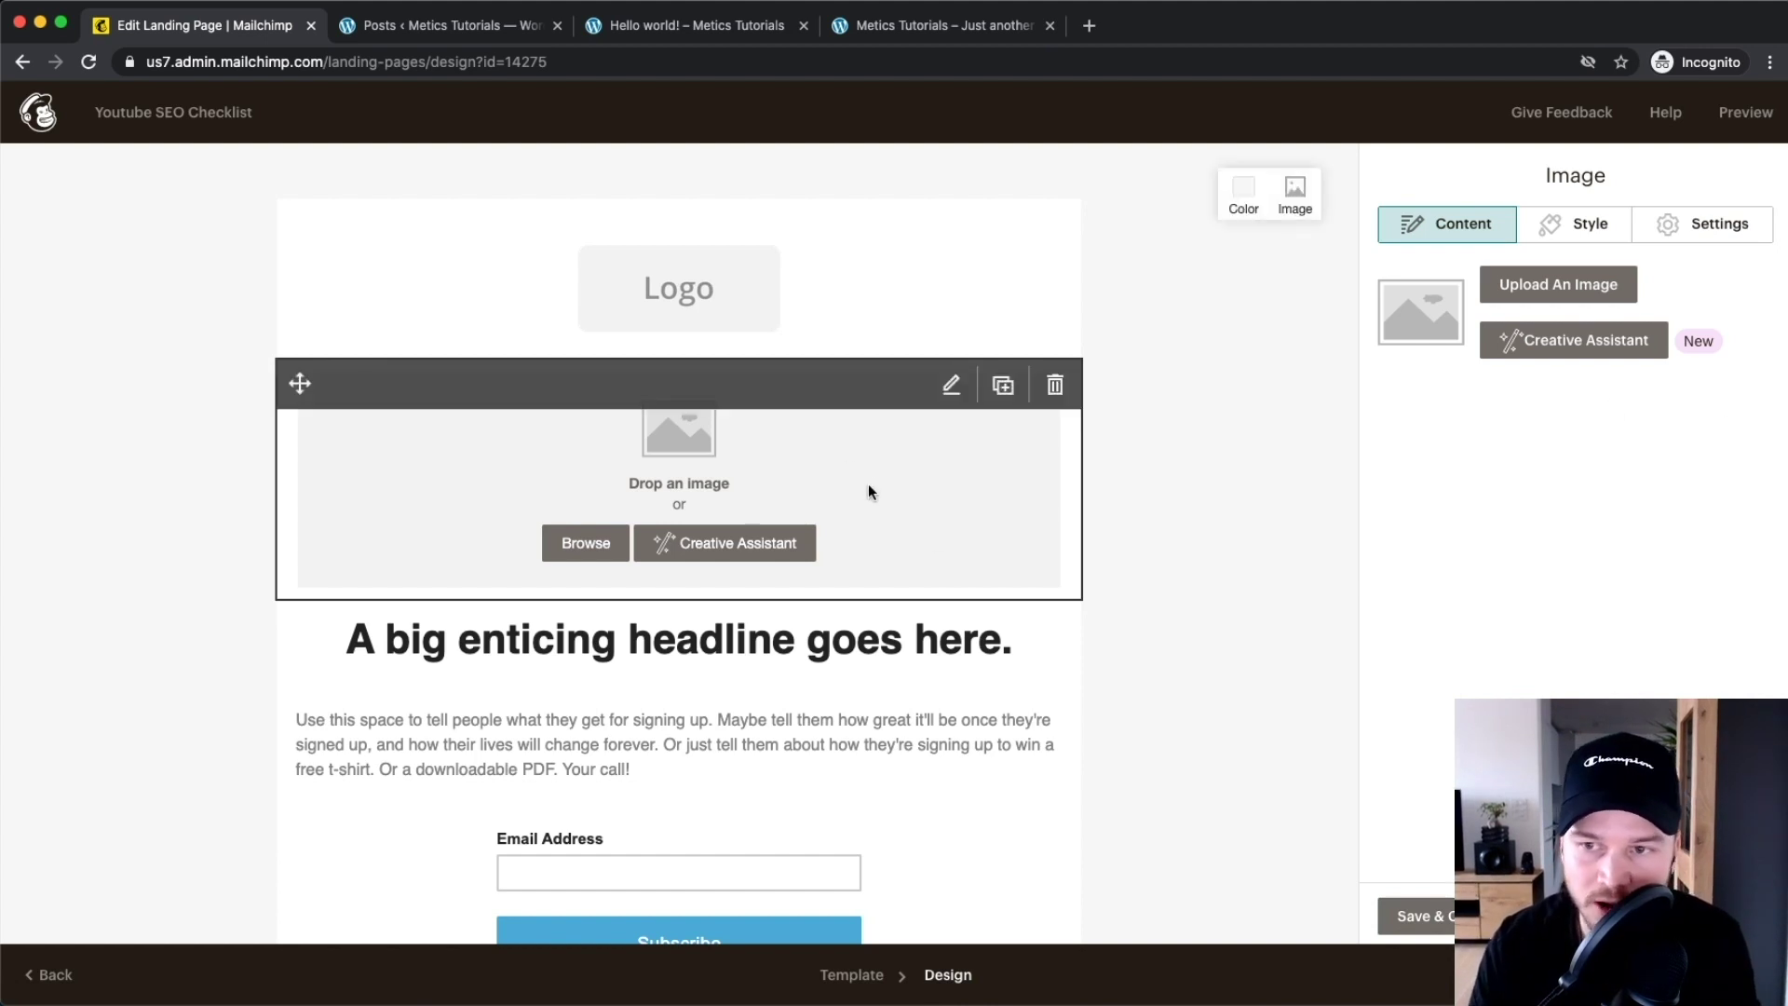
click(1588, 223)
click(1717, 226)
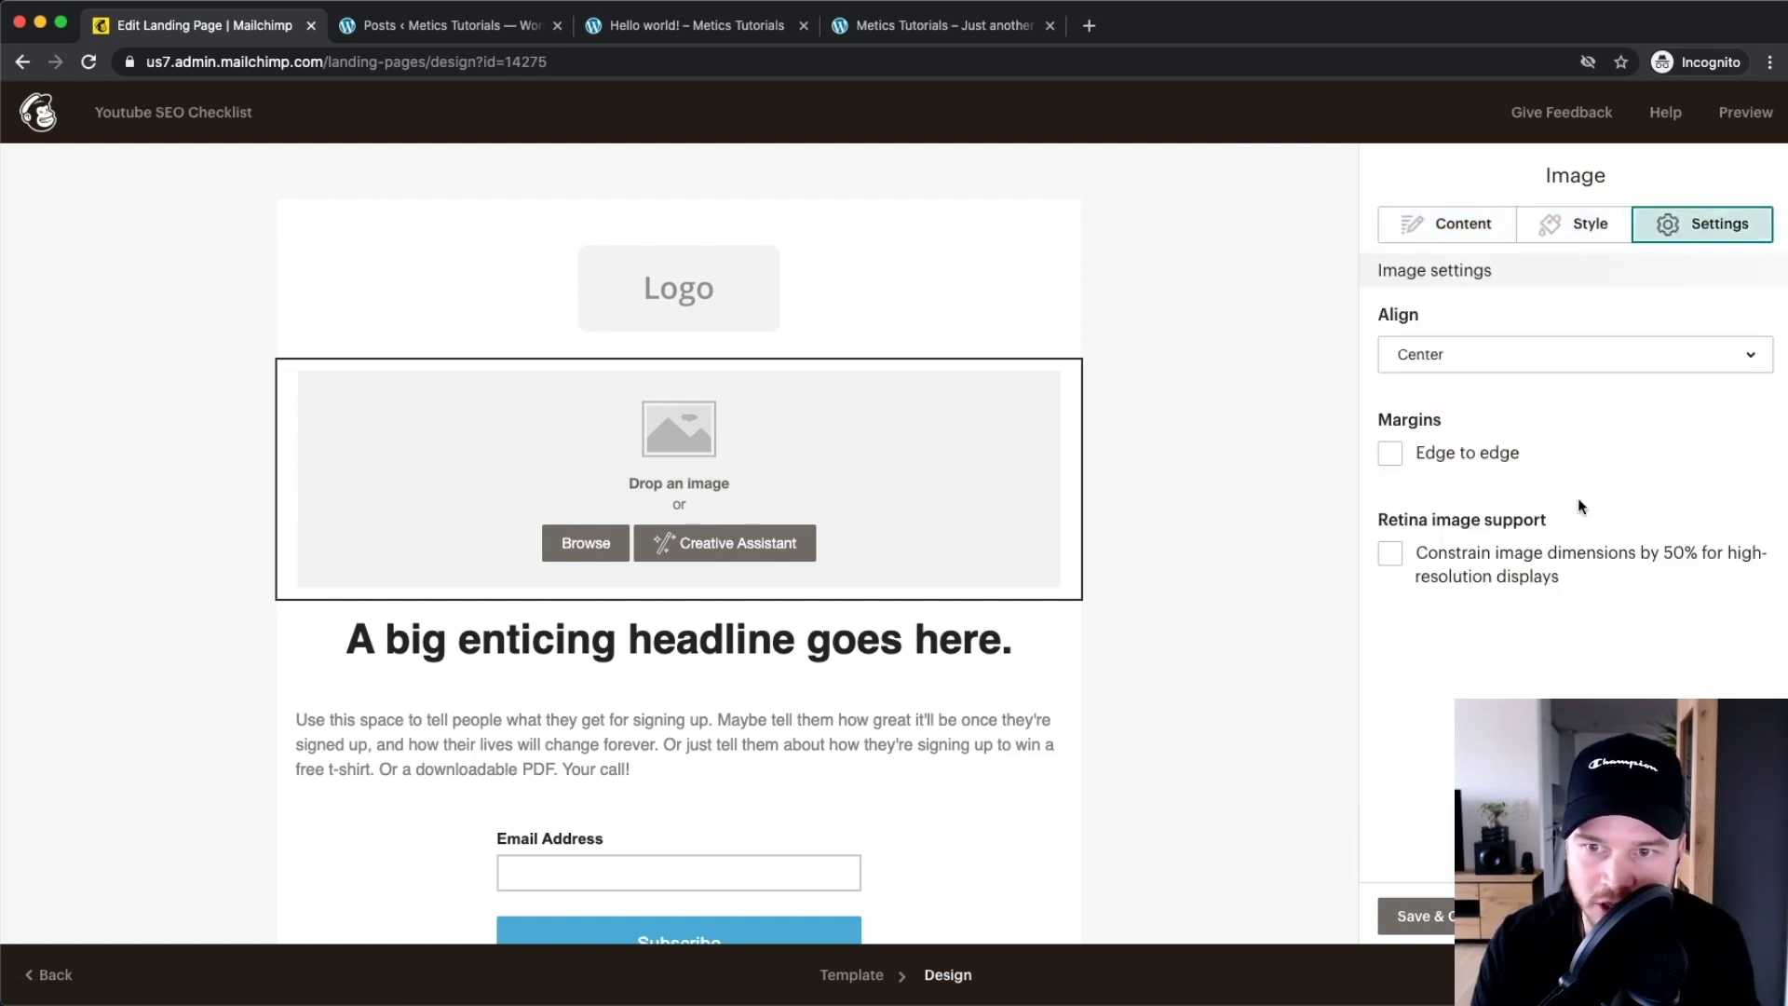
click(1454, 224)
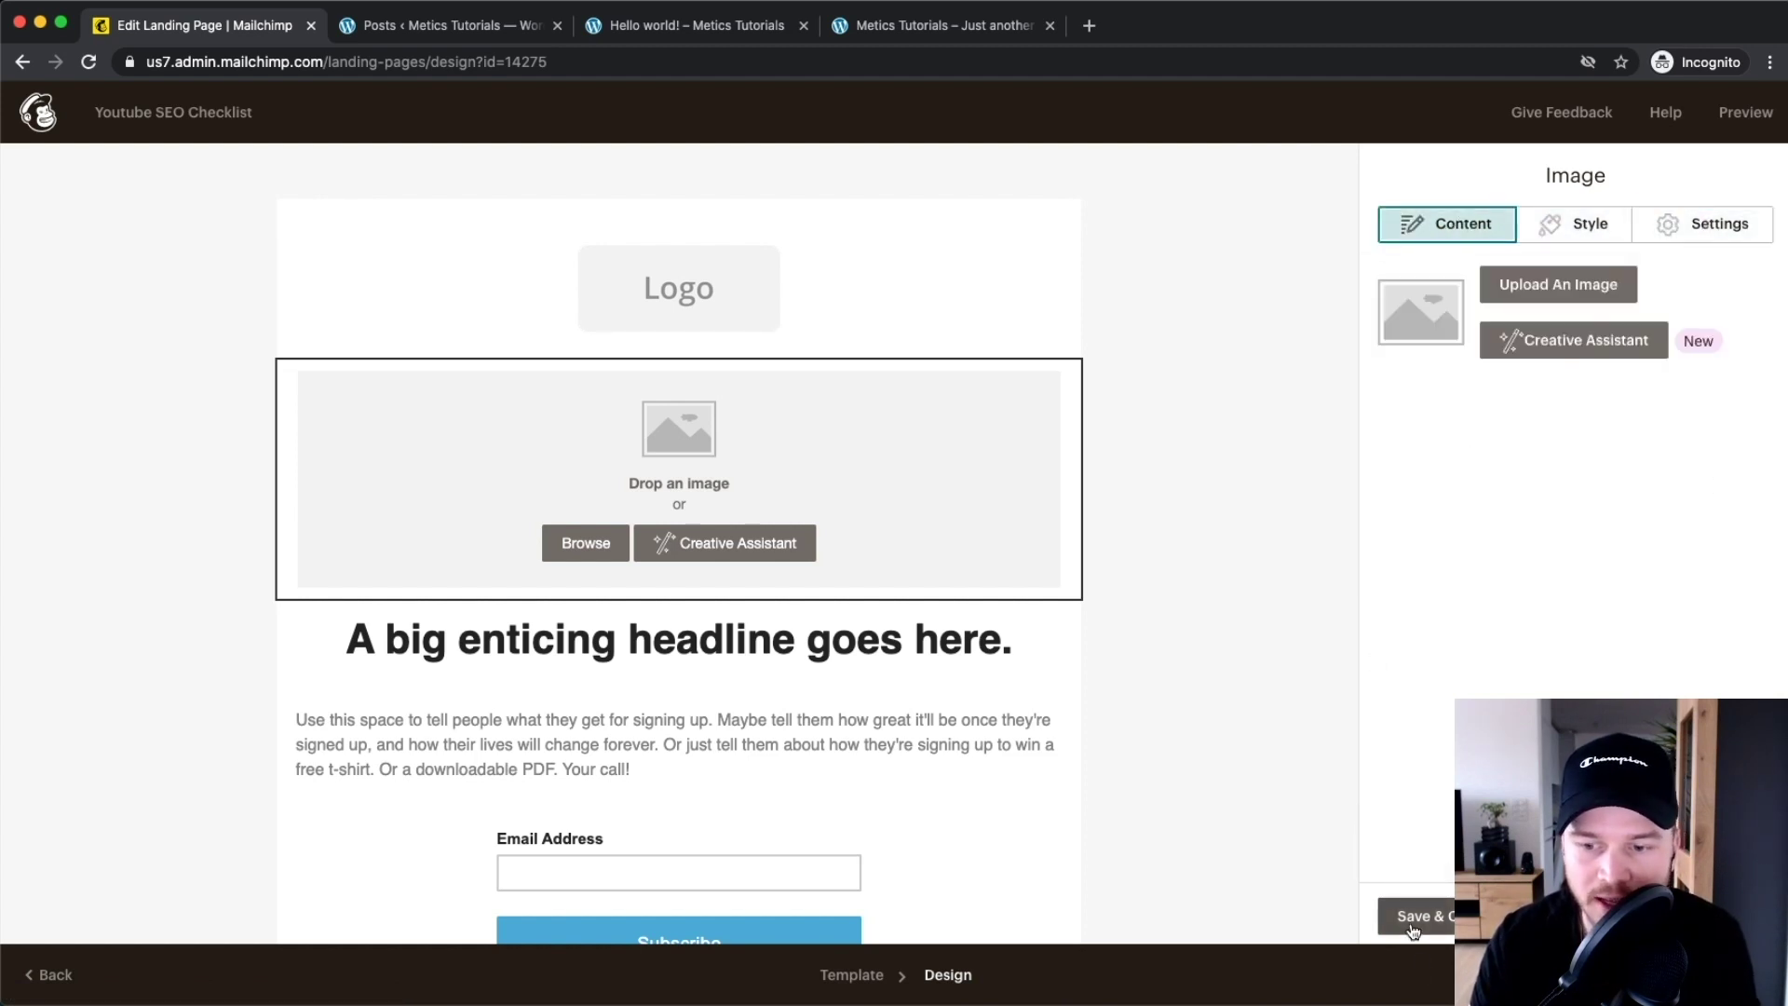
click(1450, 917)
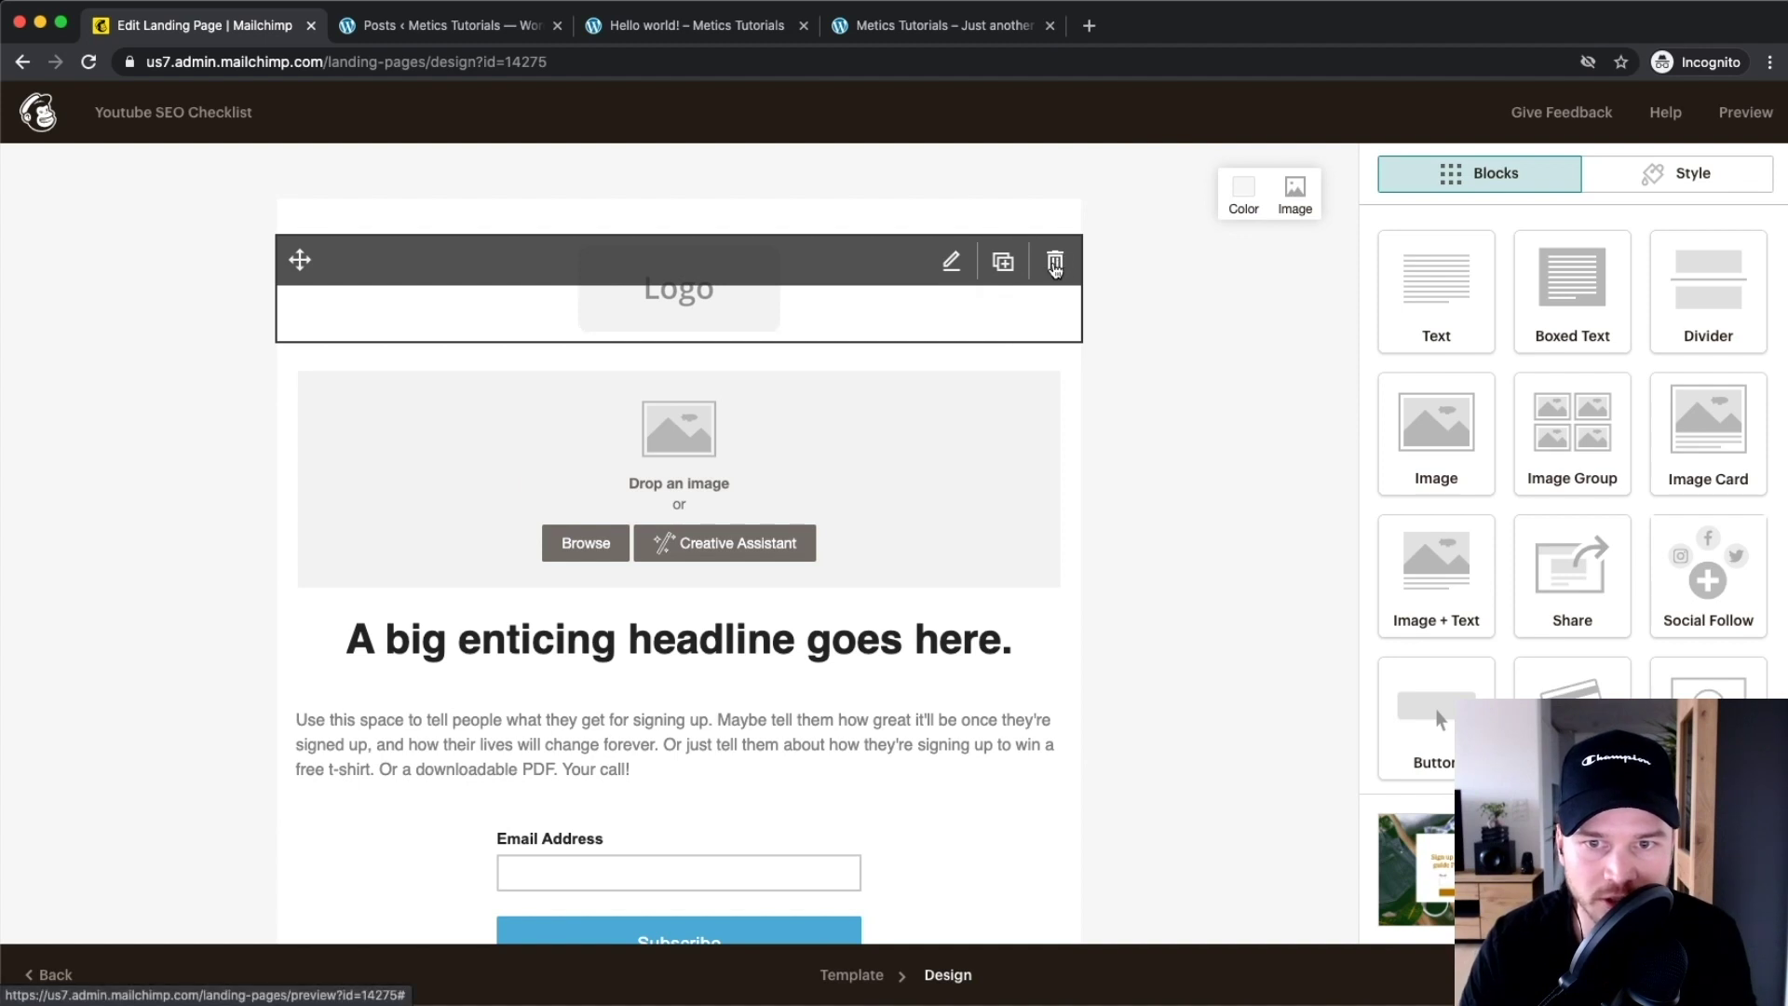
click(1054, 264)
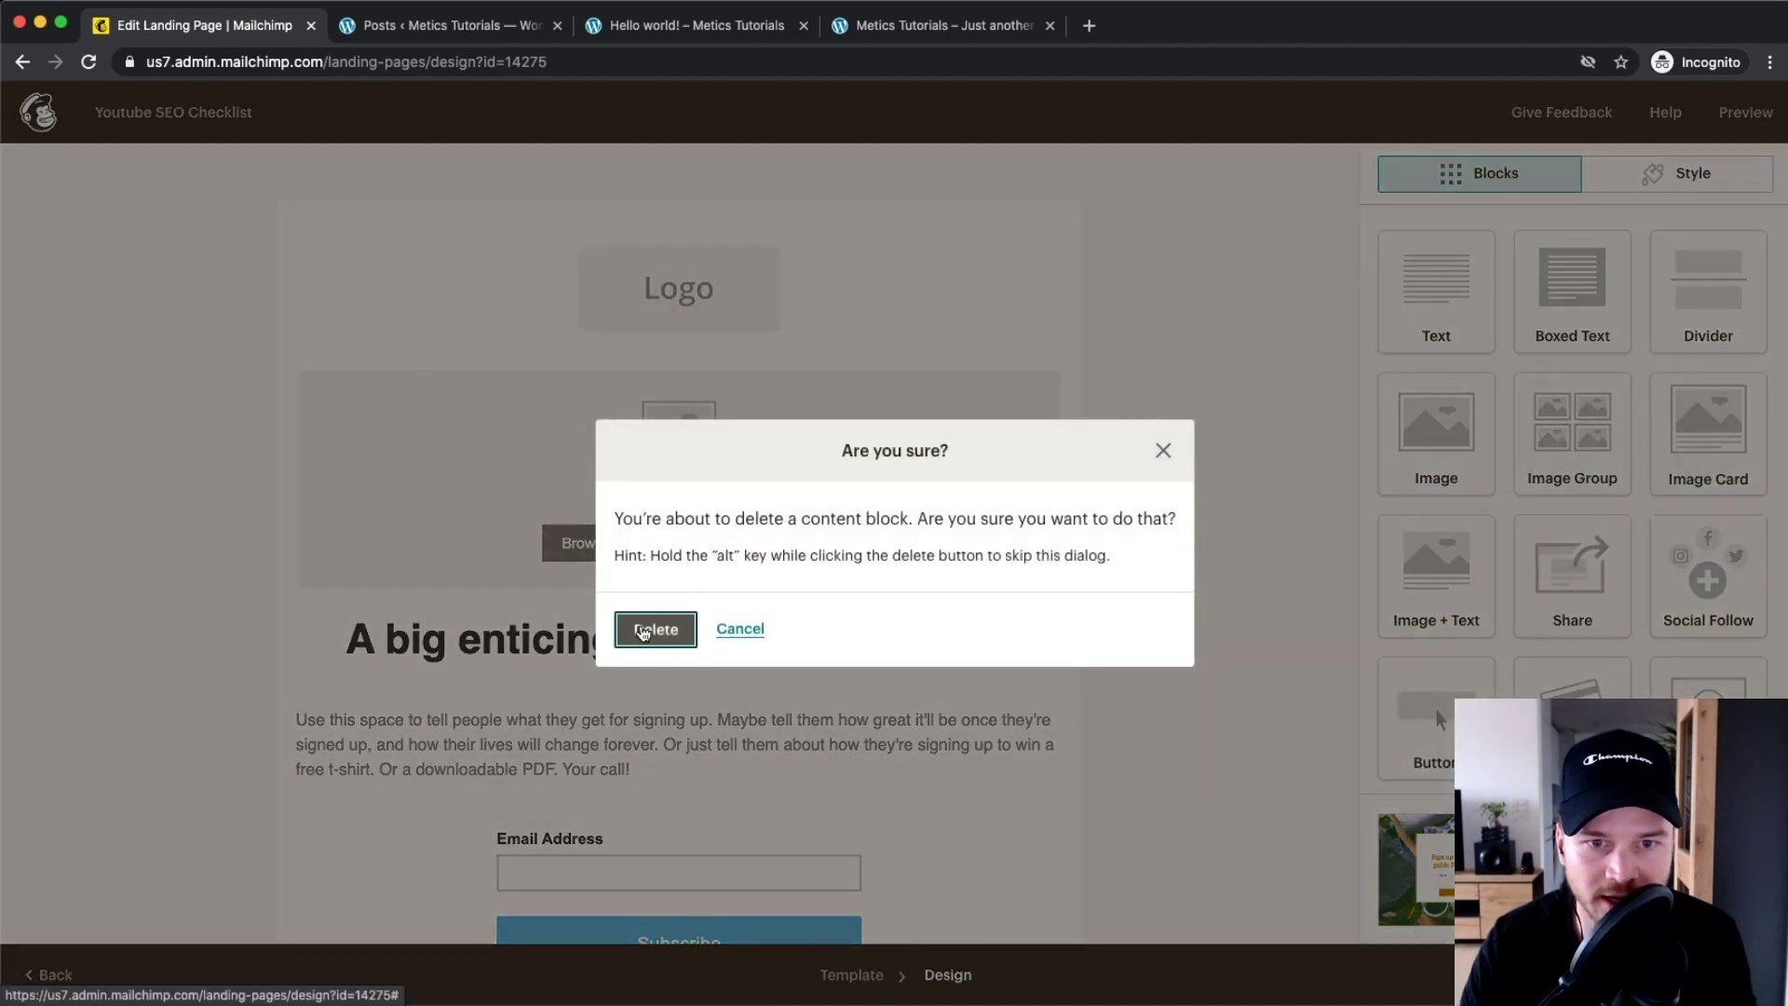
click(653, 630)
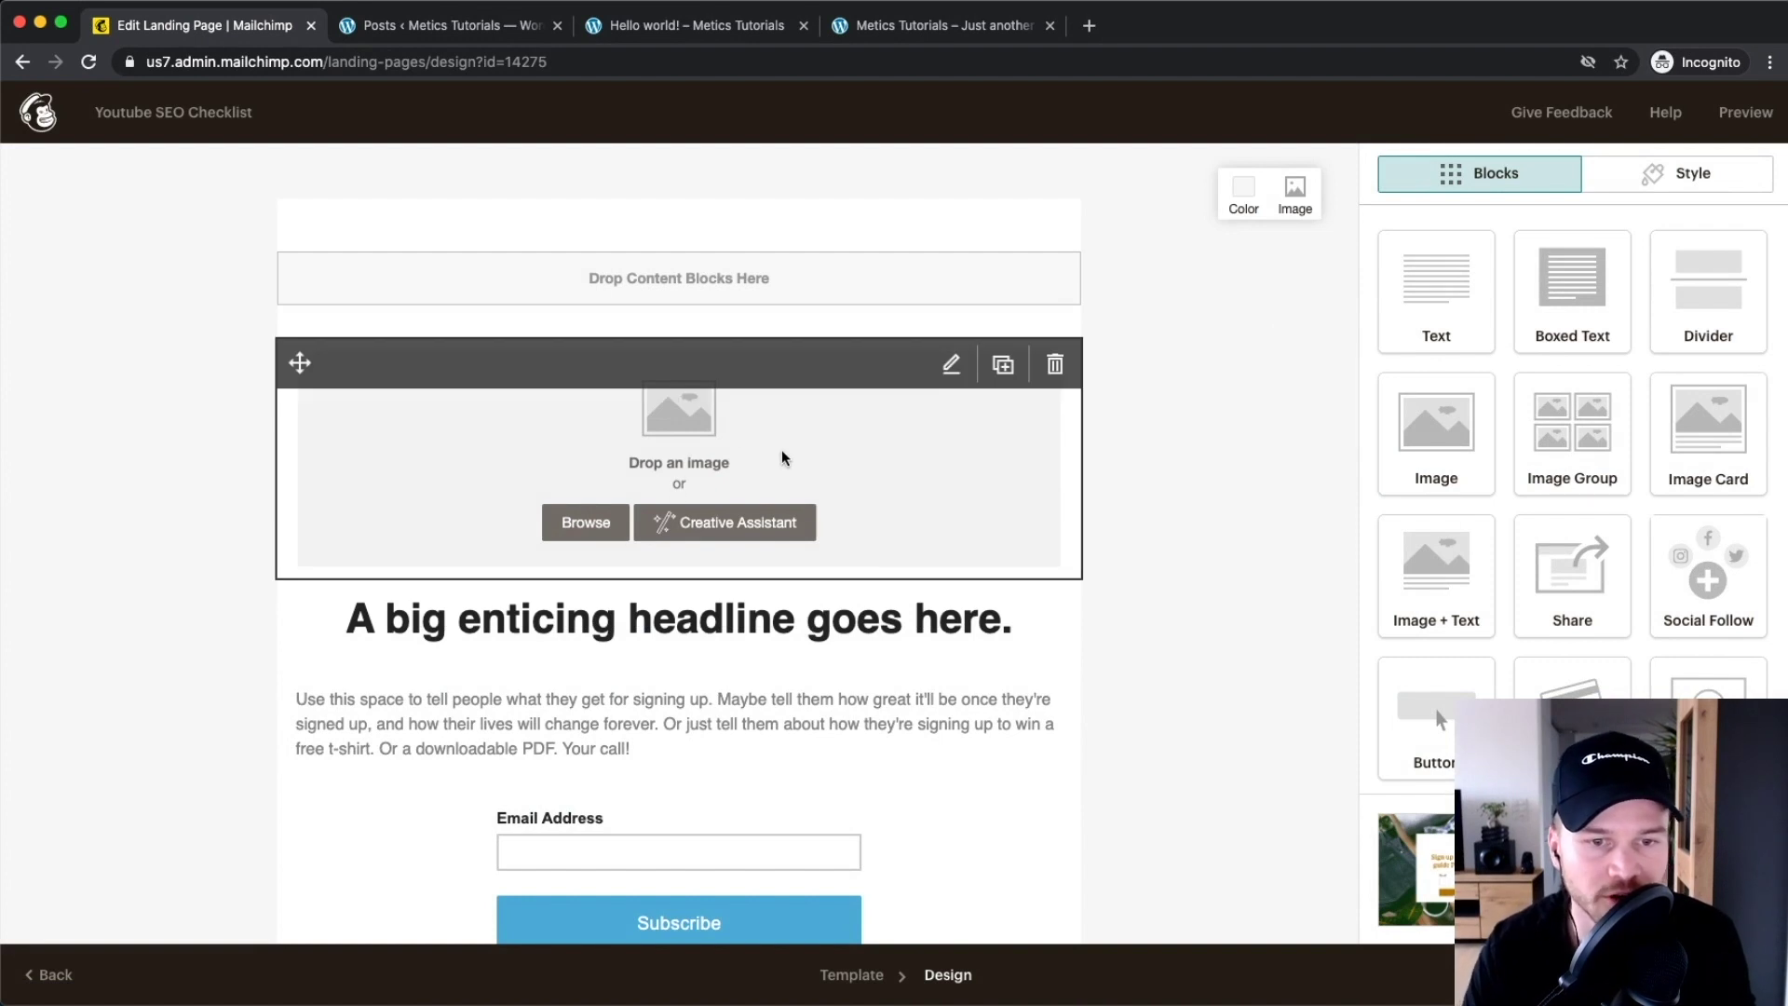
Insert the 'Rank #1 on Youtube' image from Content Studio My Files into the block
click(591, 521)
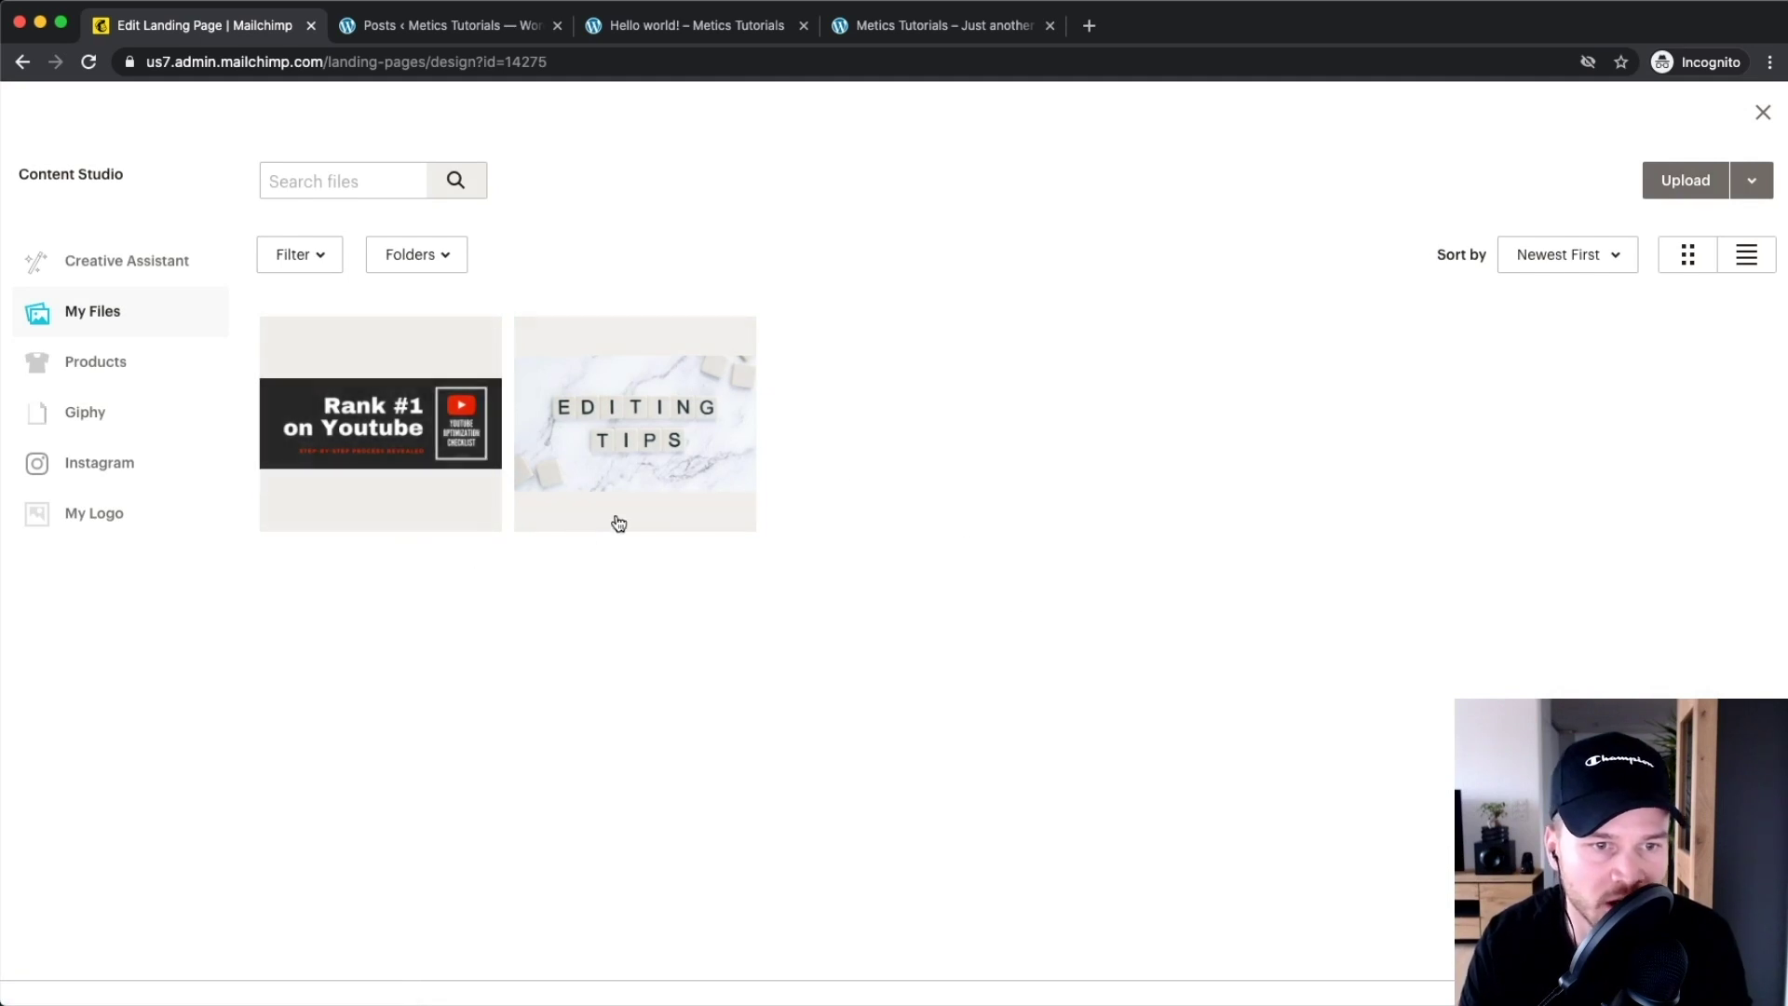
click(359, 423)
click(1731, 181)
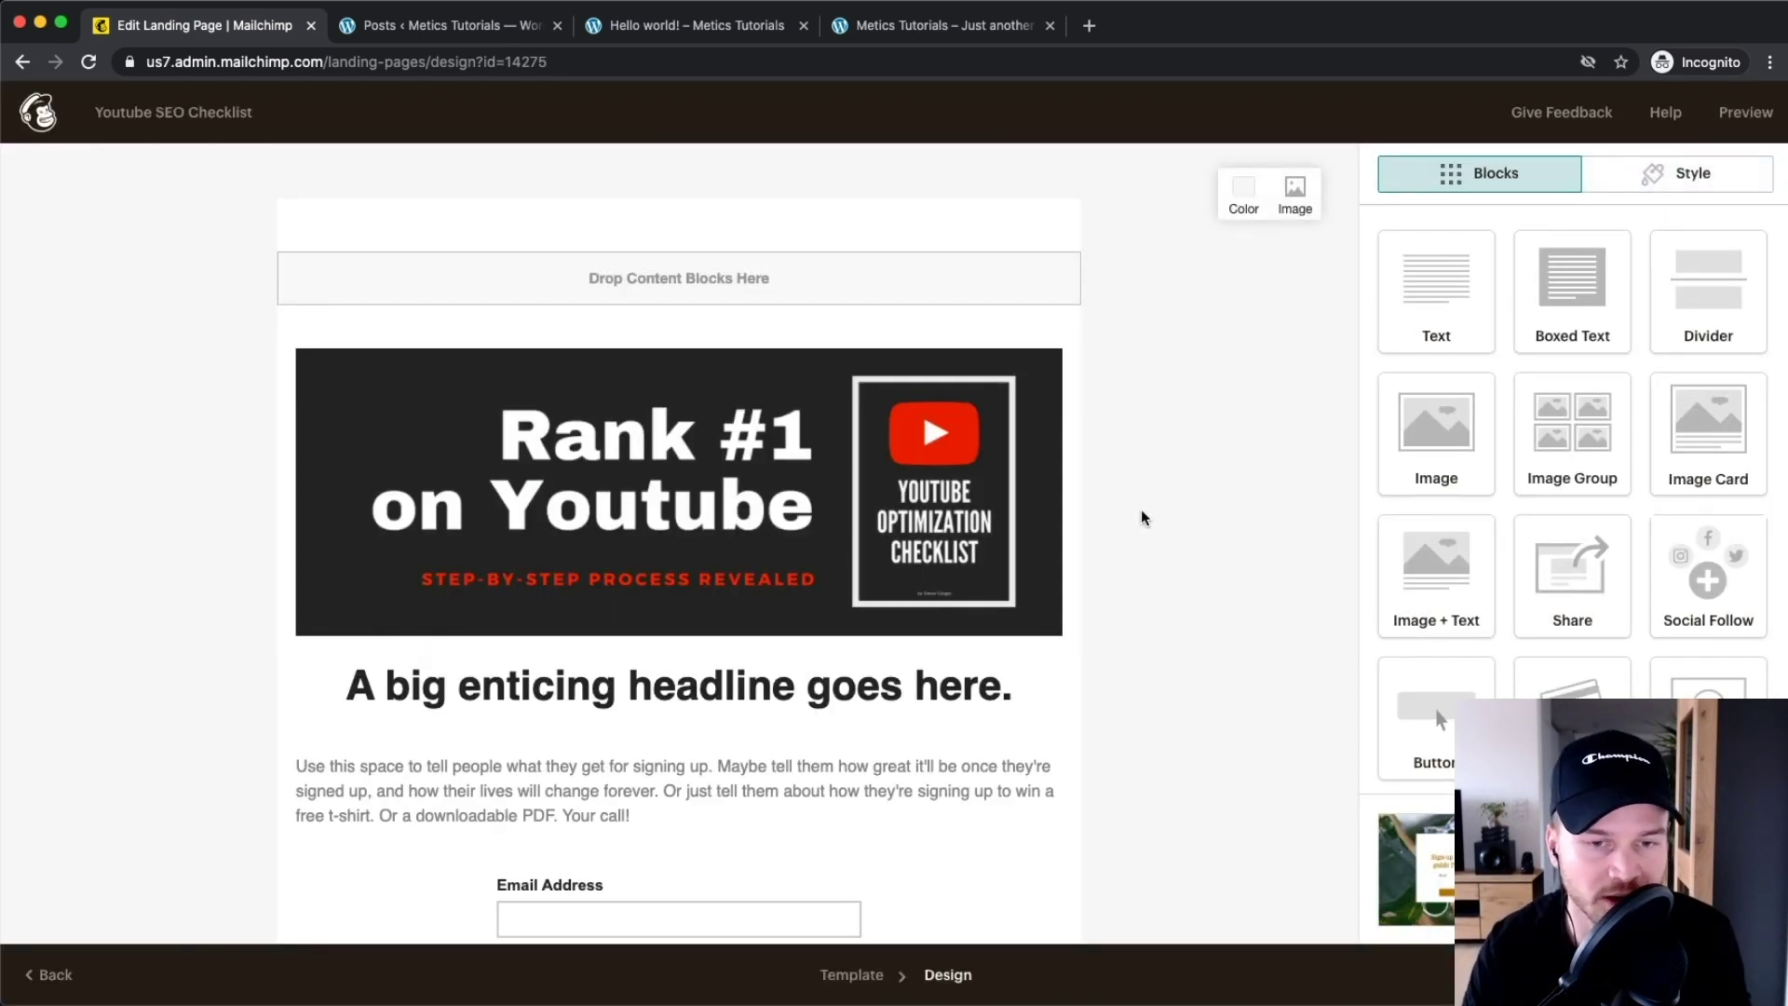
scroll(876, 485, down, 2)
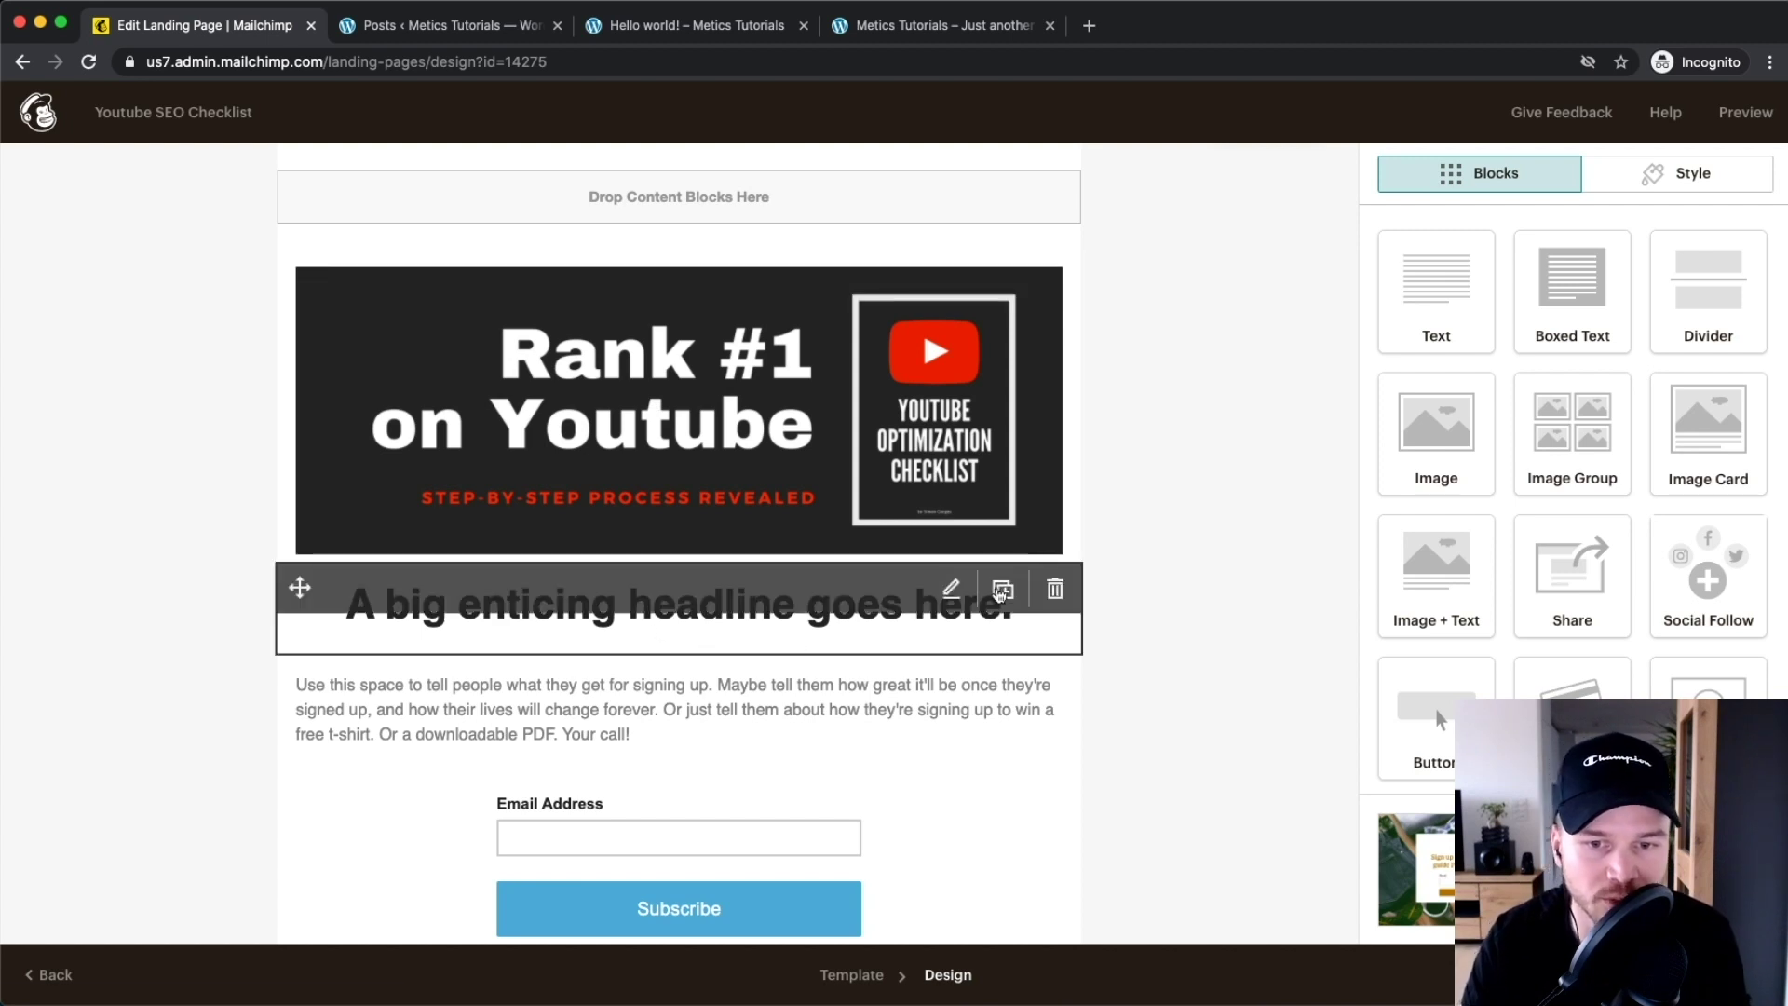
Replace the headline with 'Learn how to rank #1 on youtube using these easy steps!'
scroll(999, 592, down, 2)
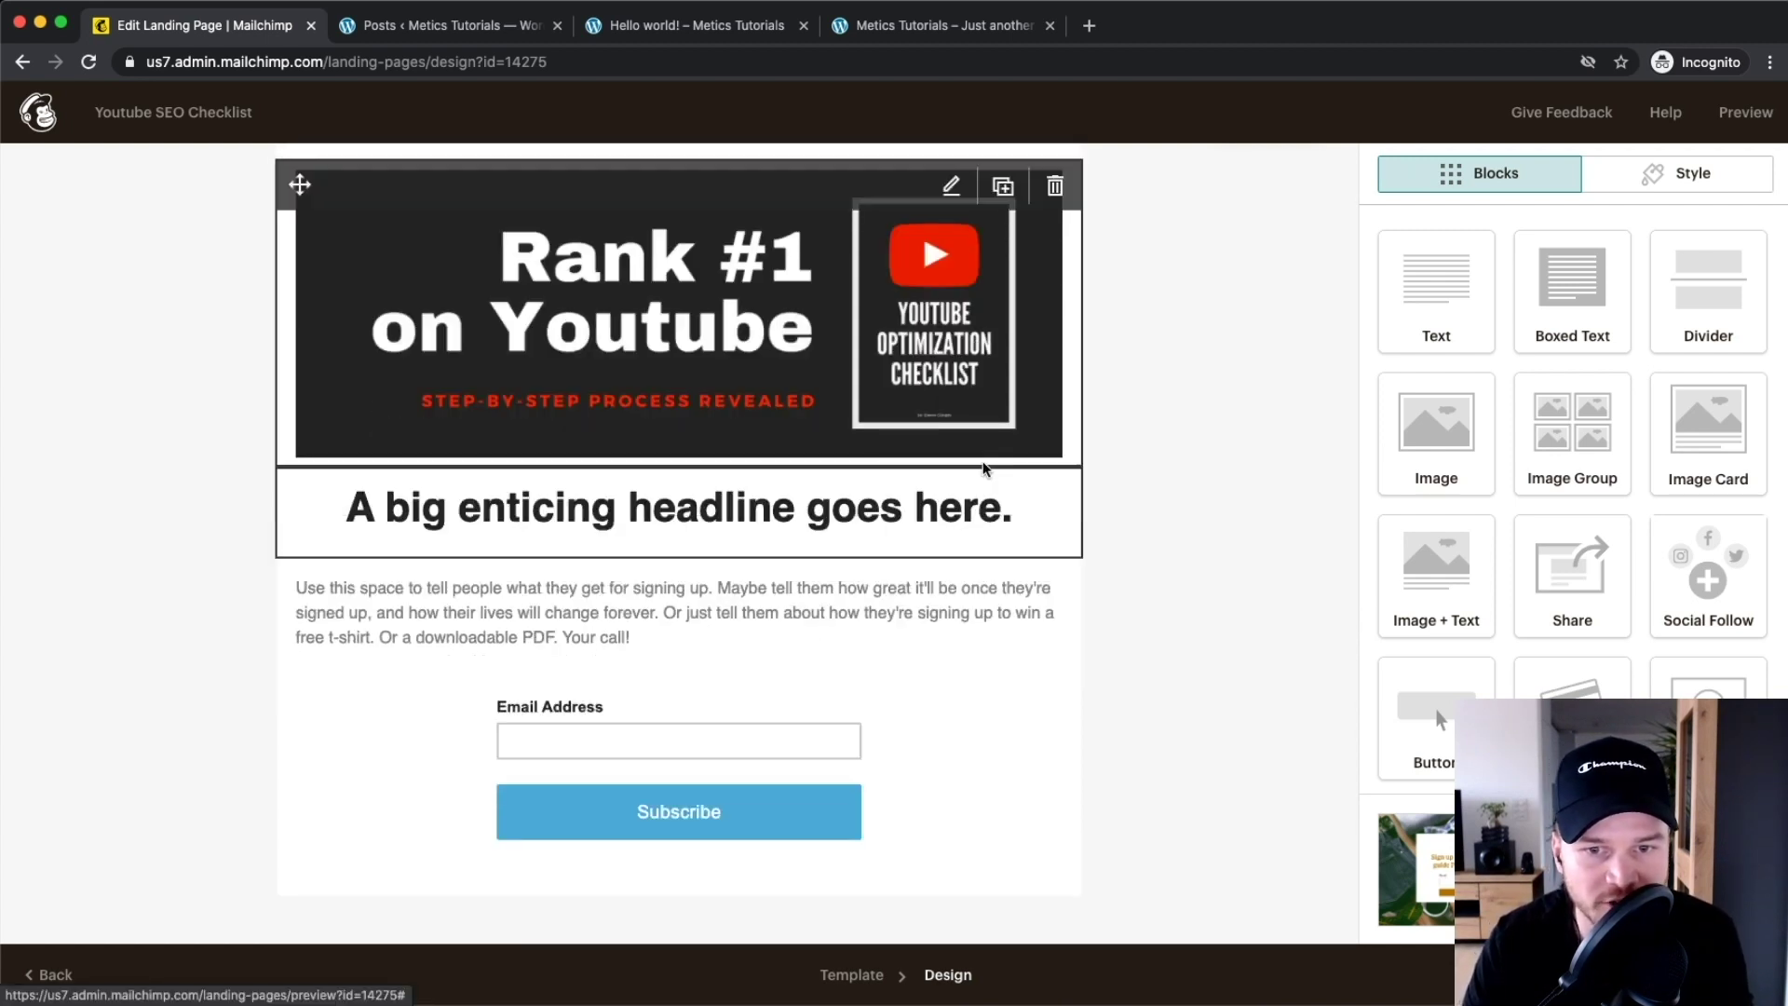
click(993, 516)
drag(1440, 430, 1343, 394)
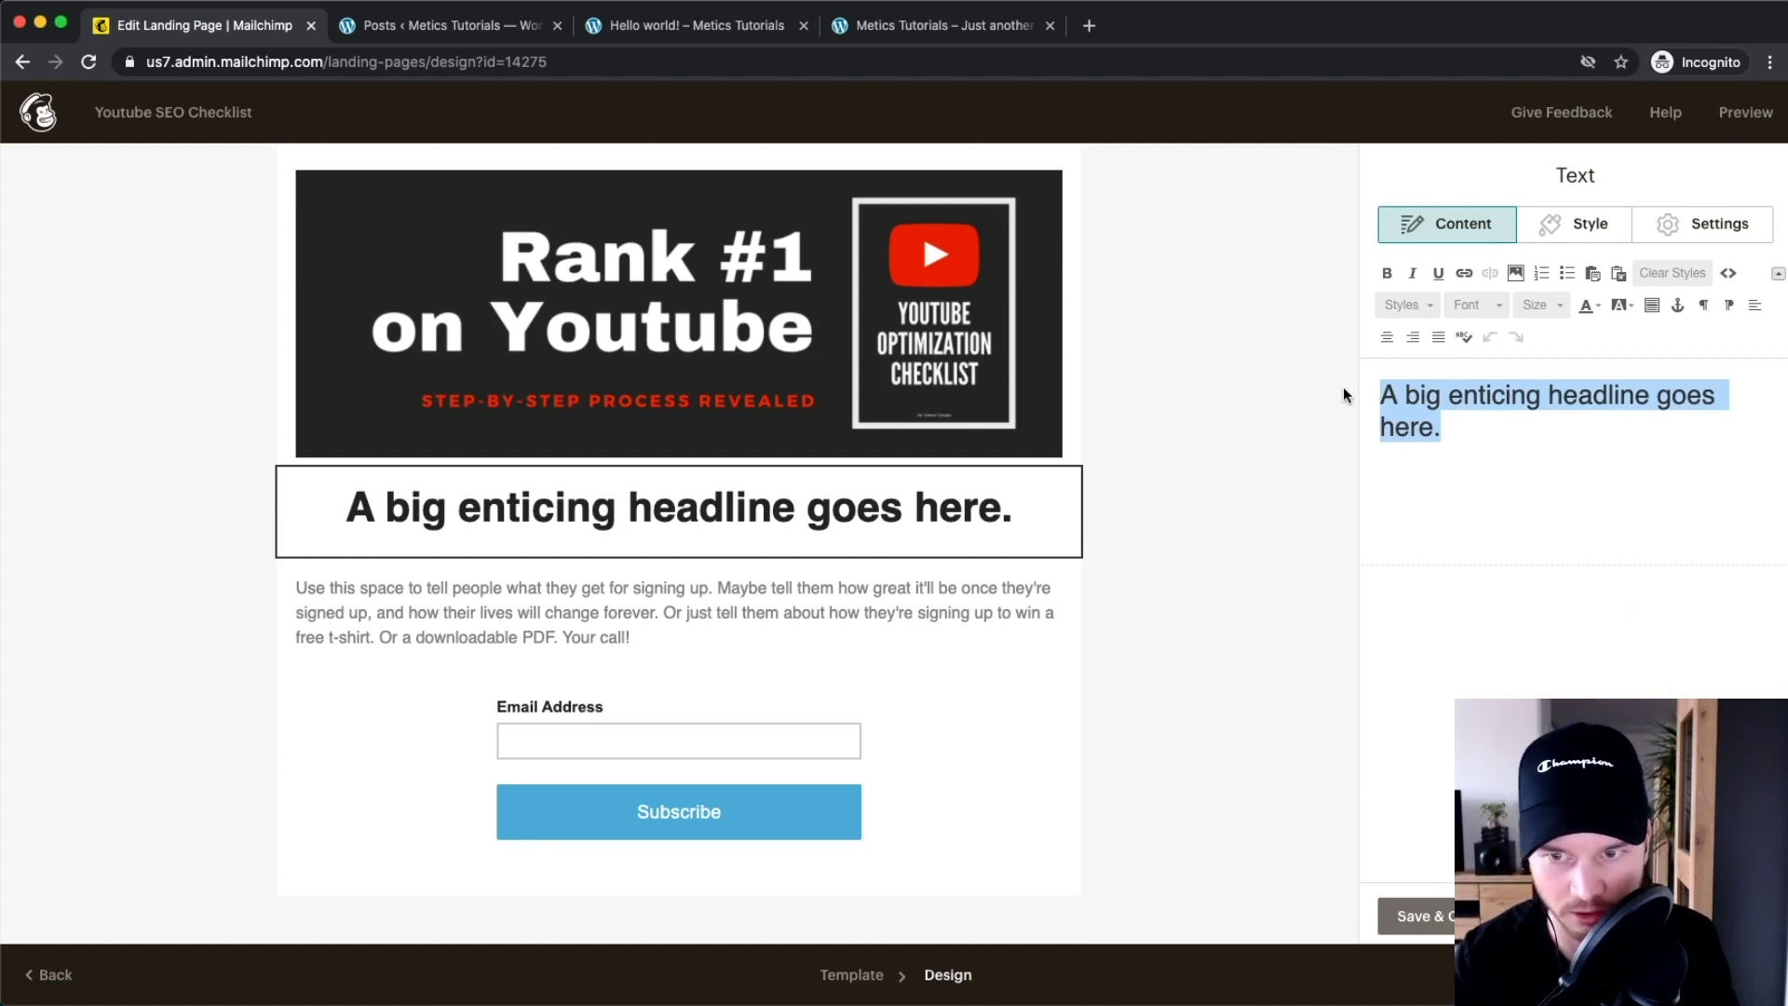
text(Learn how to r)
text(ean)
key(BackSpace)
key(BackSpace)
key(BackSpace)
text(ank #1 on youtube)
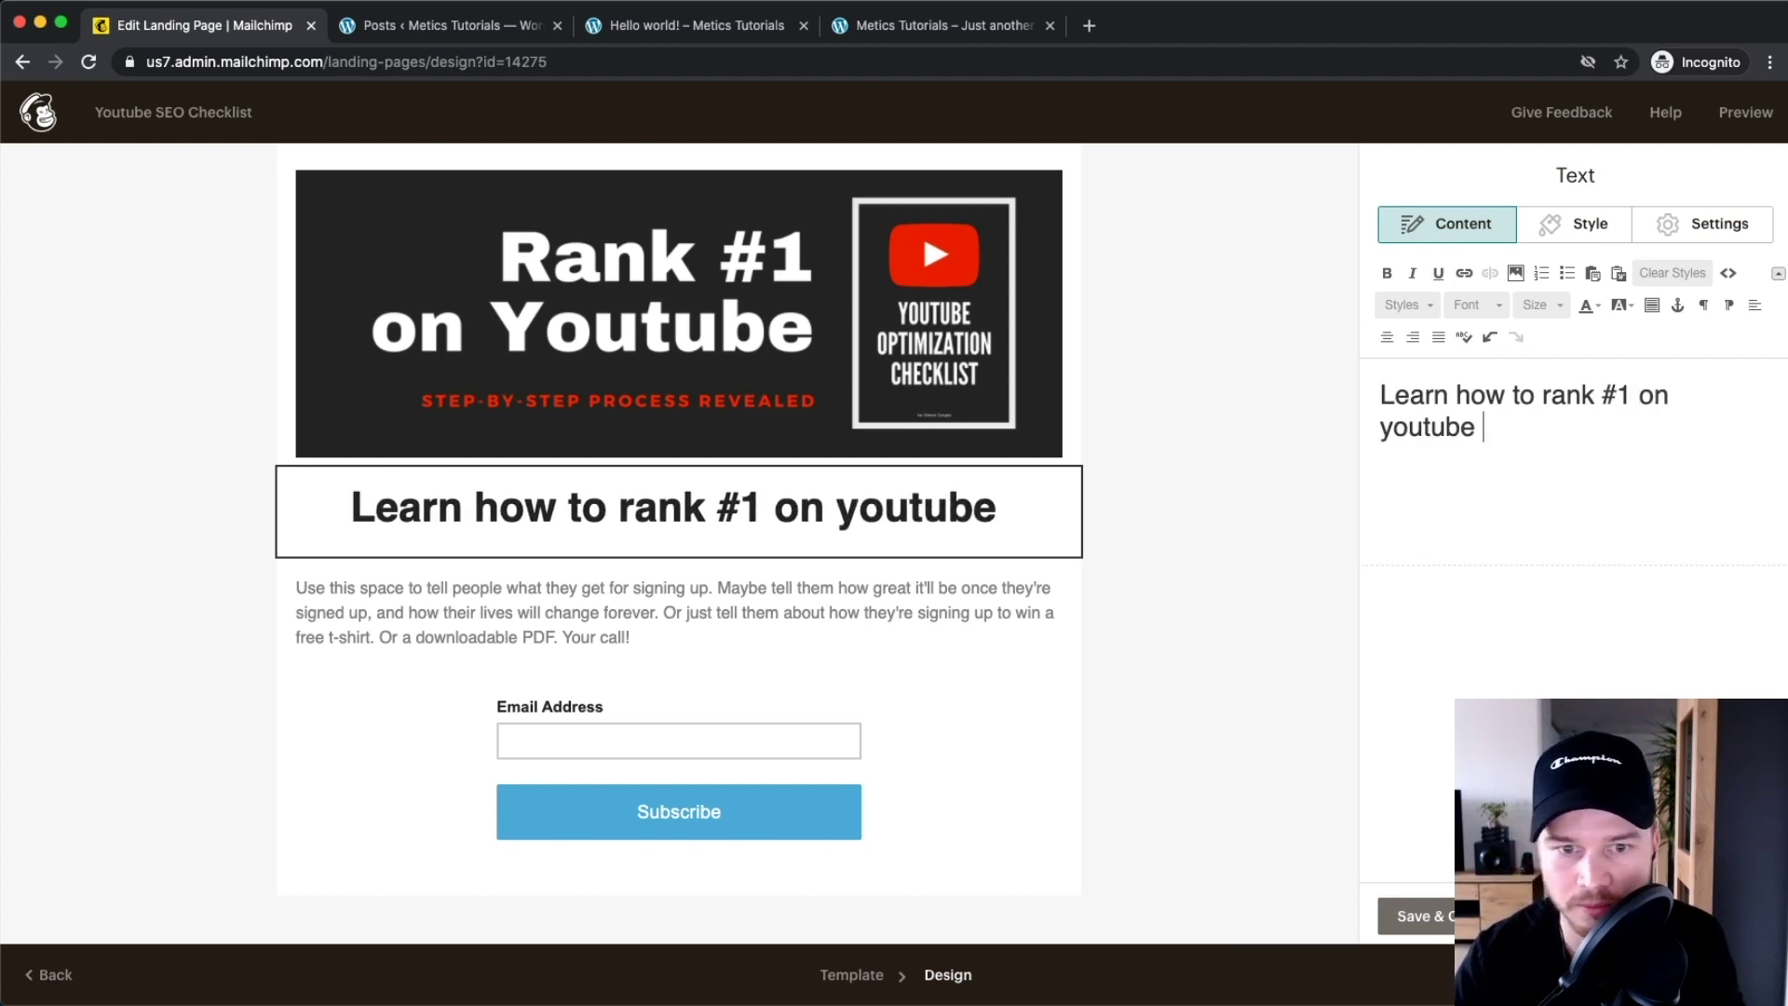
text( us)
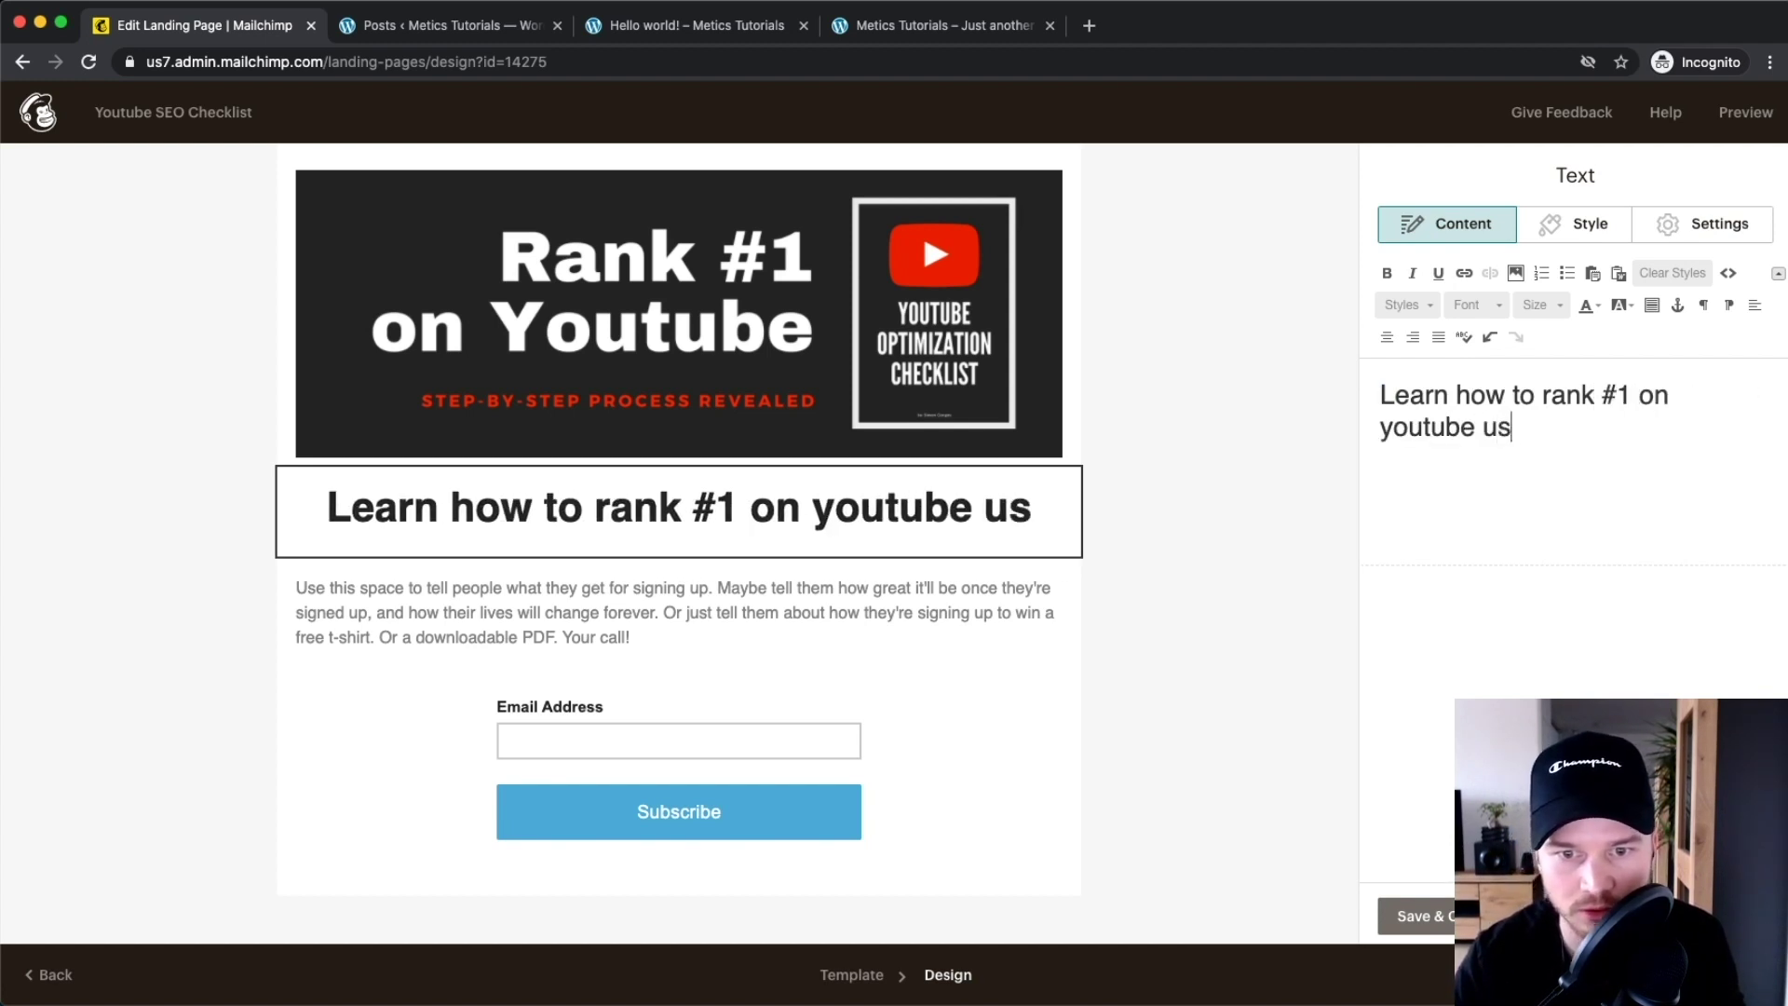
text(ing these )
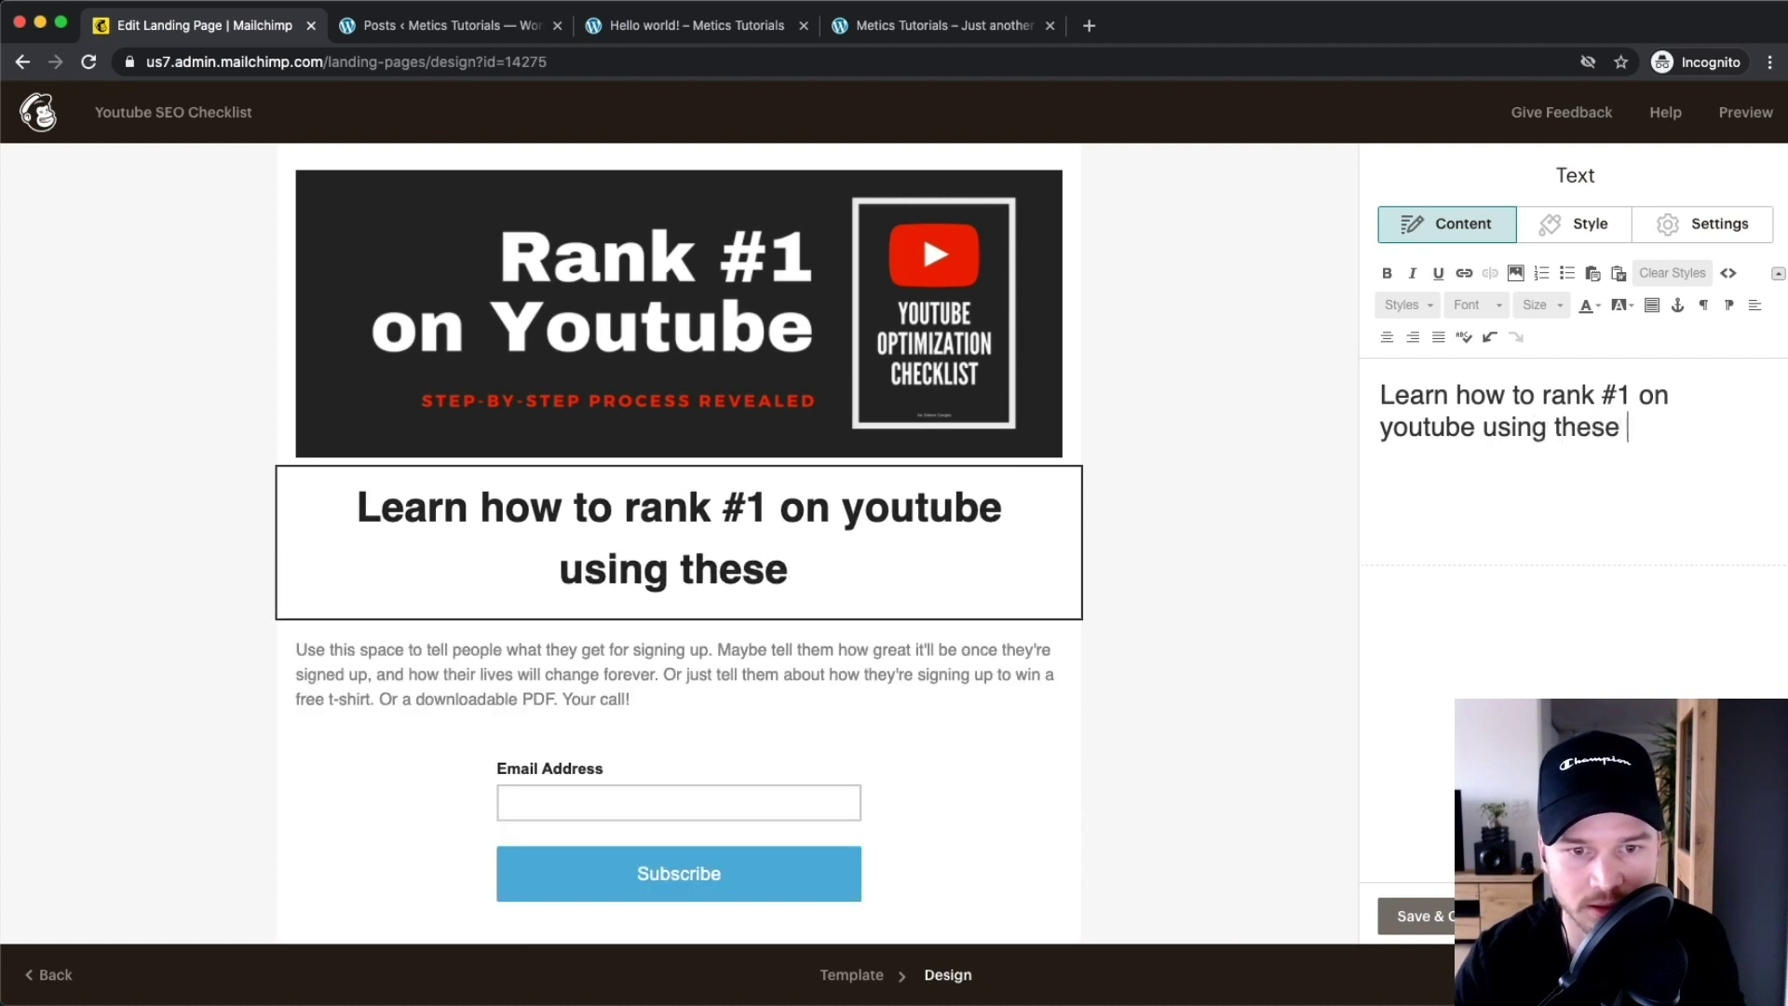
text(easy steps)
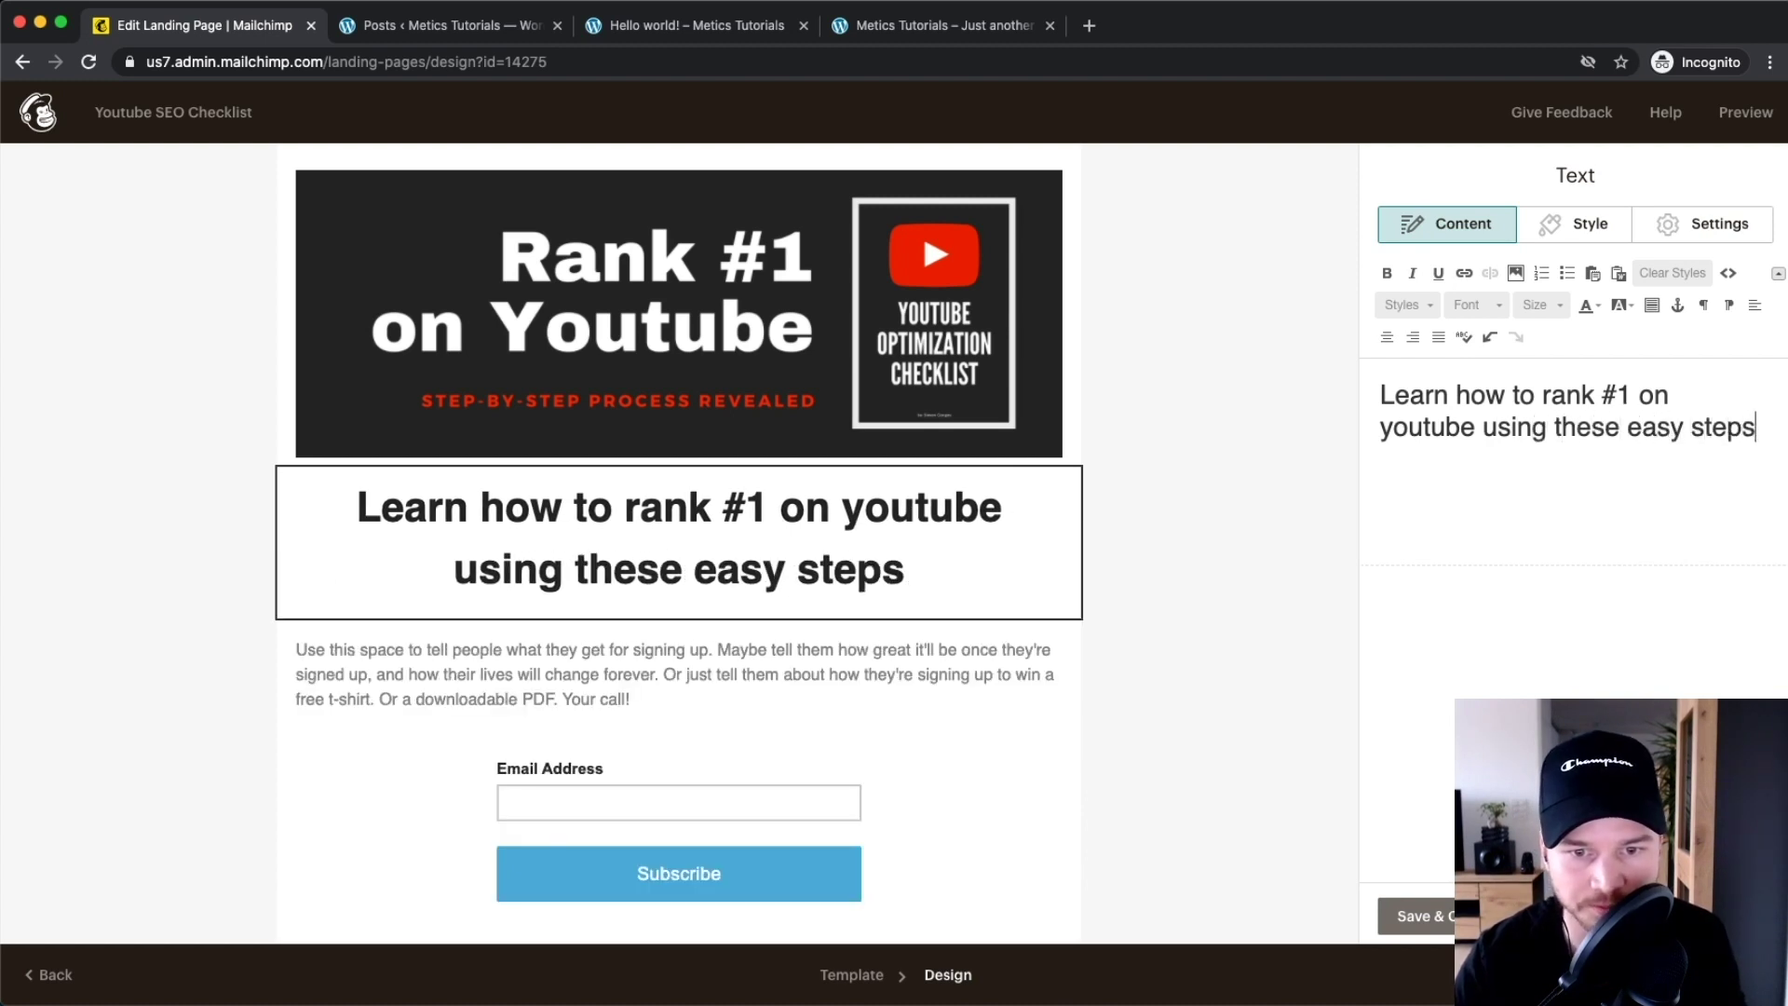
text(!)
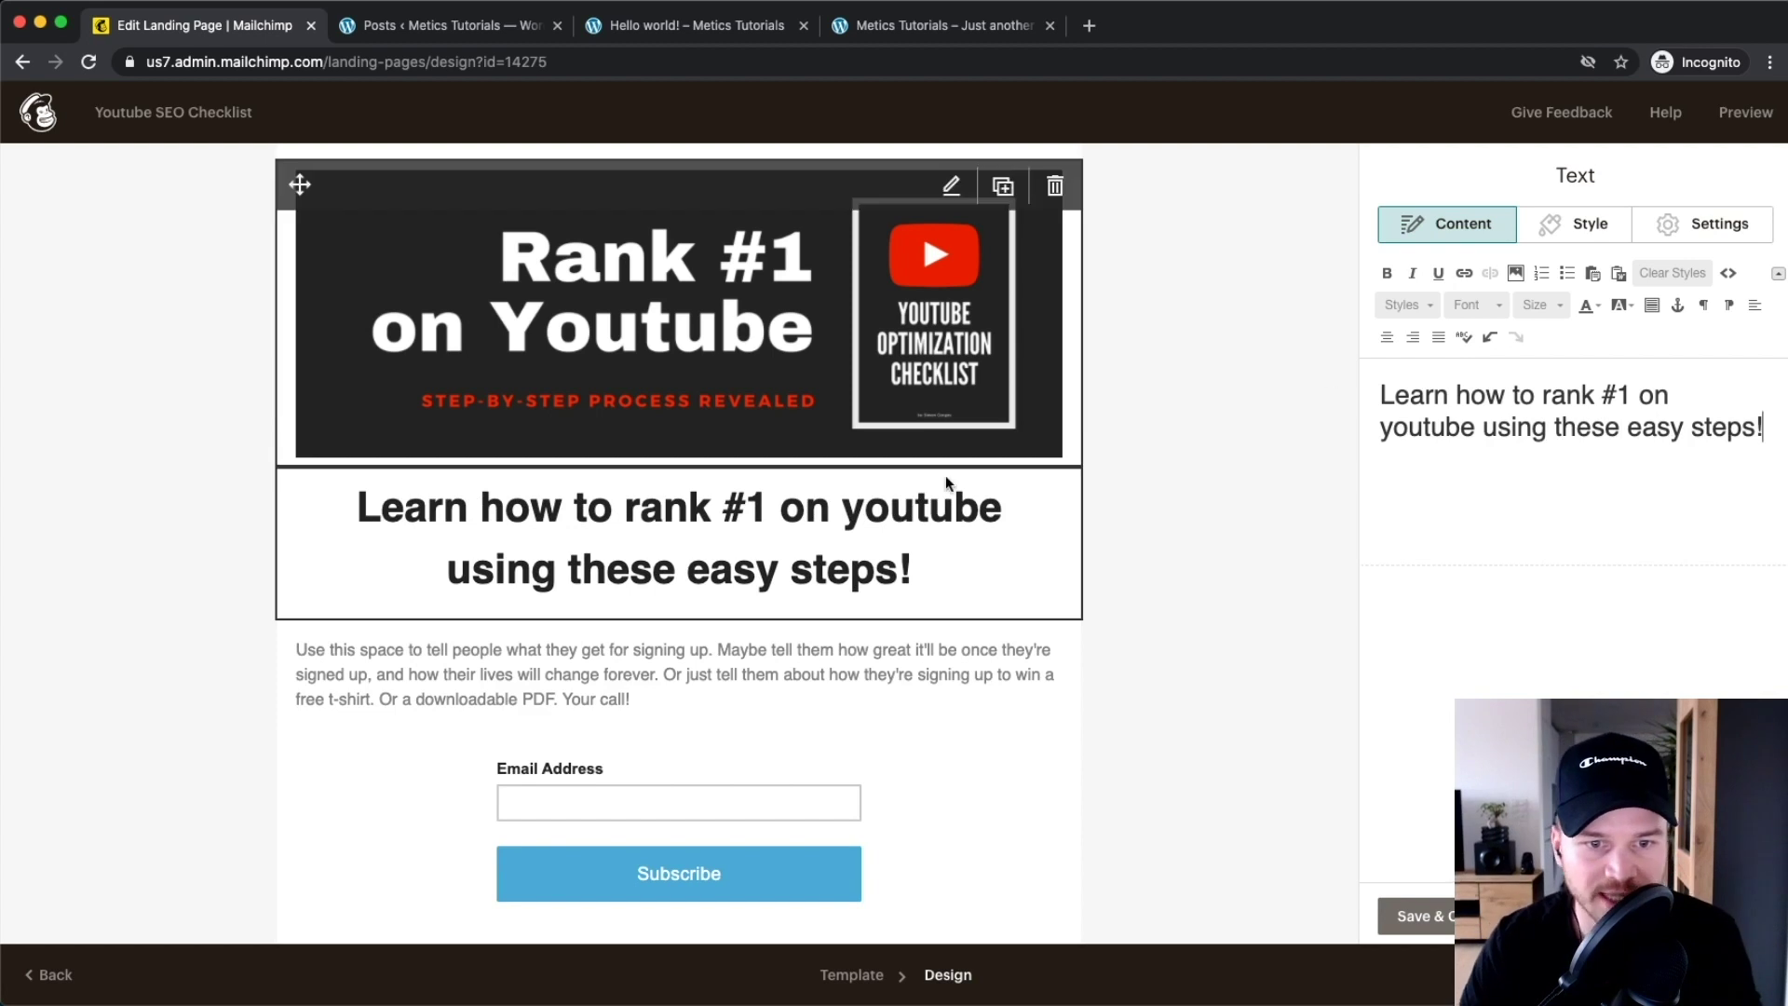
click(907, 655)
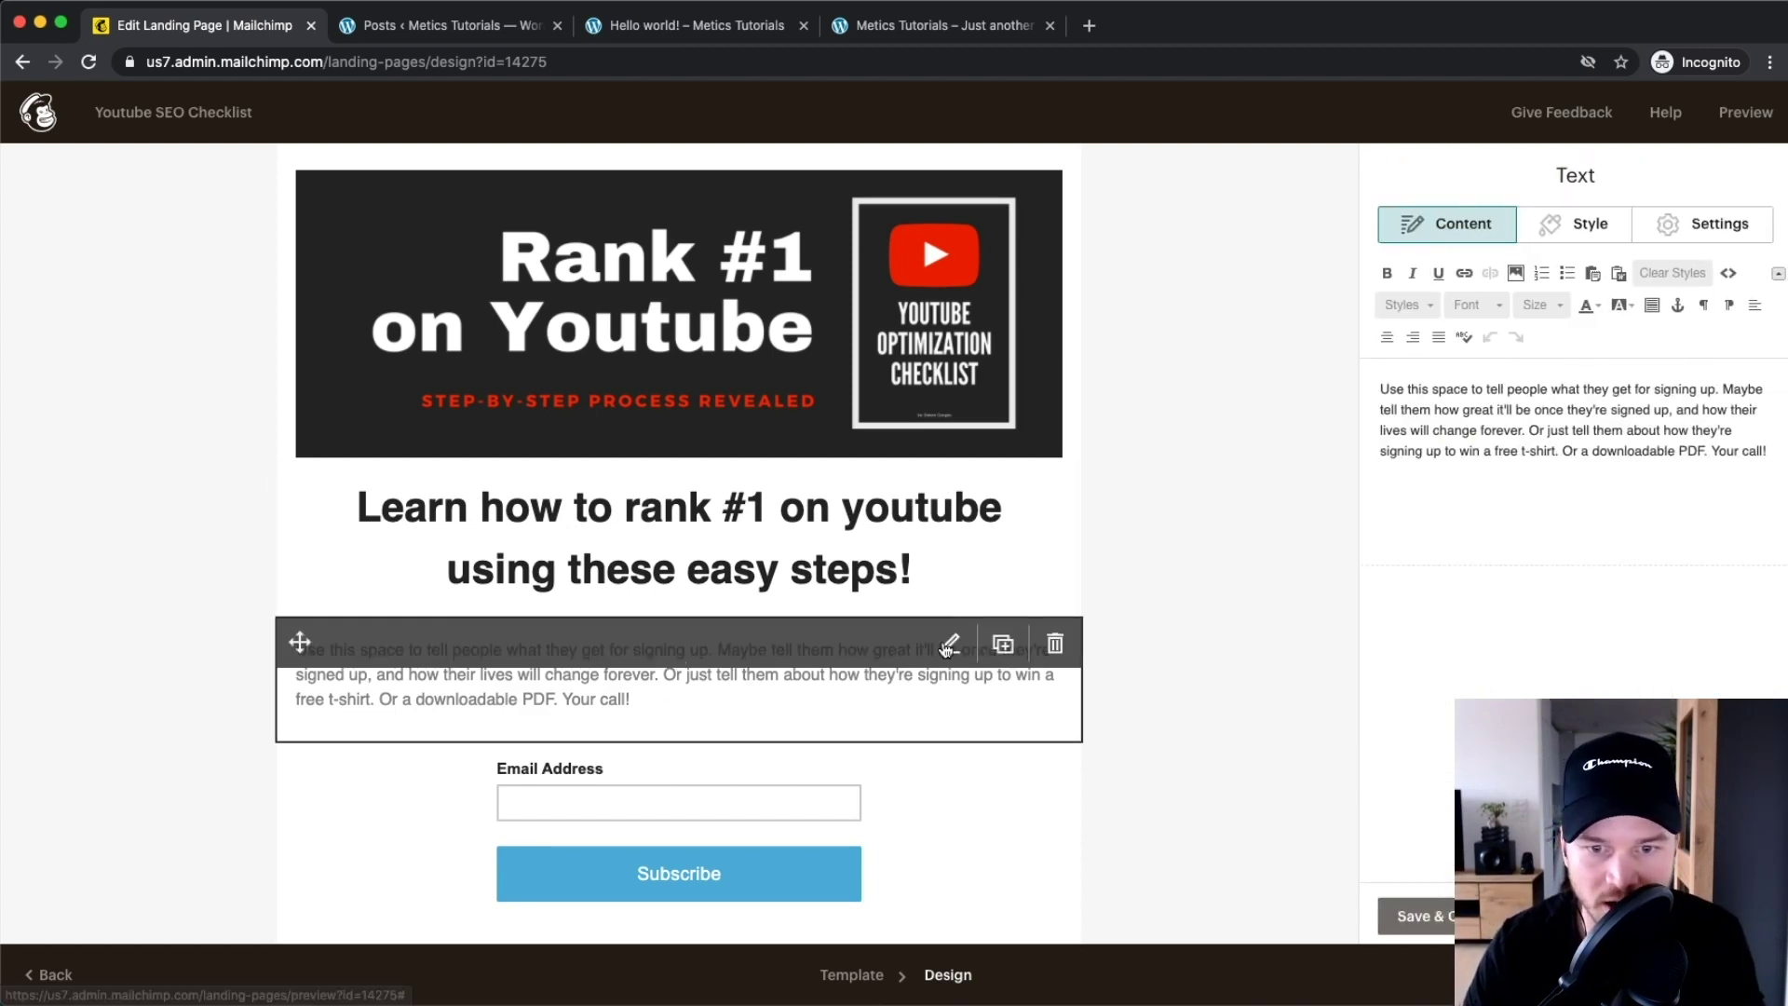
Change the paragraph to 'Enter your name and email address to get instant access to this checklist!' at size 21
drag(1770, 458, 1322, 361)
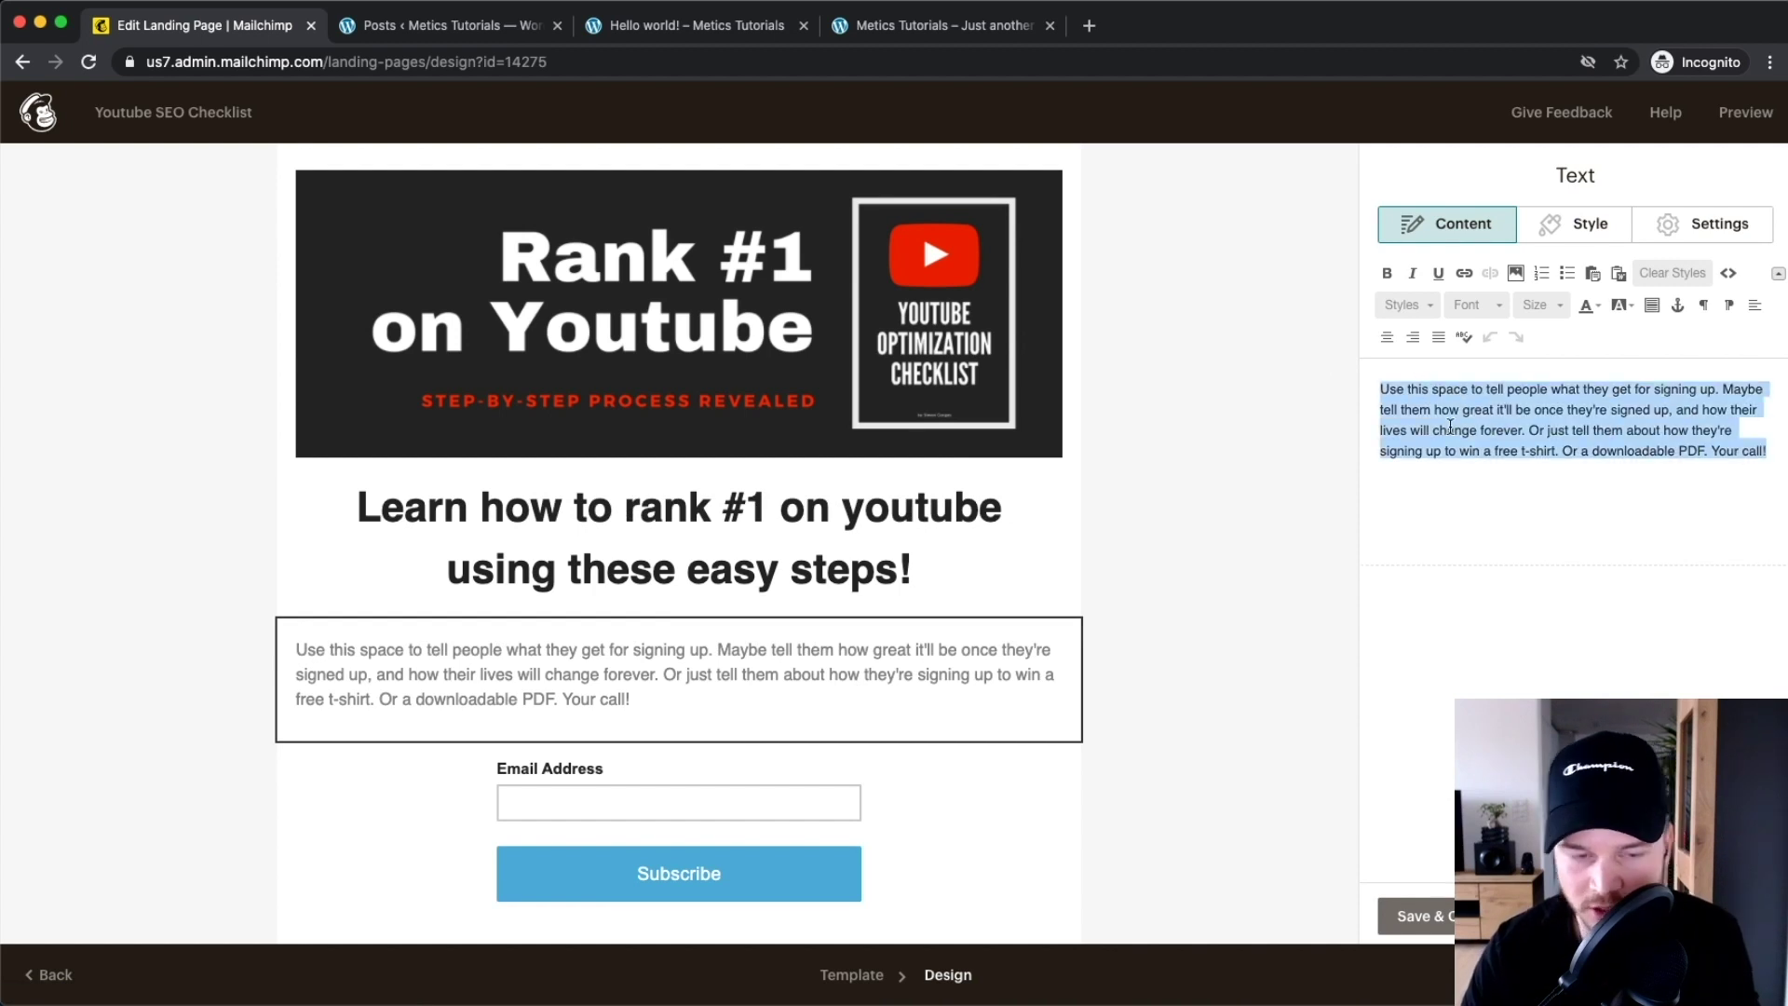
text(E)
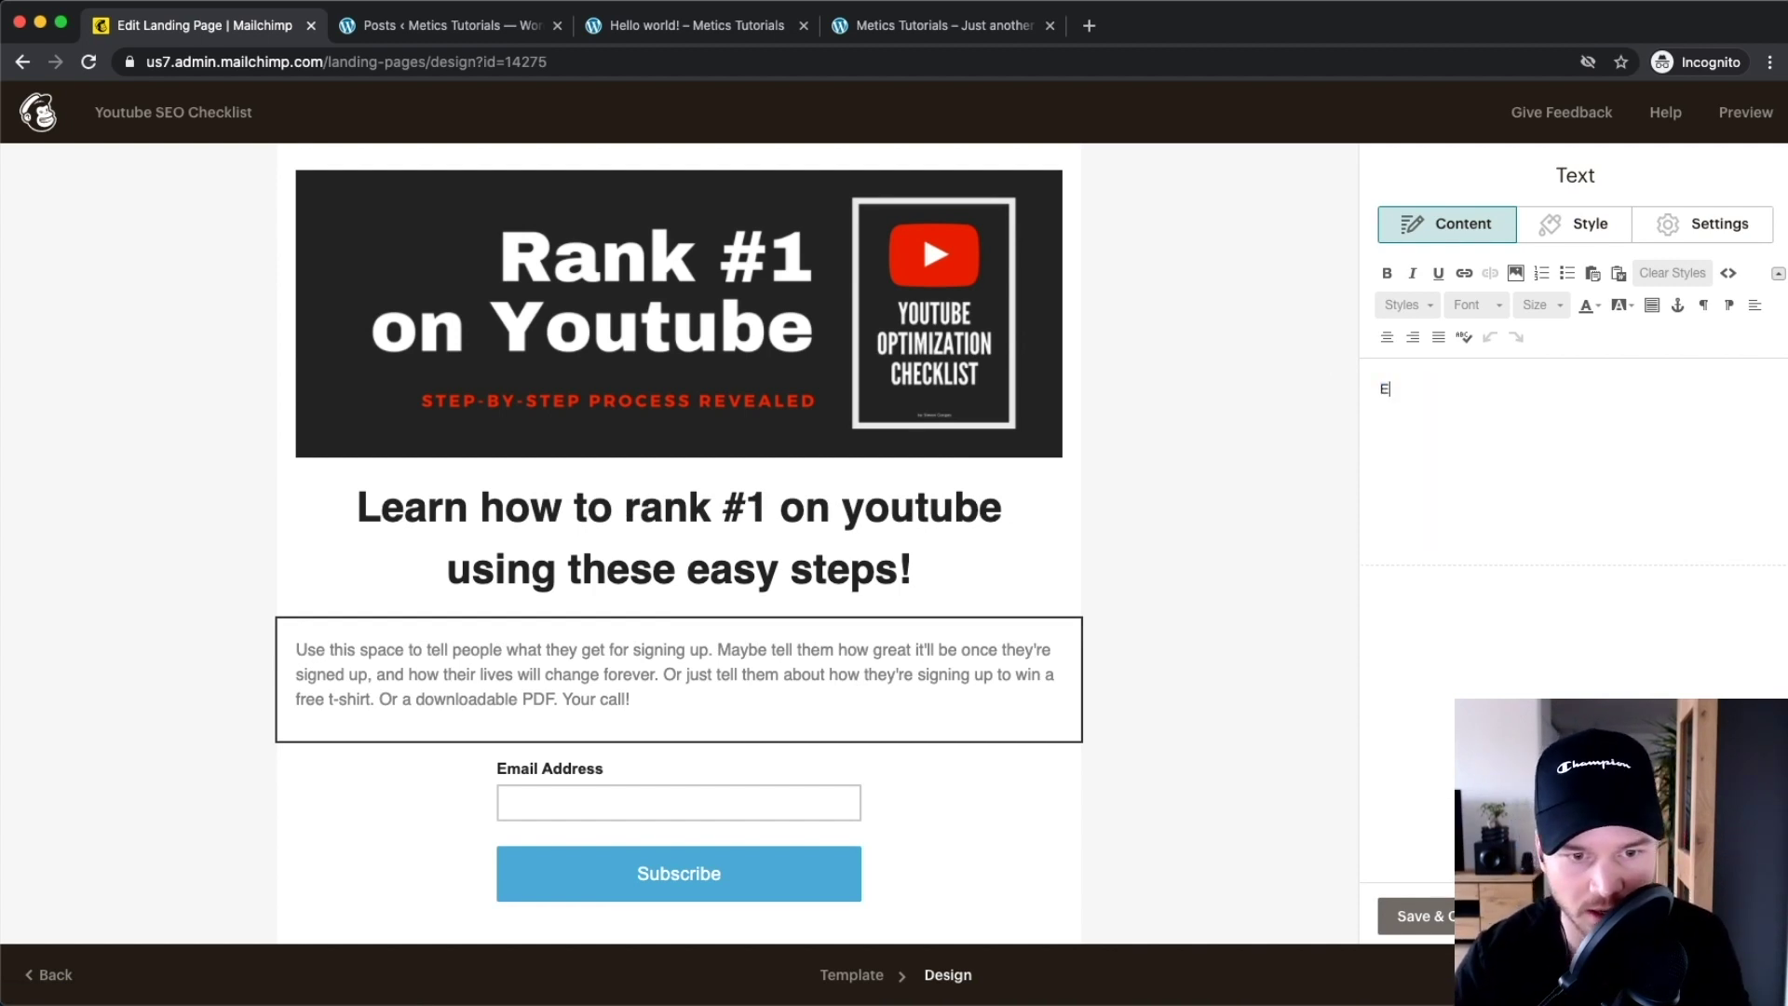
text(nter your name and email address to get instant access)
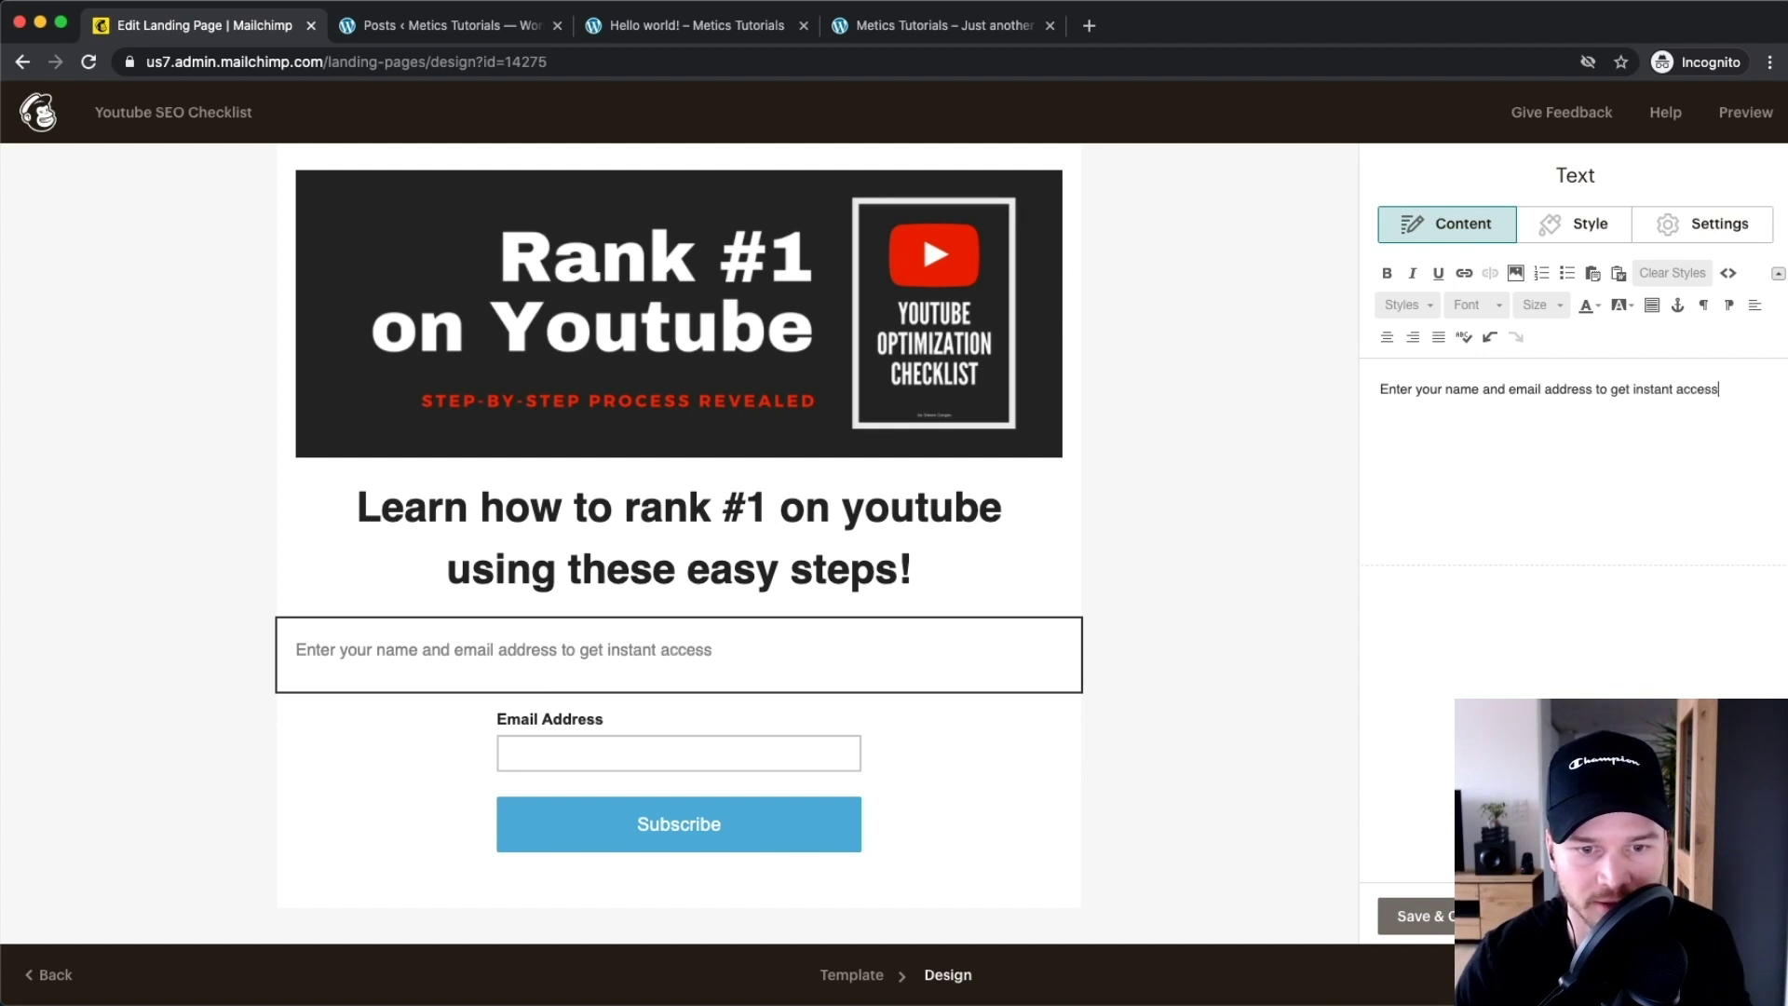
text( to this checklist!)
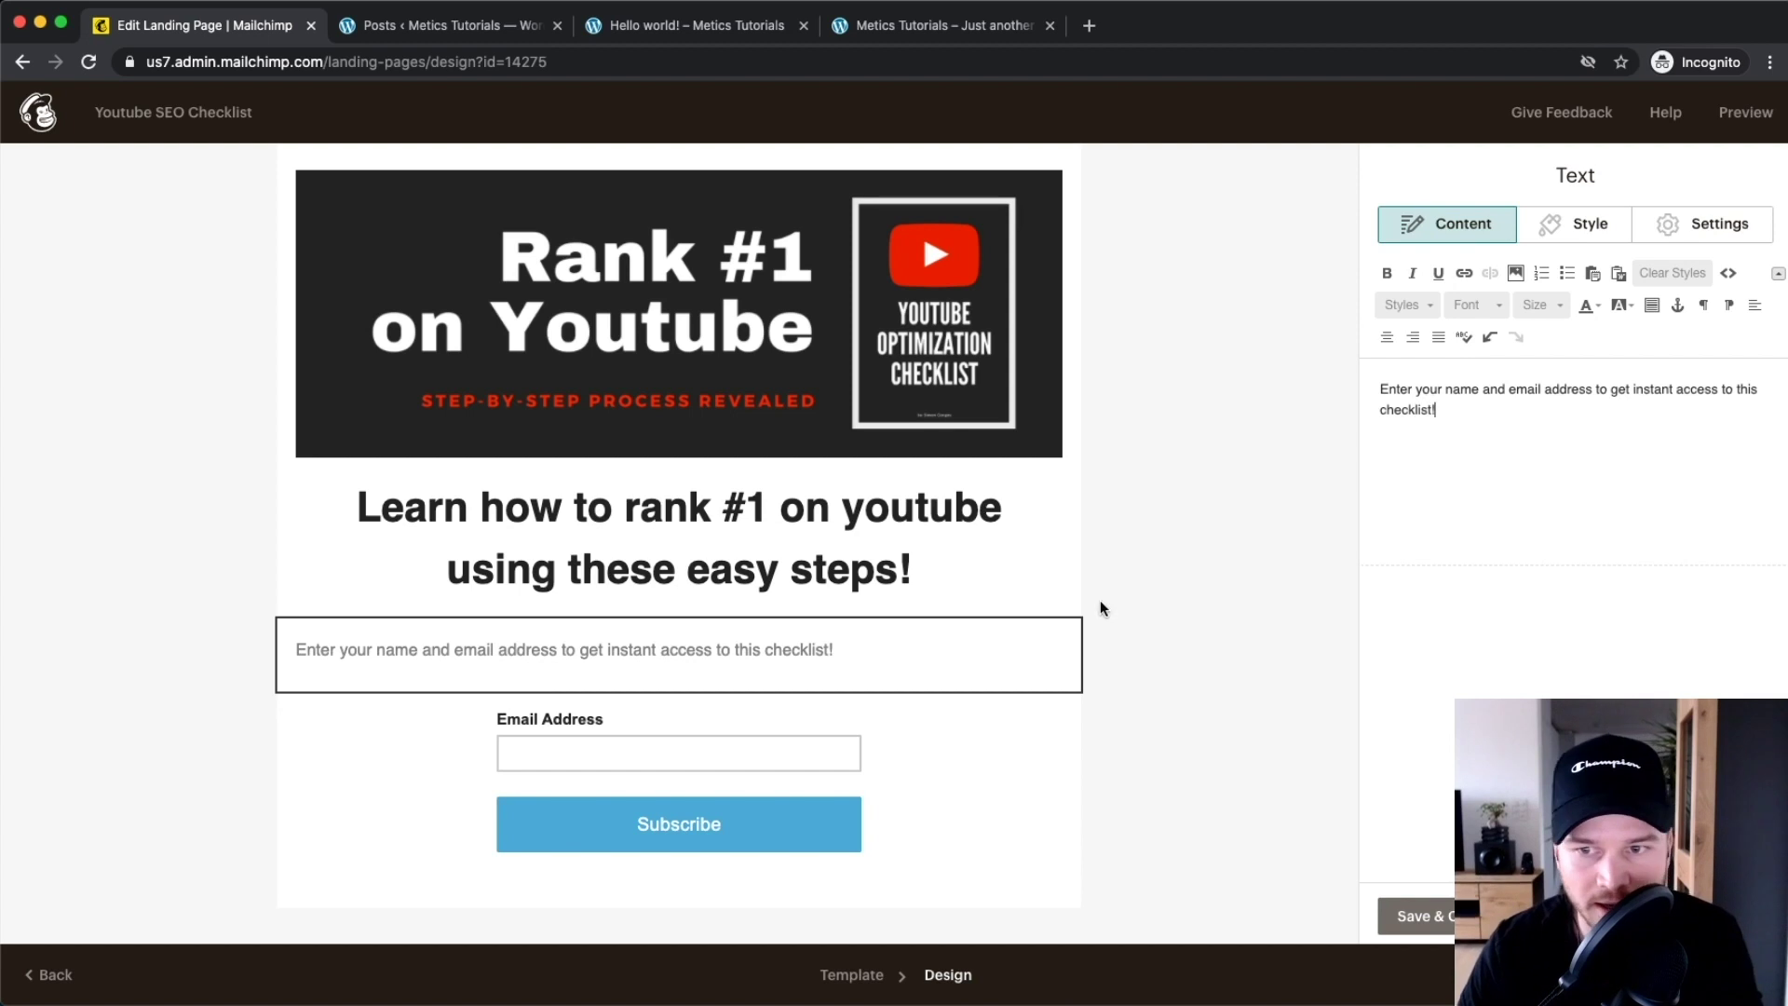
drag(1469, 429, 1334, 380)
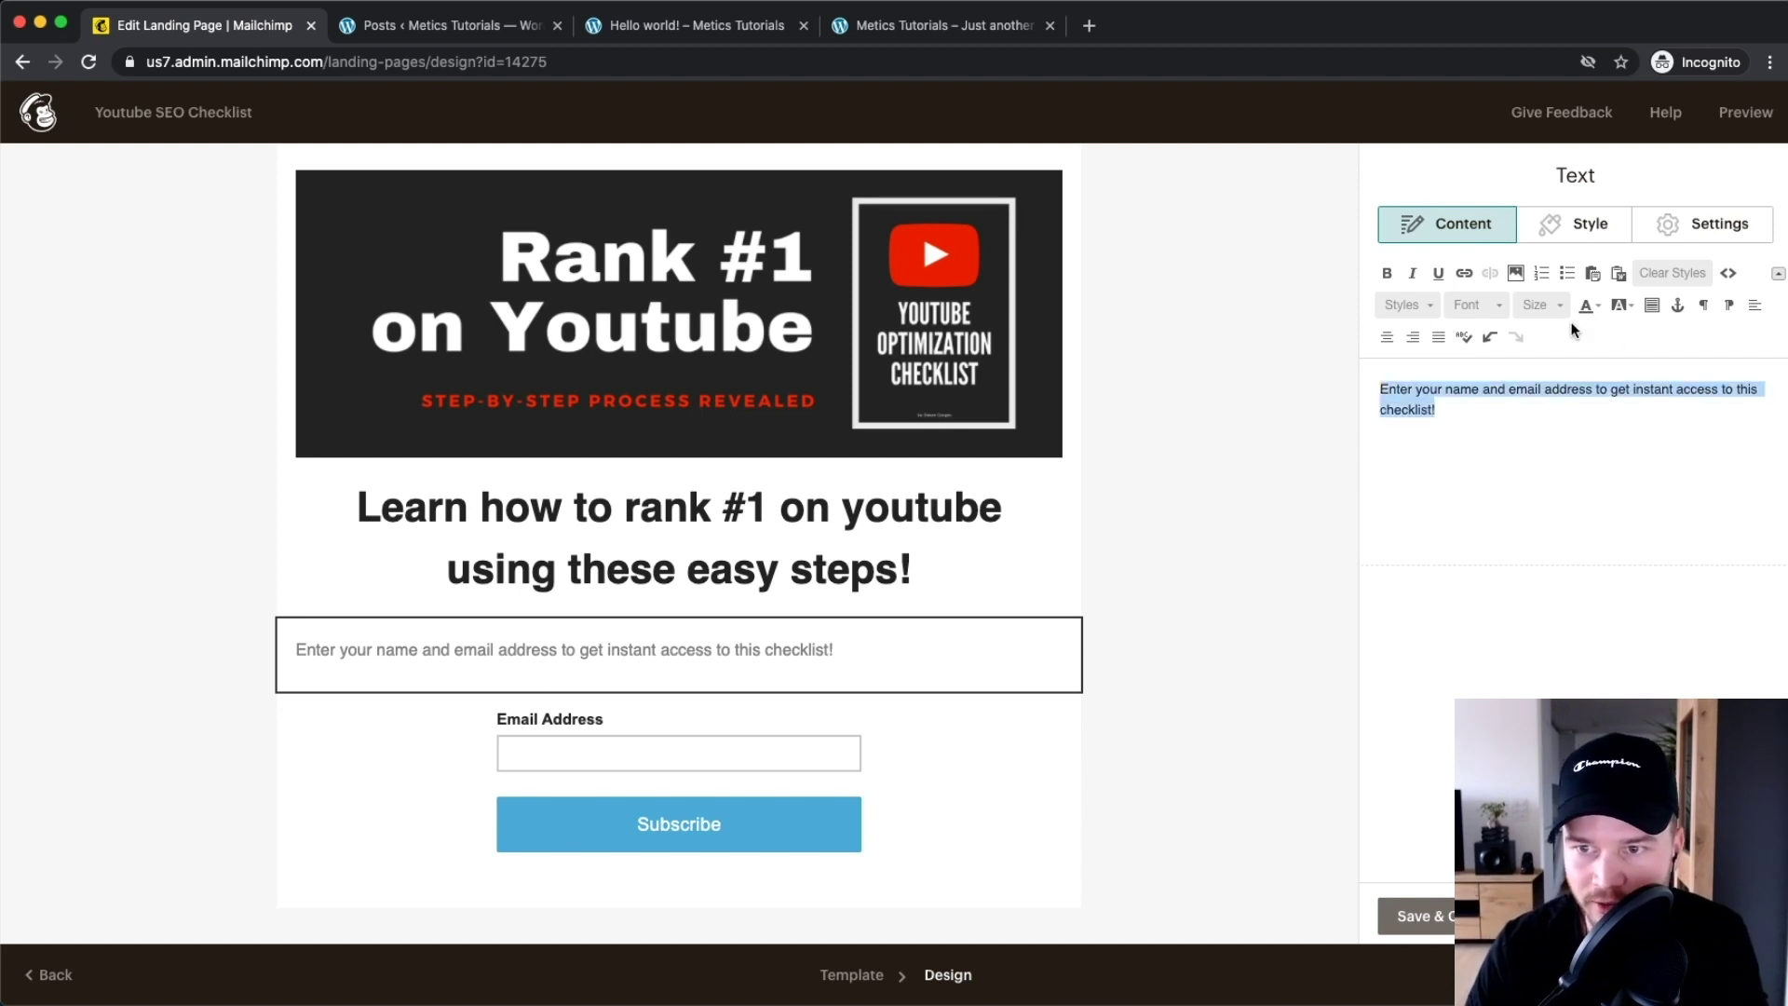
click(1542, 306)
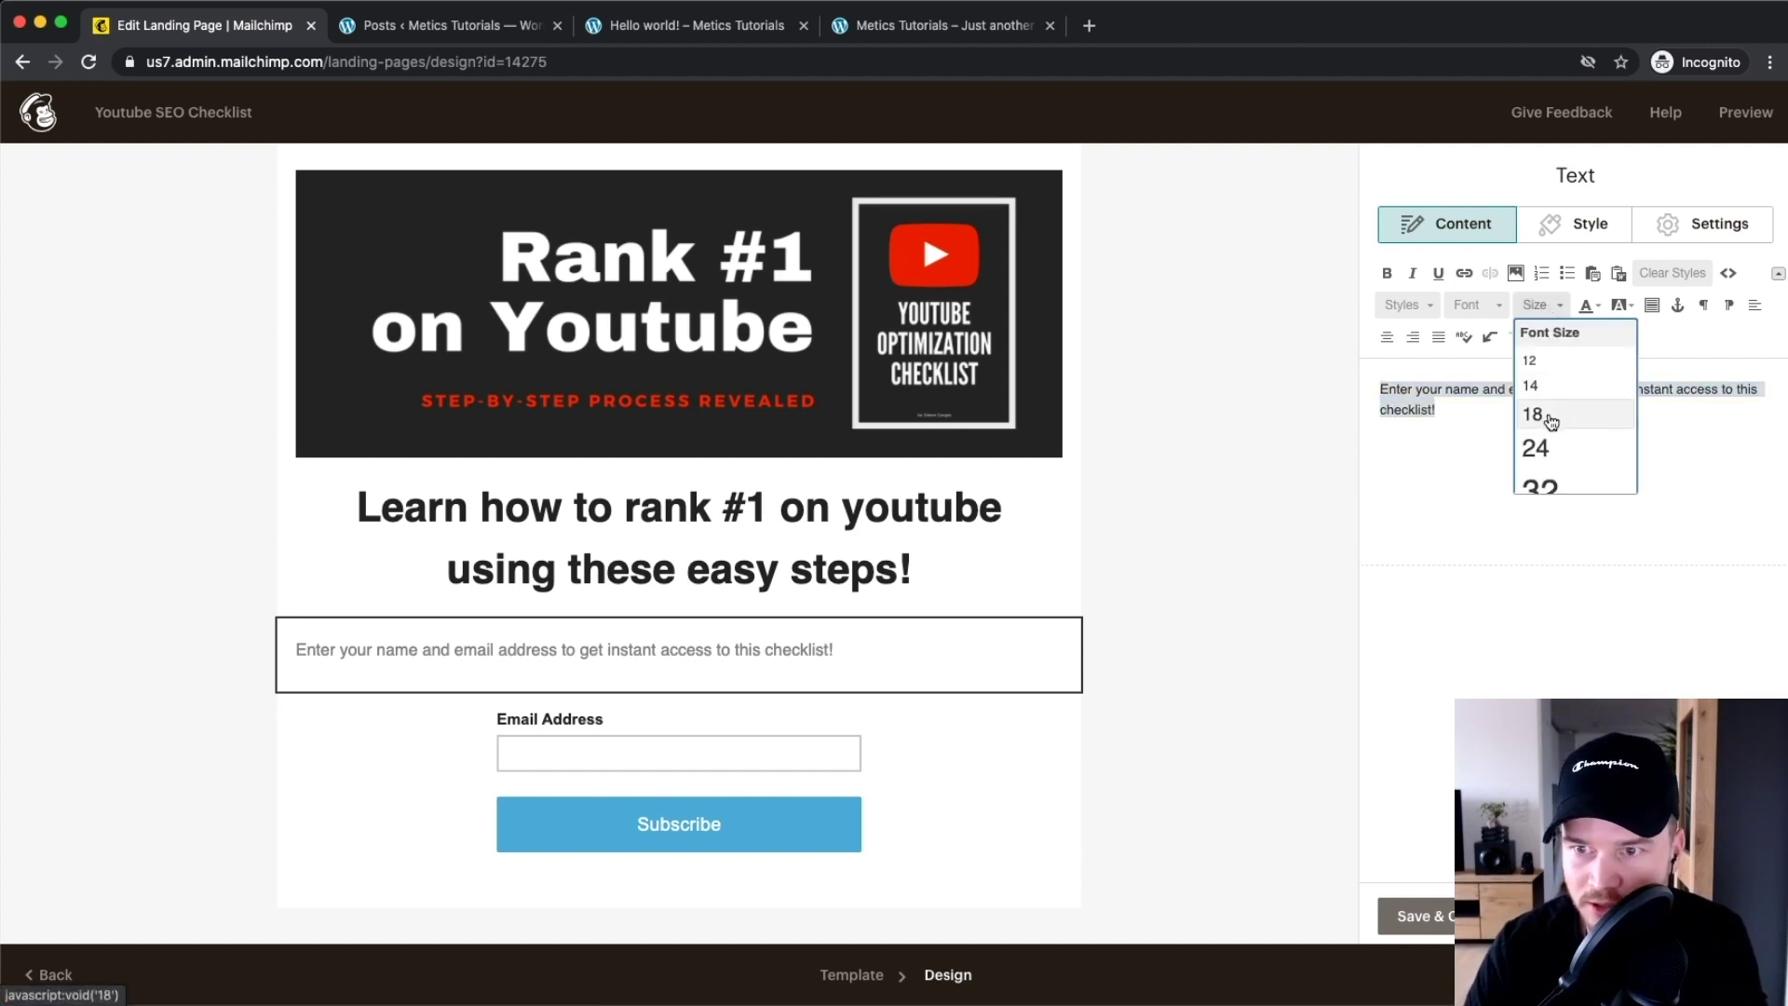
click(1546, 446)
click(1545, 306)
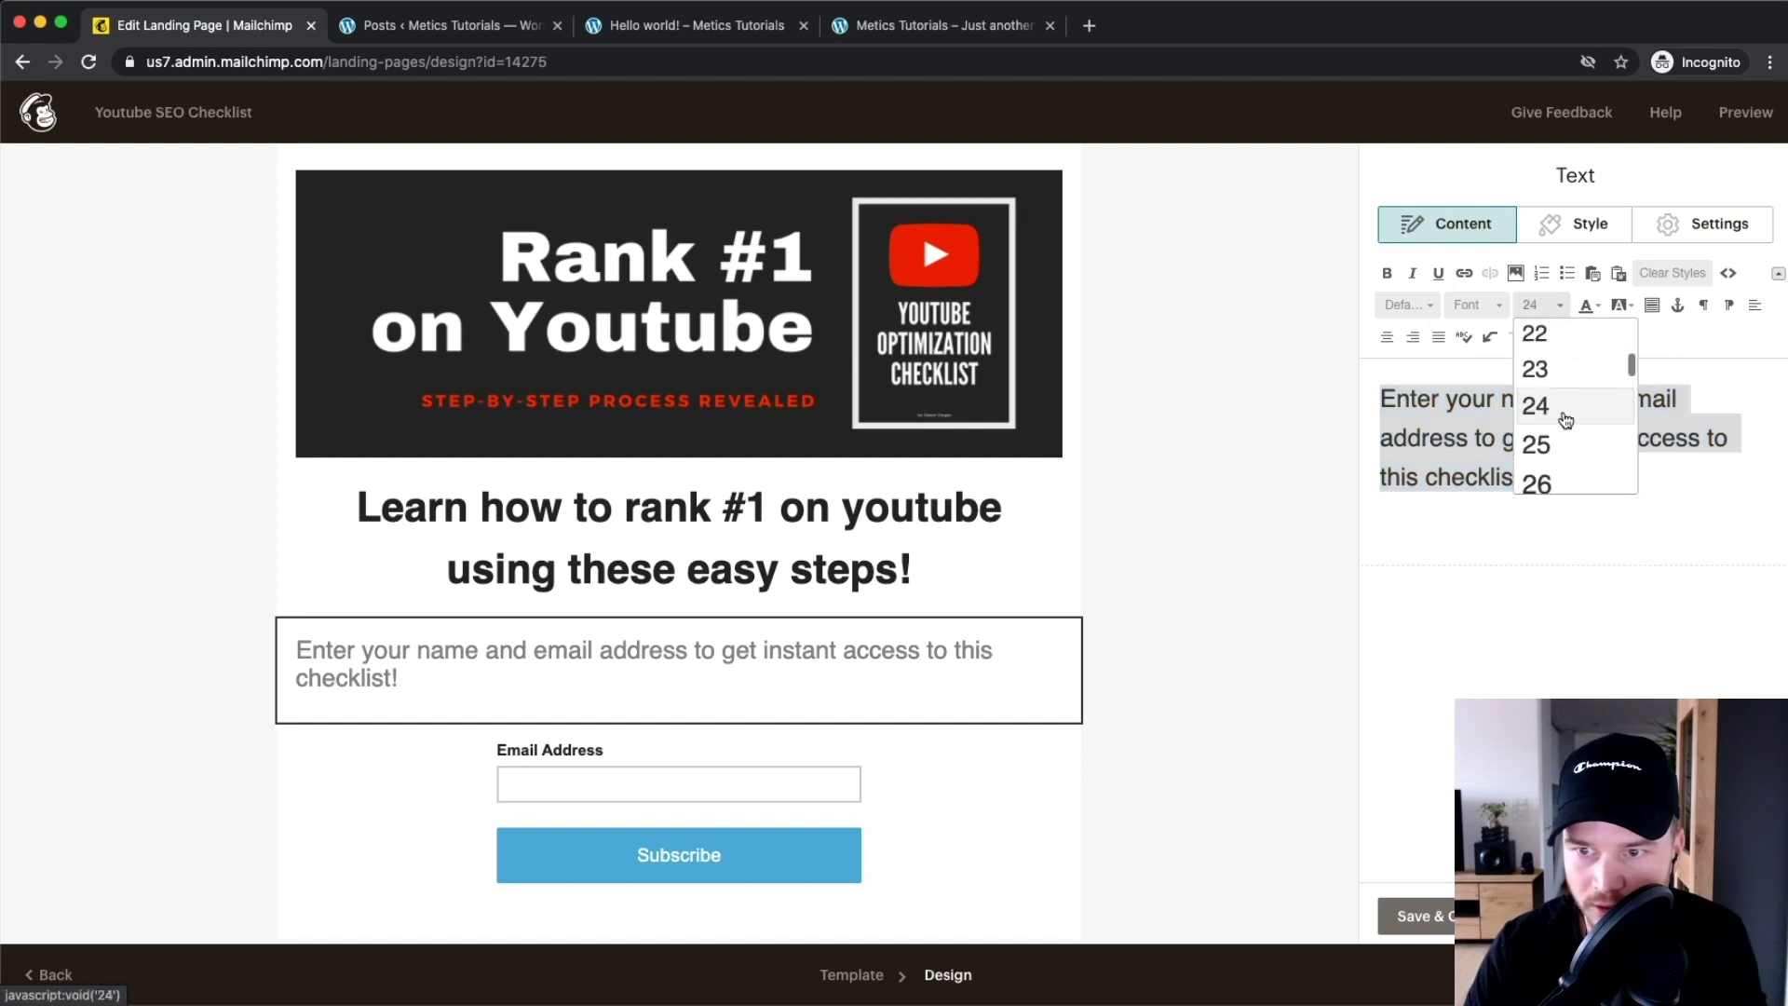
click(1548, 377)
click(1557, 307)
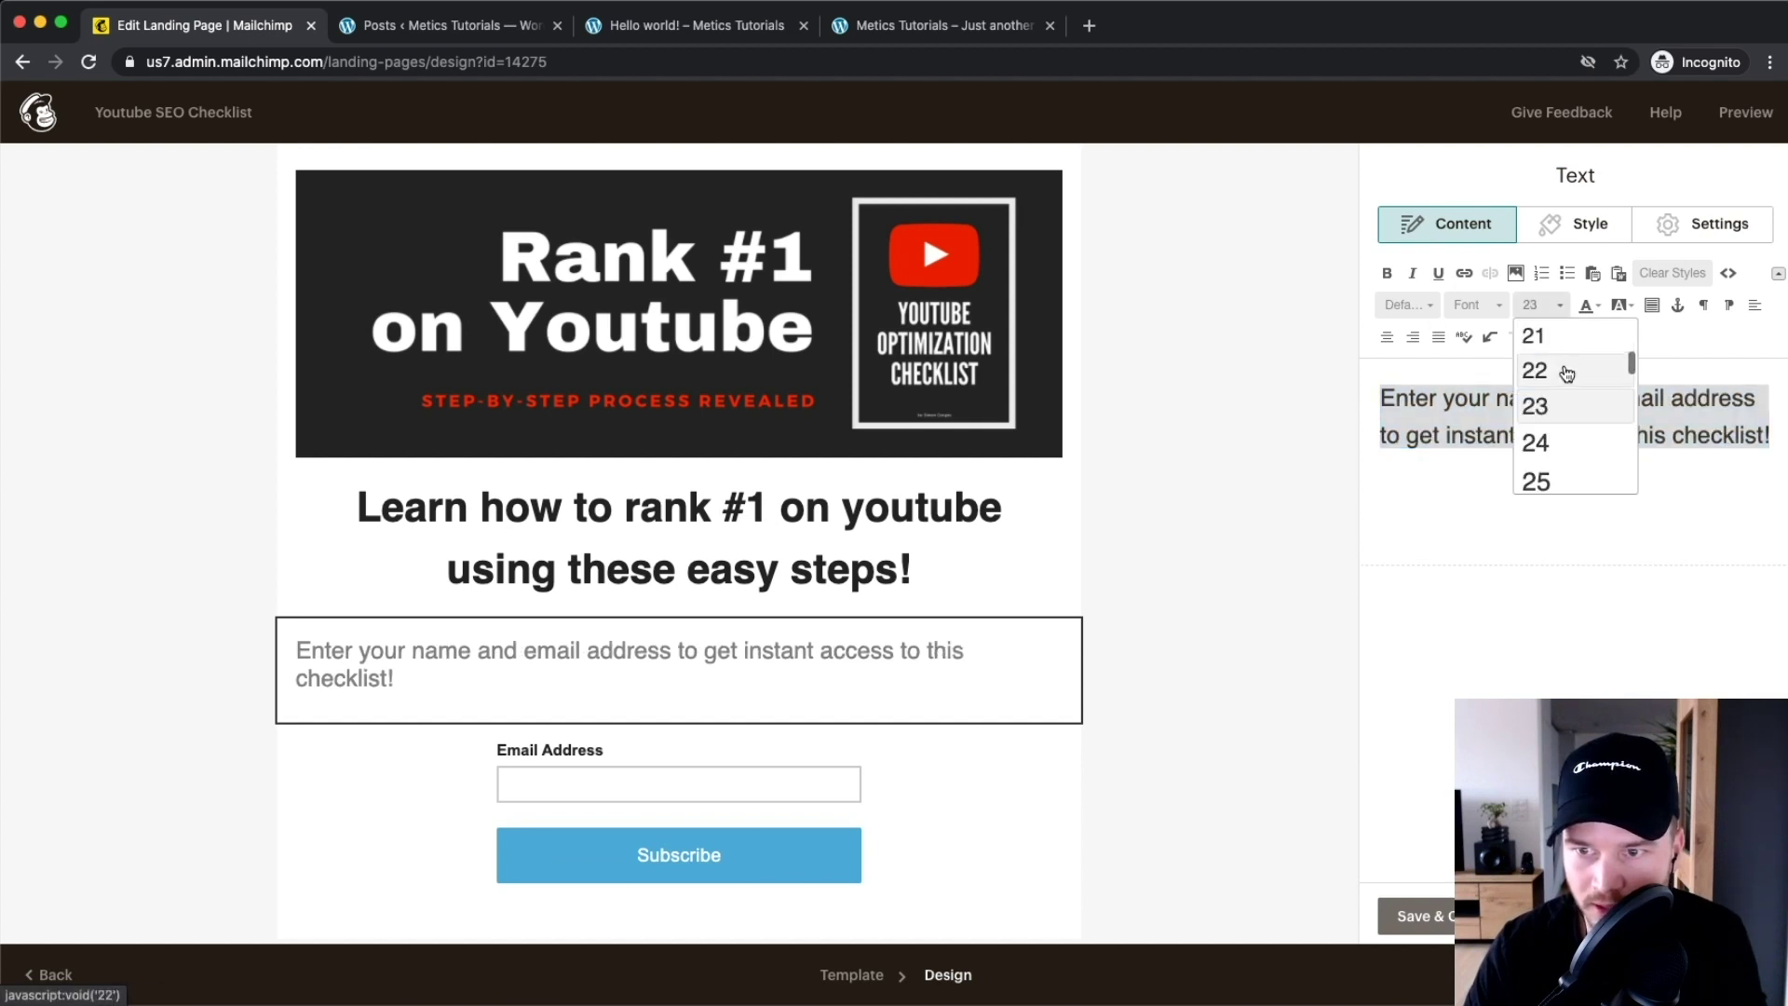
click(1557, 329)
Center-align the instruction paragraph
mouse_move(769, 684)
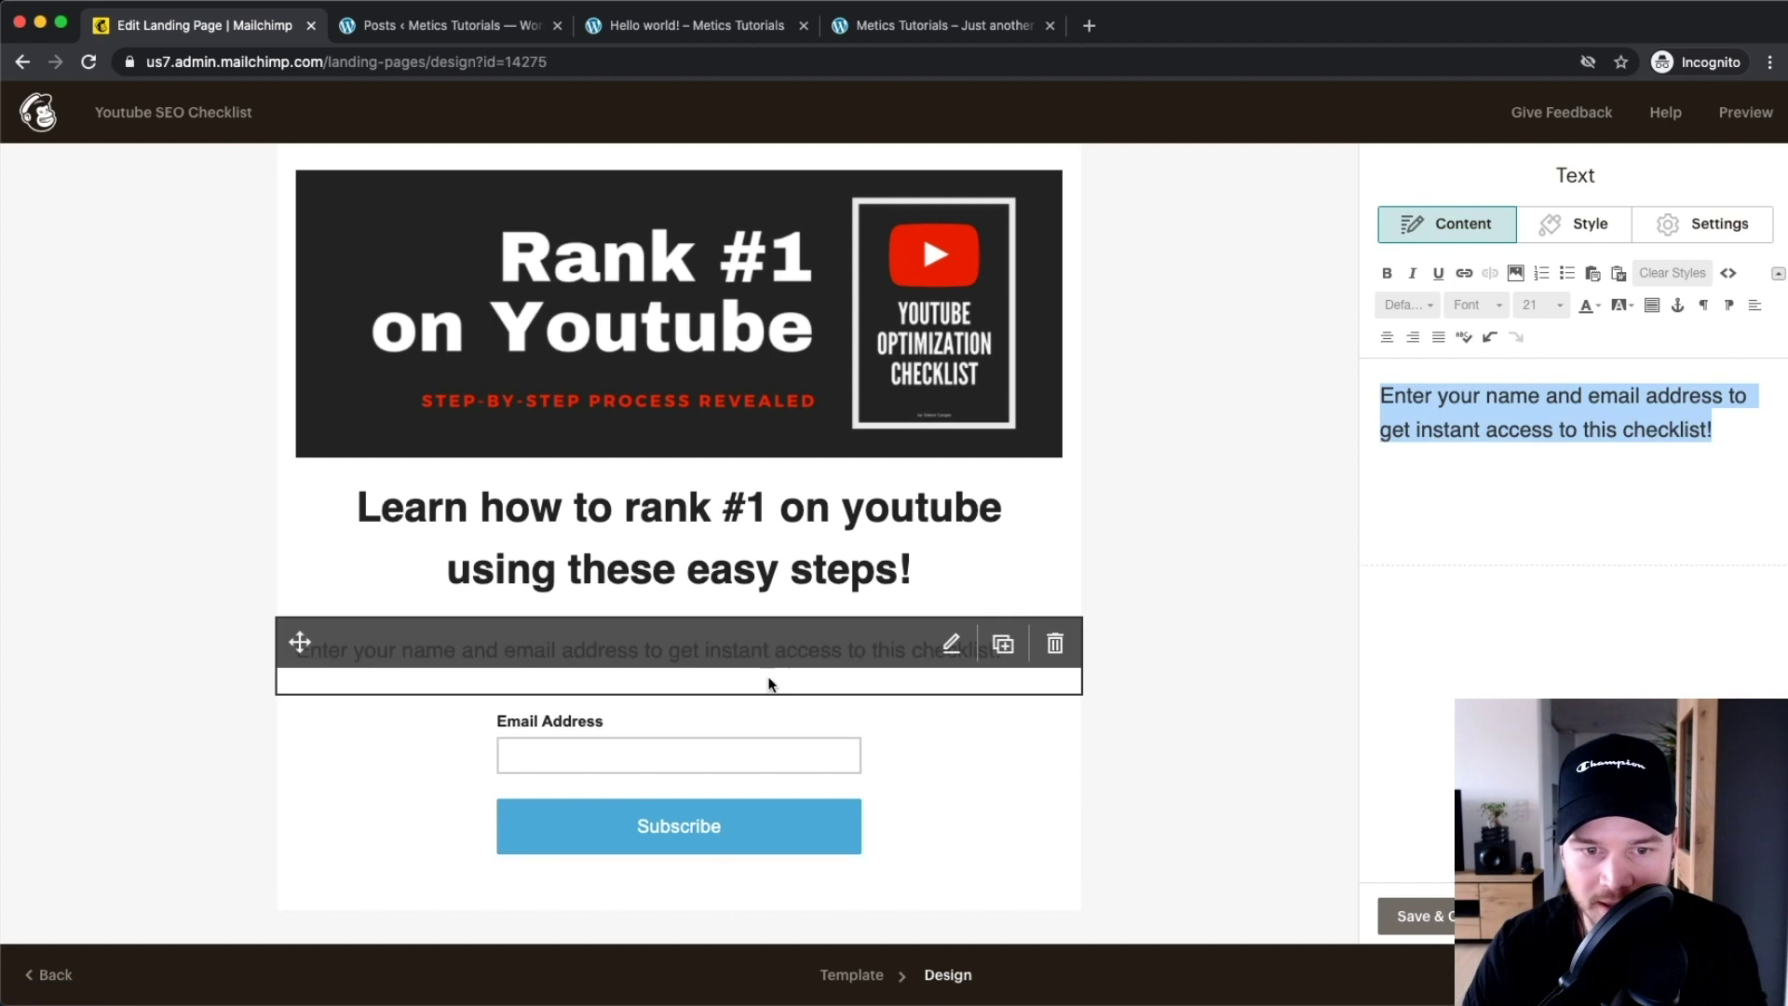
click(1576, 237)
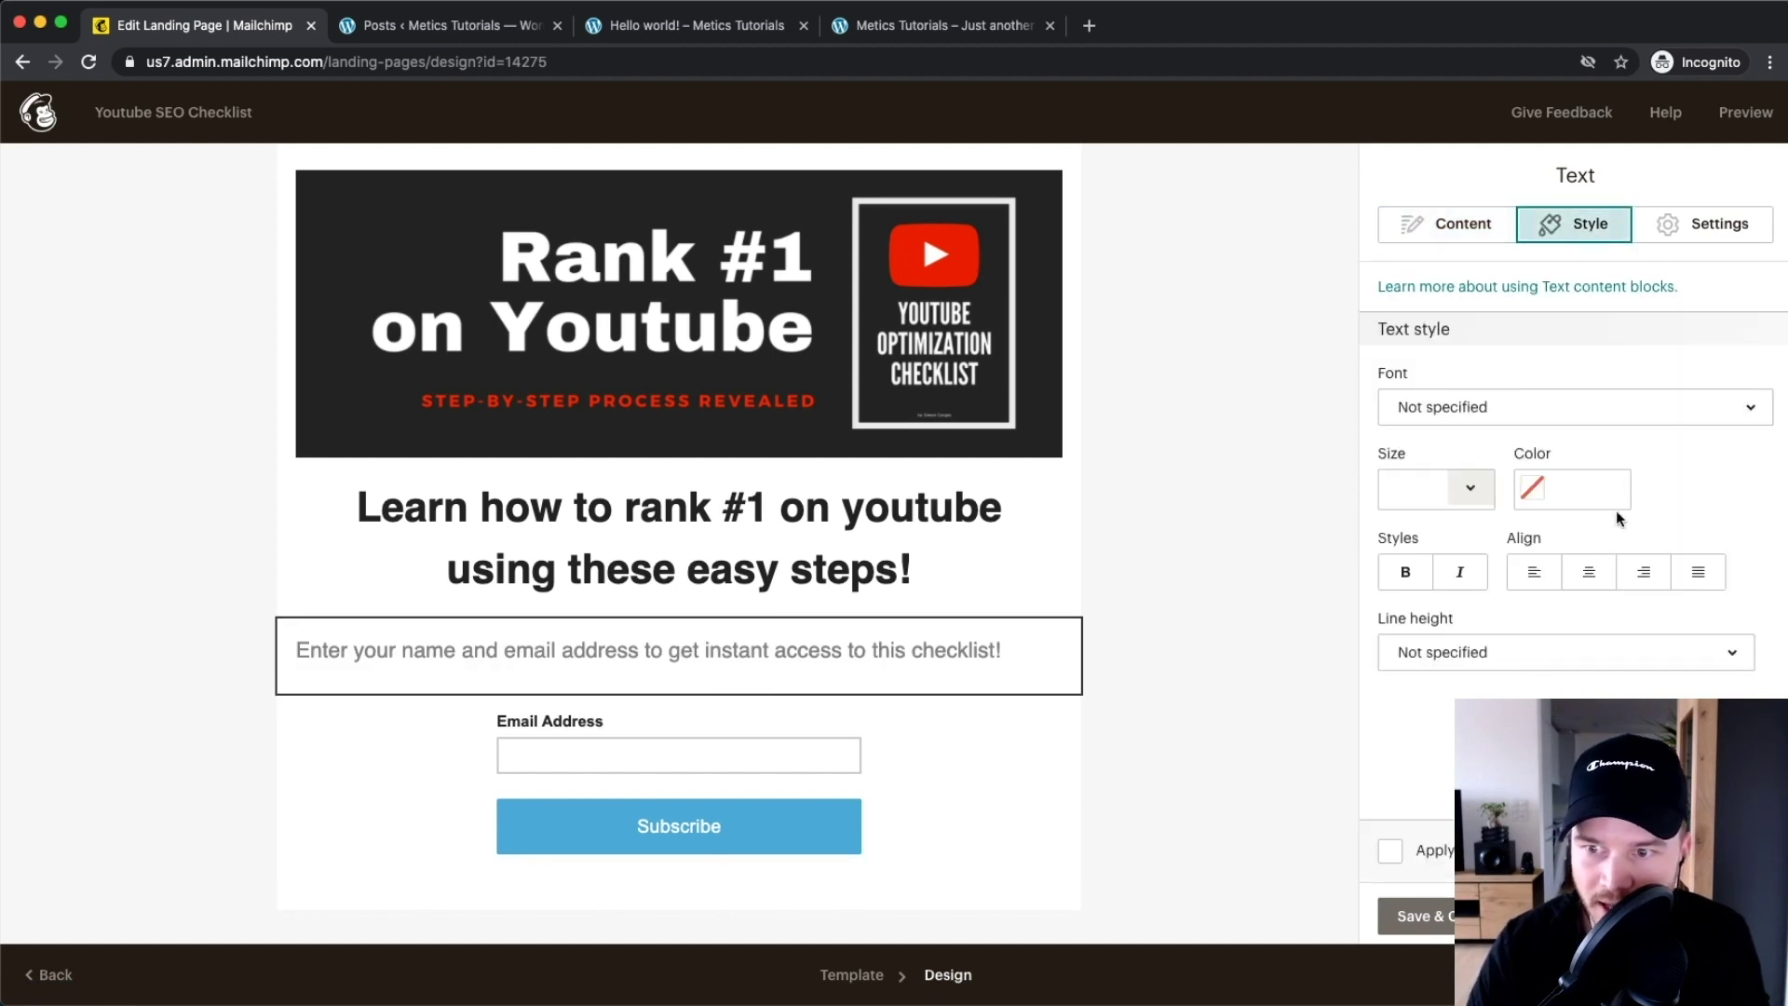
click(1589, 572)
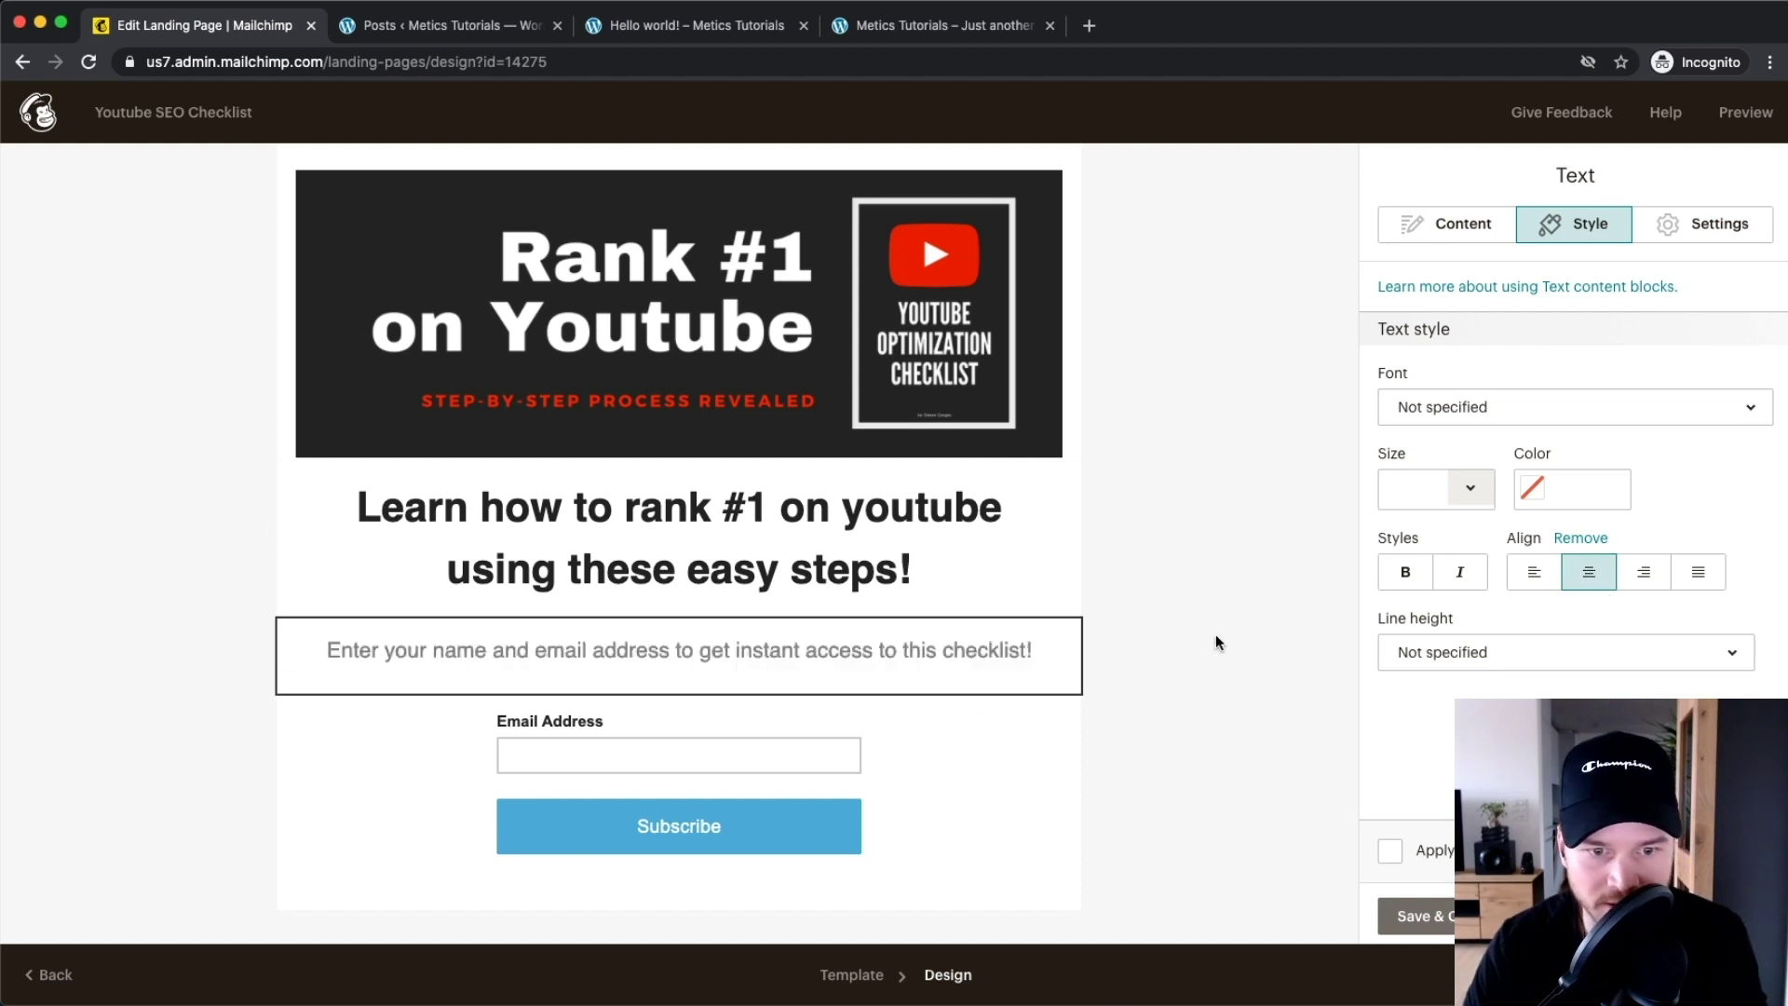
scroll(745, 572, down, 2)
scroll(881, 505, up, 3)
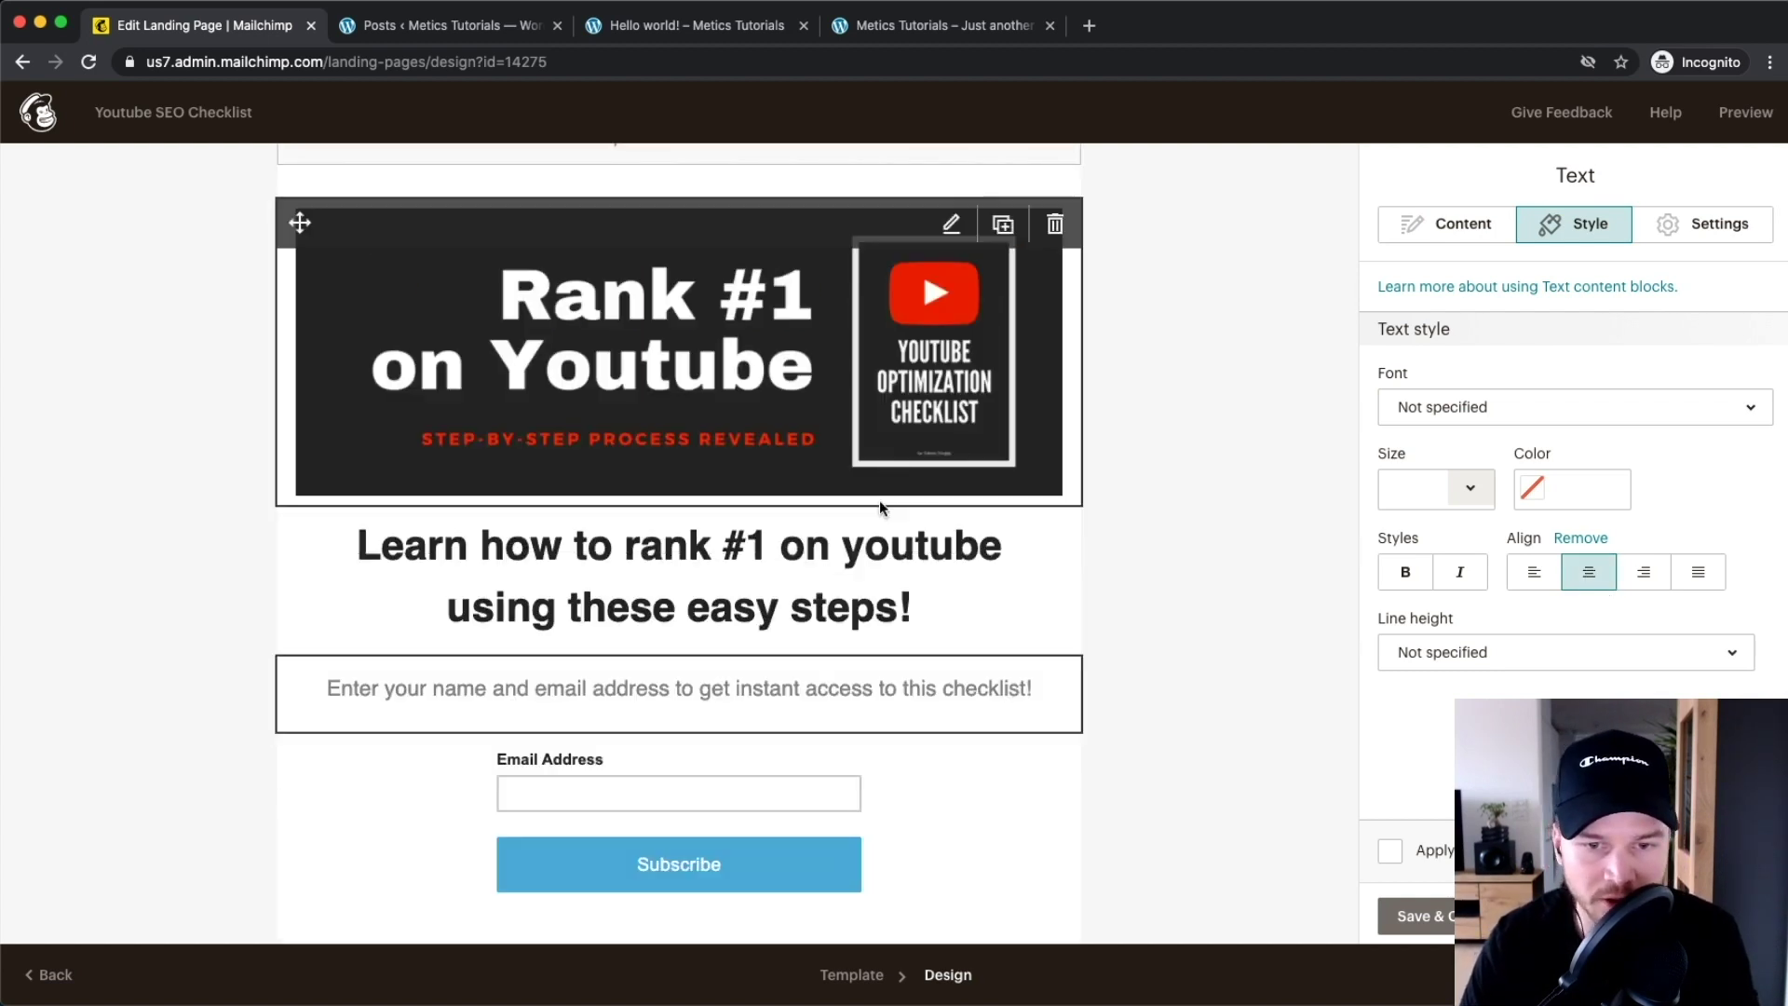
scroll(879, 508, down, 2)
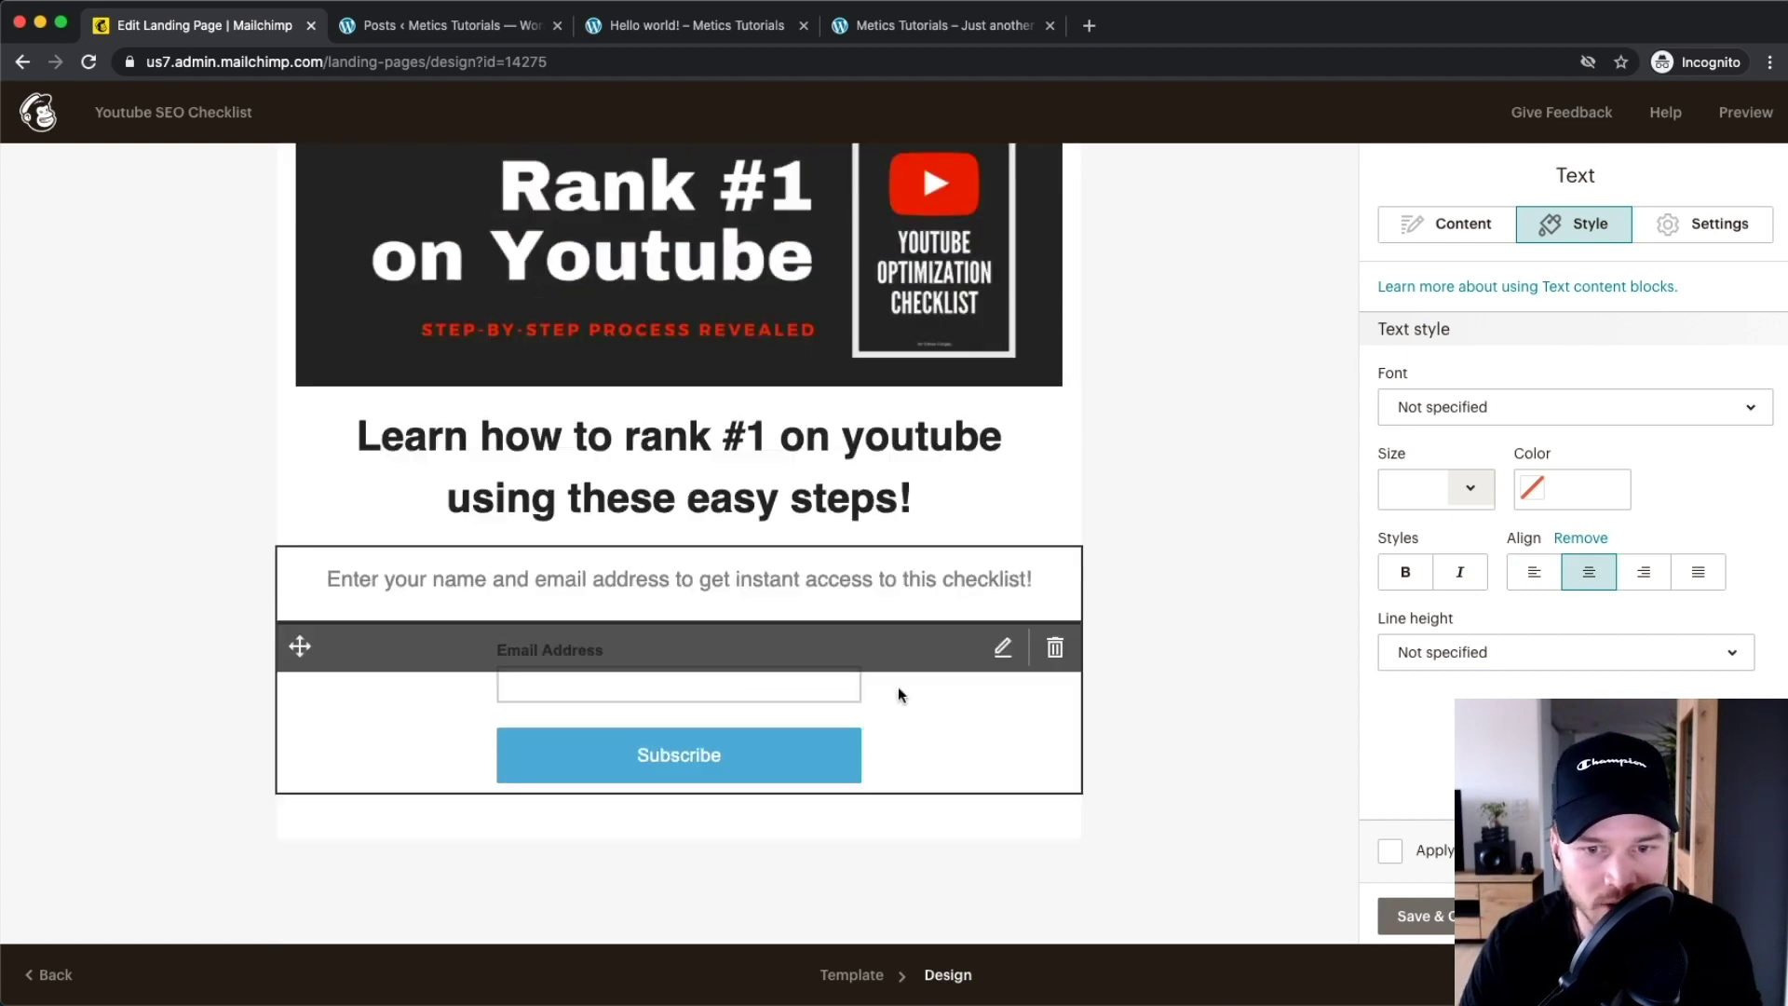
Add an optional First Name field to the signup form
click(997, 725)
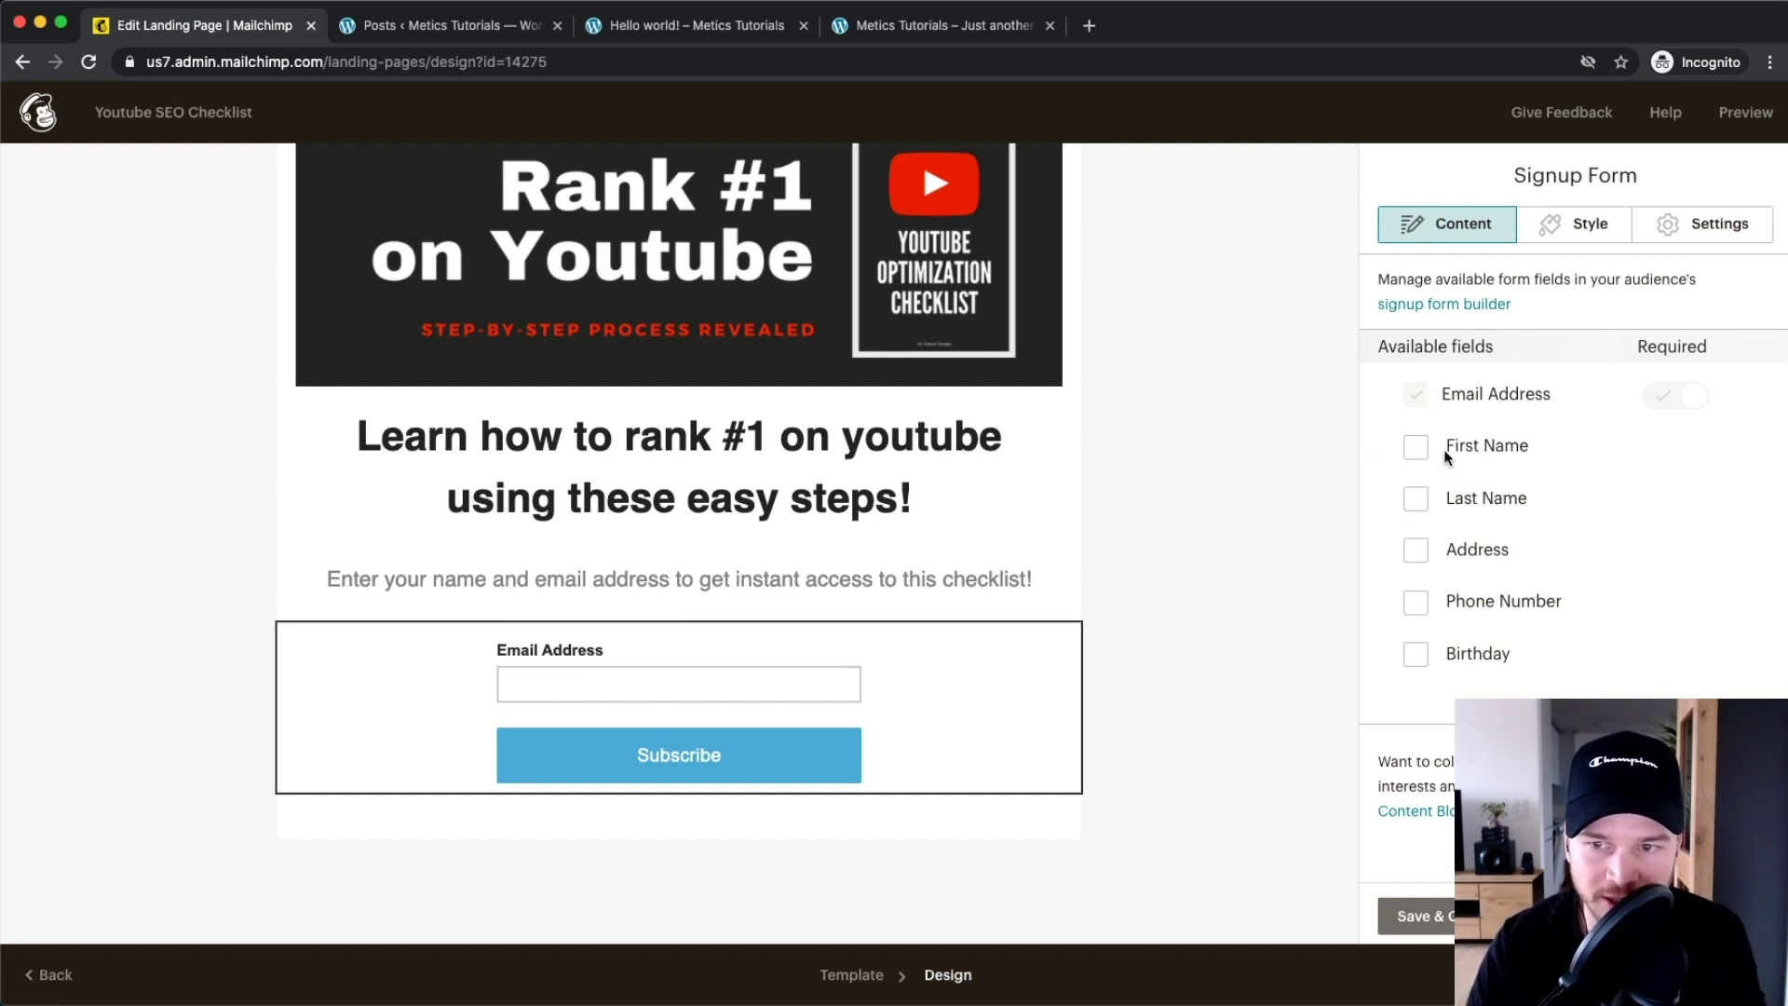
click(1416, 448)
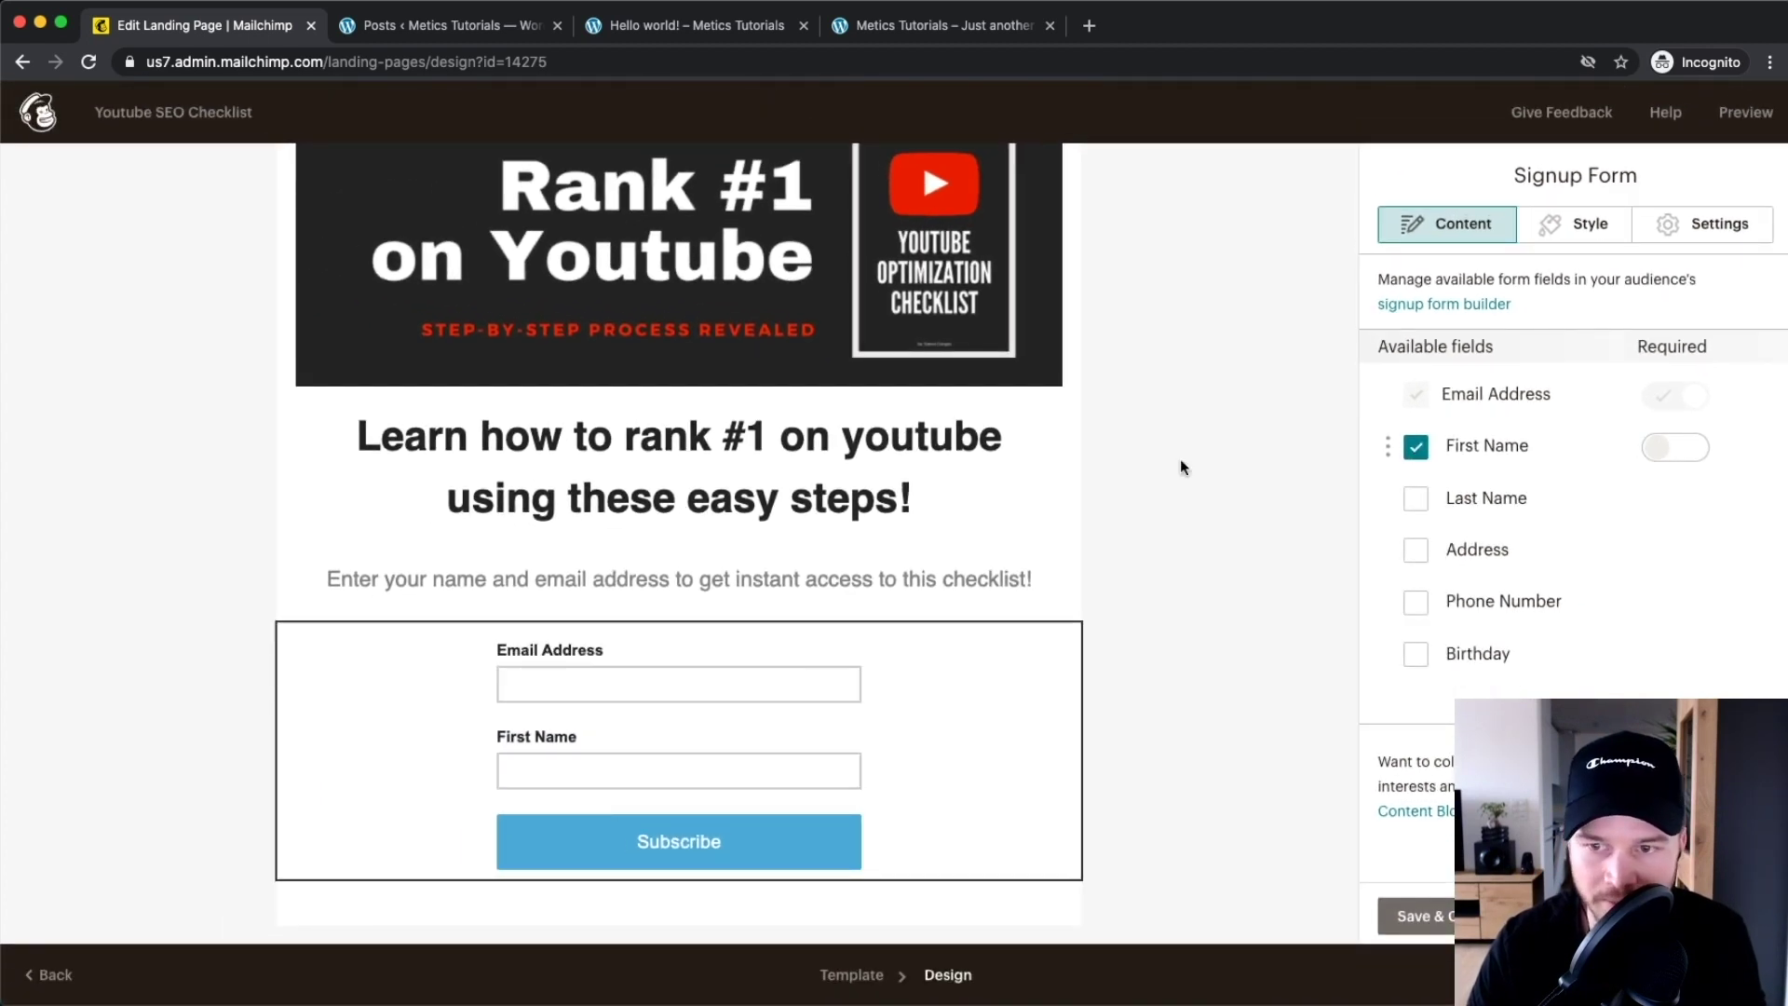
drag(1386, 445, 1421, 419)
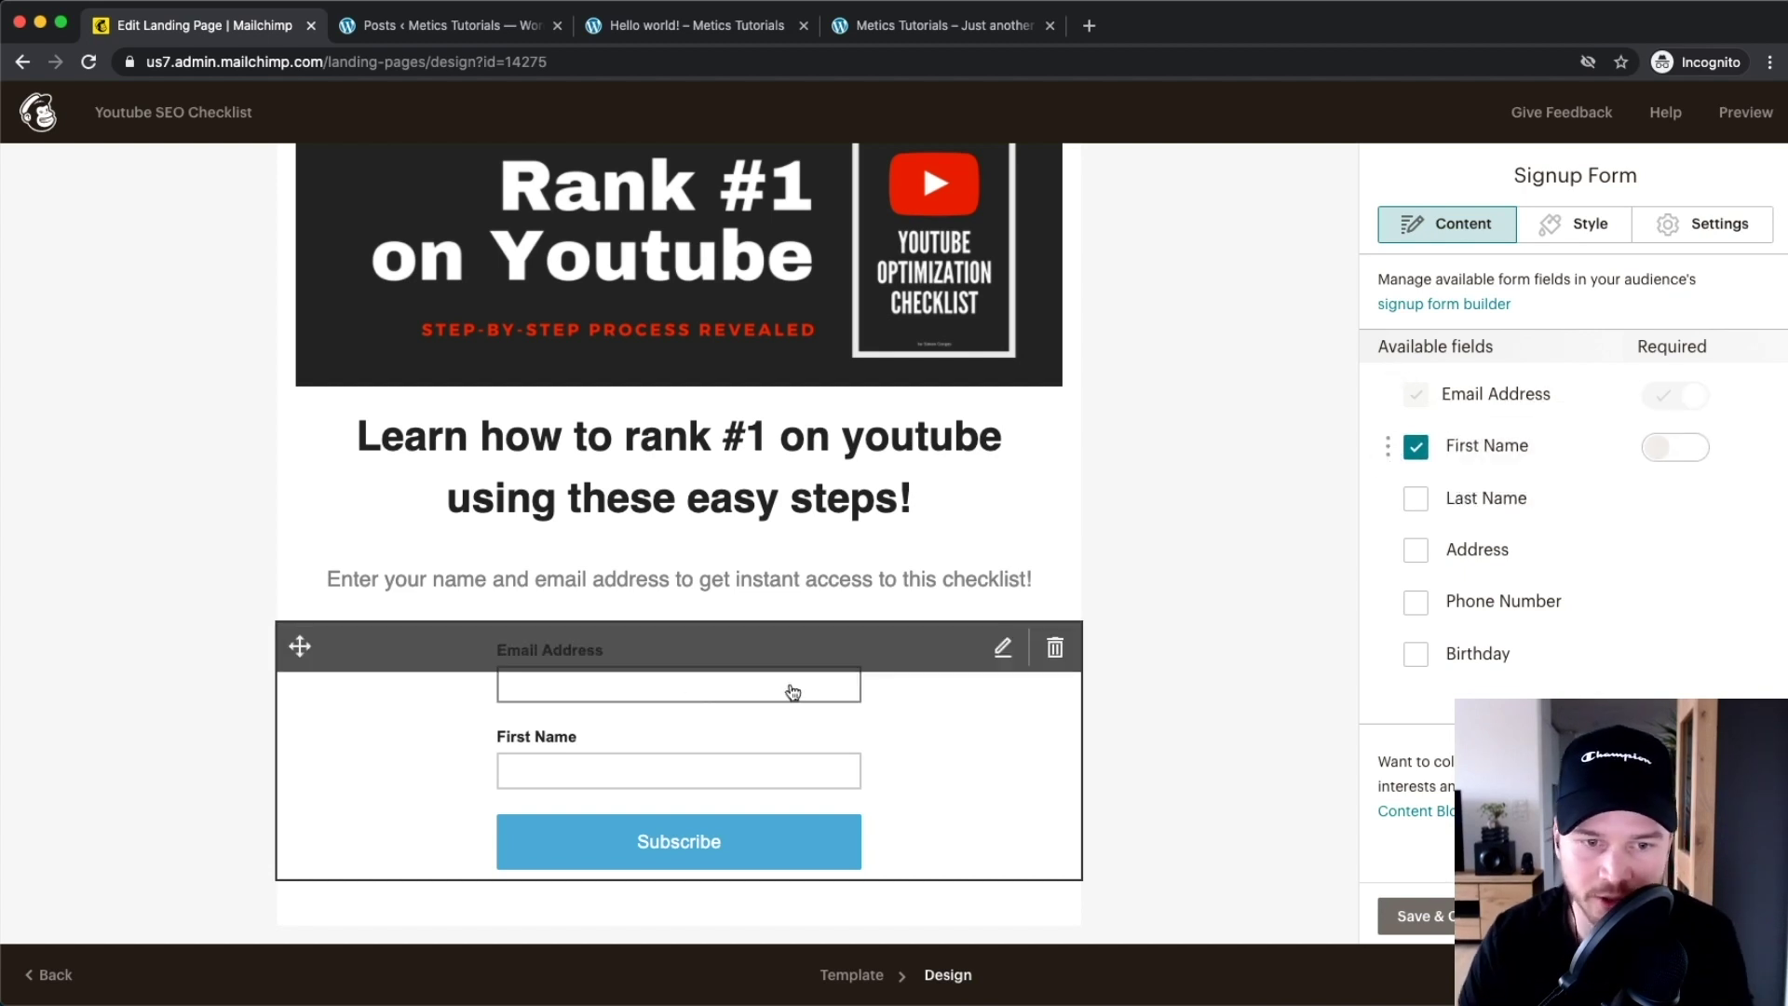
click(1672, 450)
click(1668, 451)
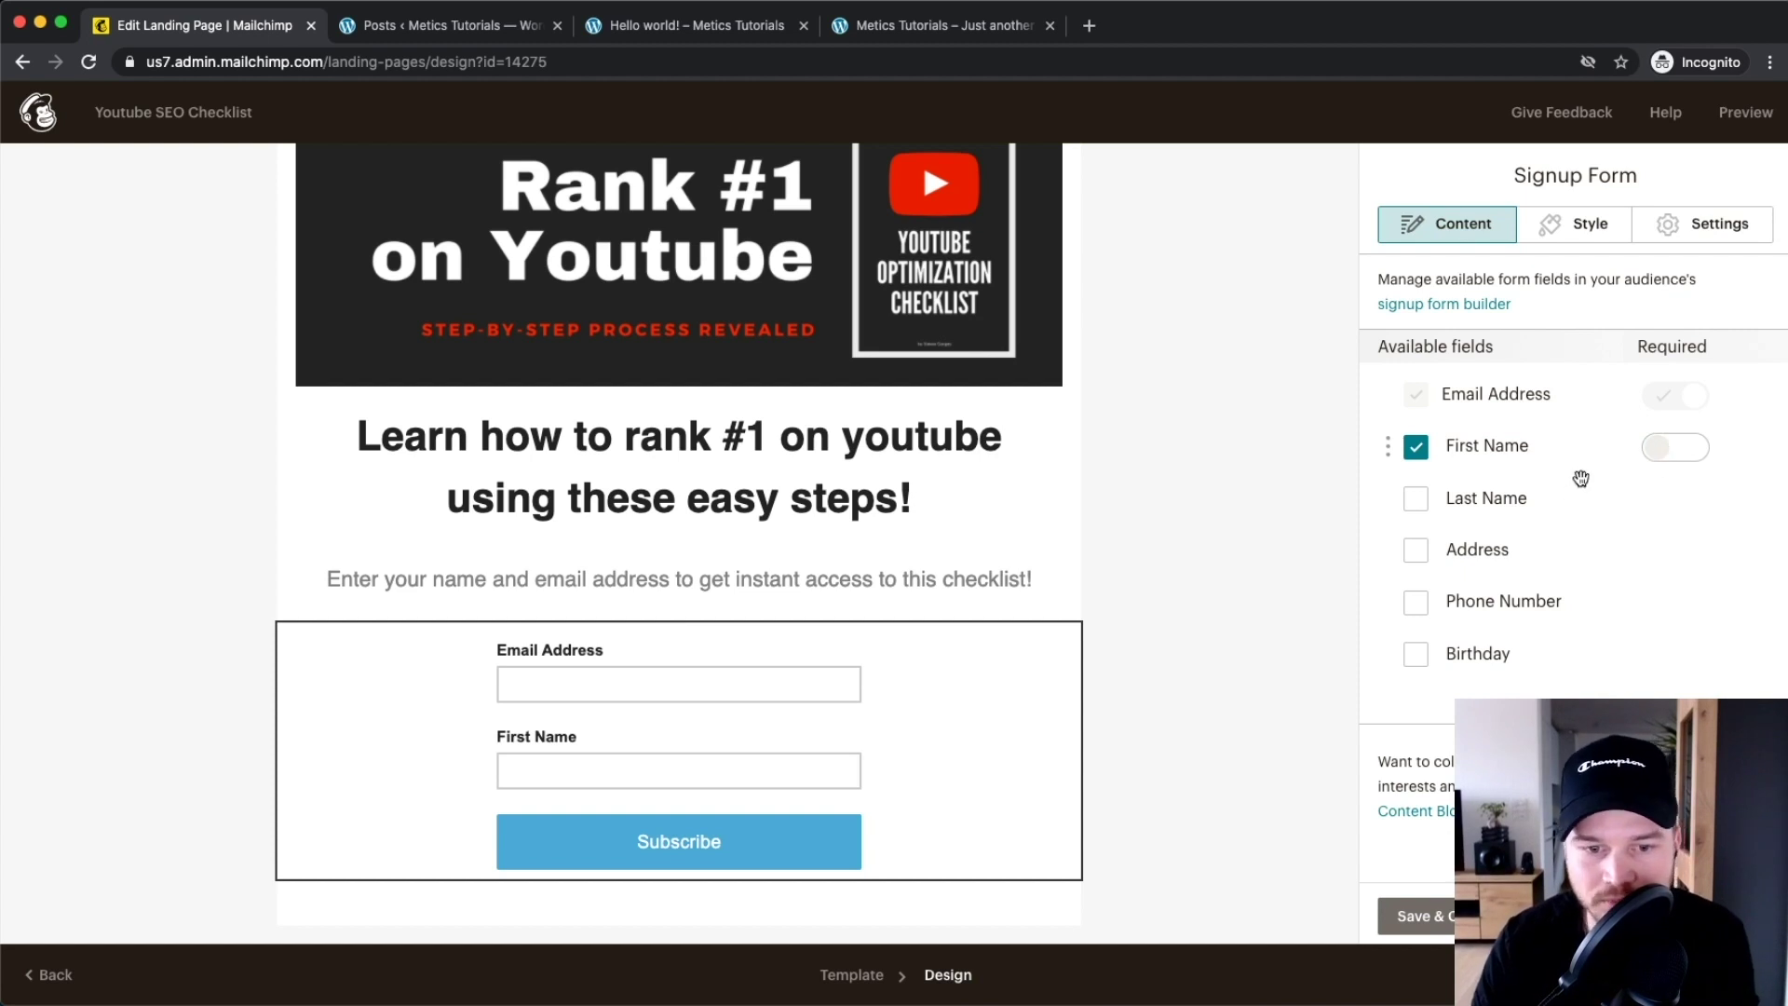
Change the button text to 'Get Instant Access To This Checklist'
scroll(1583, 419, down, 10)
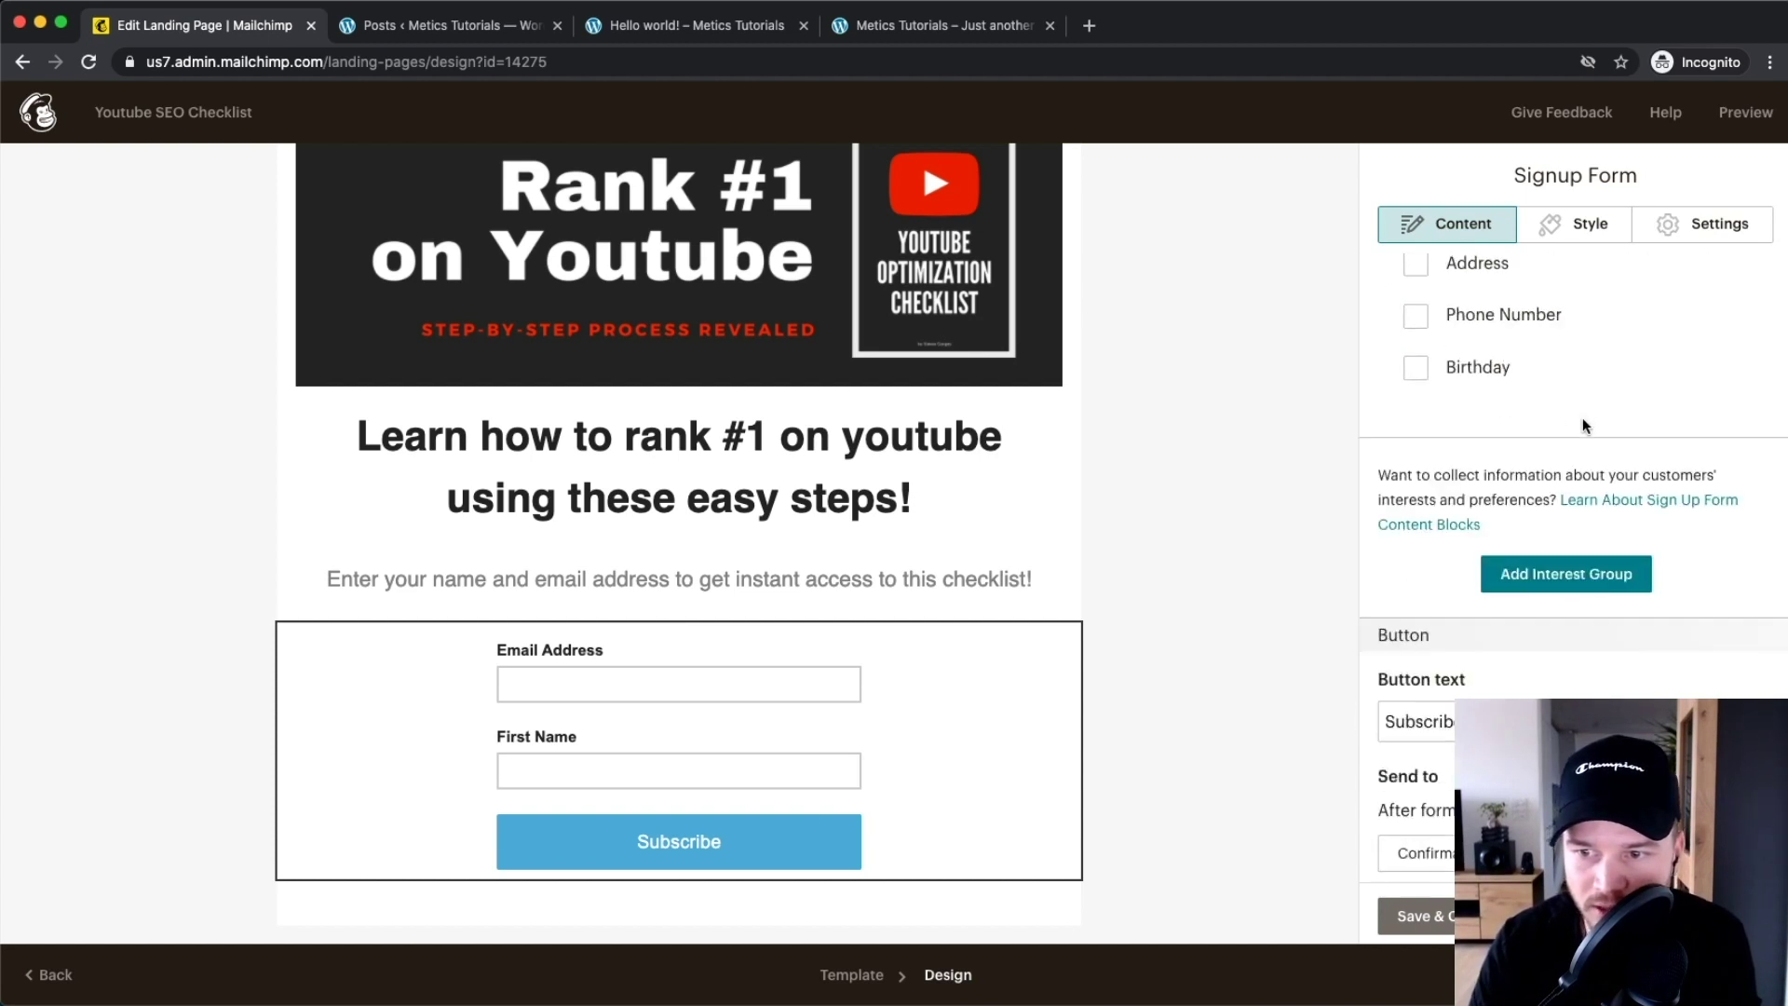
drag(1474, 415, 1276, 417)
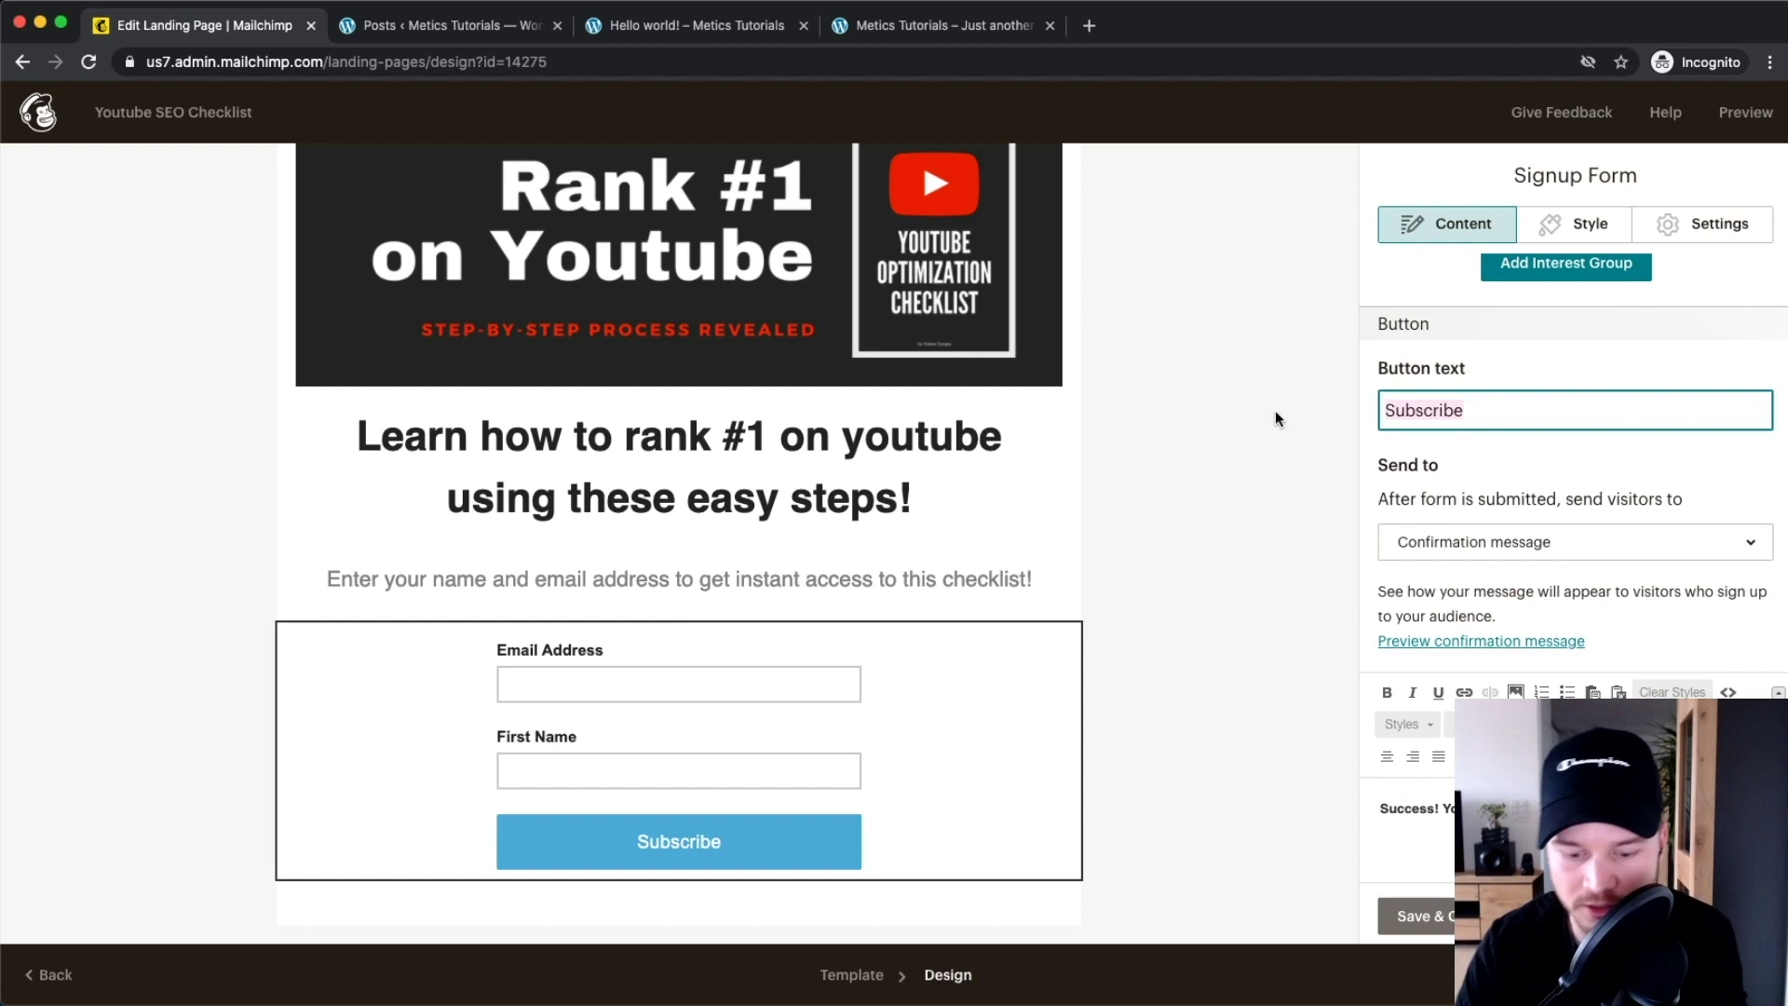
text(Get Instant ACC)
key(BackSpace)
key(BackSpace)
text(ccess to)
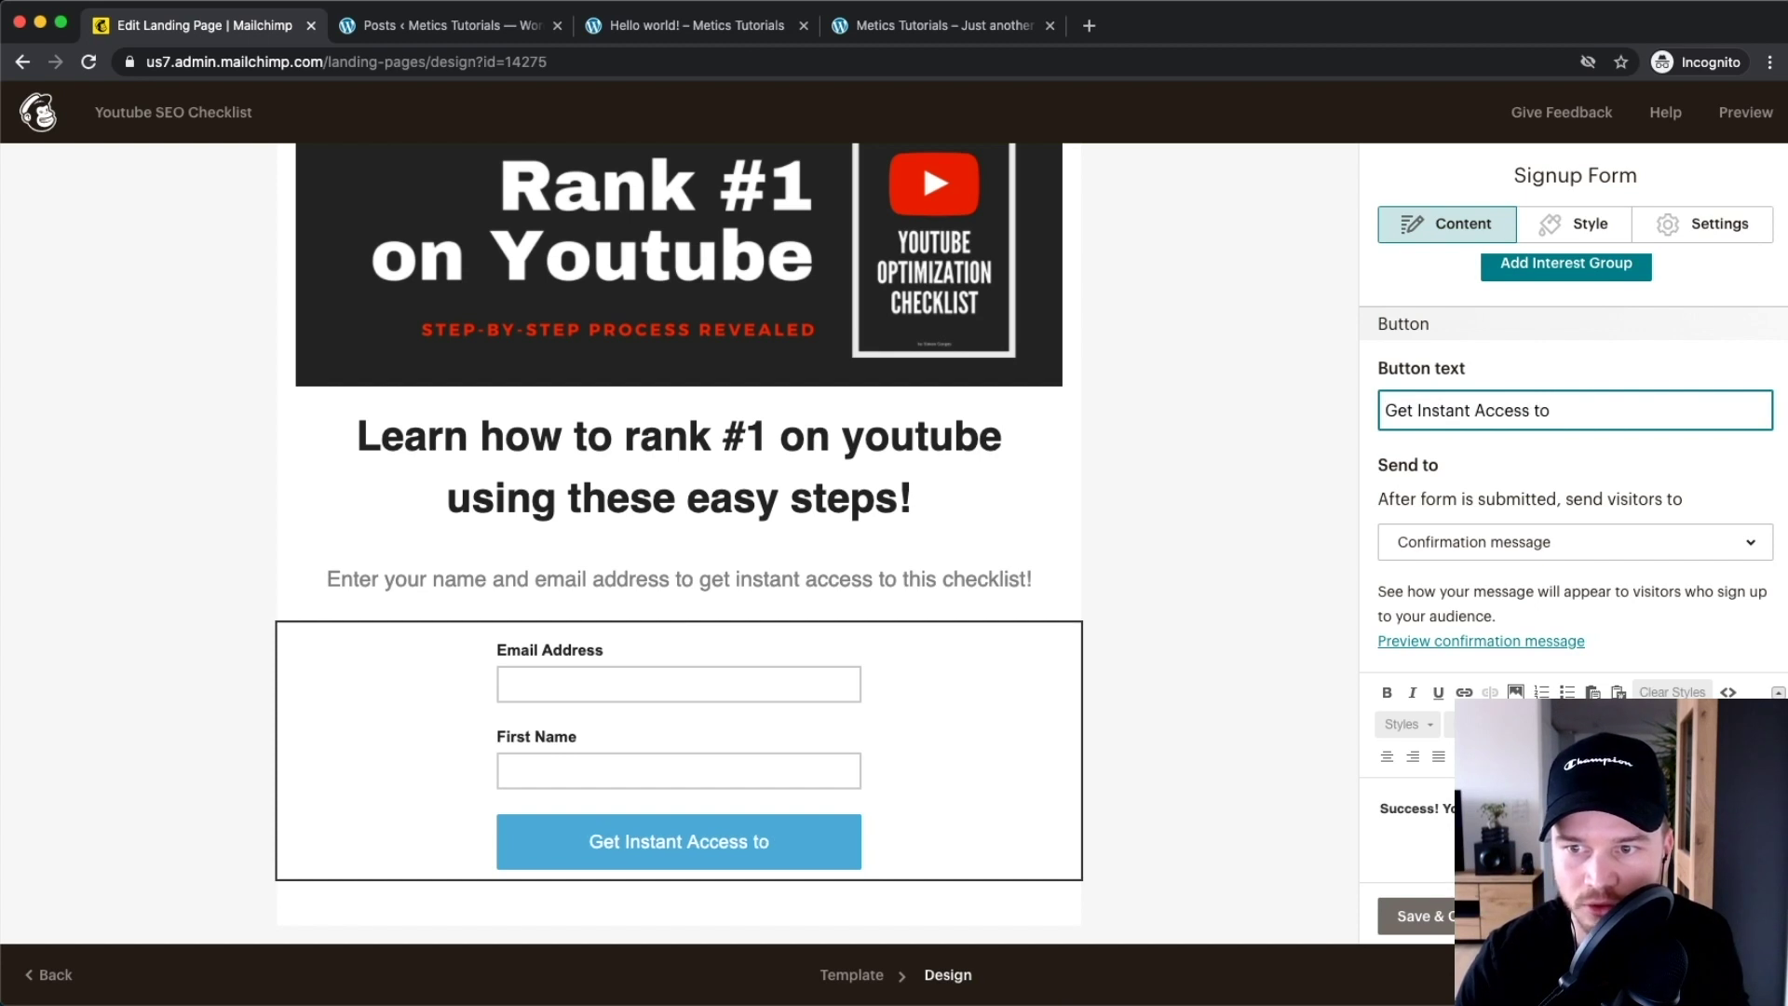
key(BackSpace)
key(BackSpace)
key(BackSpace)
text(To This Checklist)
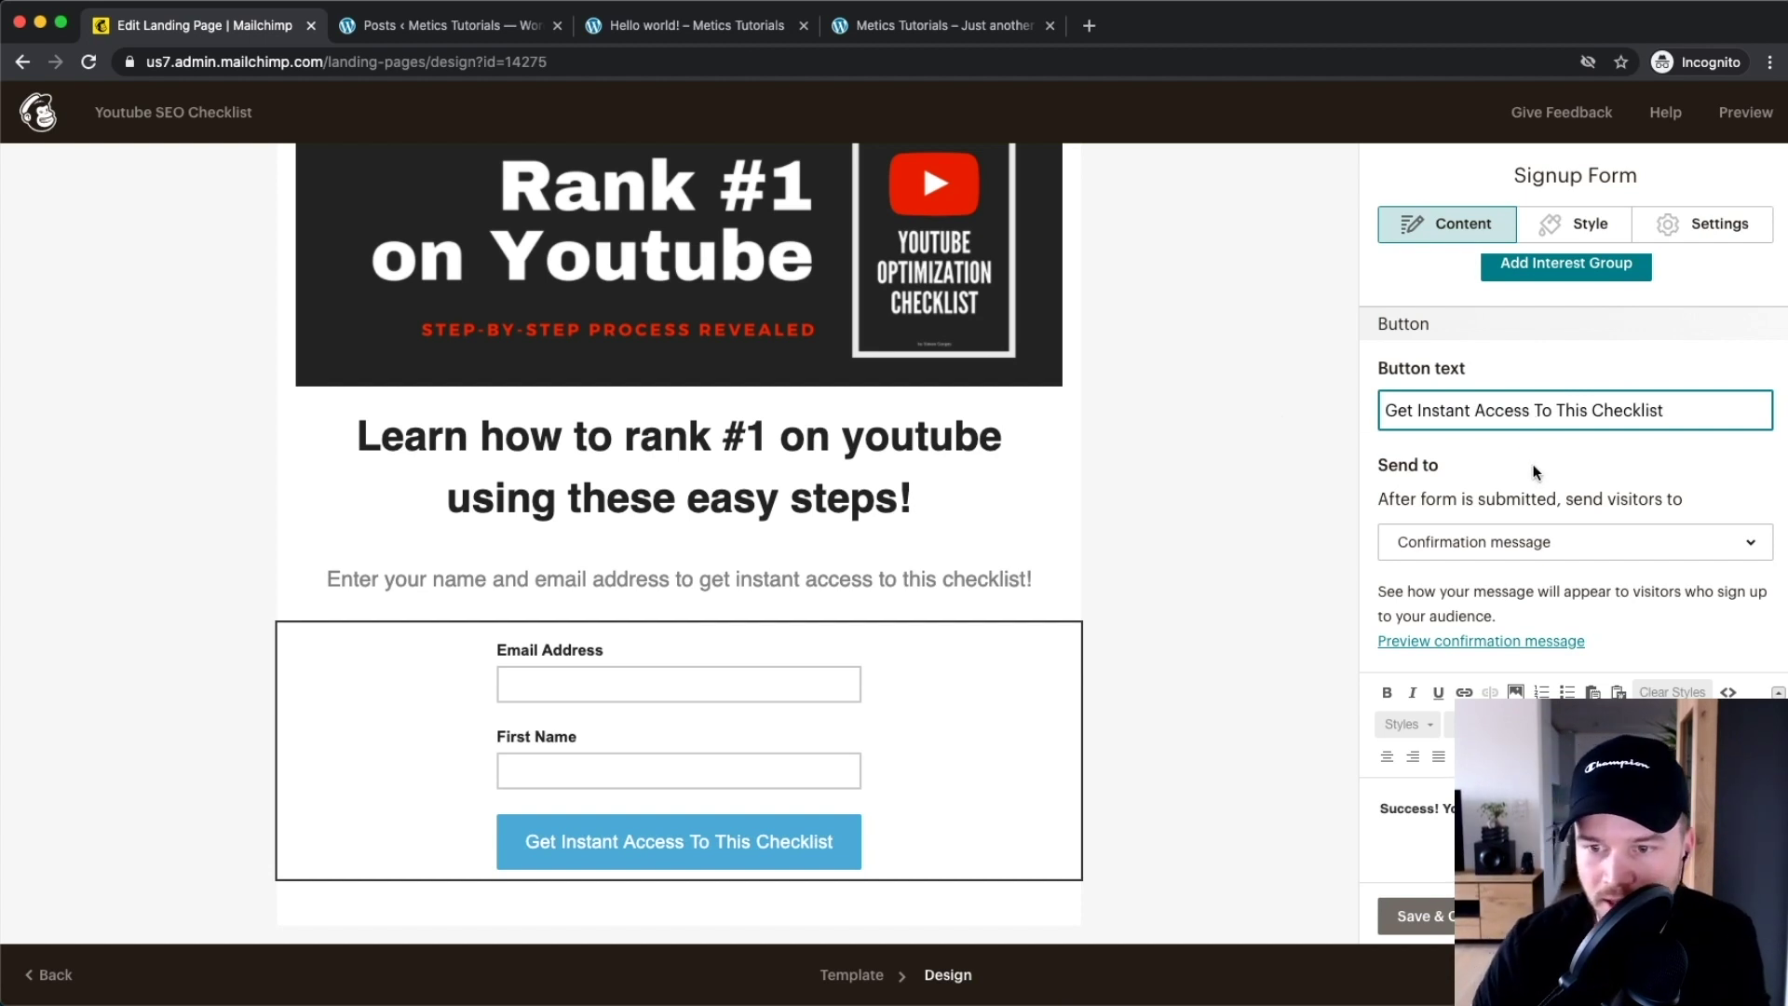
scroll(1567, 471, up, 4)
Set the signup button background to bright green #48d82b
click(1583, 222)
scroll(1595, 500, down, 3)
scroll(1591, 500, up, 2)
scroll(1534, 426, down, 6)
scroll(1538, 451, down, 5)
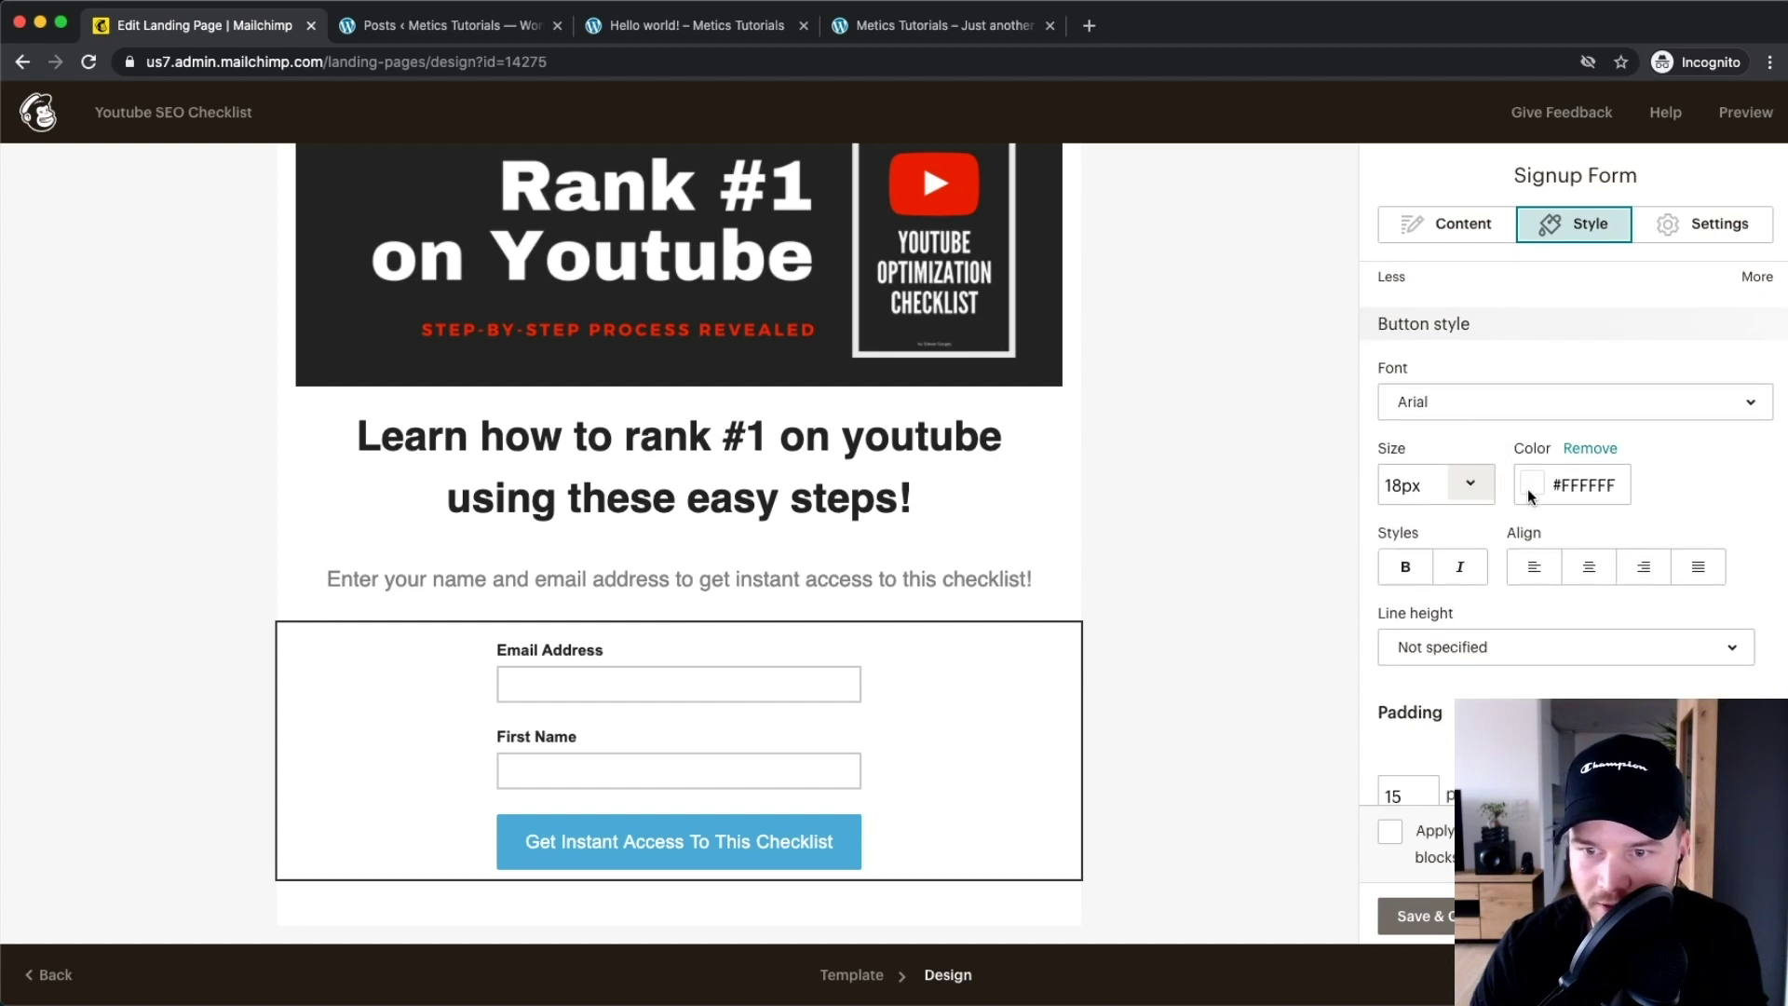
scroll(1529, 496, down, 1)
scroll(1486, 442, down, 4)
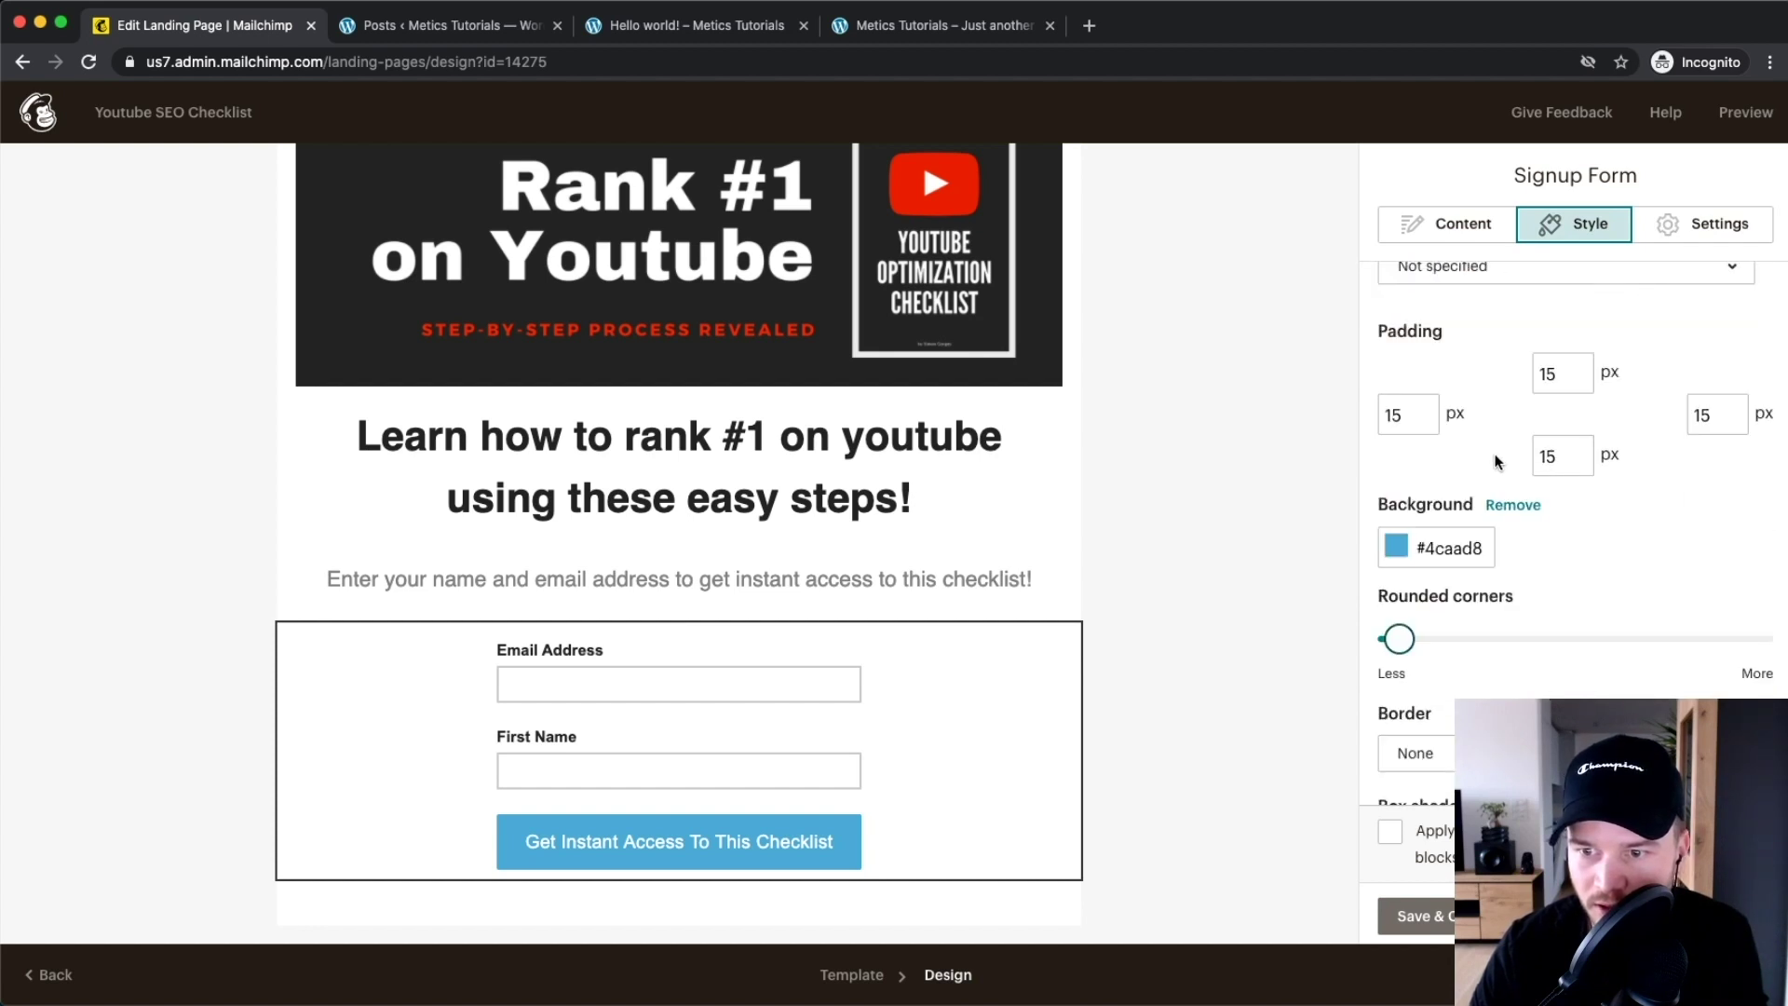
click(1399, 551)
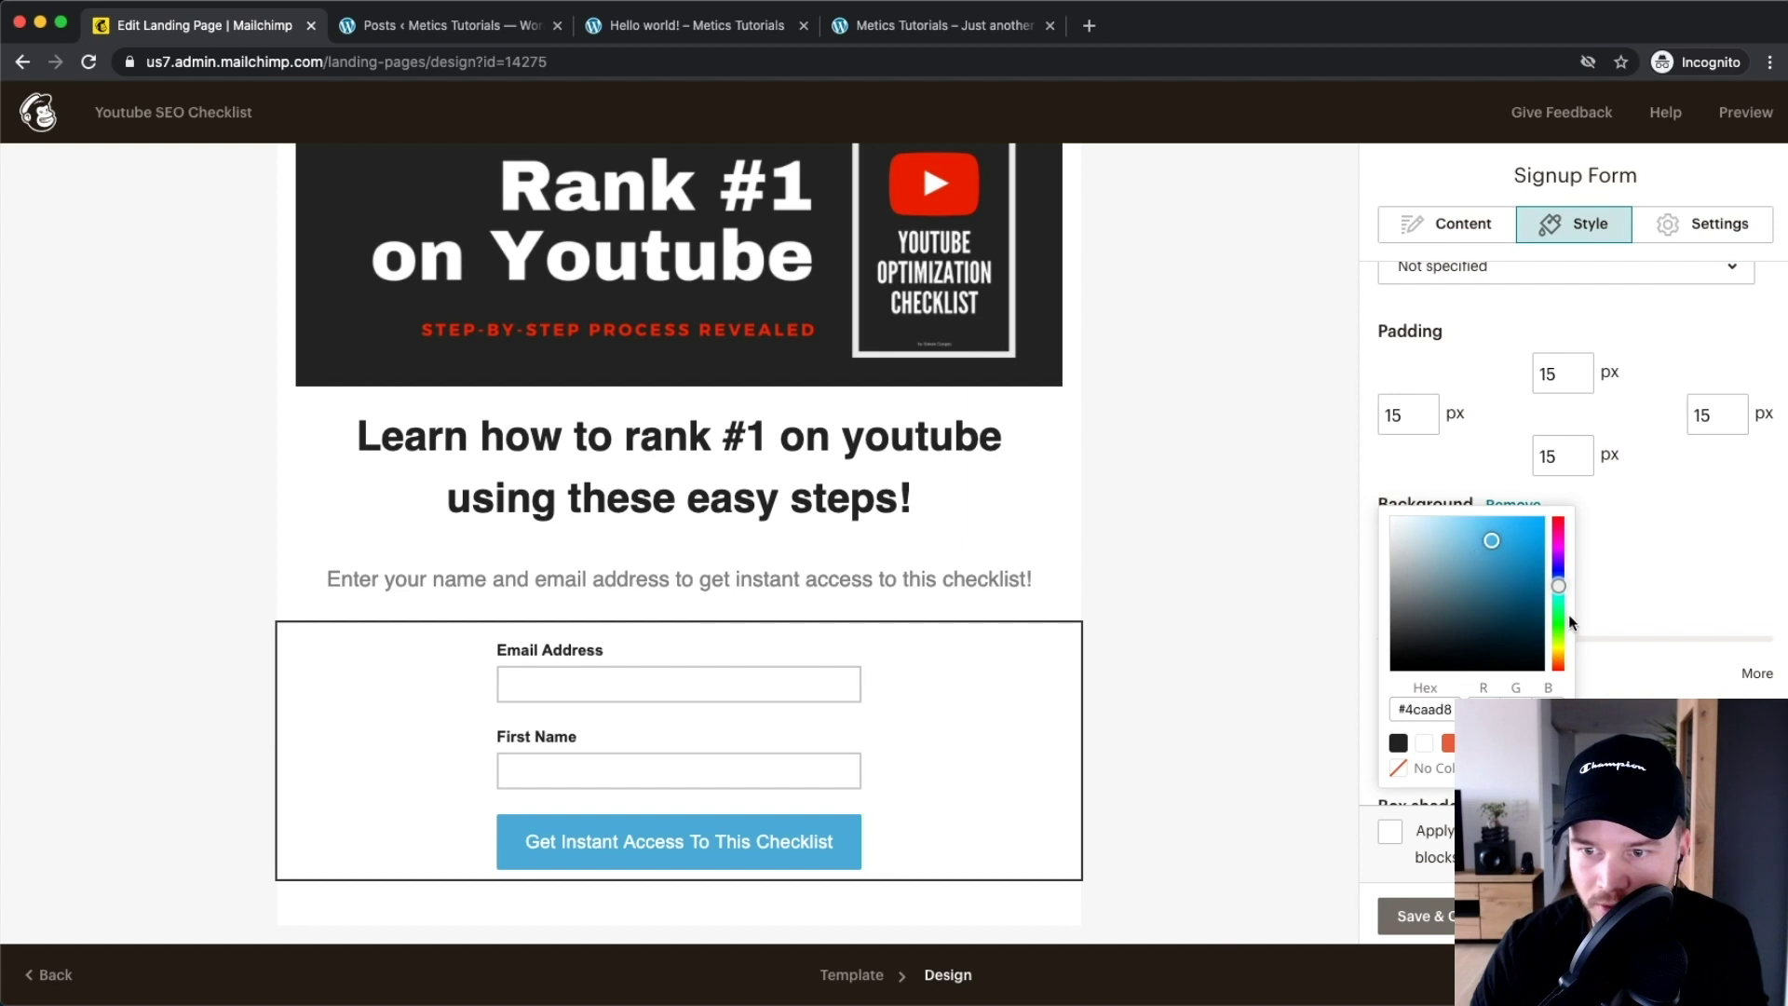
drag(1563, 629, 1559, 625)
drag(1520, 565, 1513, 540)
click(1662, 506)
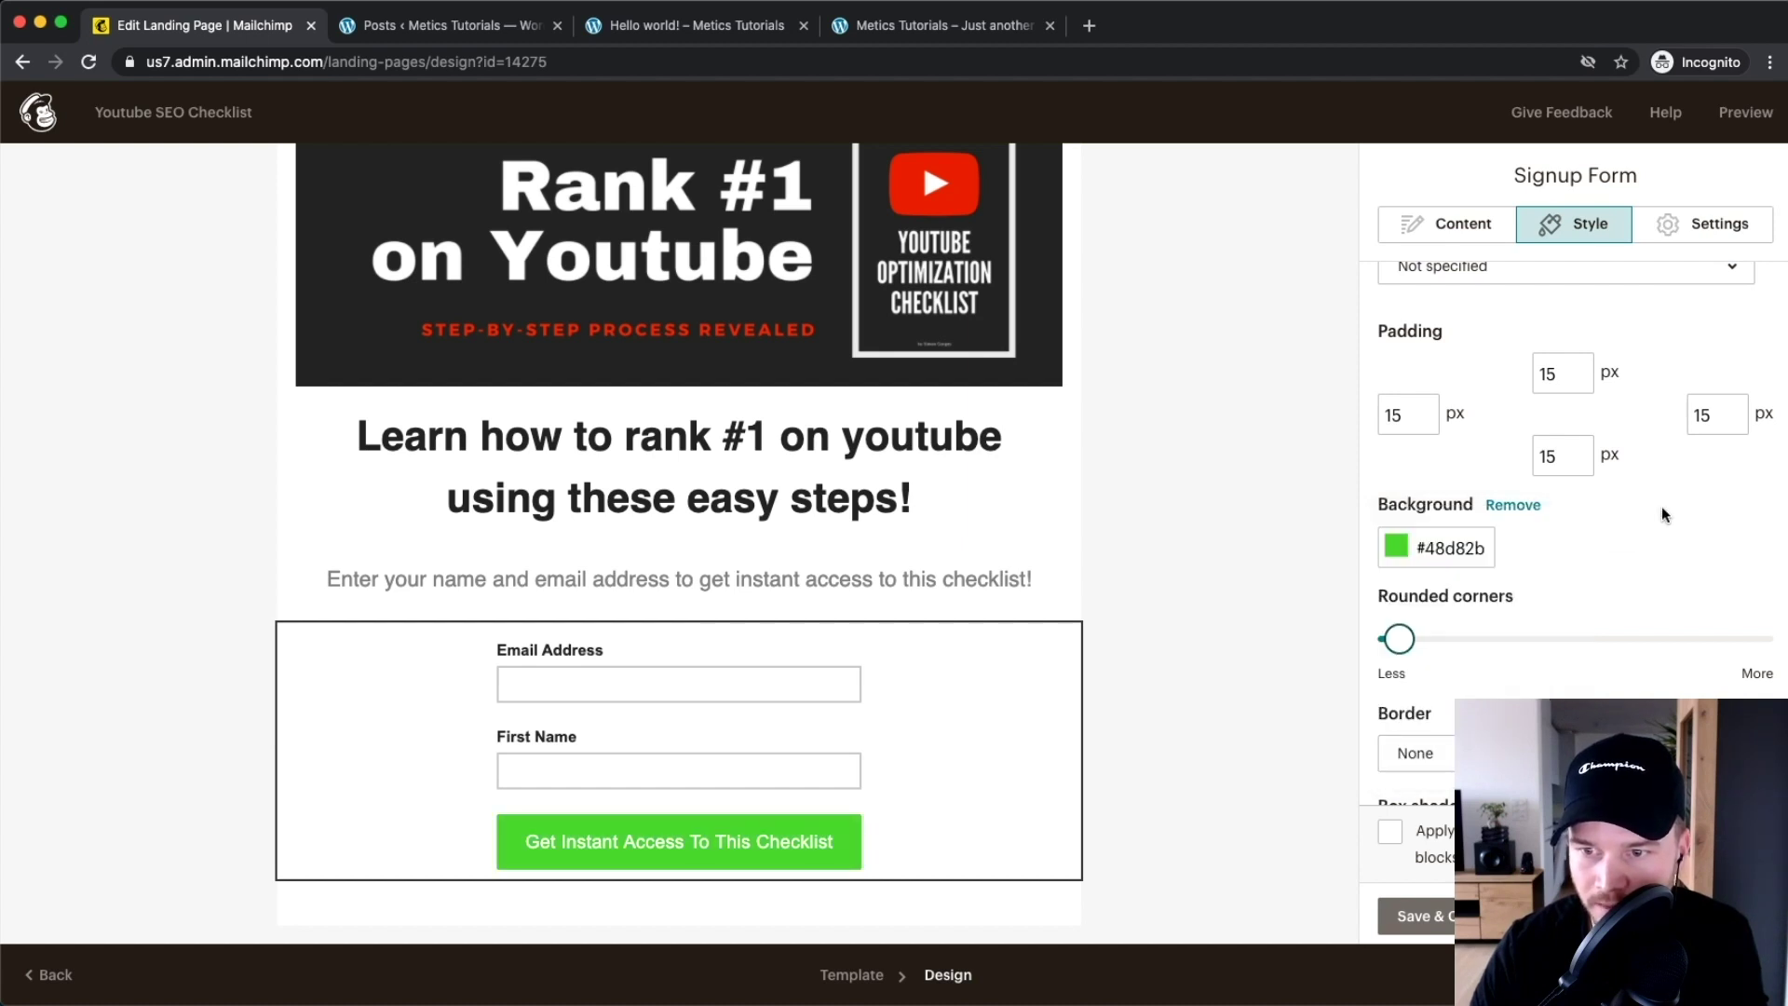
Increase the button's Rounded corners slider
scroll(1660, 505, down, 3)
drag(1399, 506, 1490, 515)
scroll(1628, 566, down, 4)
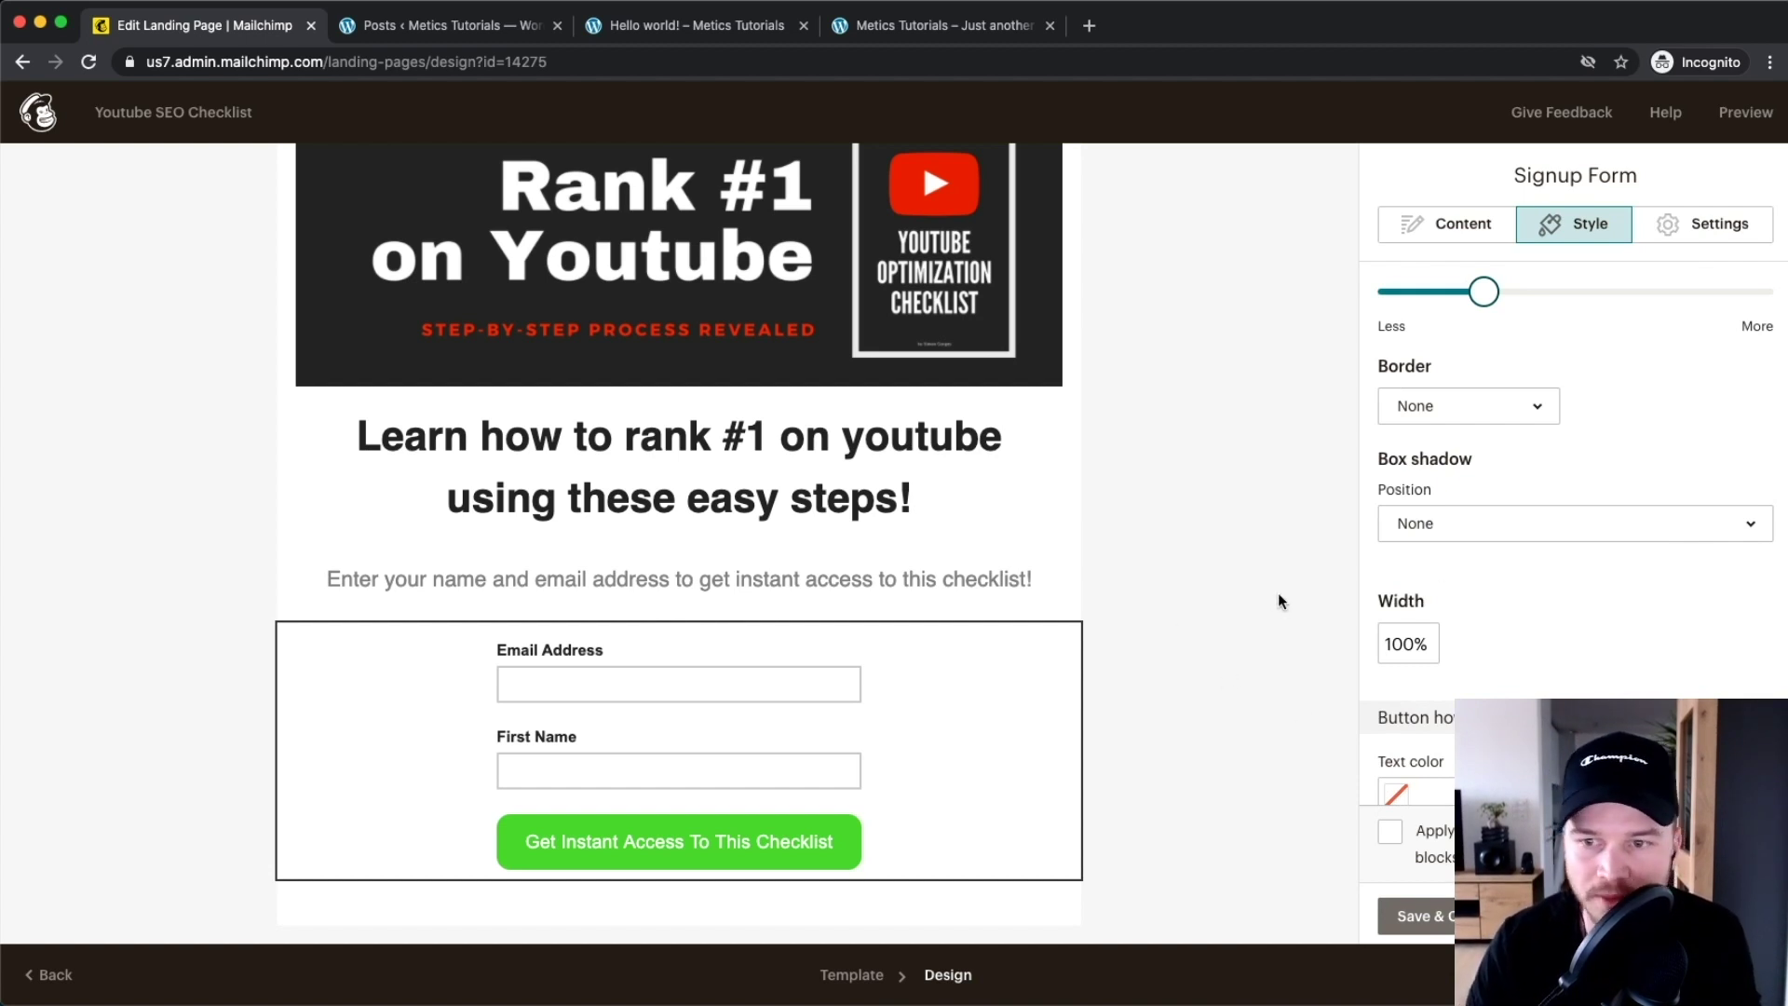
scroll(1277, 593, down, 1)
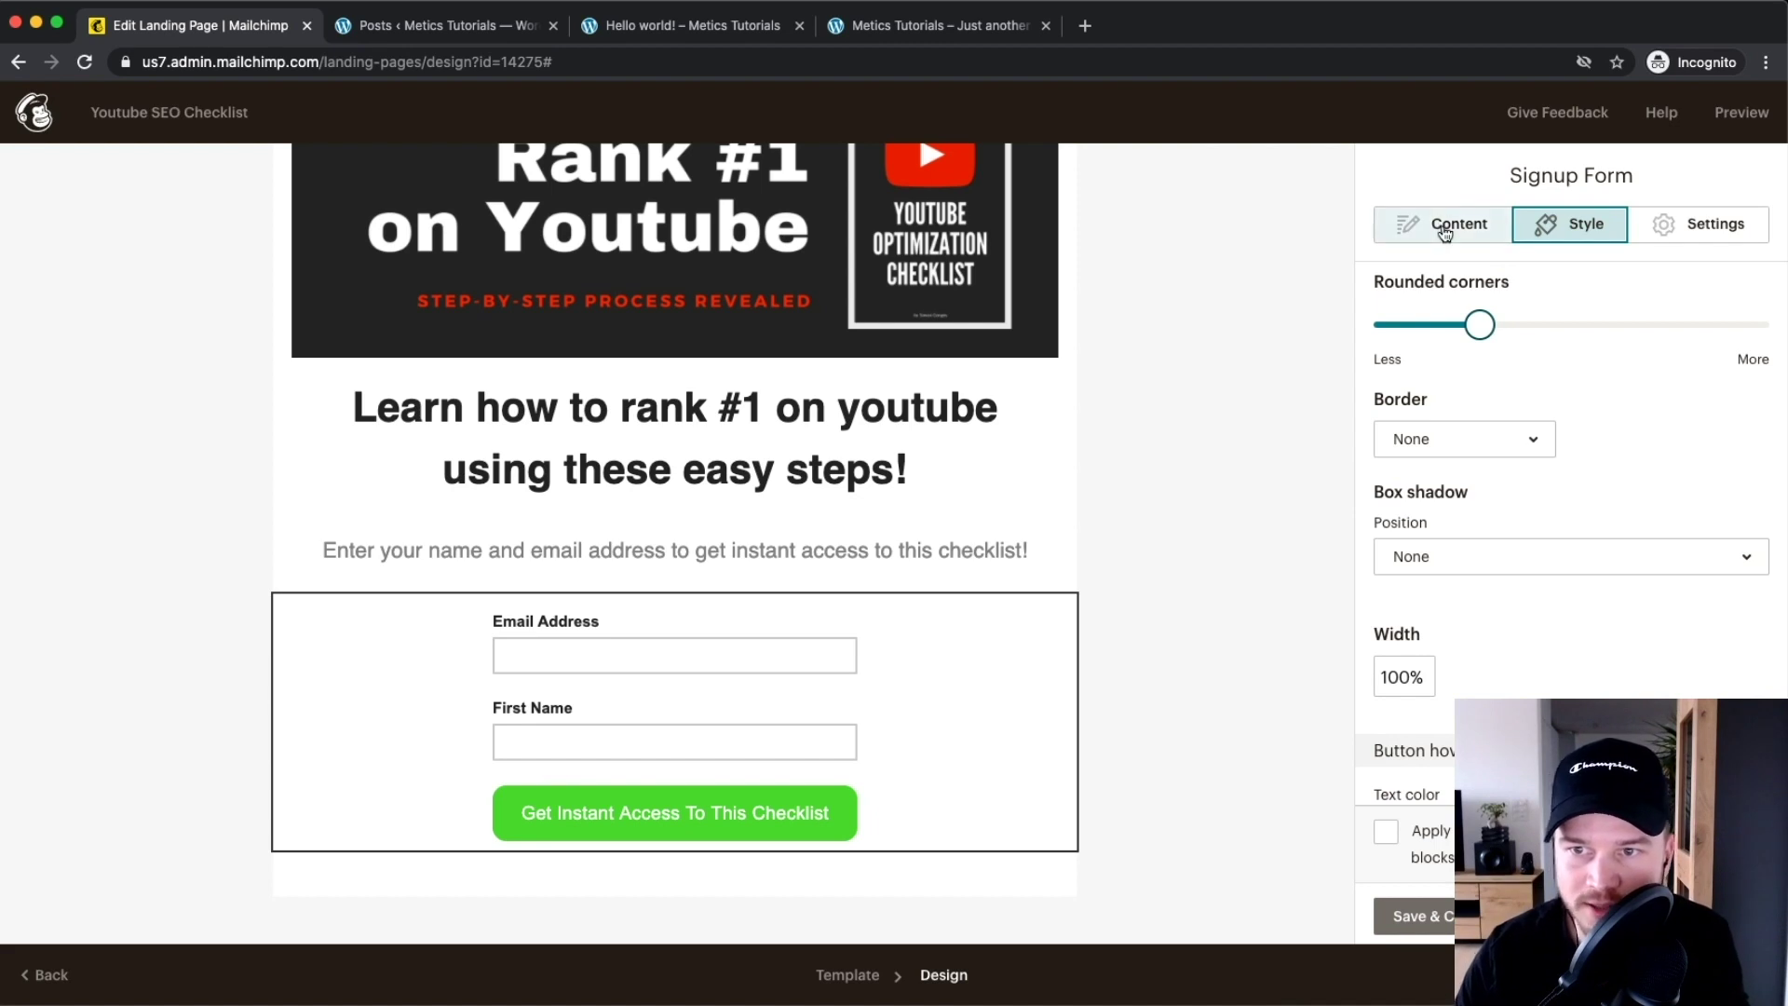
click(1450, 226)
Find the form's after-submission Send to setting
scroll(1565, 463, up, 5)
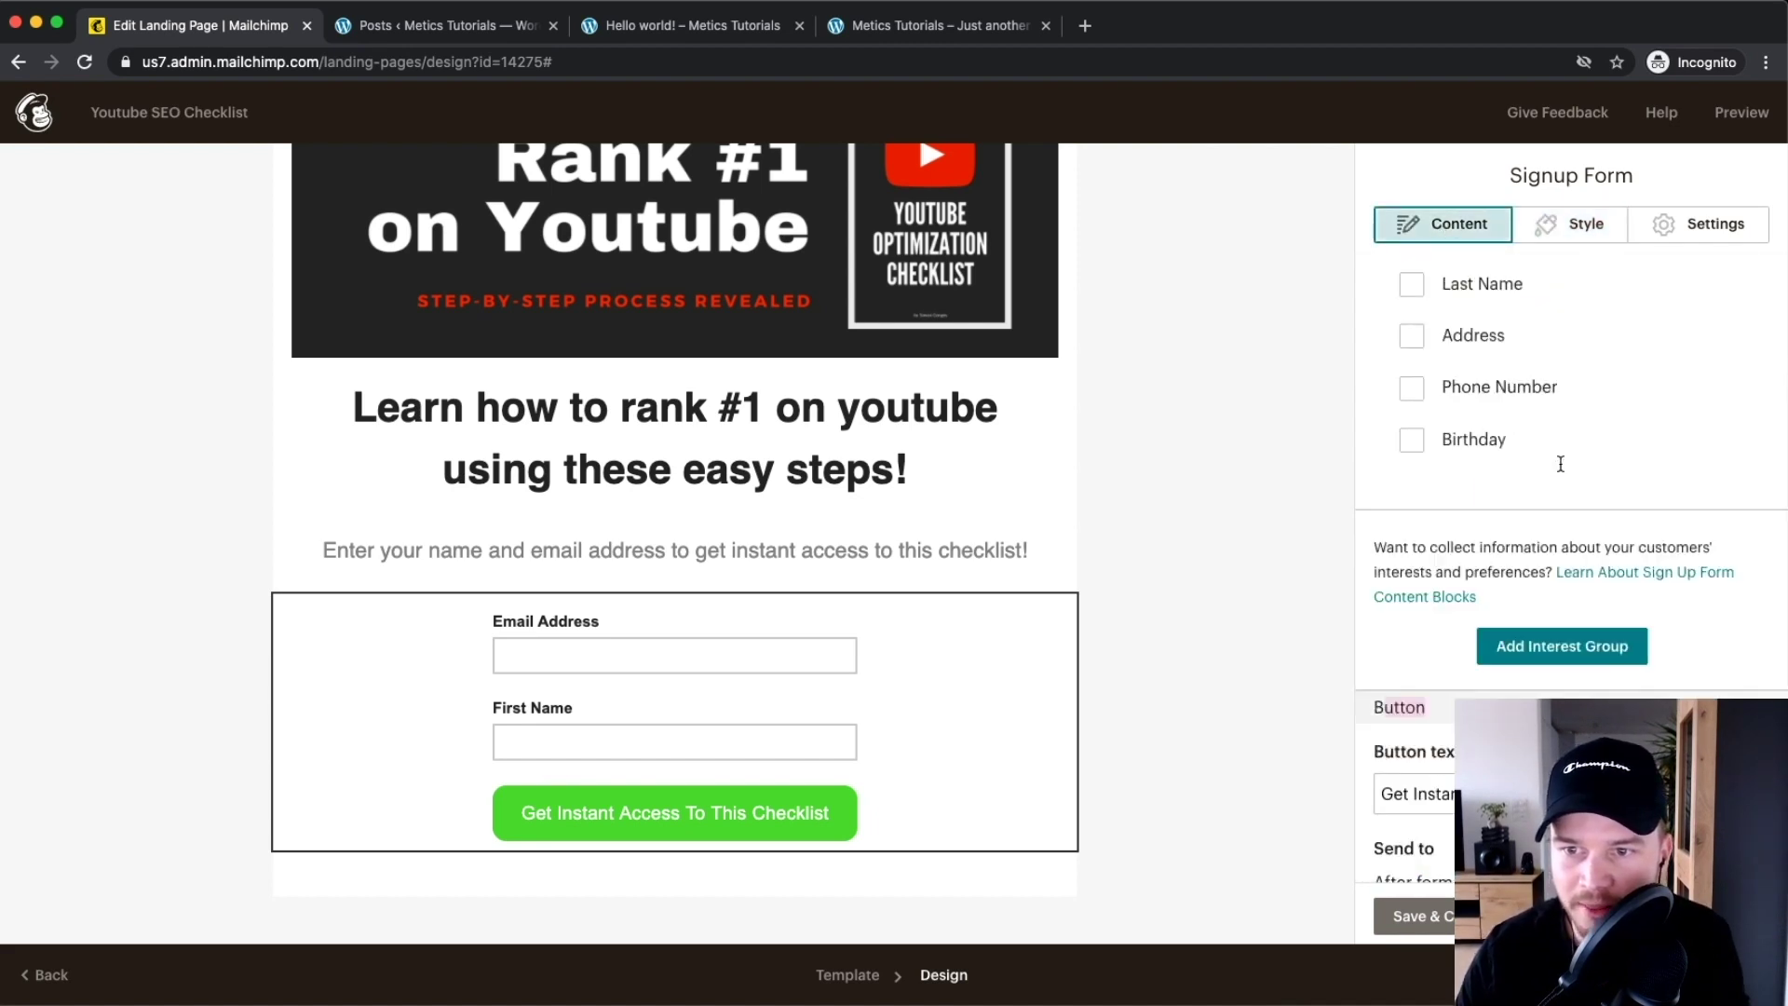
scroll(1556, 470, down, 4)
scroll(1546, 457, down, 2)
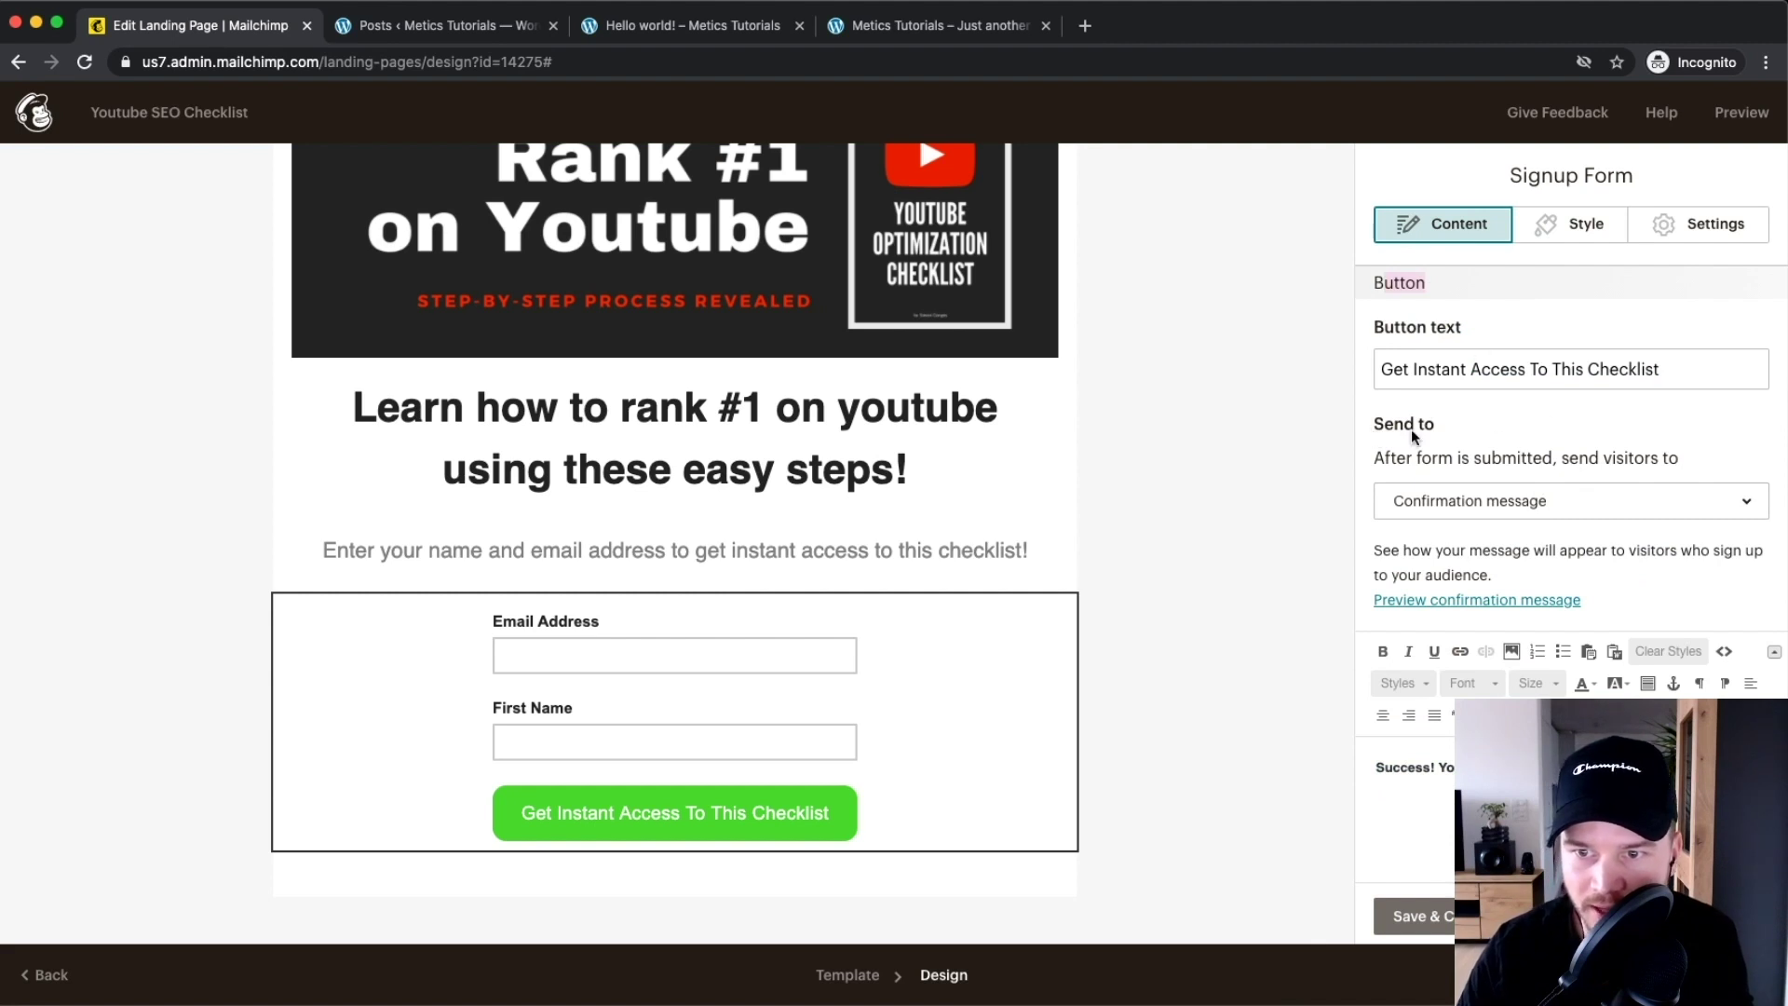
scroll(1502, 454, down, 1)
drag(1375, 424, 1679, 419)
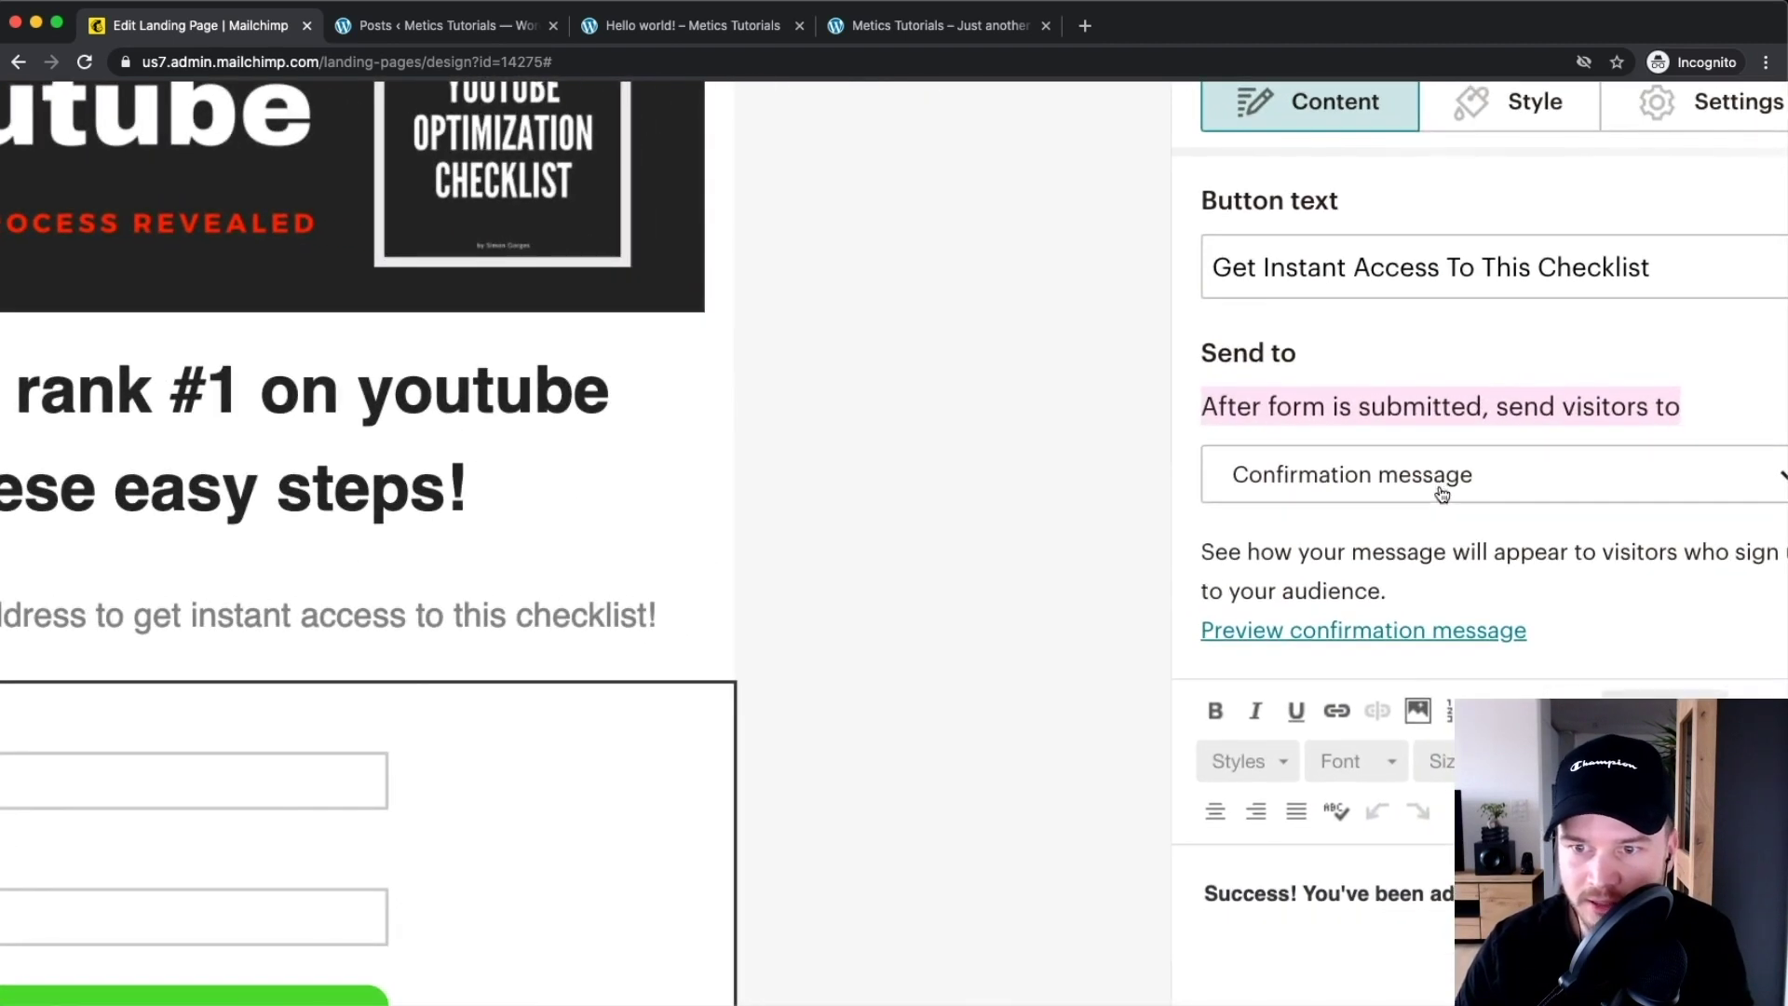
scroll(1546, 462, down, 1)
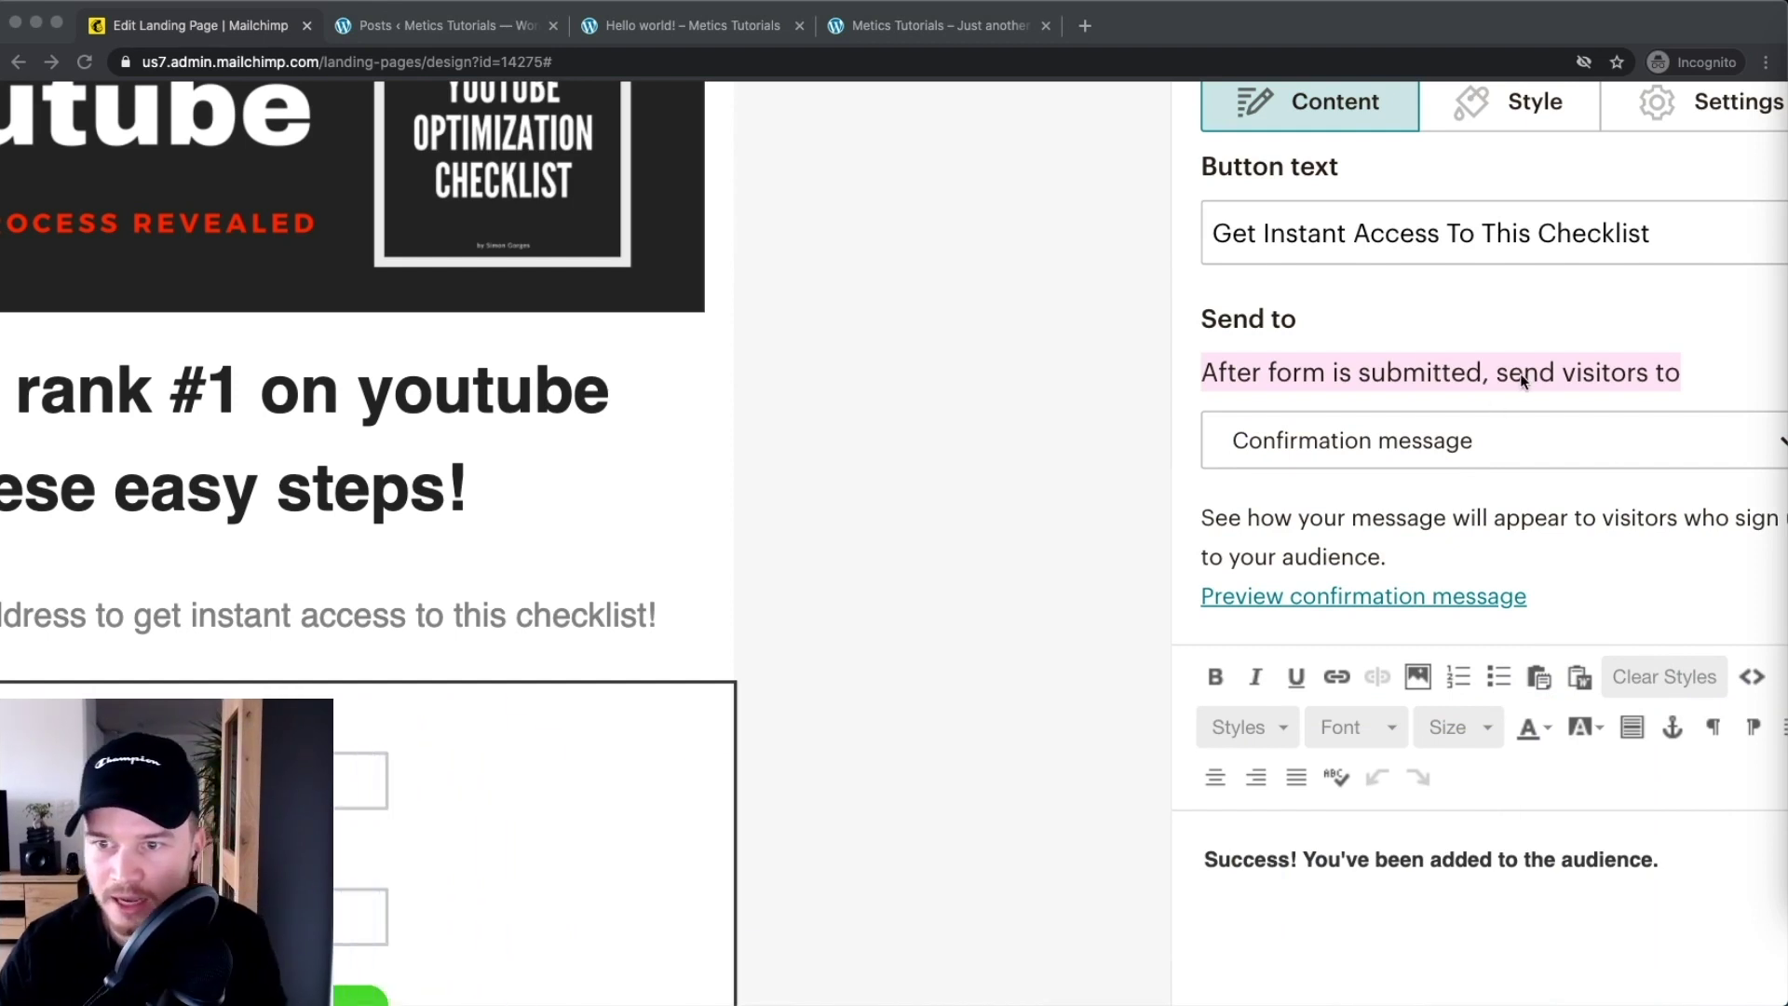
scroll(1524, 380, right, 2)
click(1651, 359)
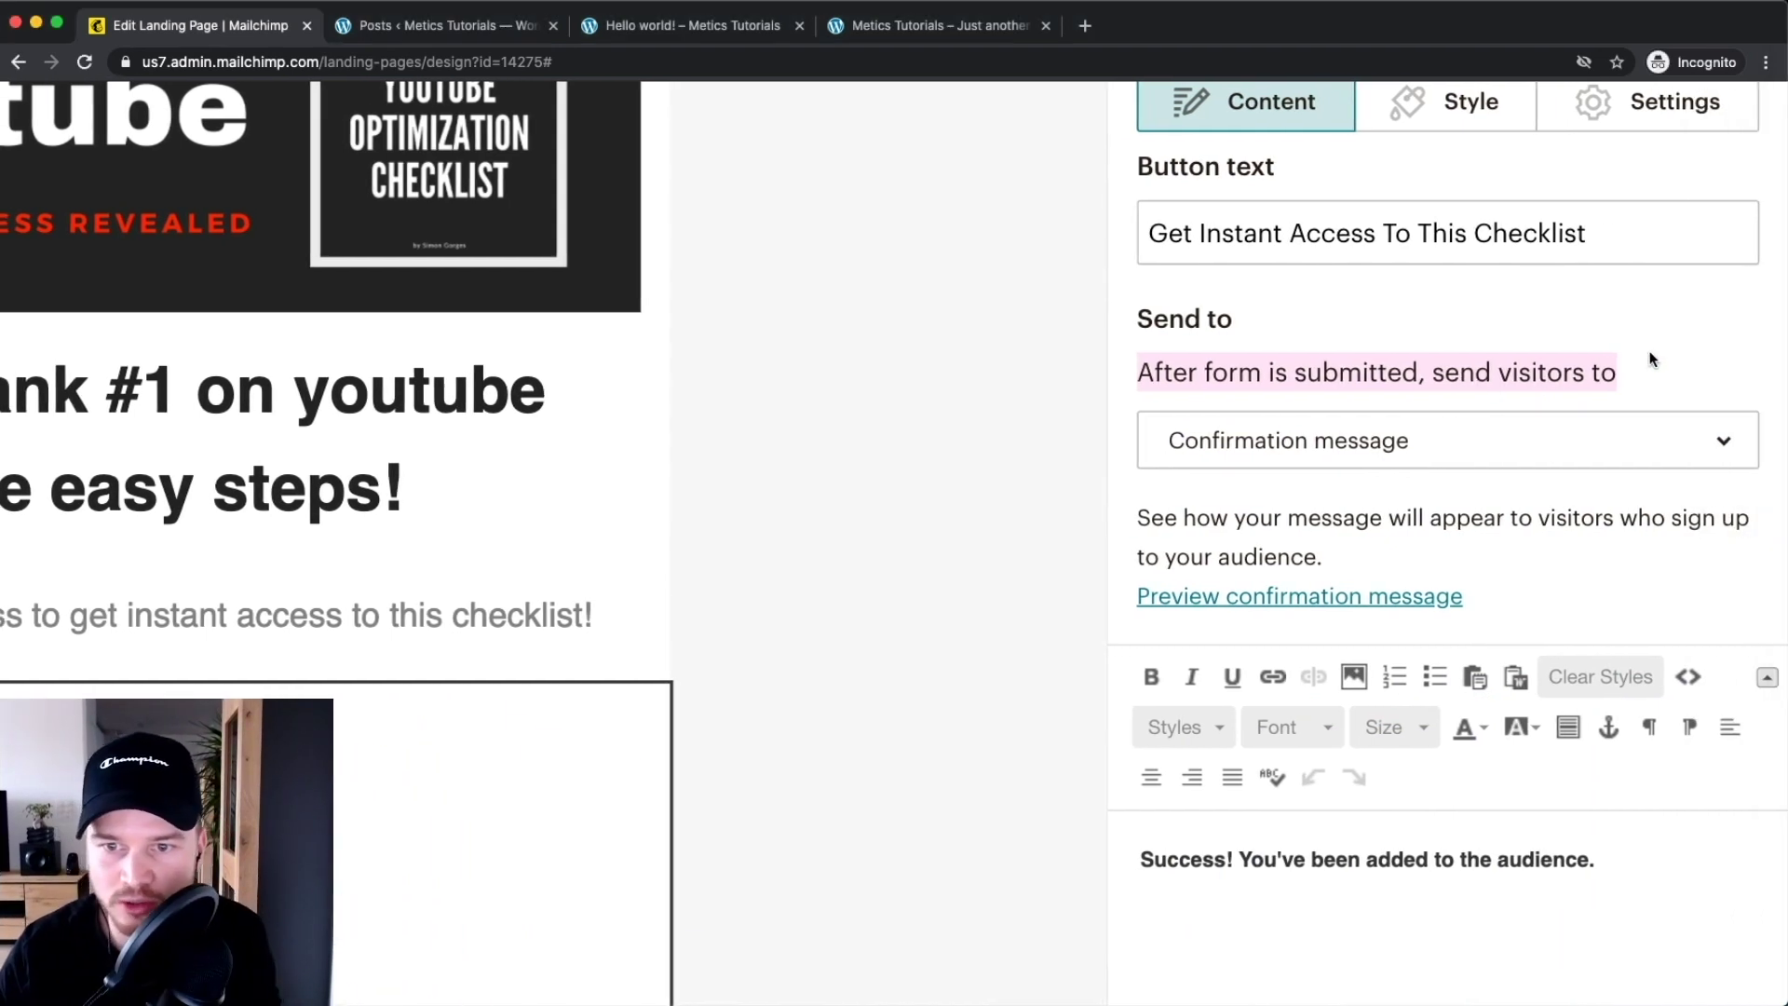
Switch Send to from Web address to Confirmation message
click(1490, 450)
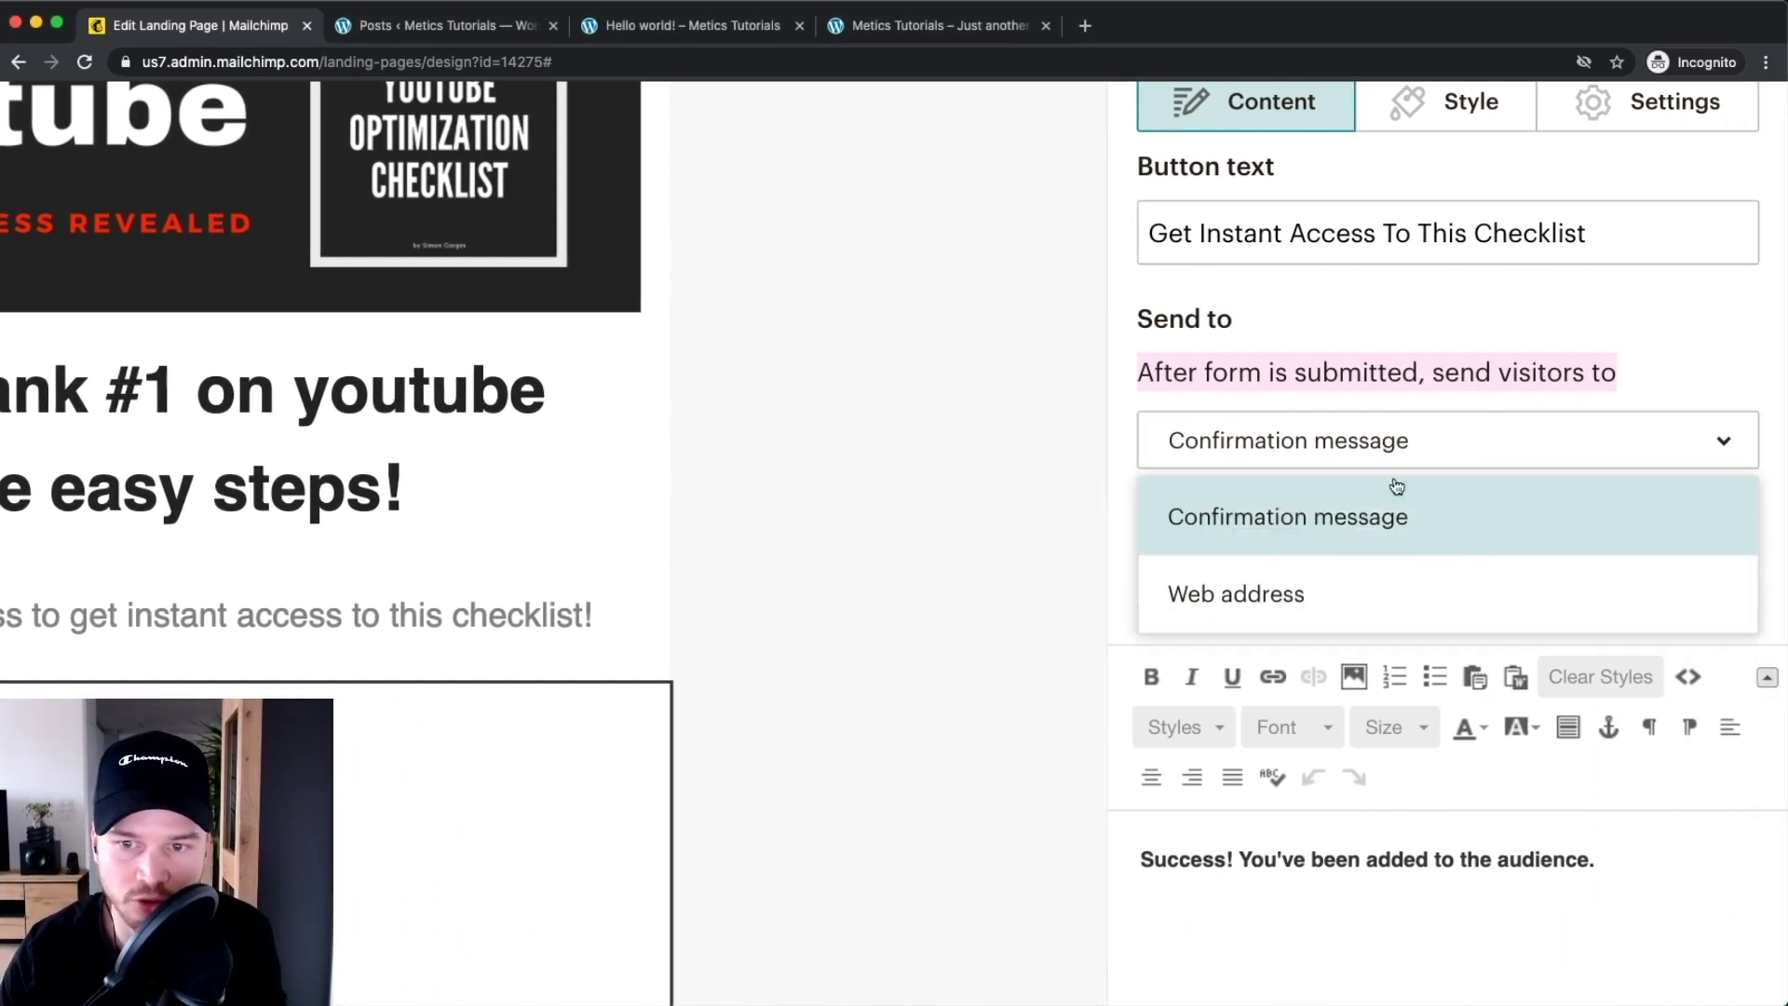
click(1334, 610)
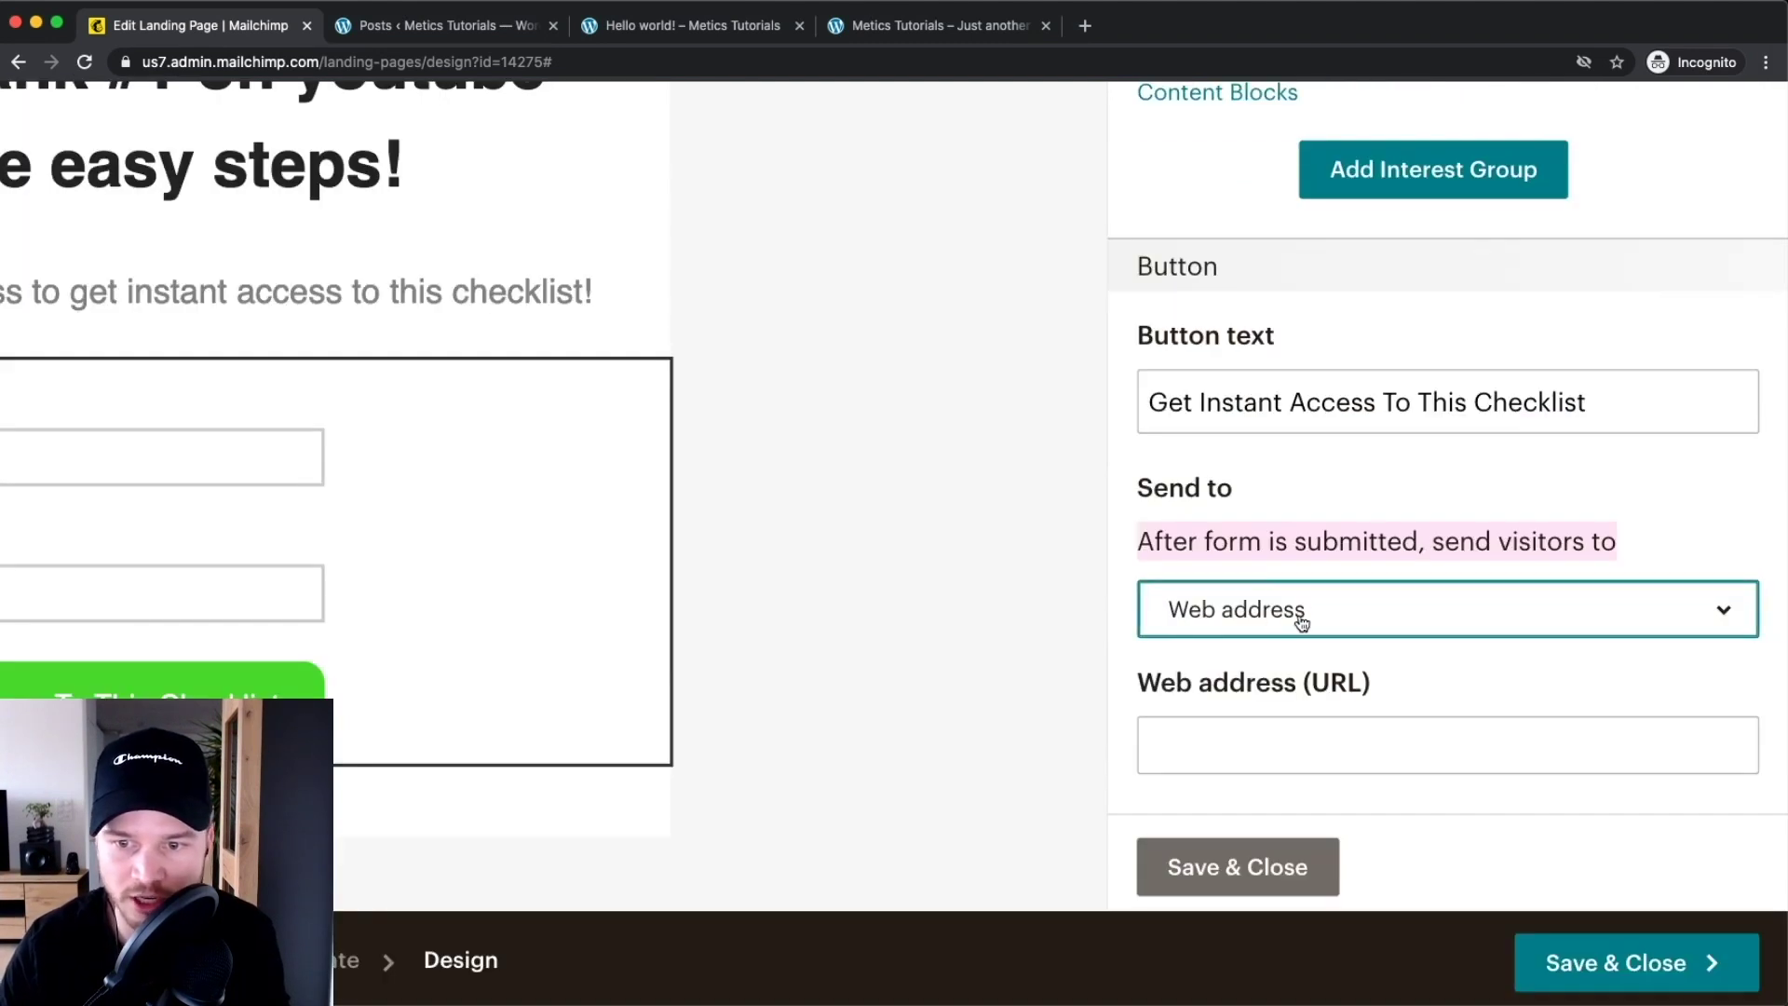
click(1281, 725)
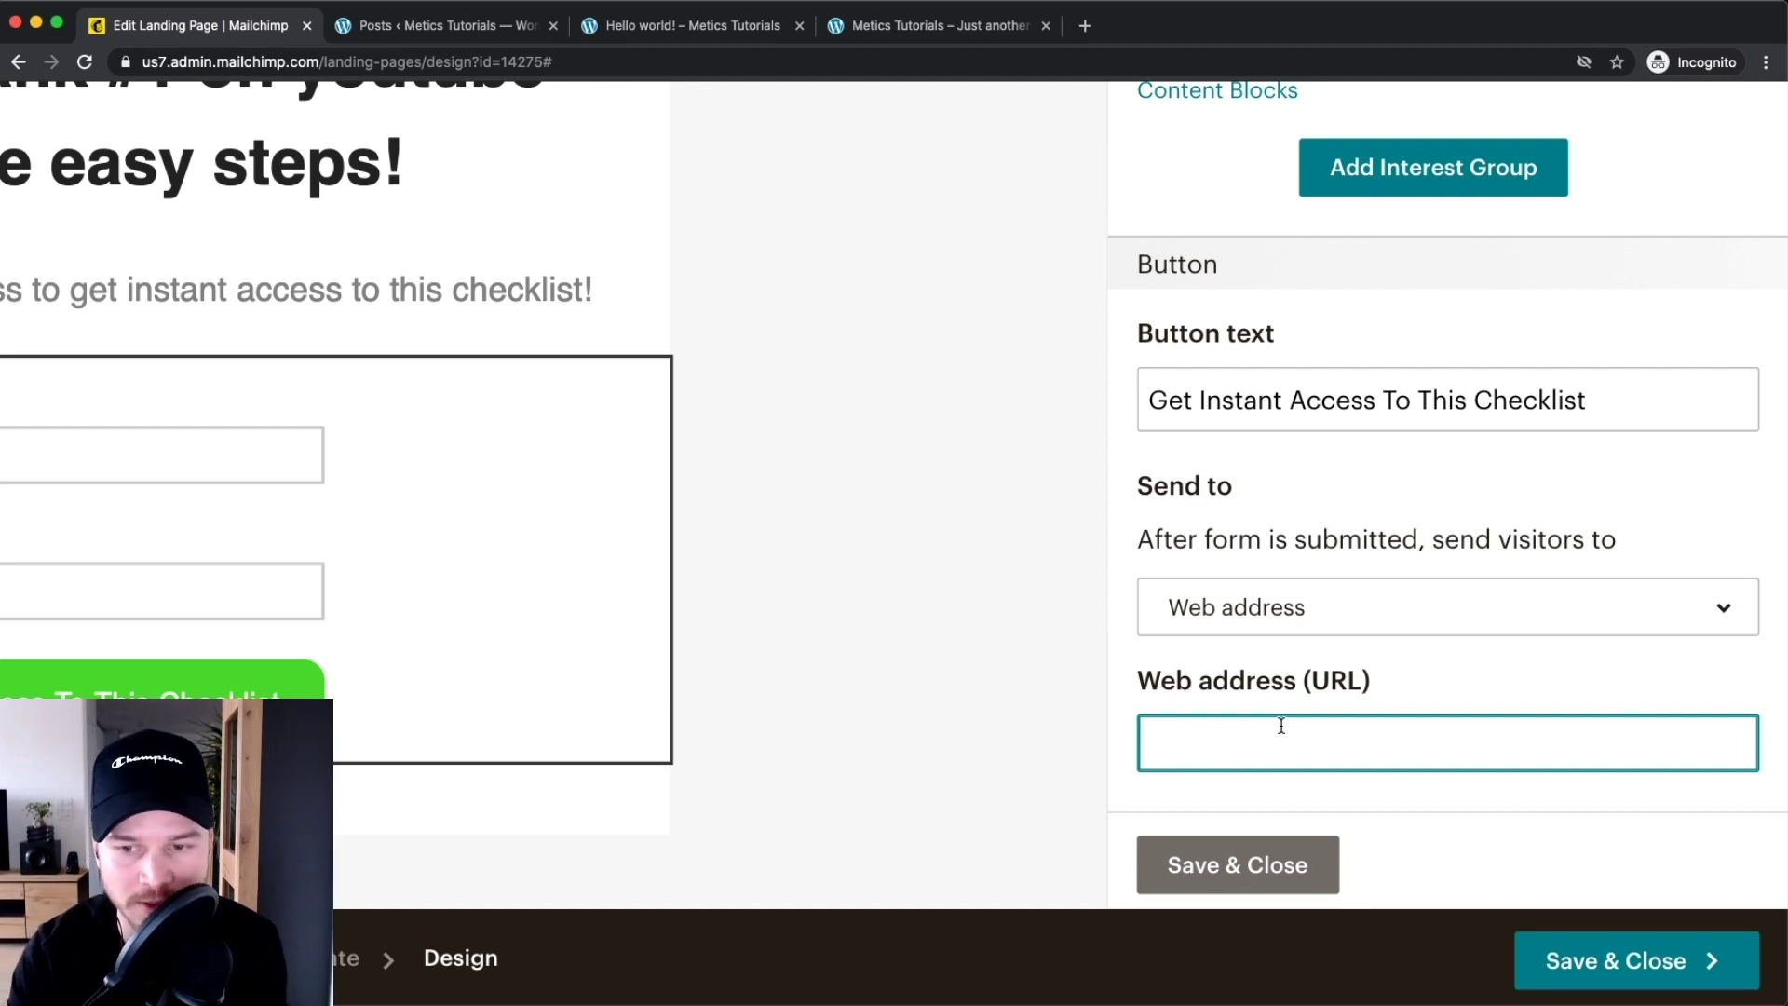
click(1266, 613)
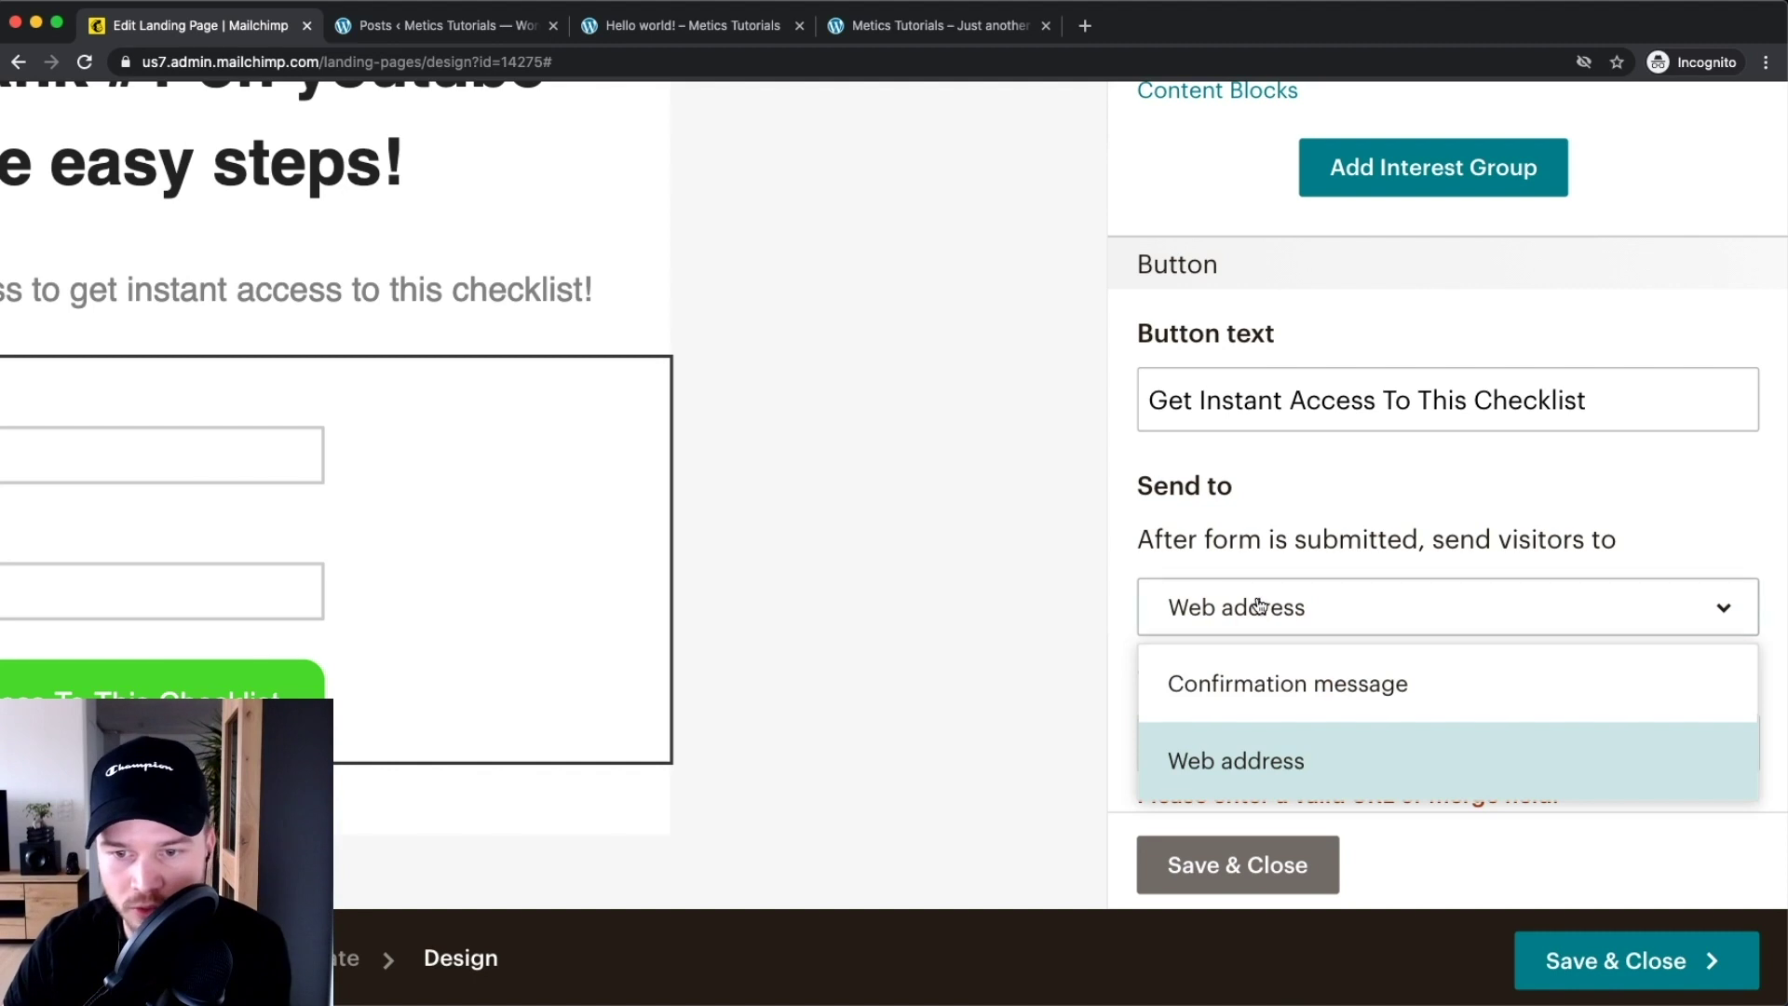
click(1272, 689)
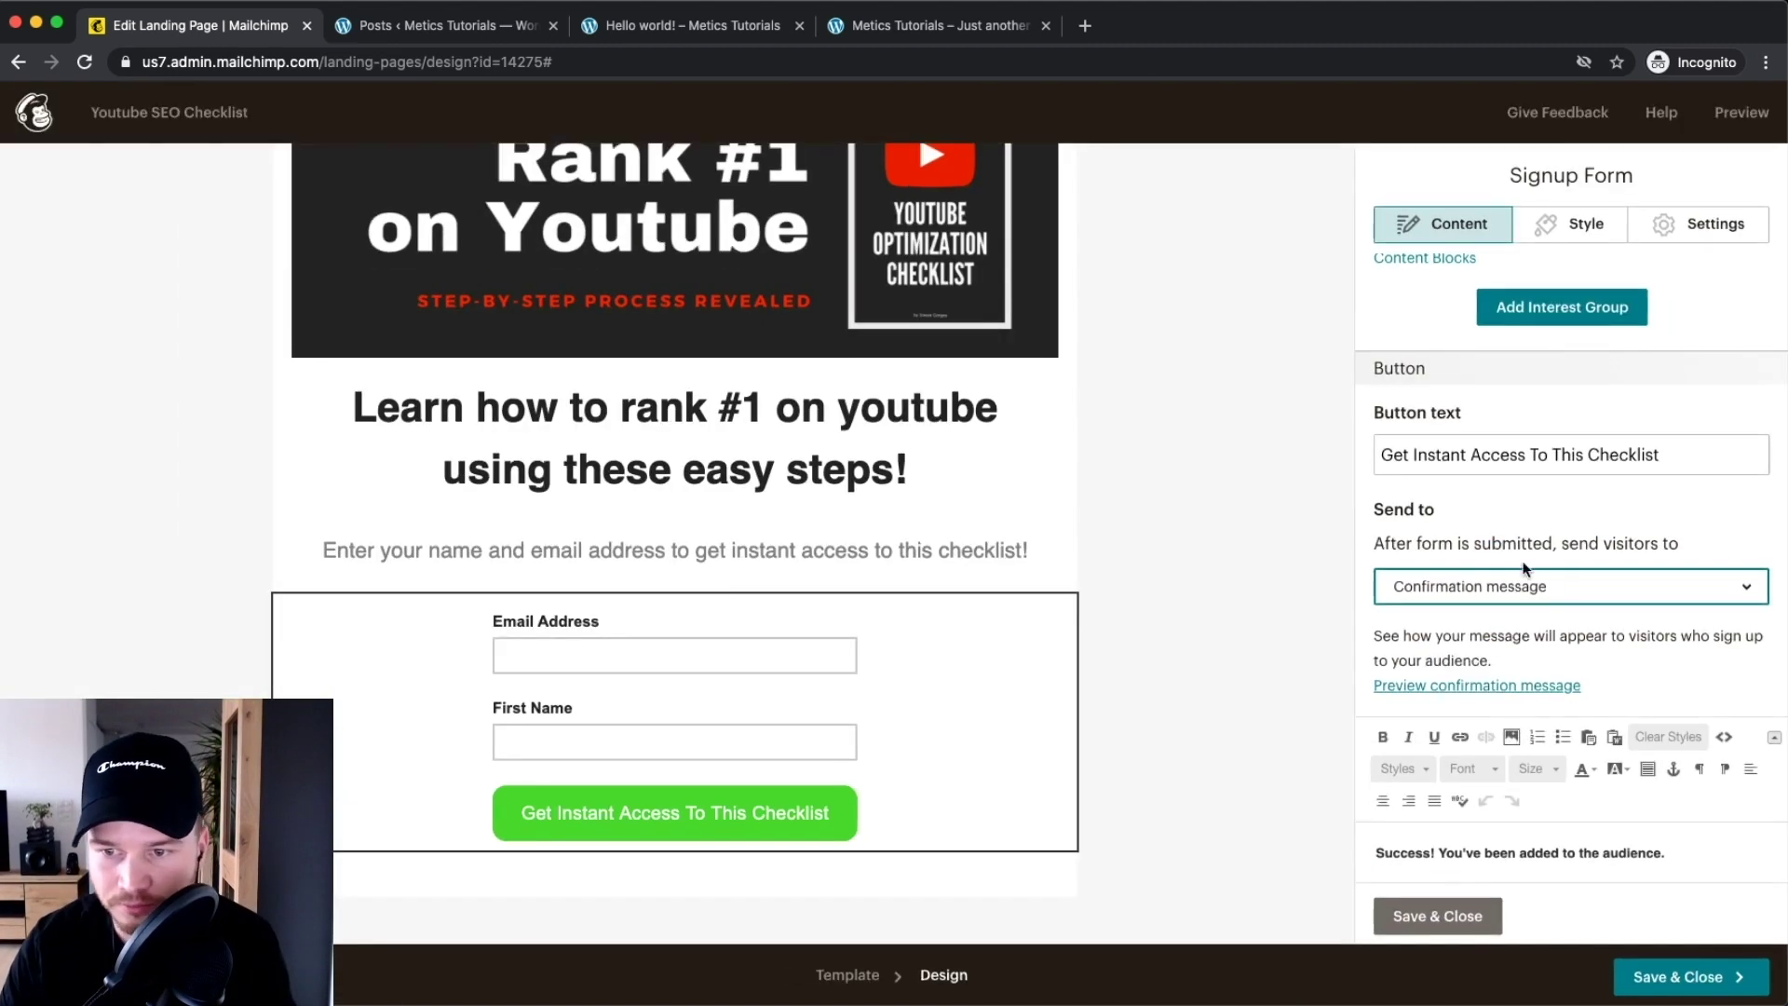
scroll(1524, 566, down, 3)
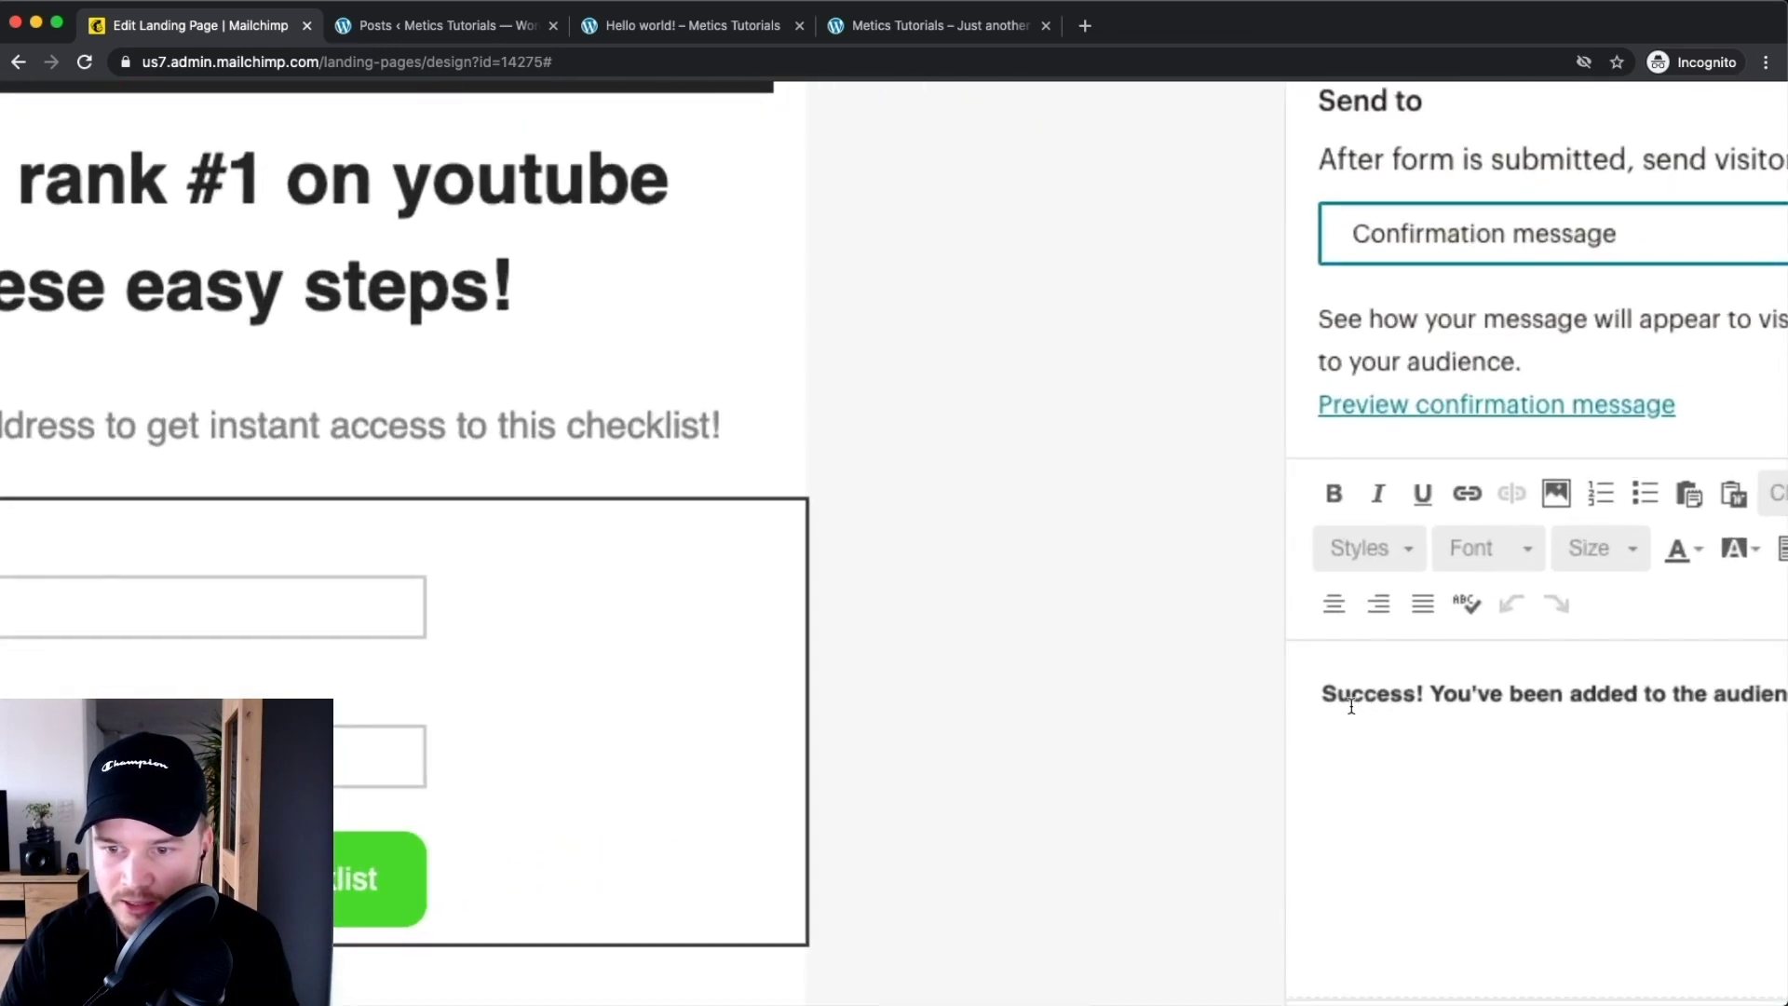
Replace the text after 'Success!' with 'Check your email inbox and download the checklist now'
click(1650, 702)
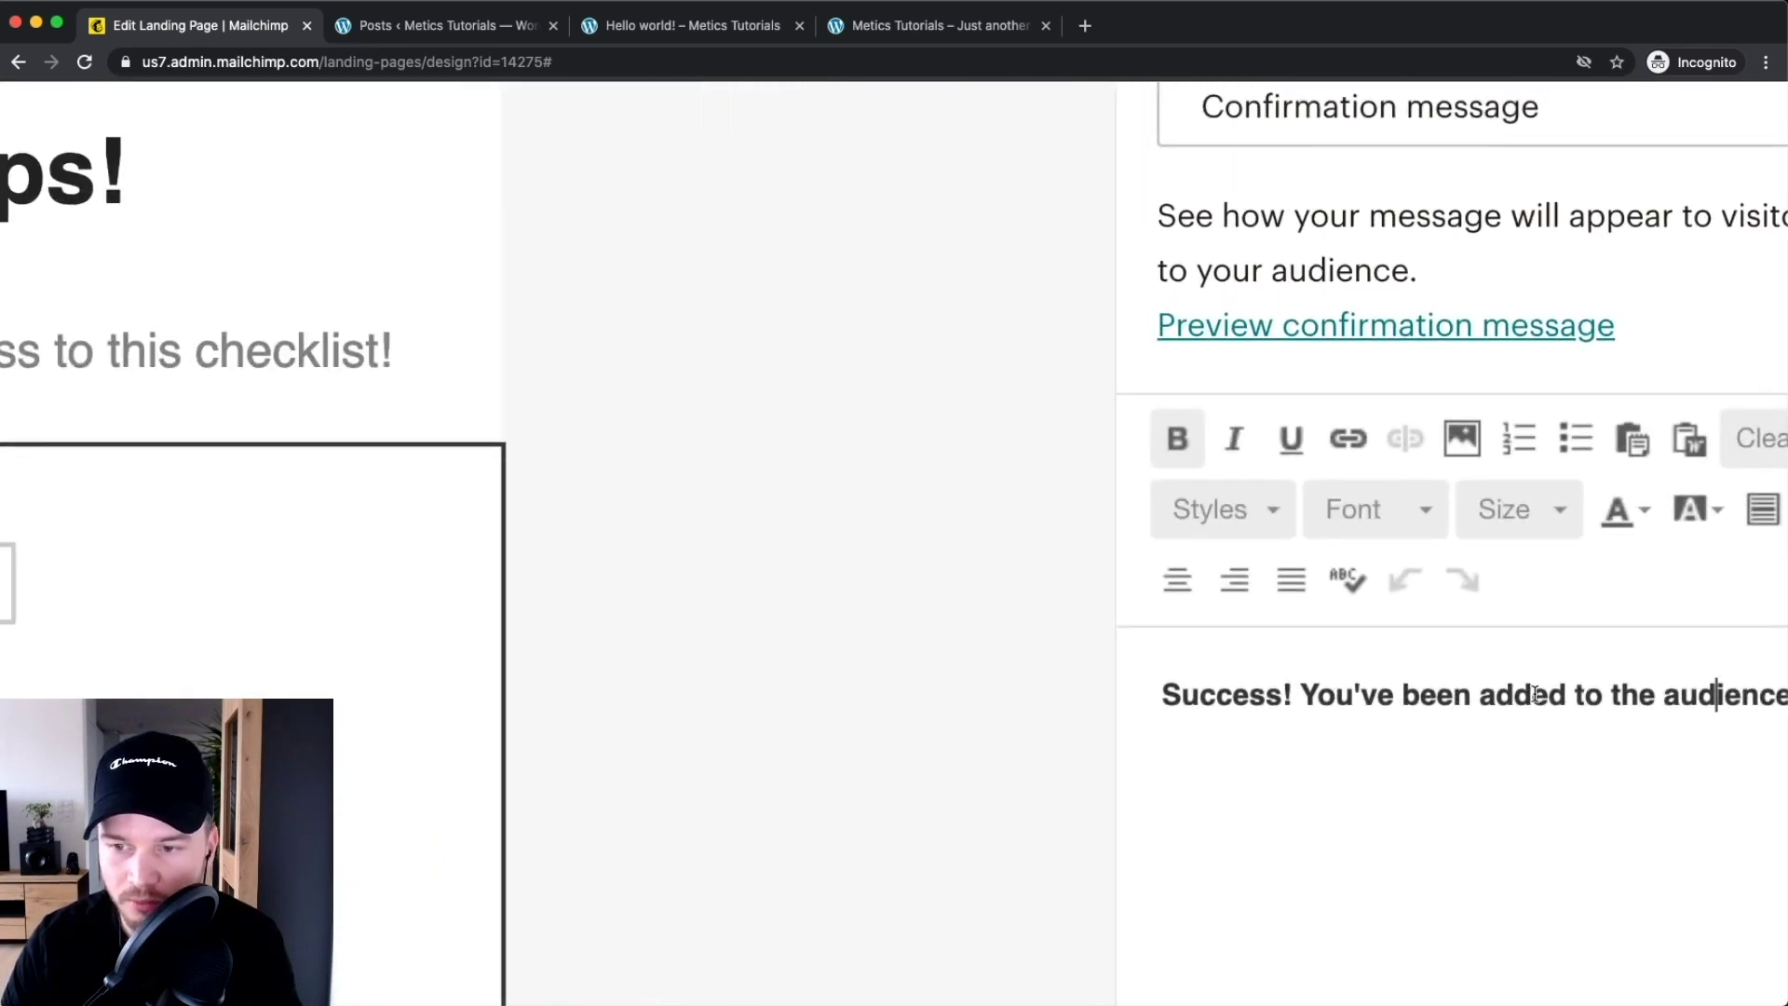
scroll(1535, 693, right, 5)
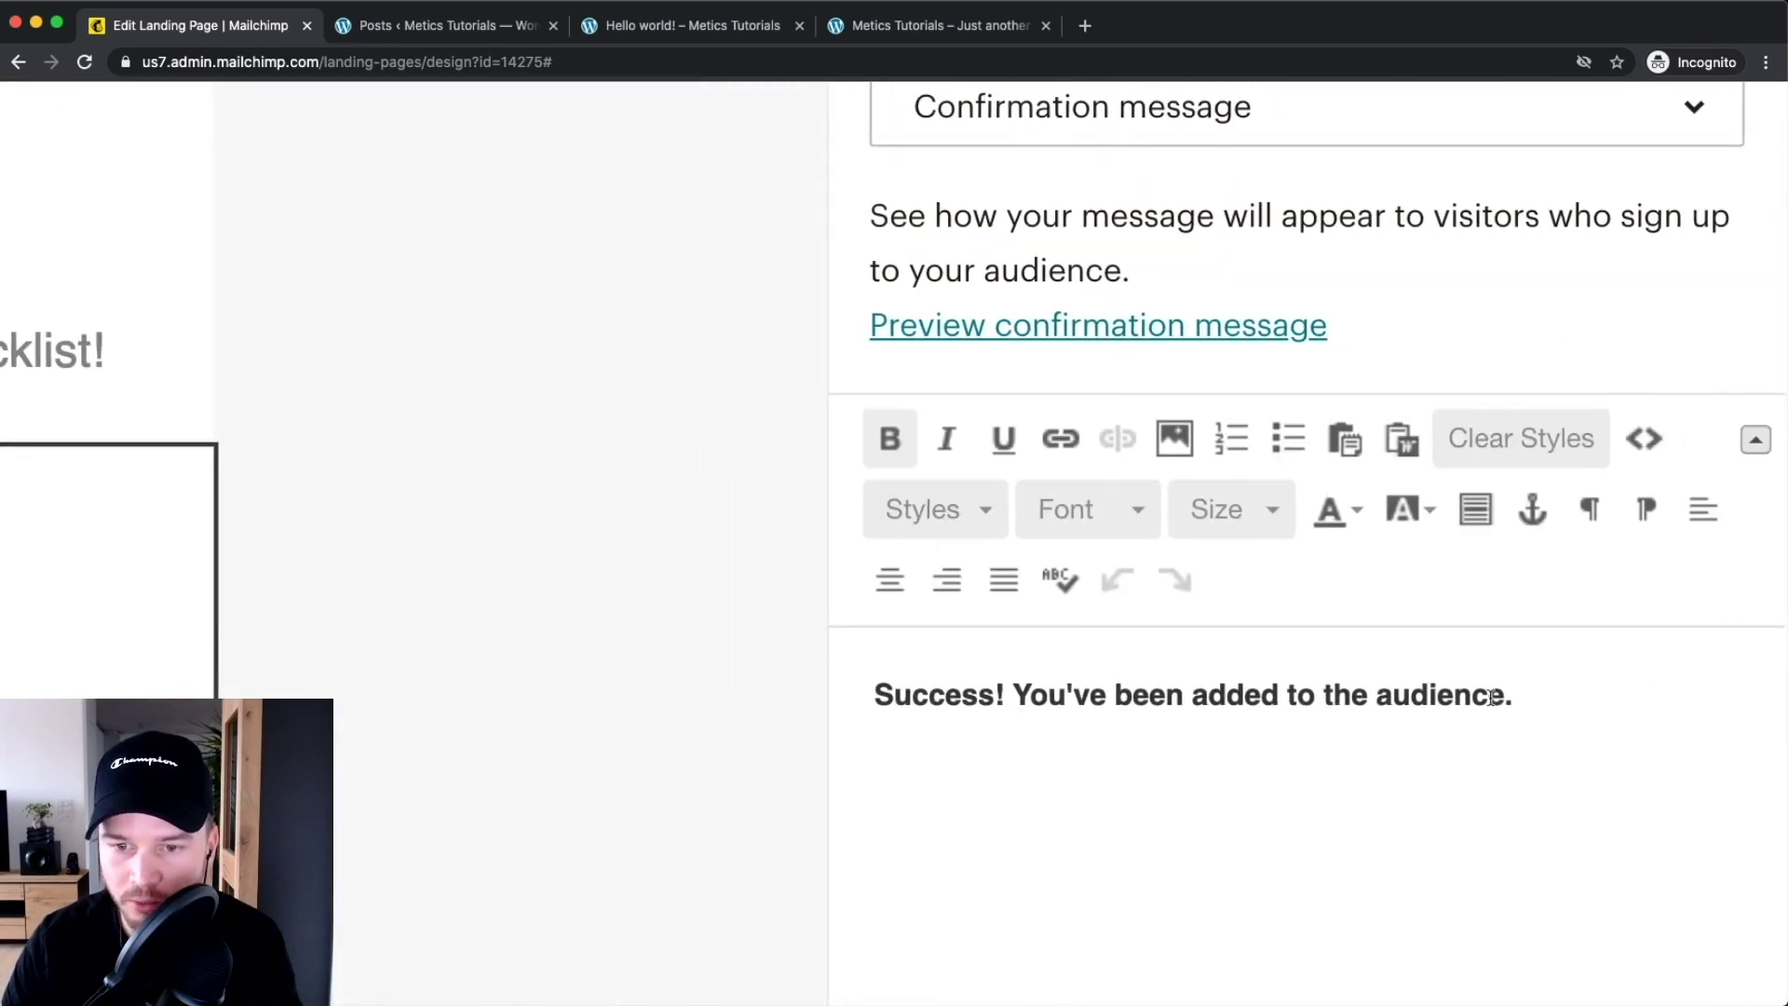
scroll(1046, 606, down, 3)
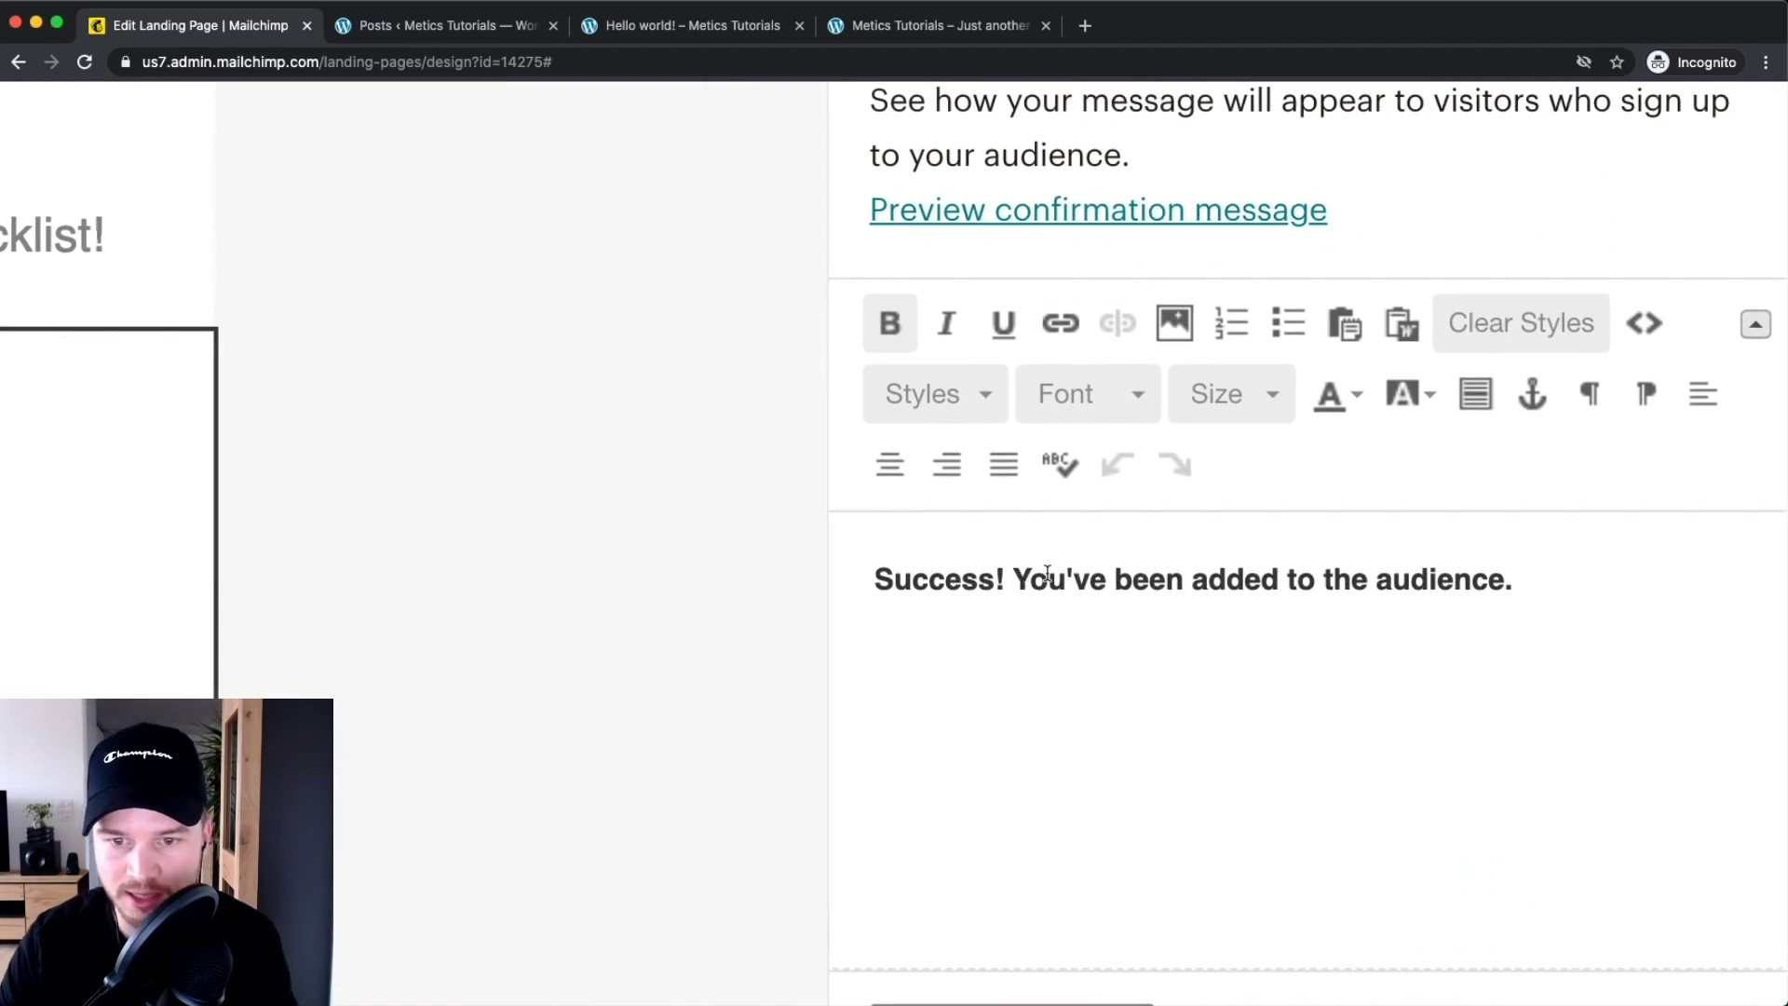
drag(1017, 579, 1591, 574)
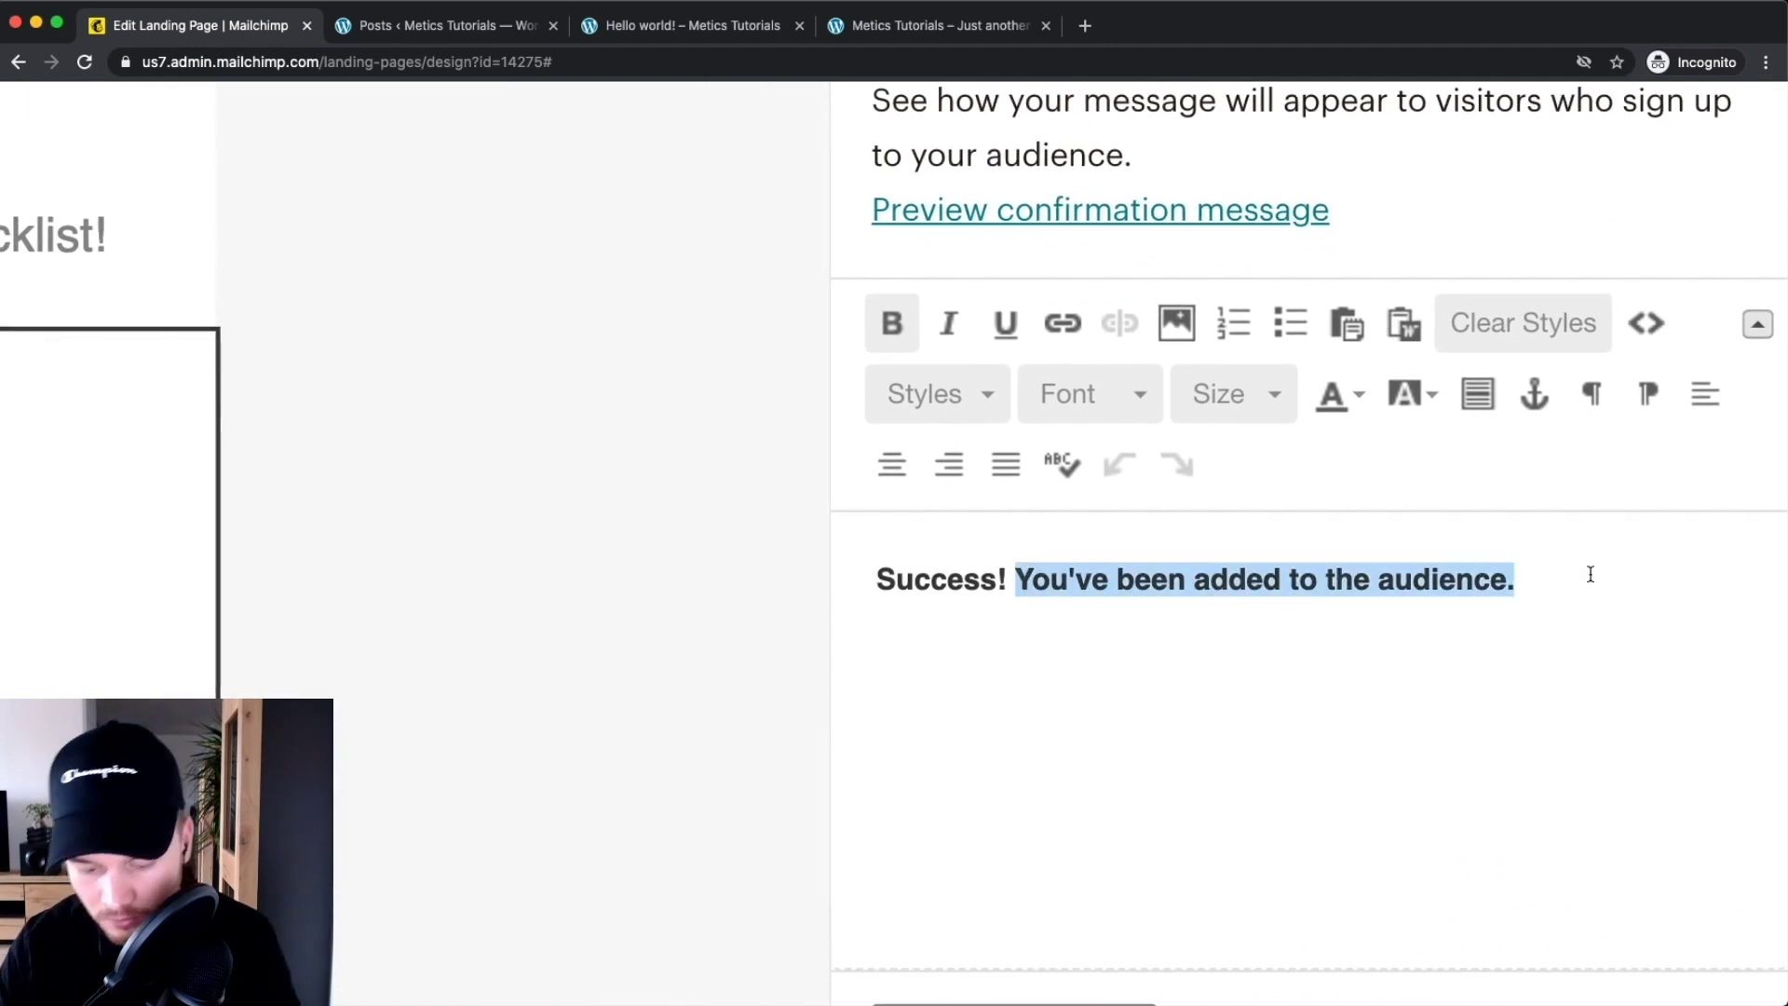
text(Check yoour)
key(BackSpace)
key(BackSpace)
key(BackSpace)
text(ur email )
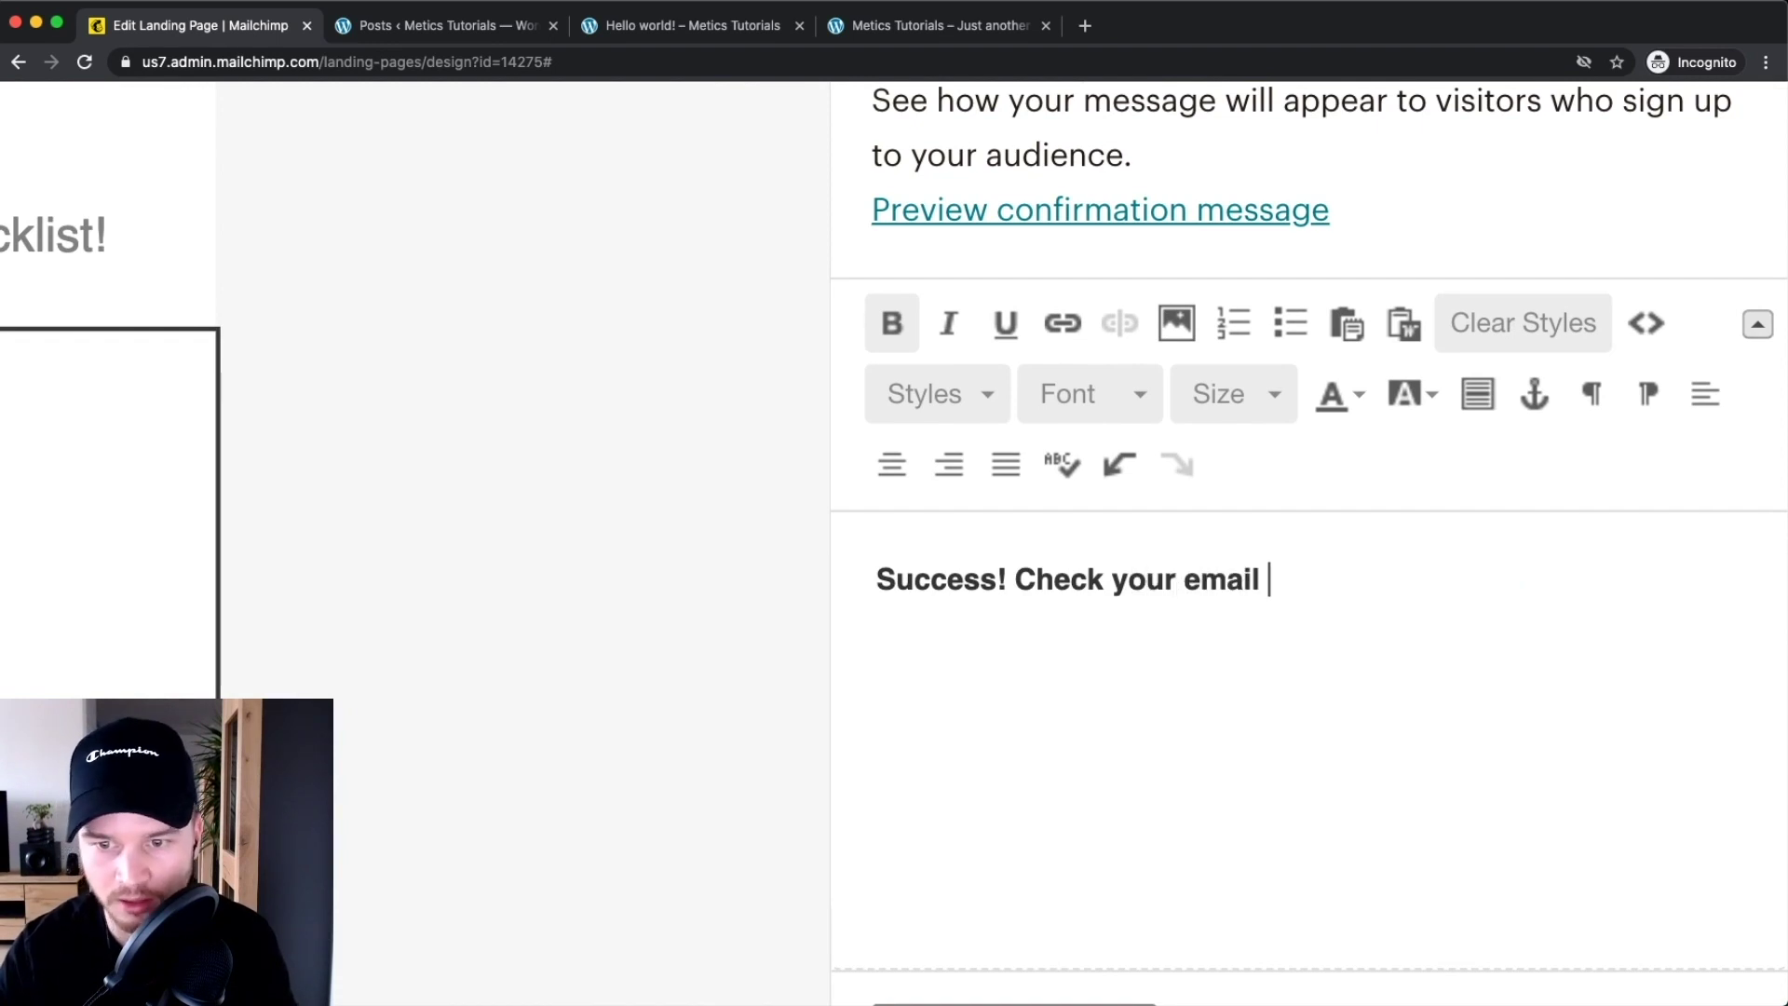
text(inbox and downloa)
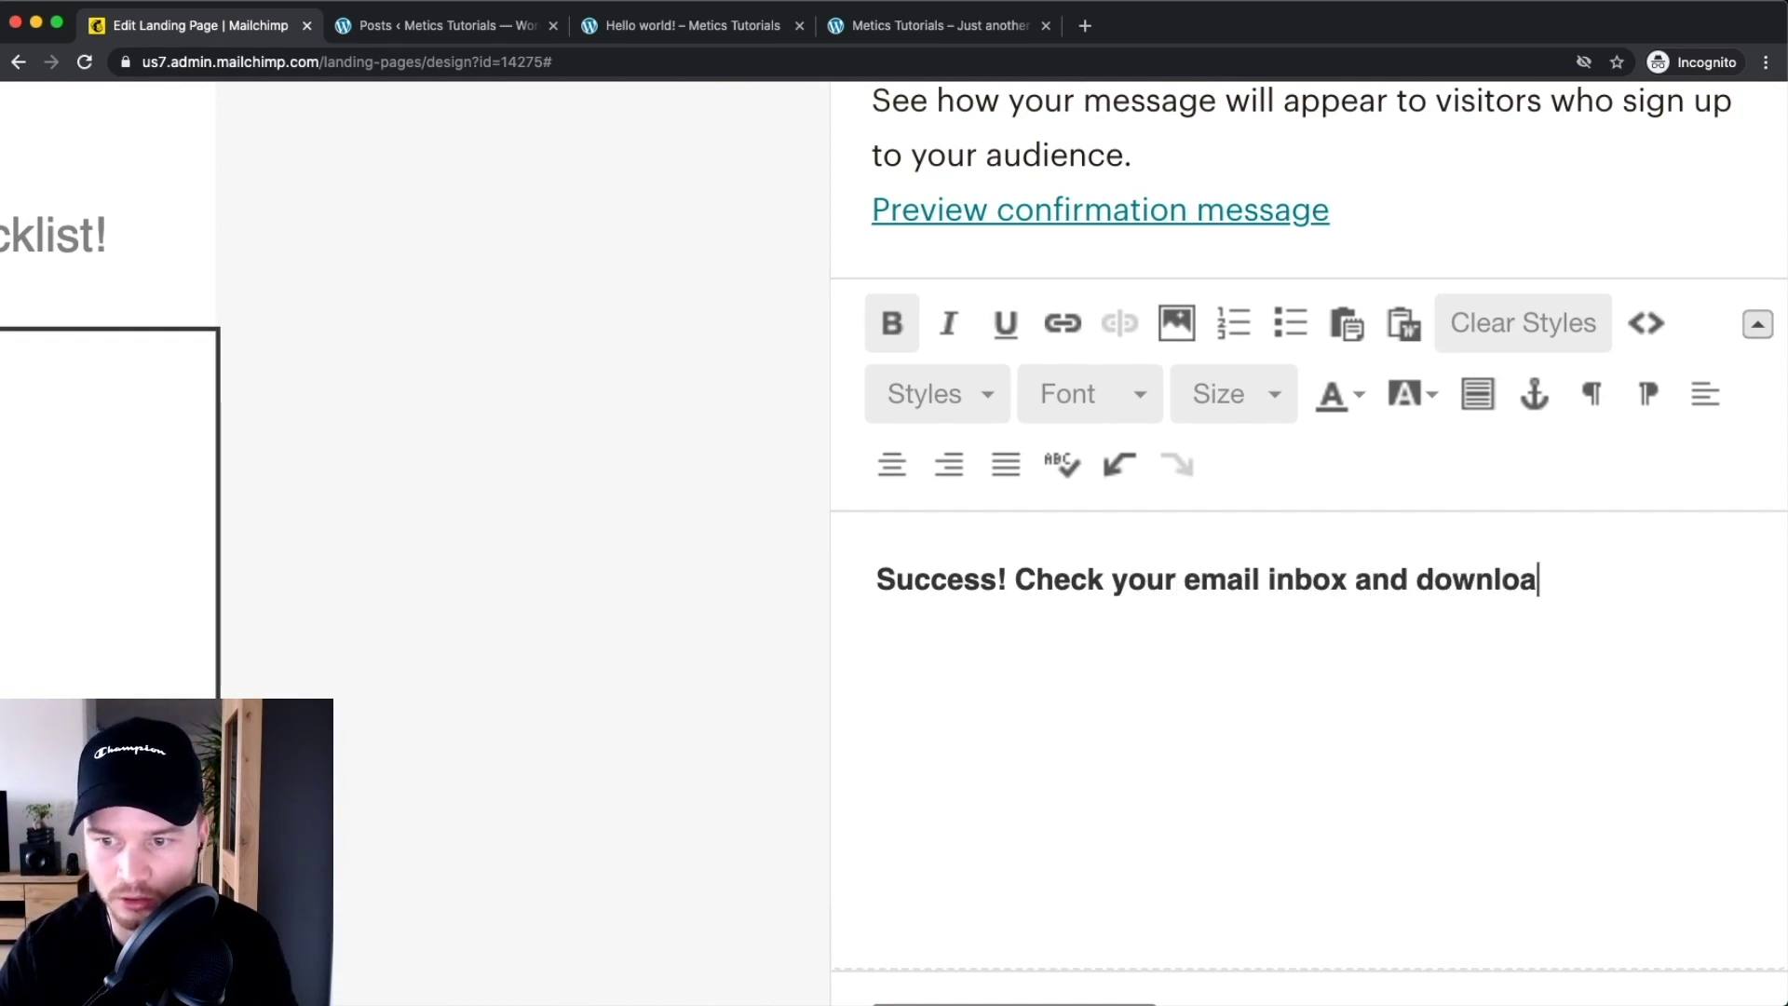
text(d the checkl)
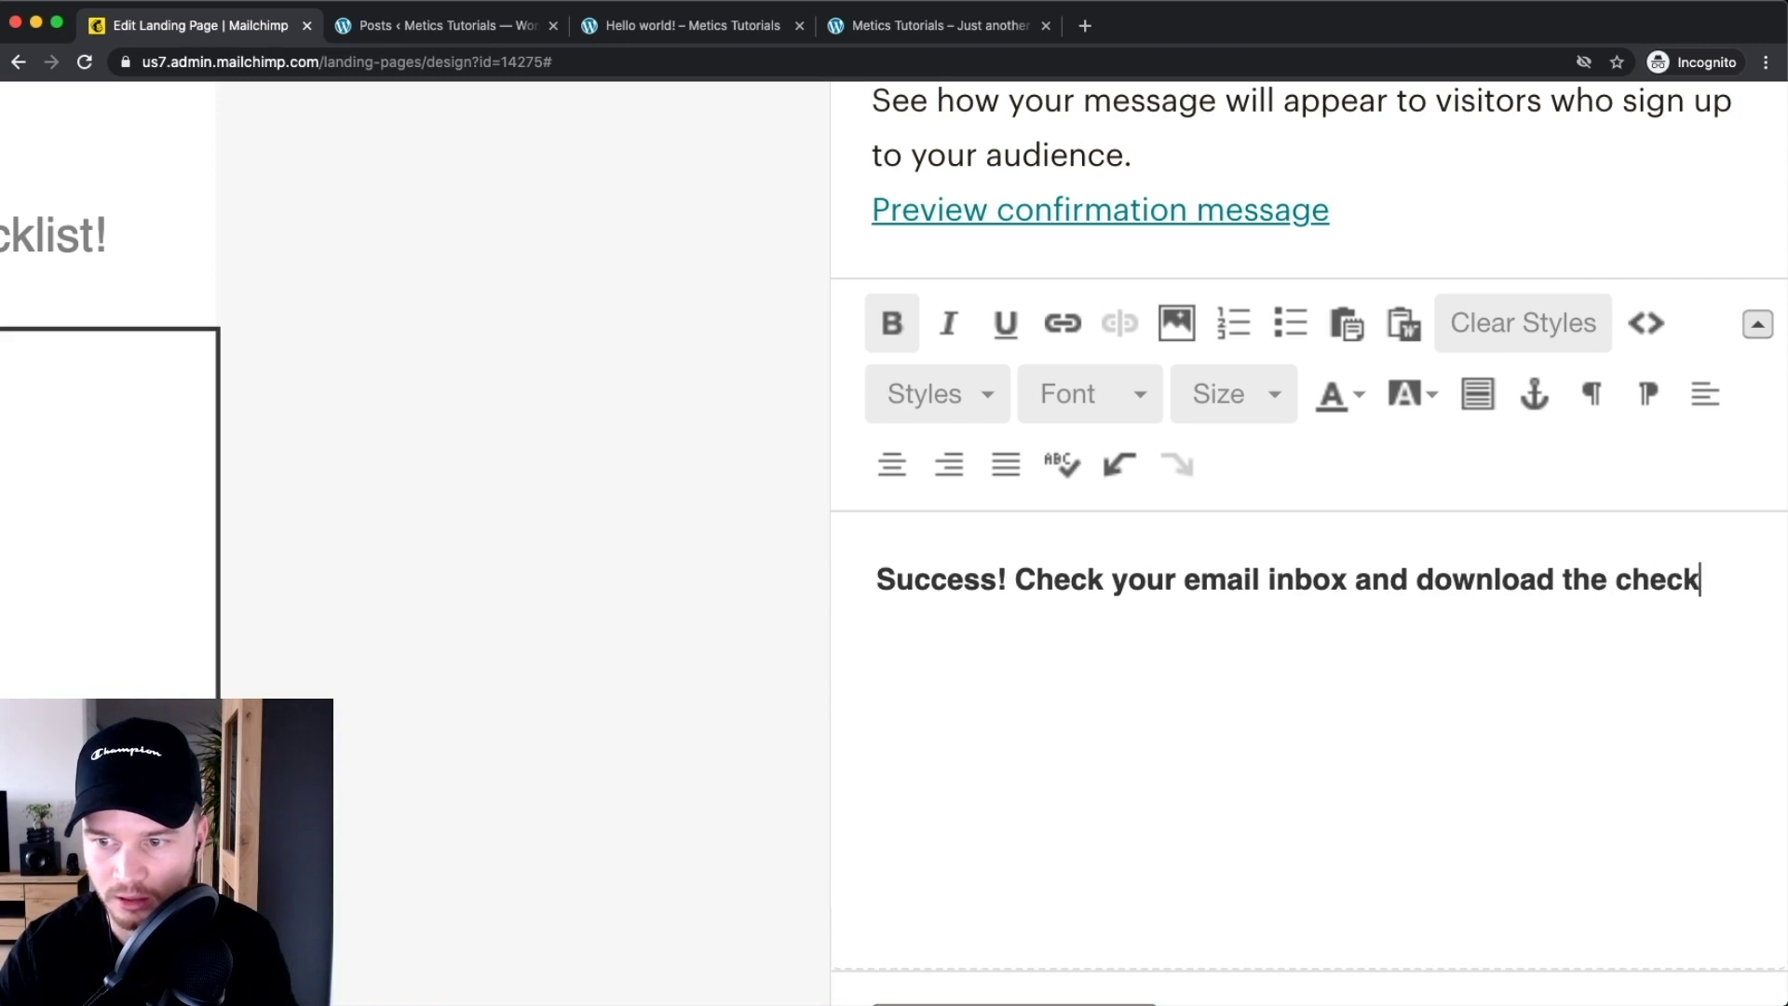
text(ist now!)
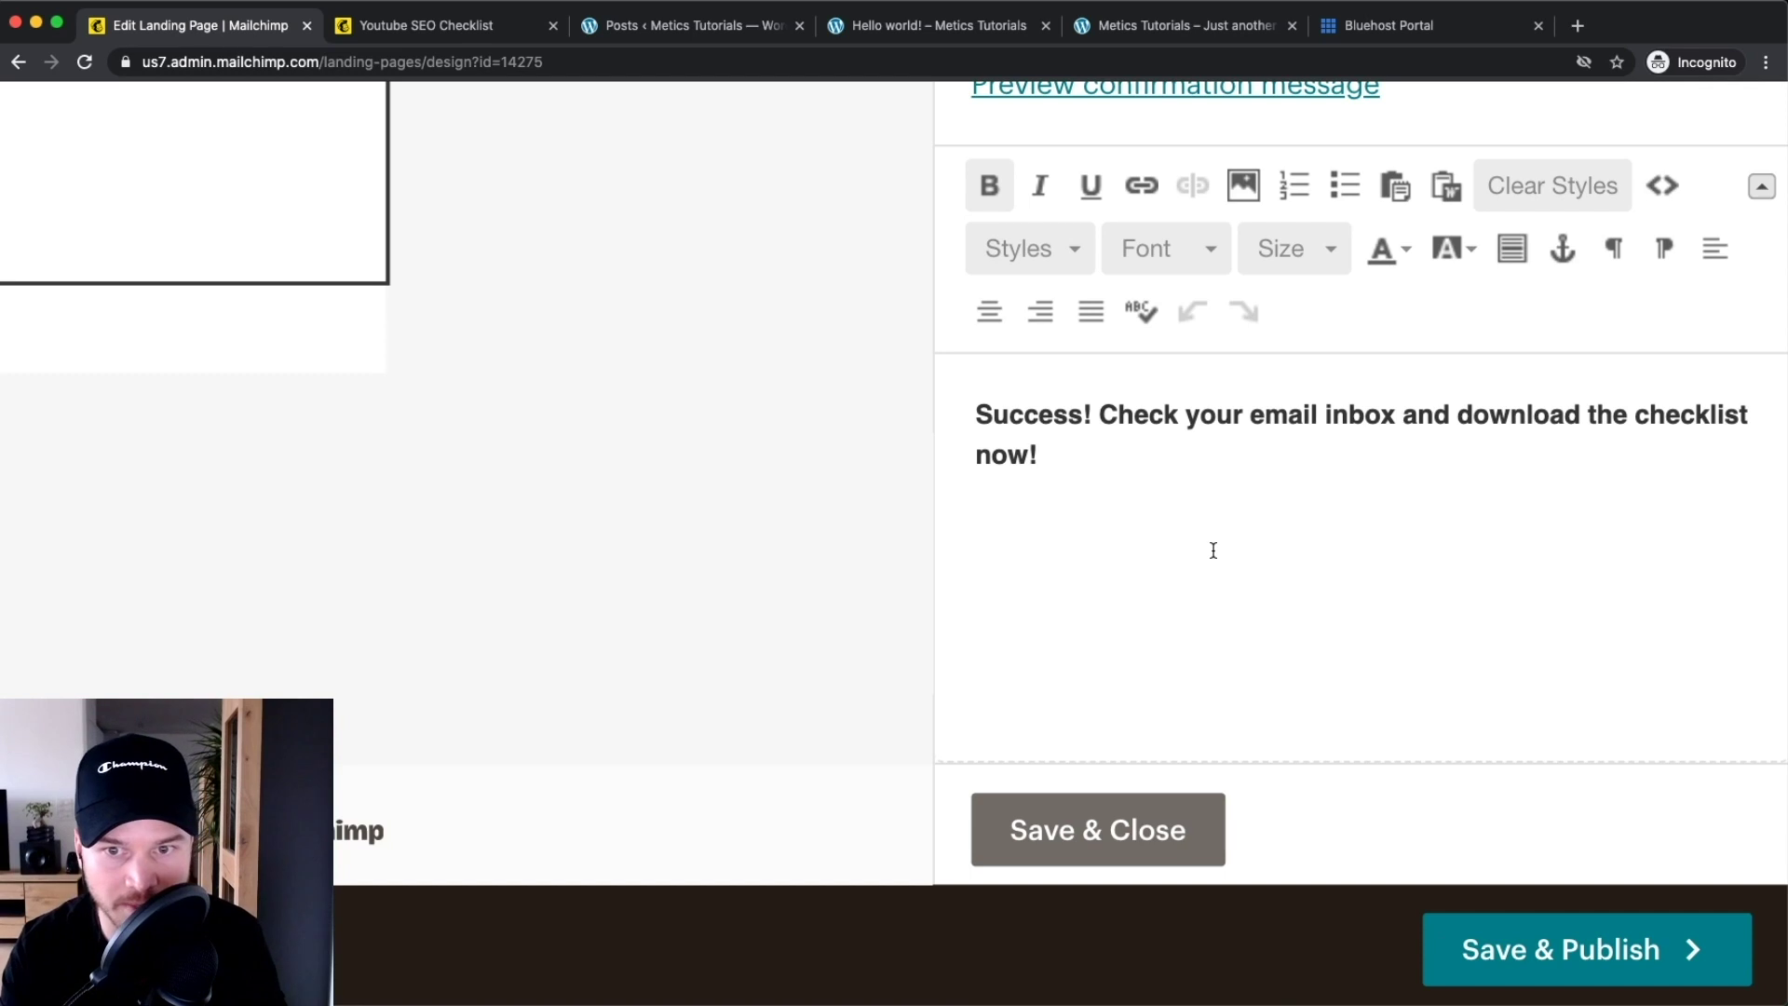
Add a 'Download your Checklist HERE!' line and select HERE to link it
key(Return)
key(Return)
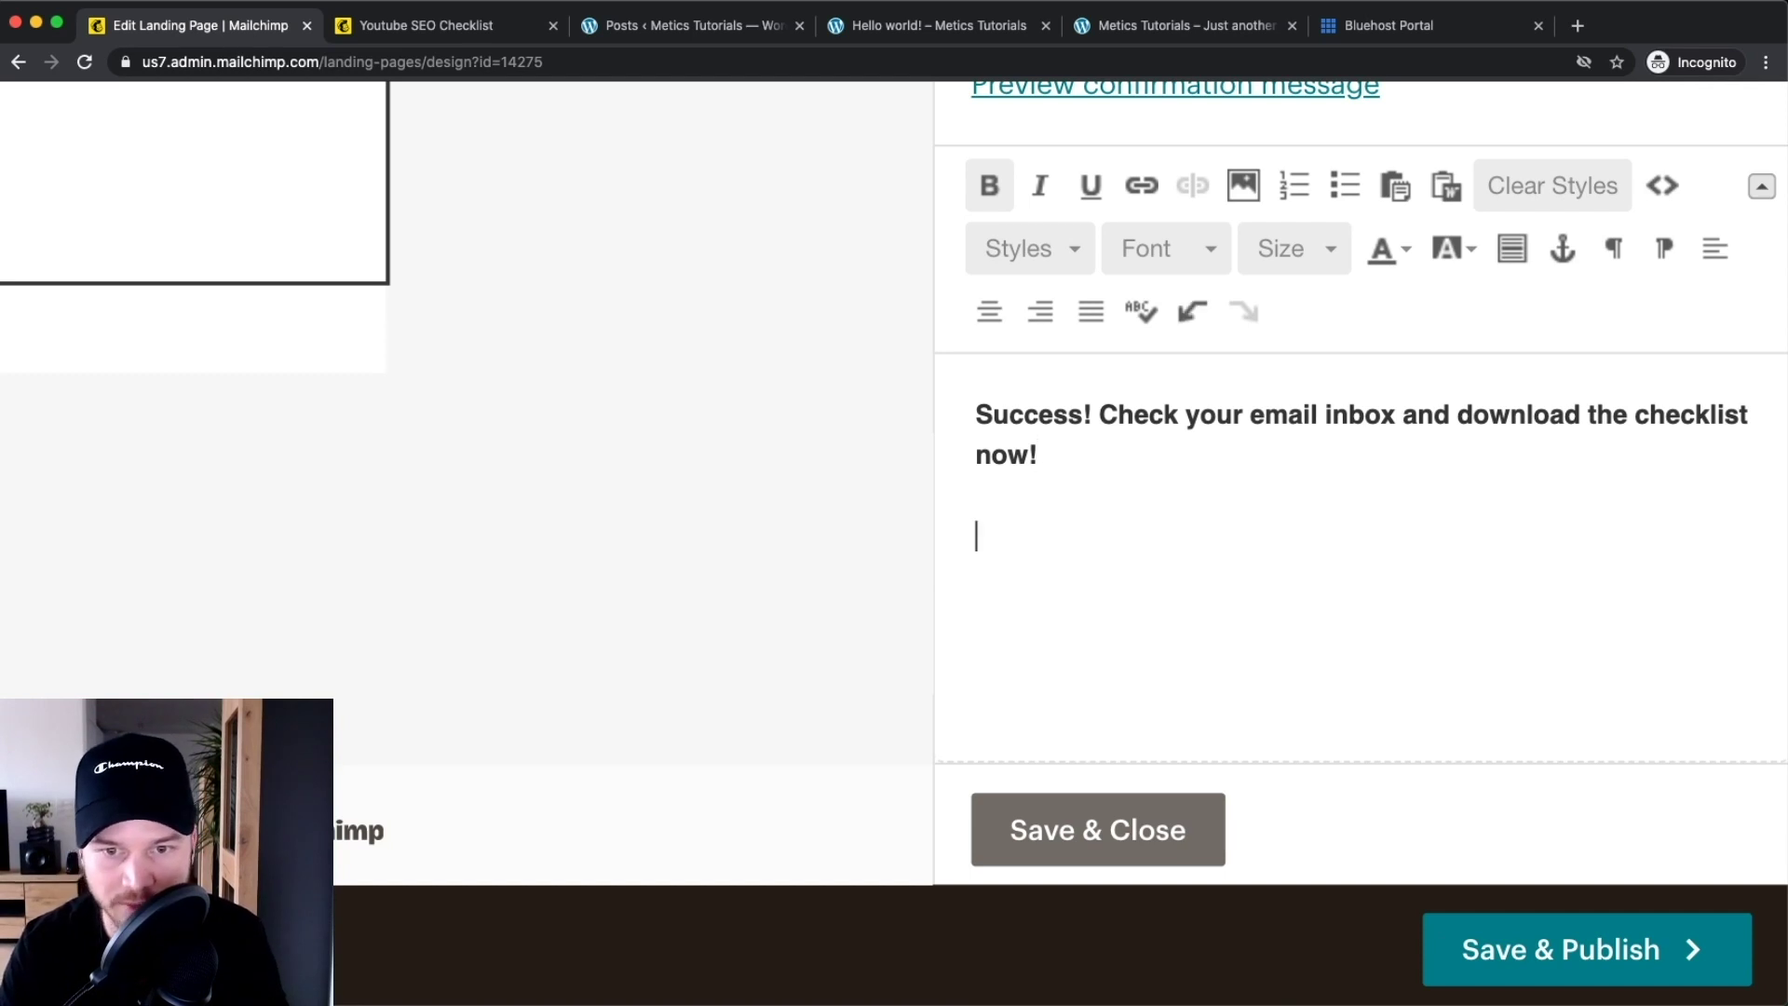
text(Download your)
text(C)
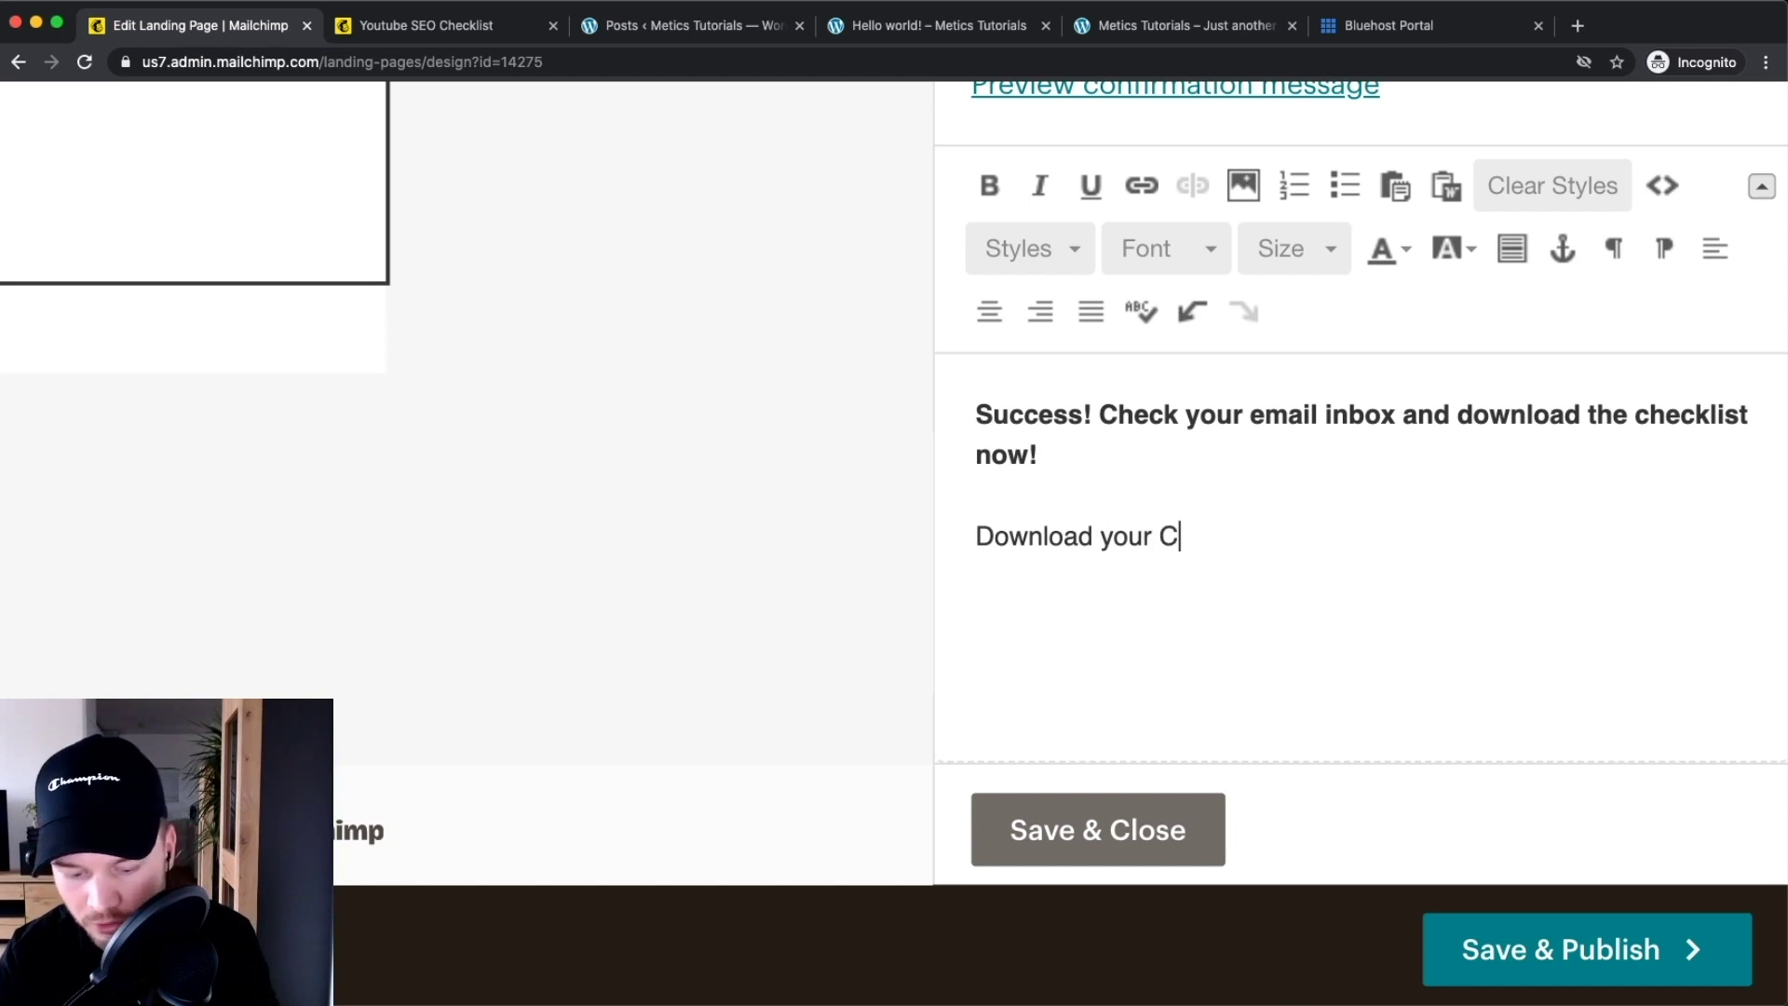
text(hecklist HERE)
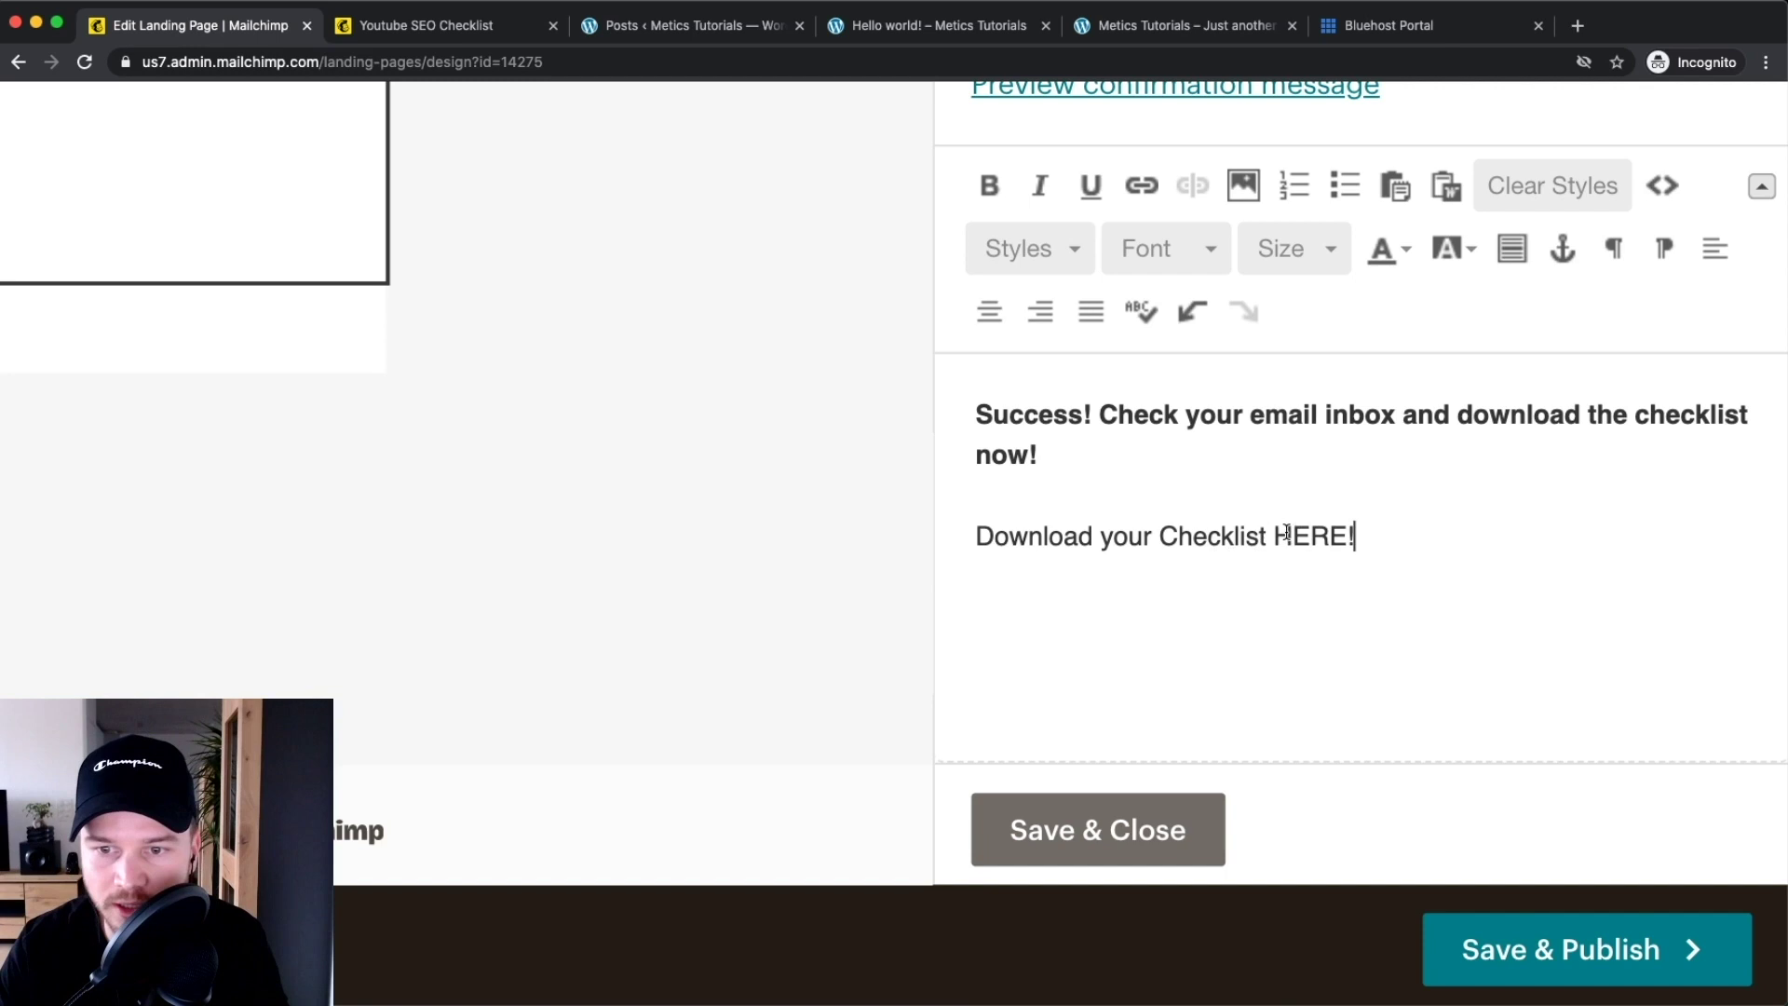
drag(1281, 533, 1341, 531)
scroll(1448, 486, up, 1)
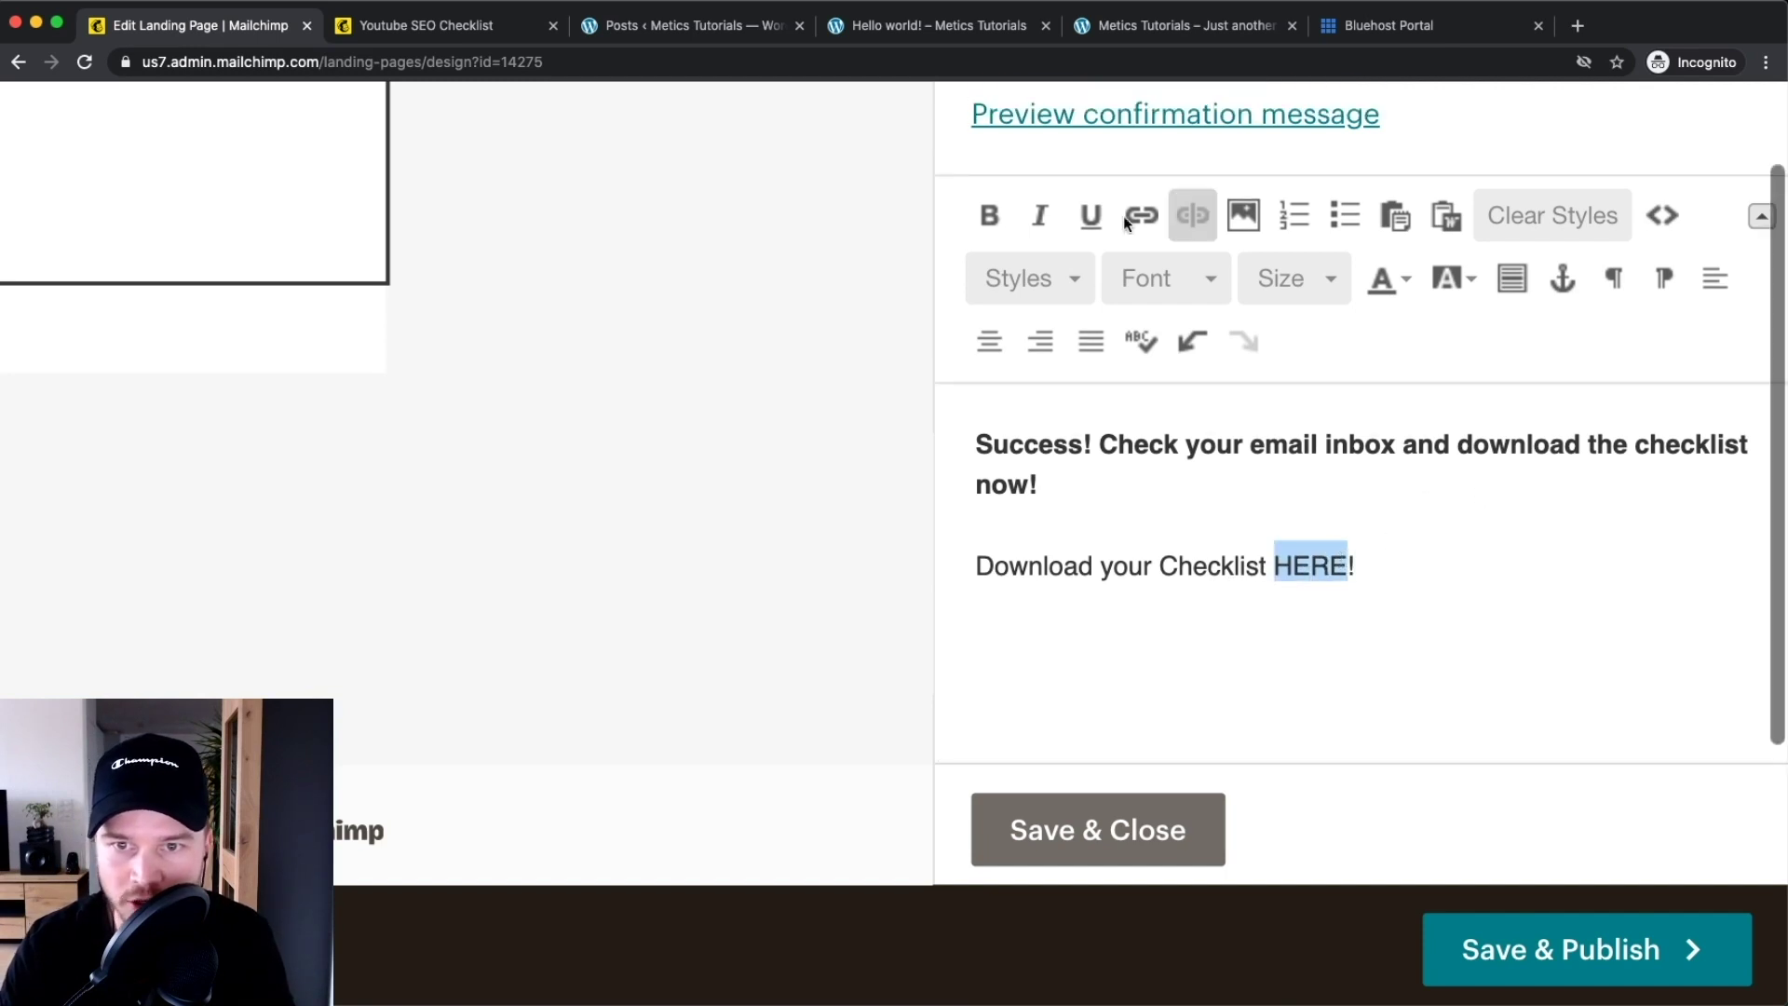
click(1144, 214)
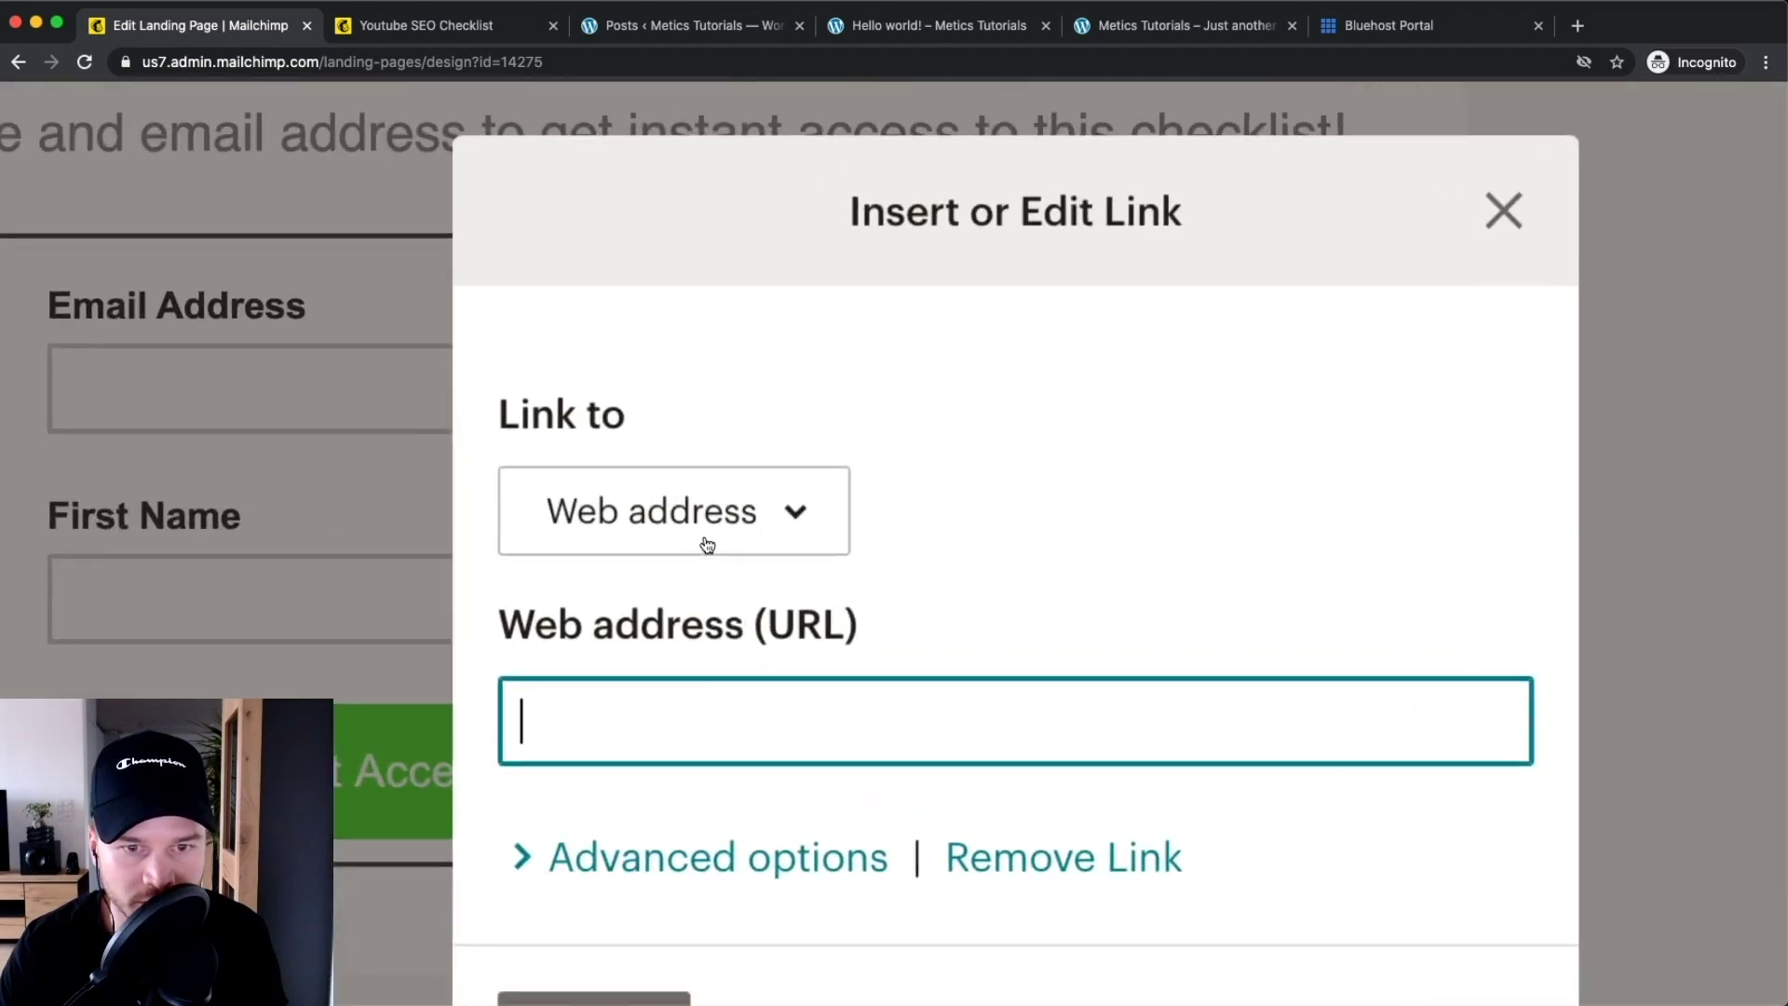
Make HERE a file link by uploading Youtube Checklist.pdf in Content Studio and inserting it
click(712, 515)
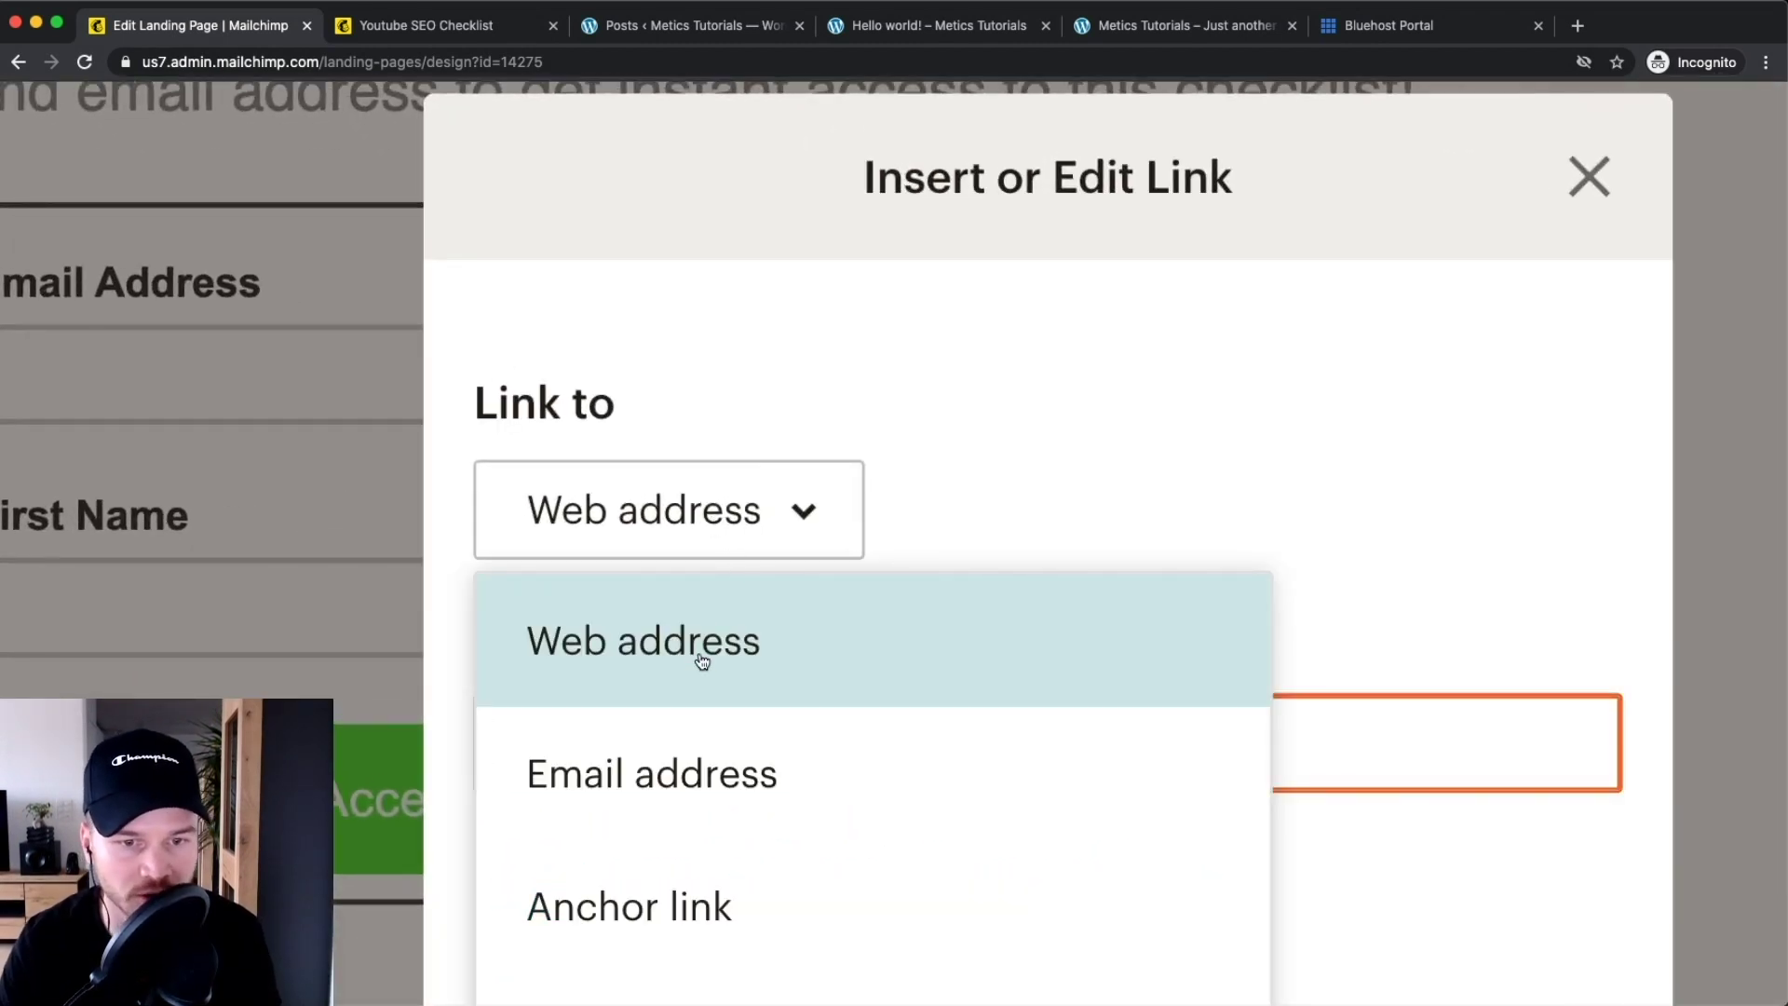
scroll(876, 685, down, 3)
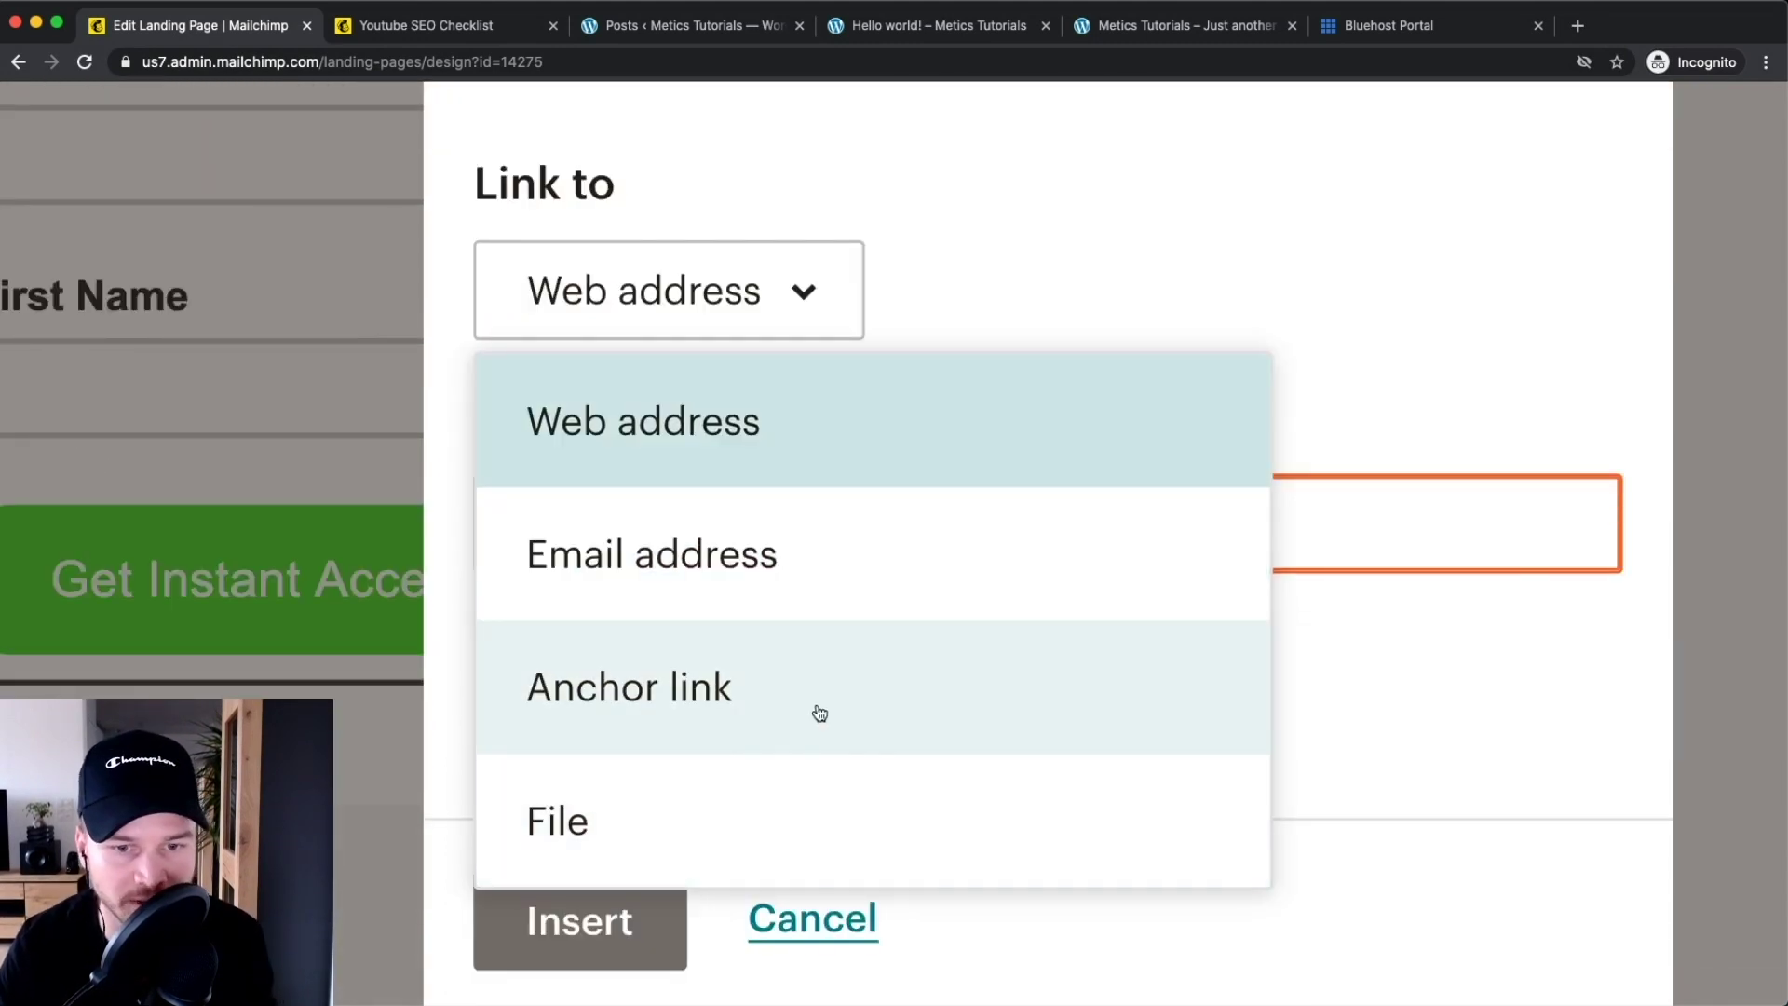
scroll(773, 745, down, 1)
click(658, 758)
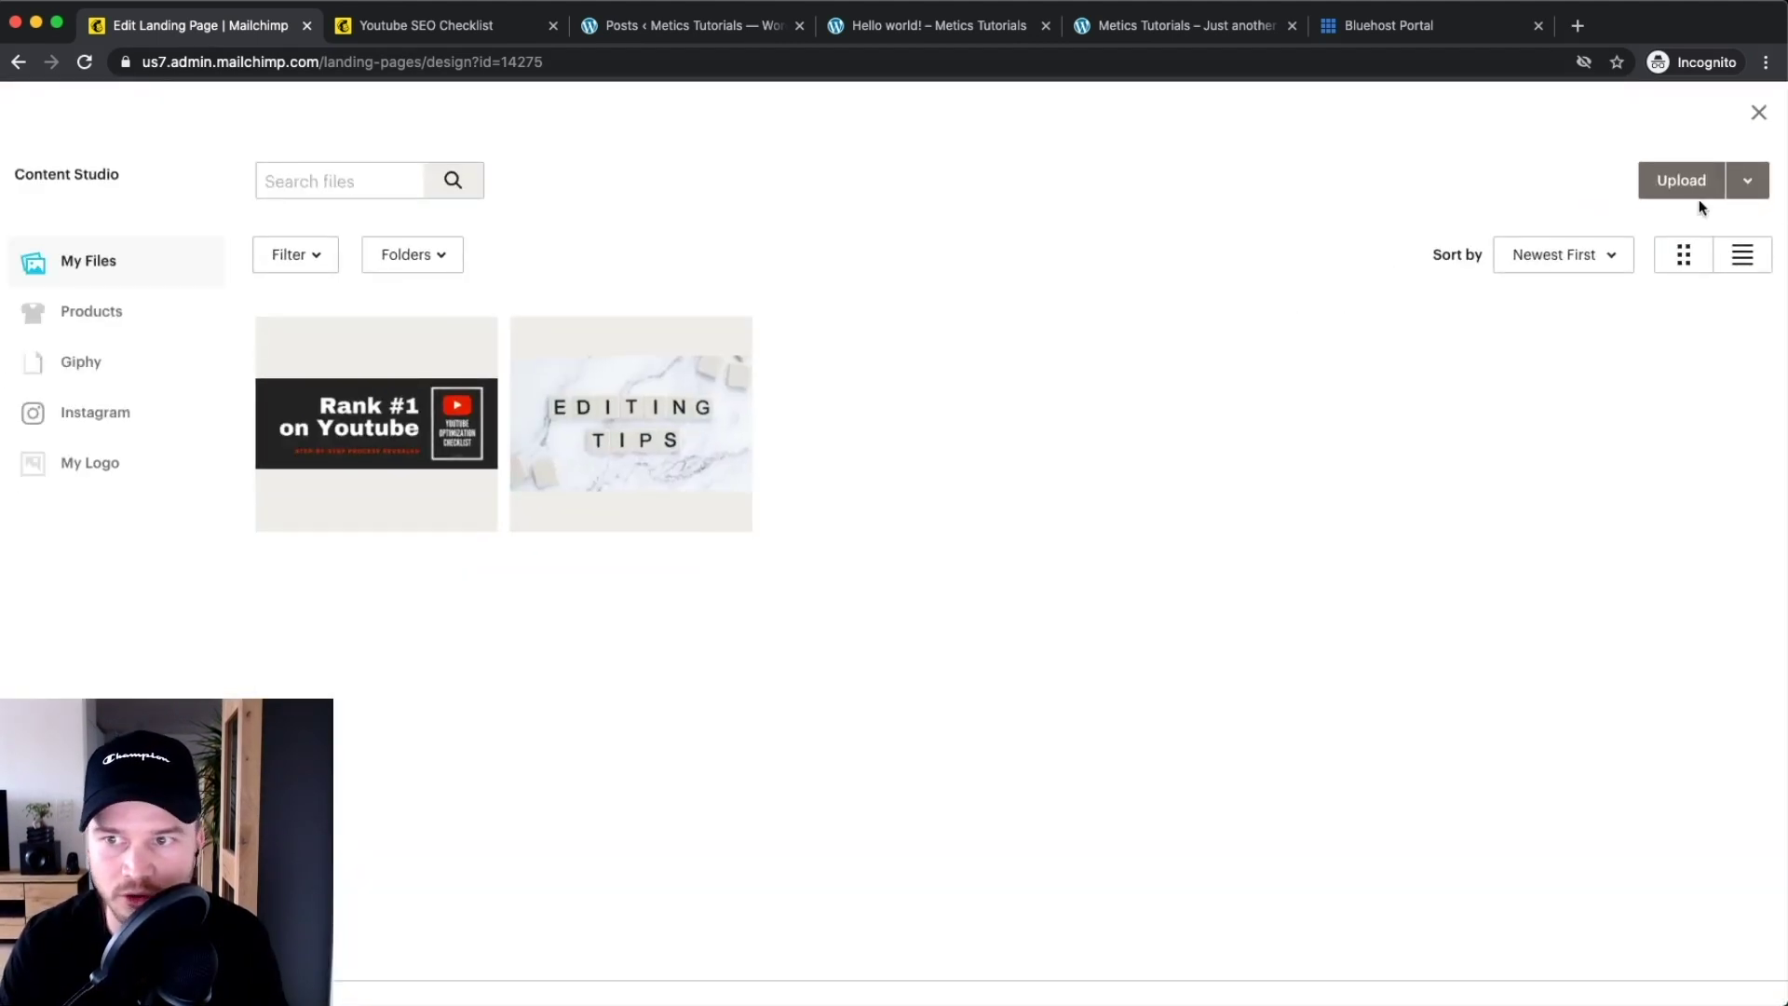
click(1693, 192)
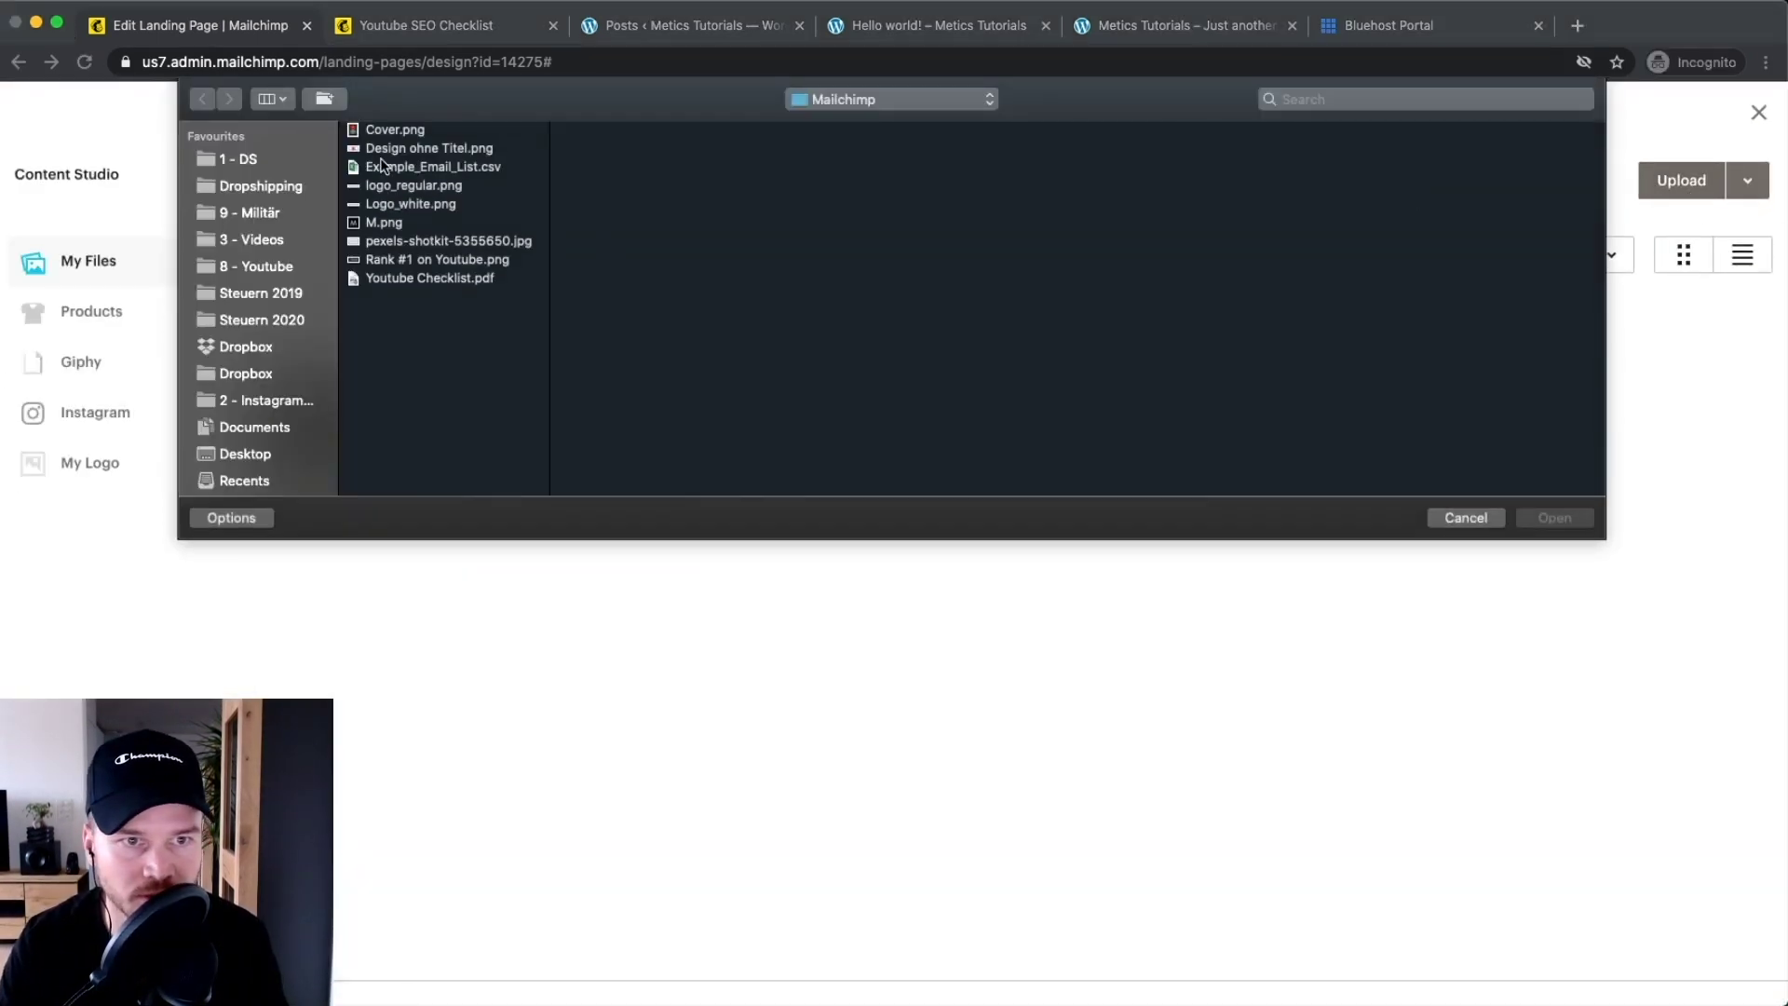
click(426, 279)
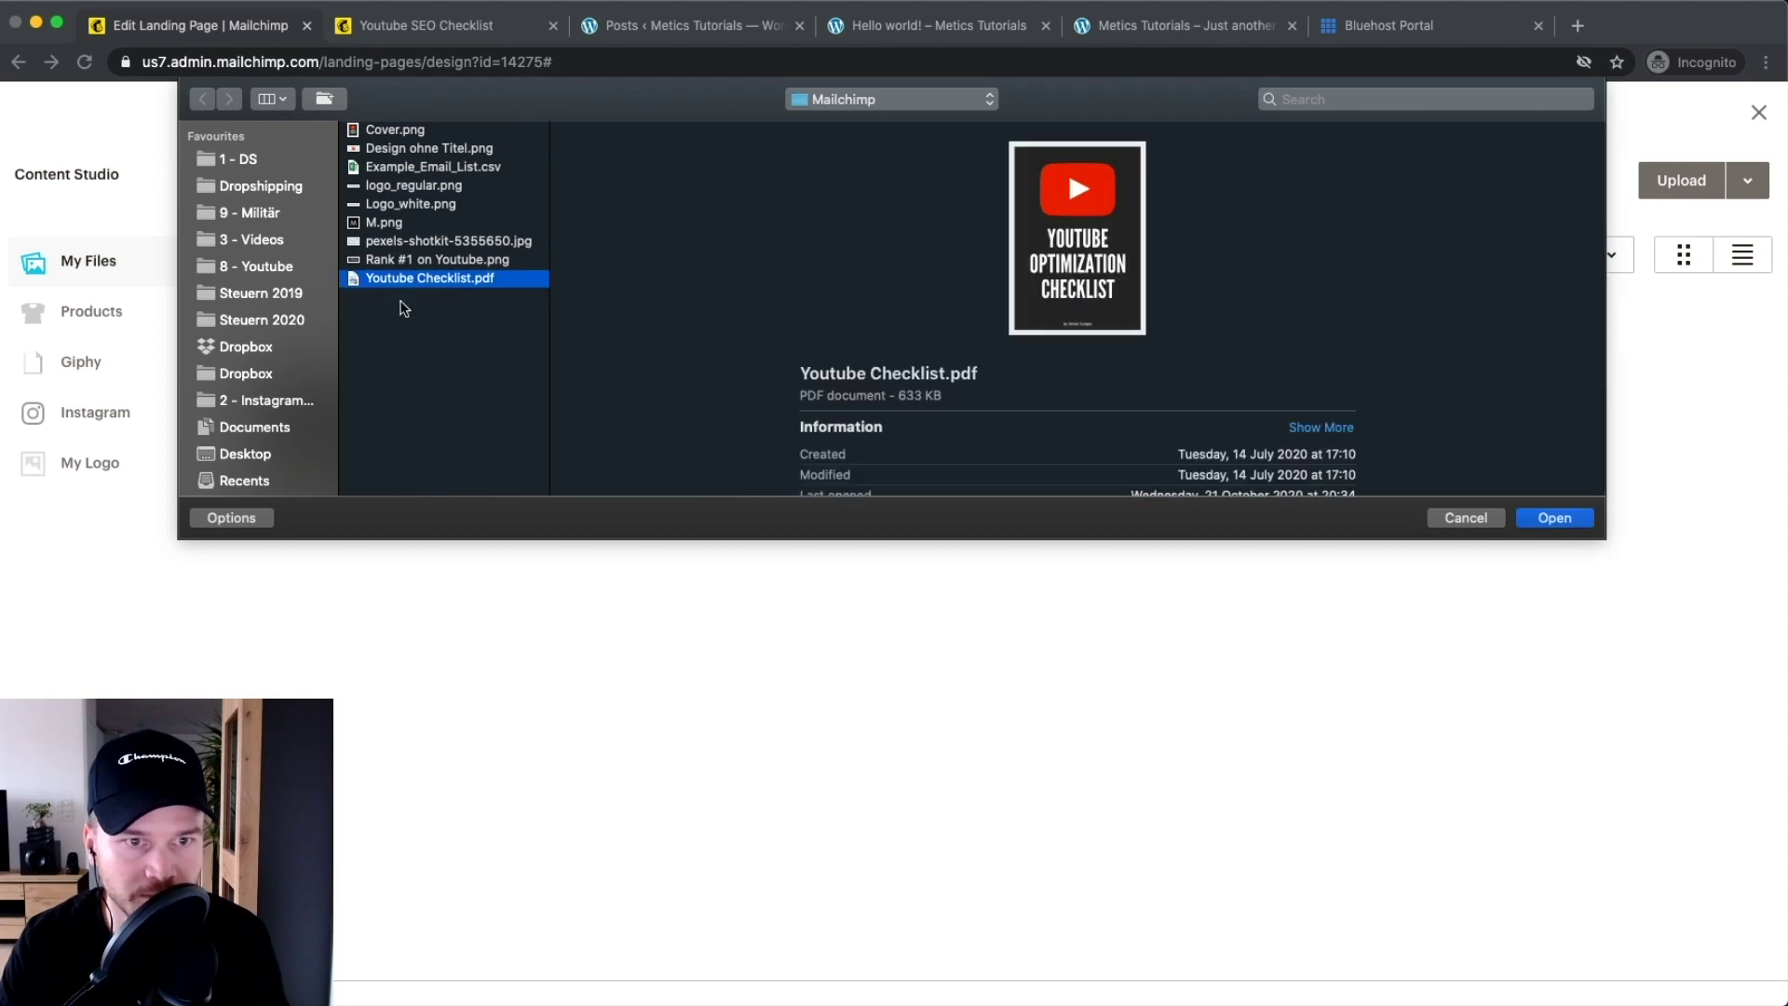
click(1544, 518)
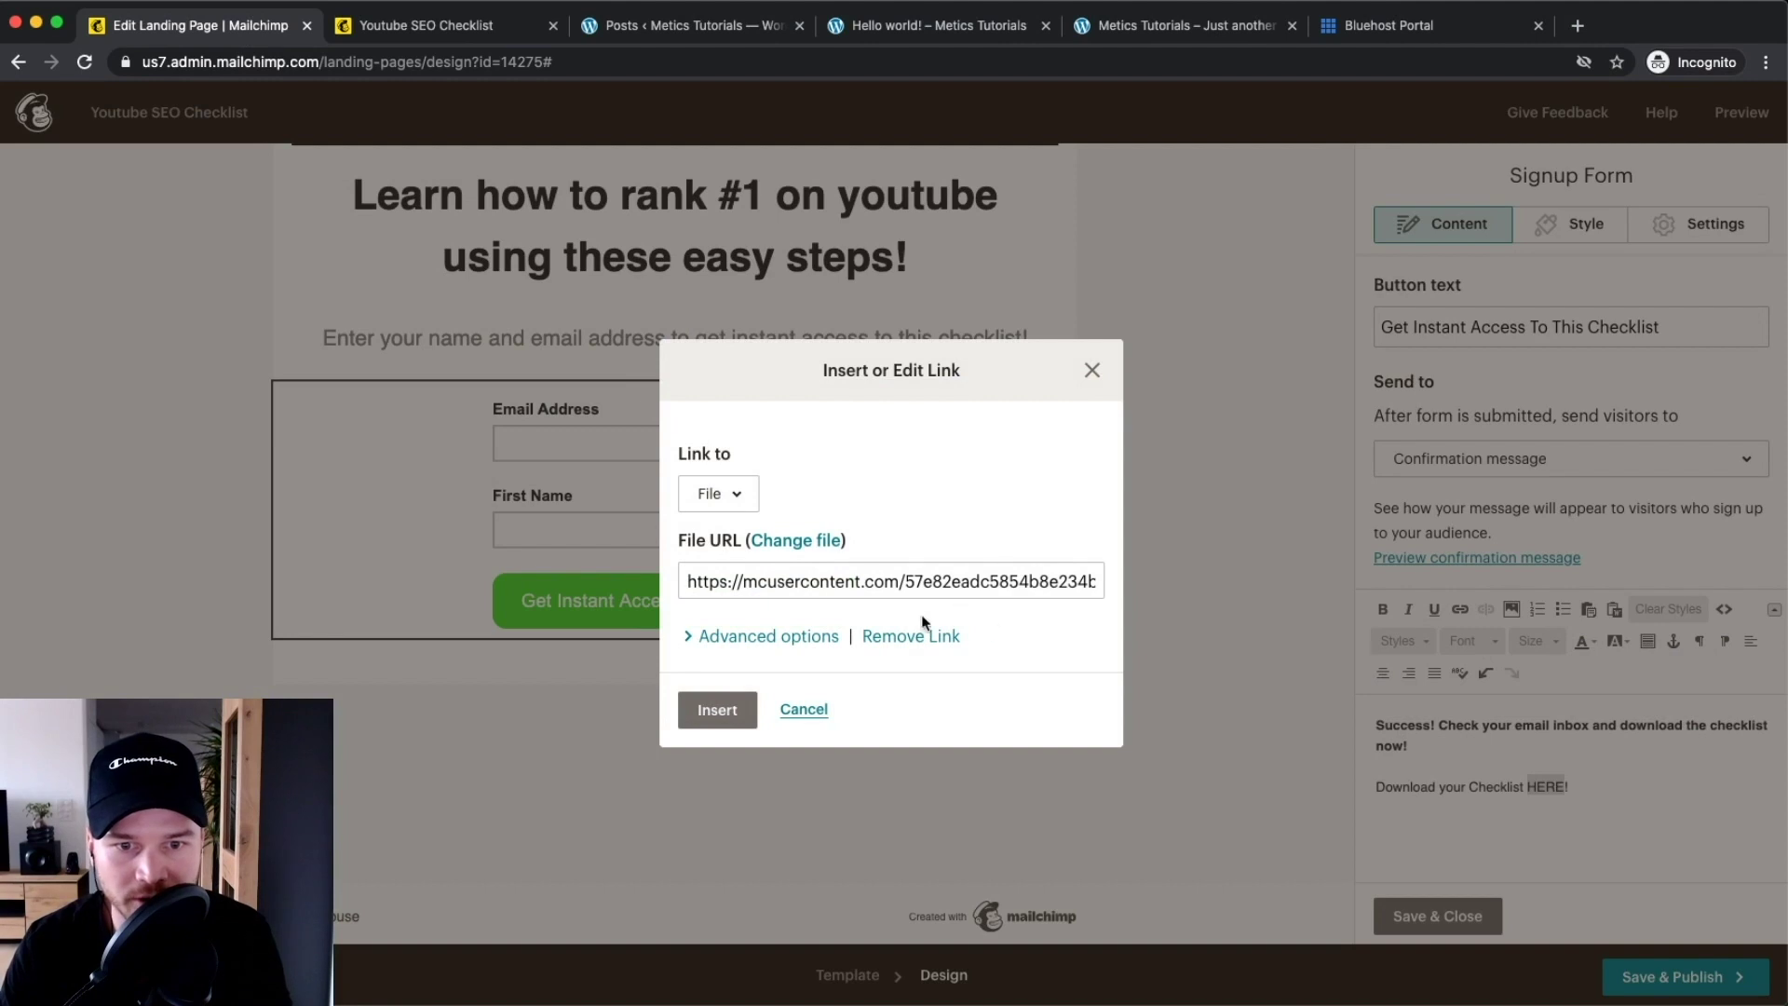
click(739, 705)
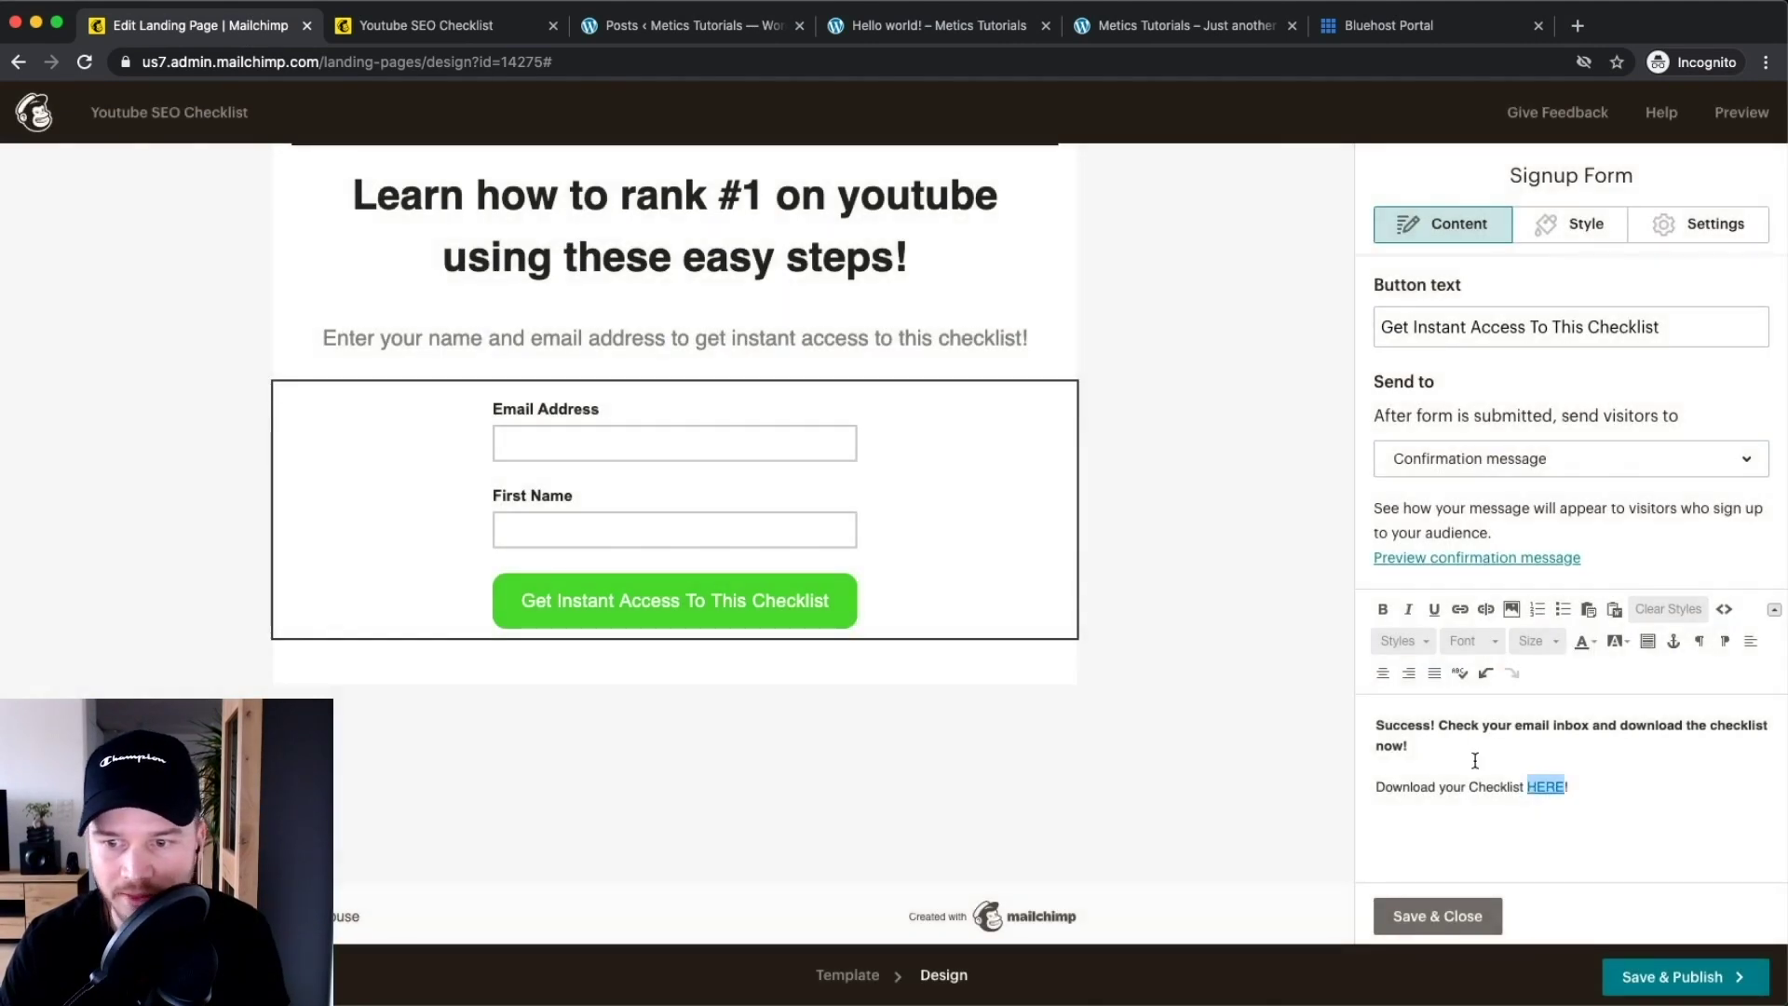
click(1476, 761)
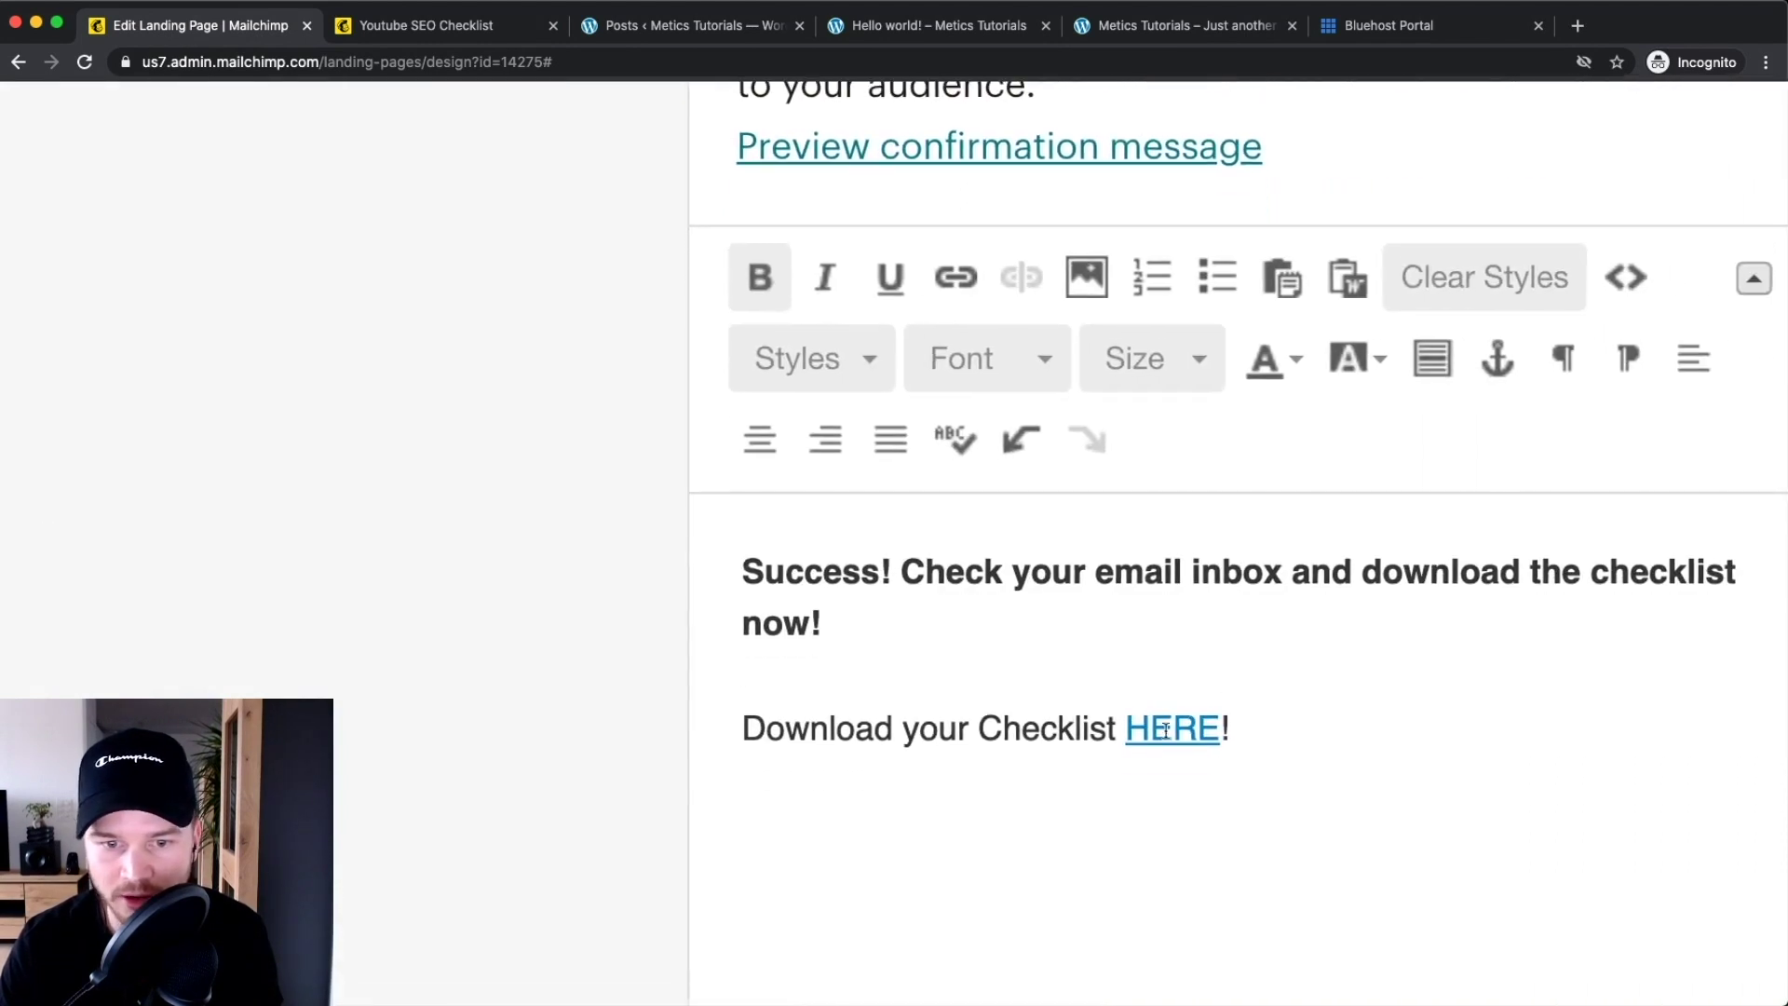
Delete the 'Check your email inbox' sentence and make the download line bold
drag(741, 728, 1230, 713)
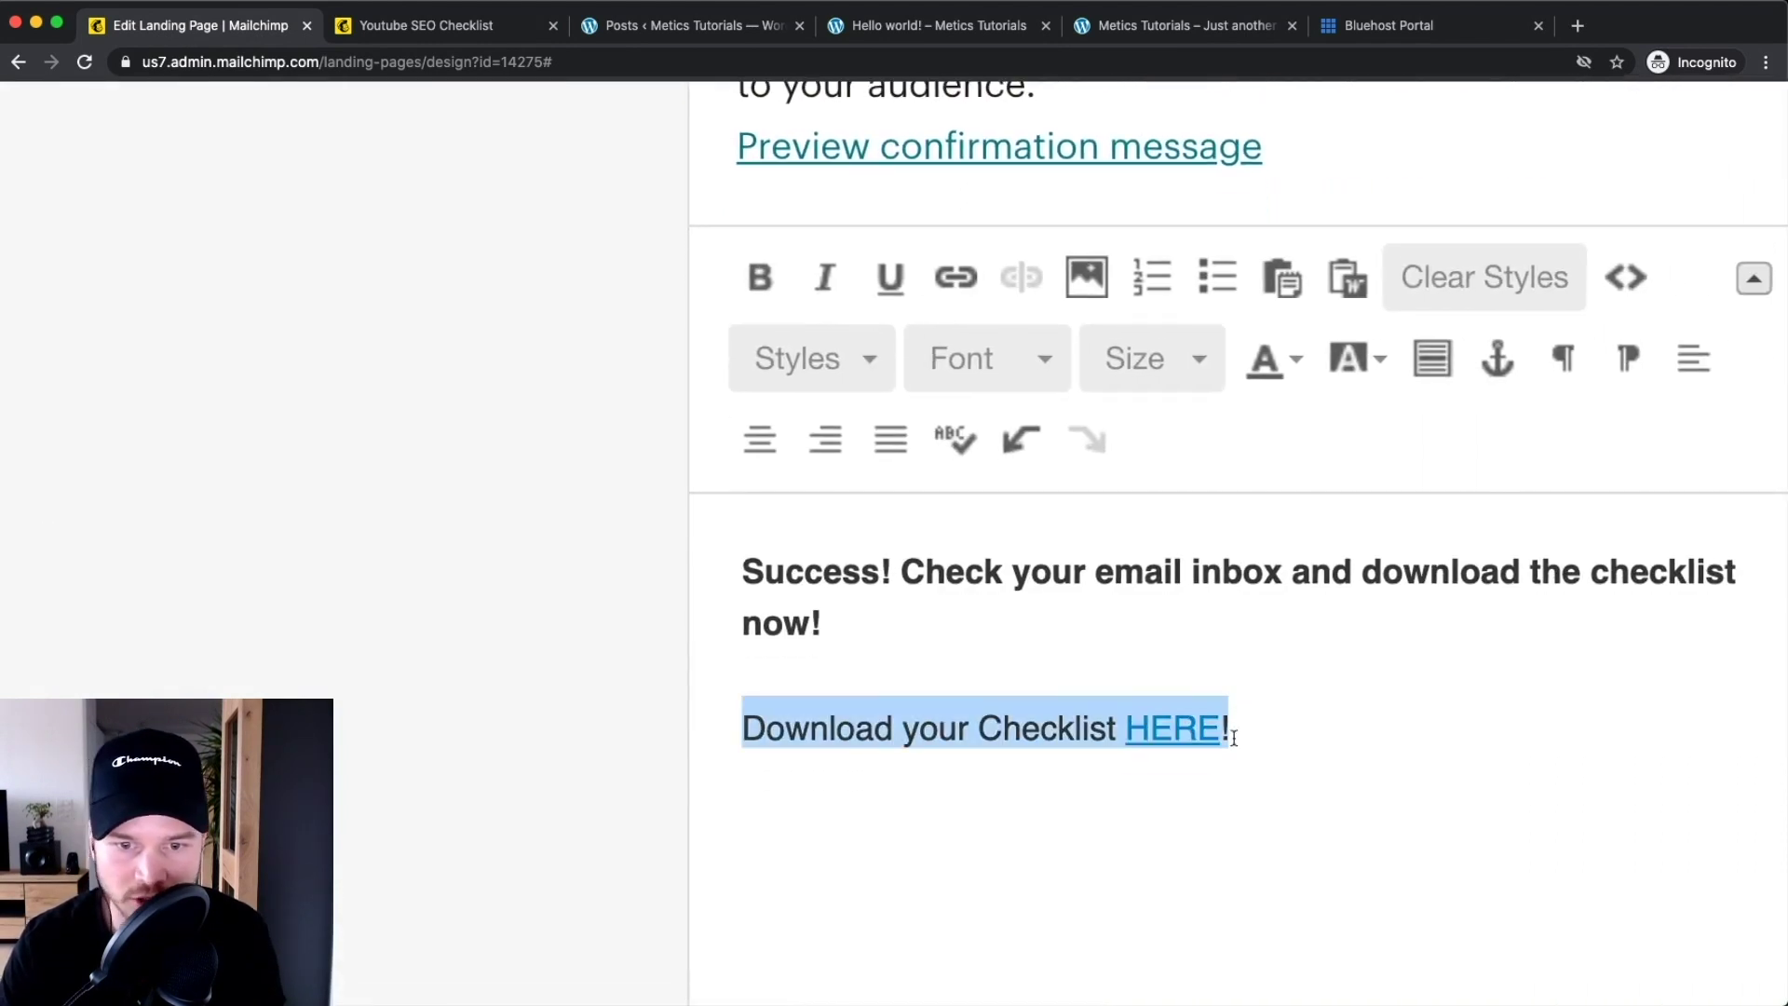
click(745, 722)
drag(831, 624, 903, 572)
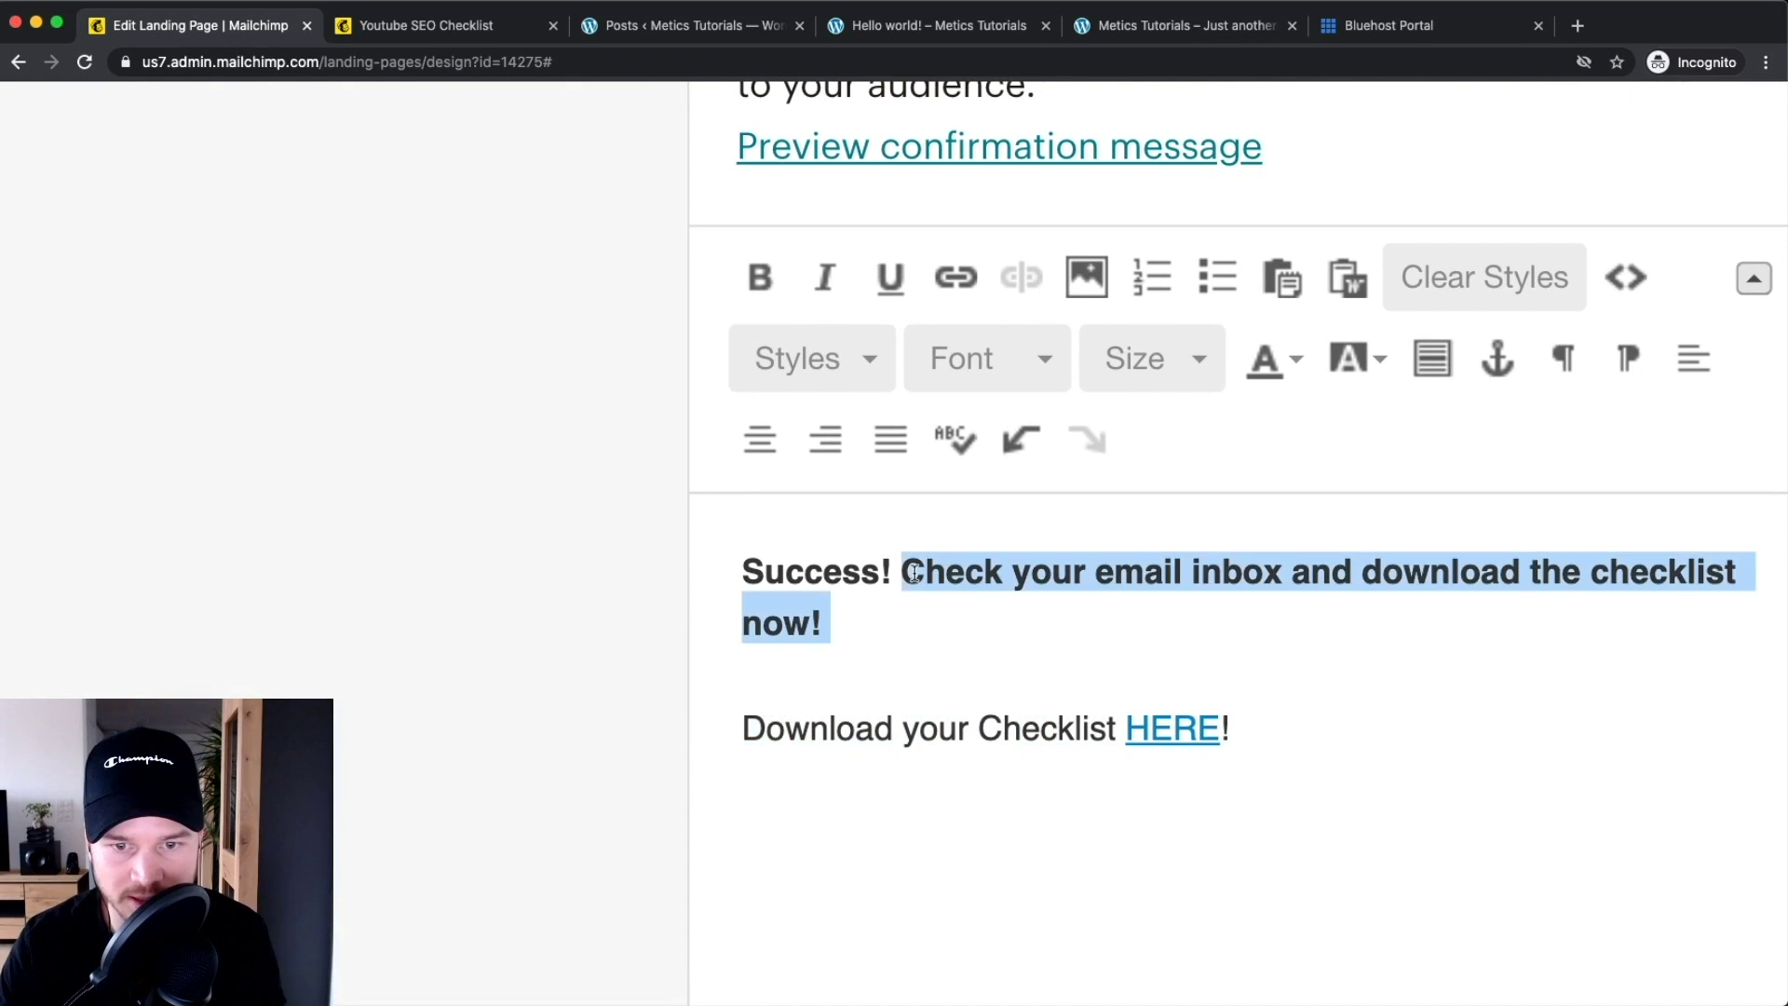
key(BackSpace)
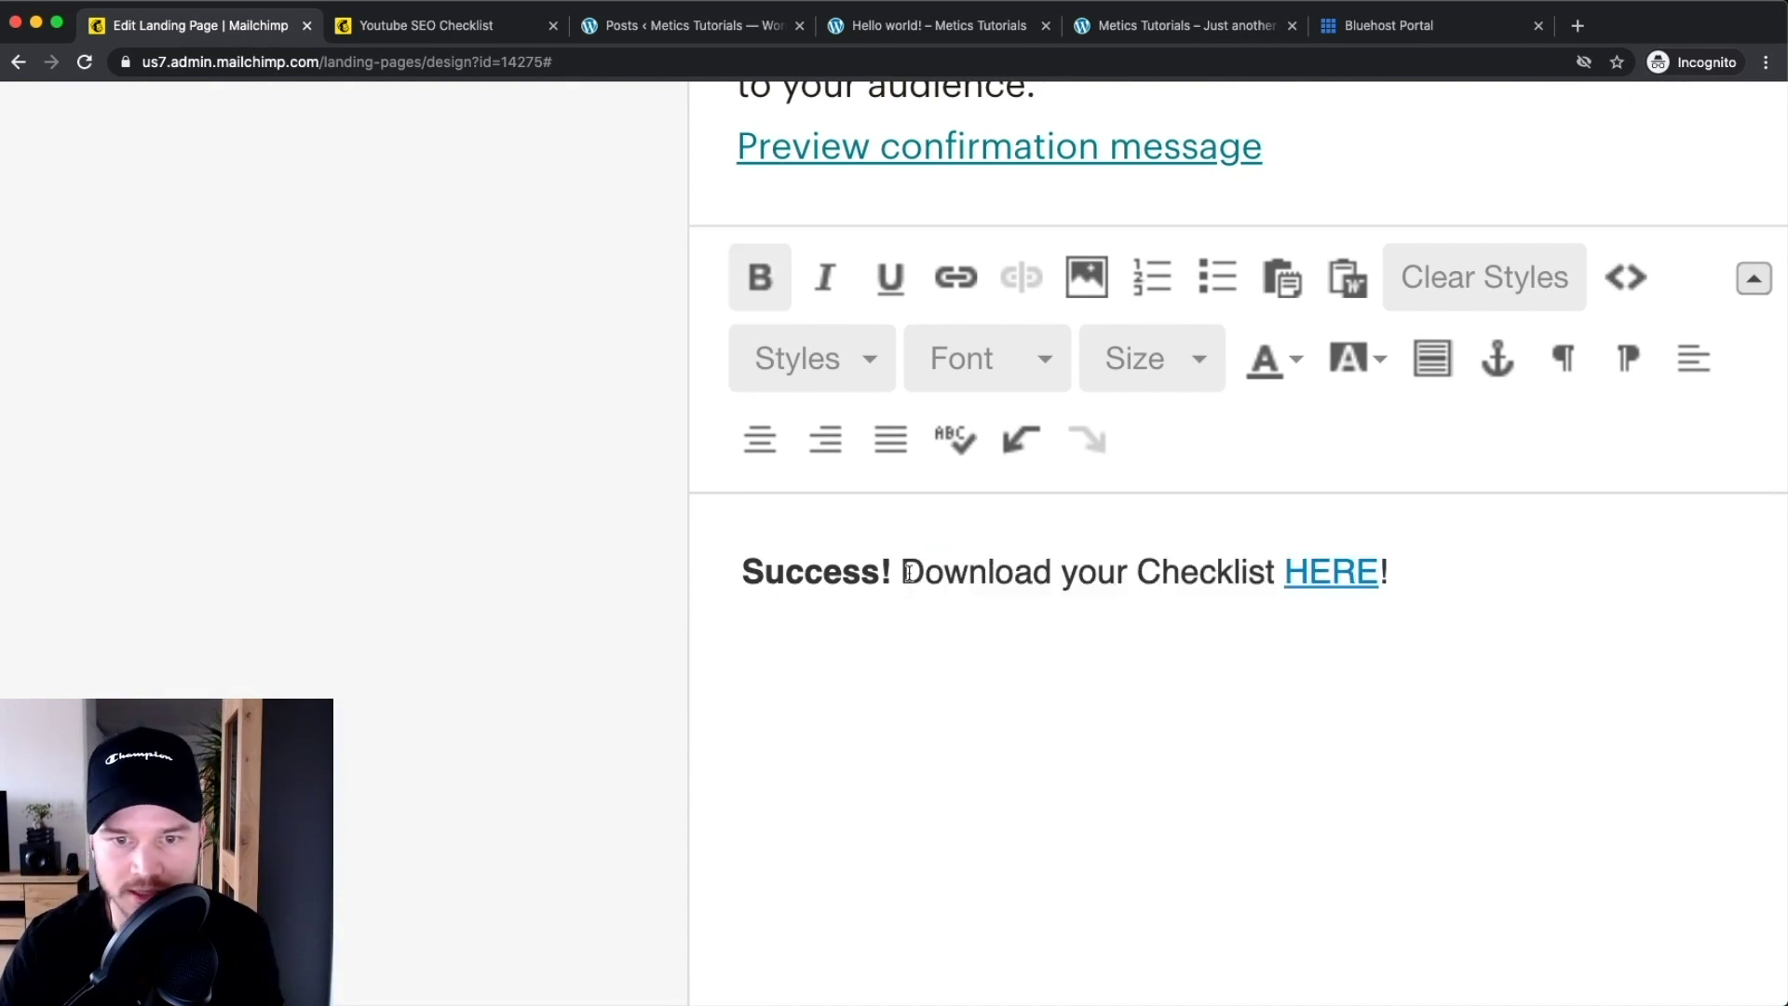
drag(903, 572, 1416, 559)
key(super+b)
click(1439, 680)
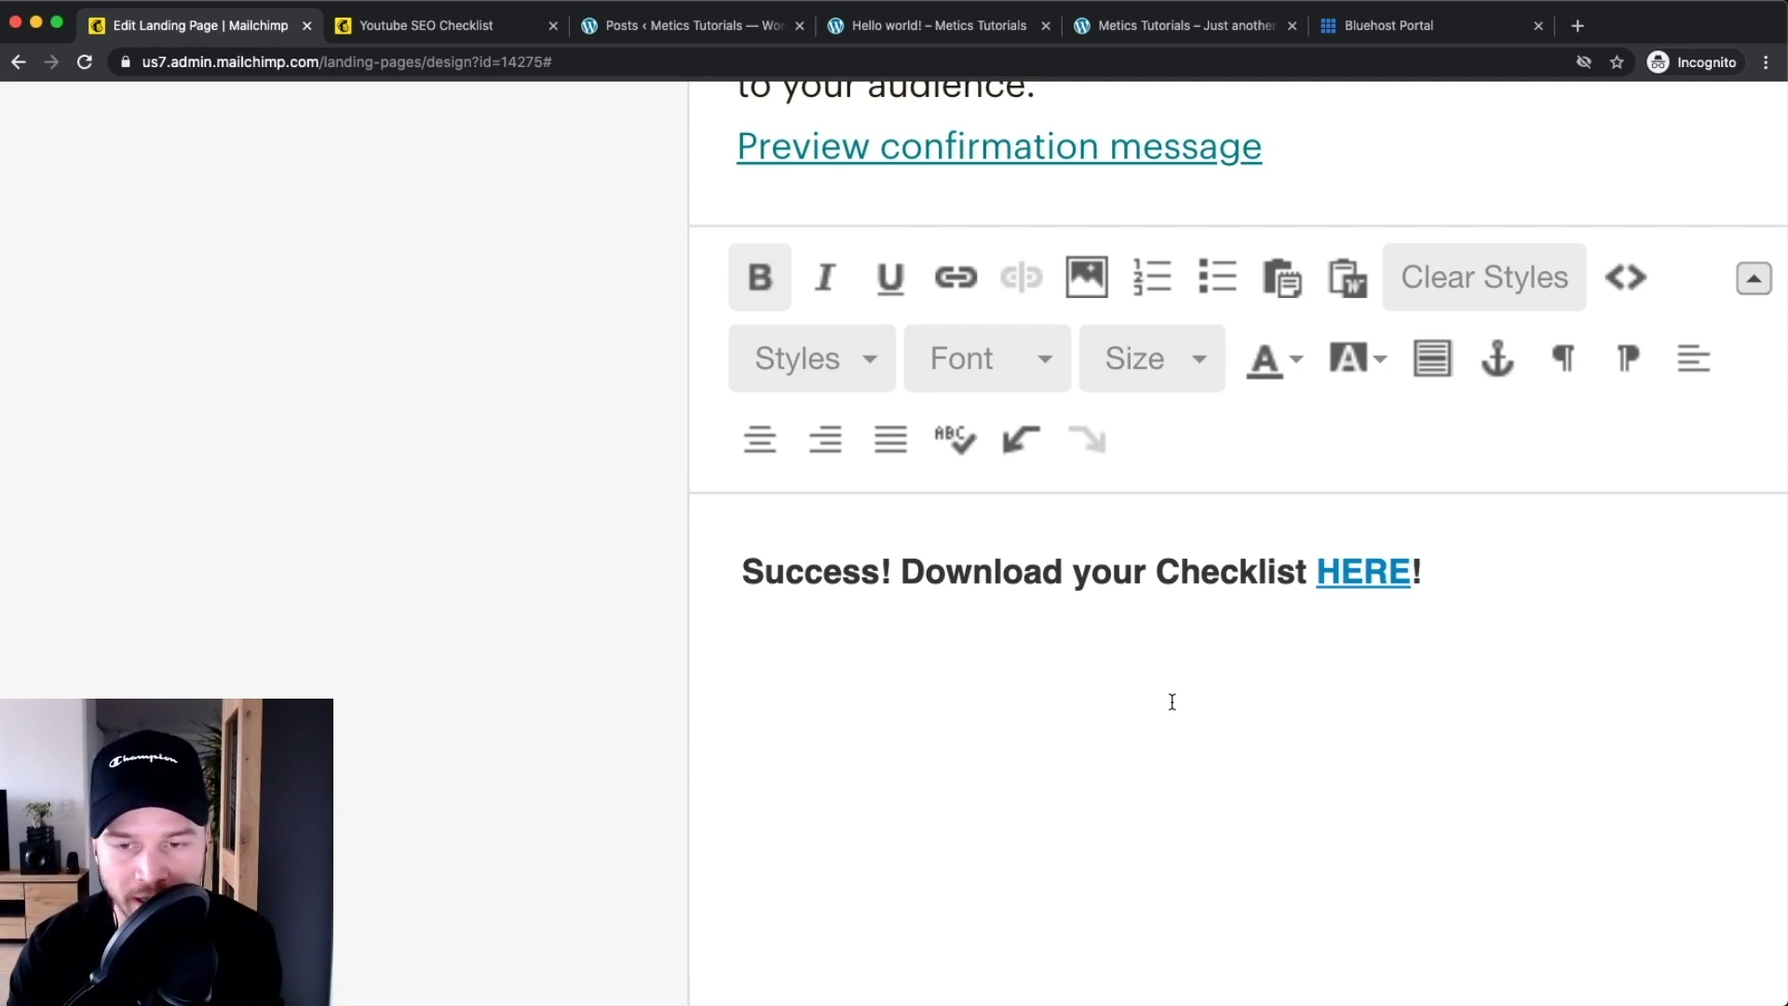
key(super+0)
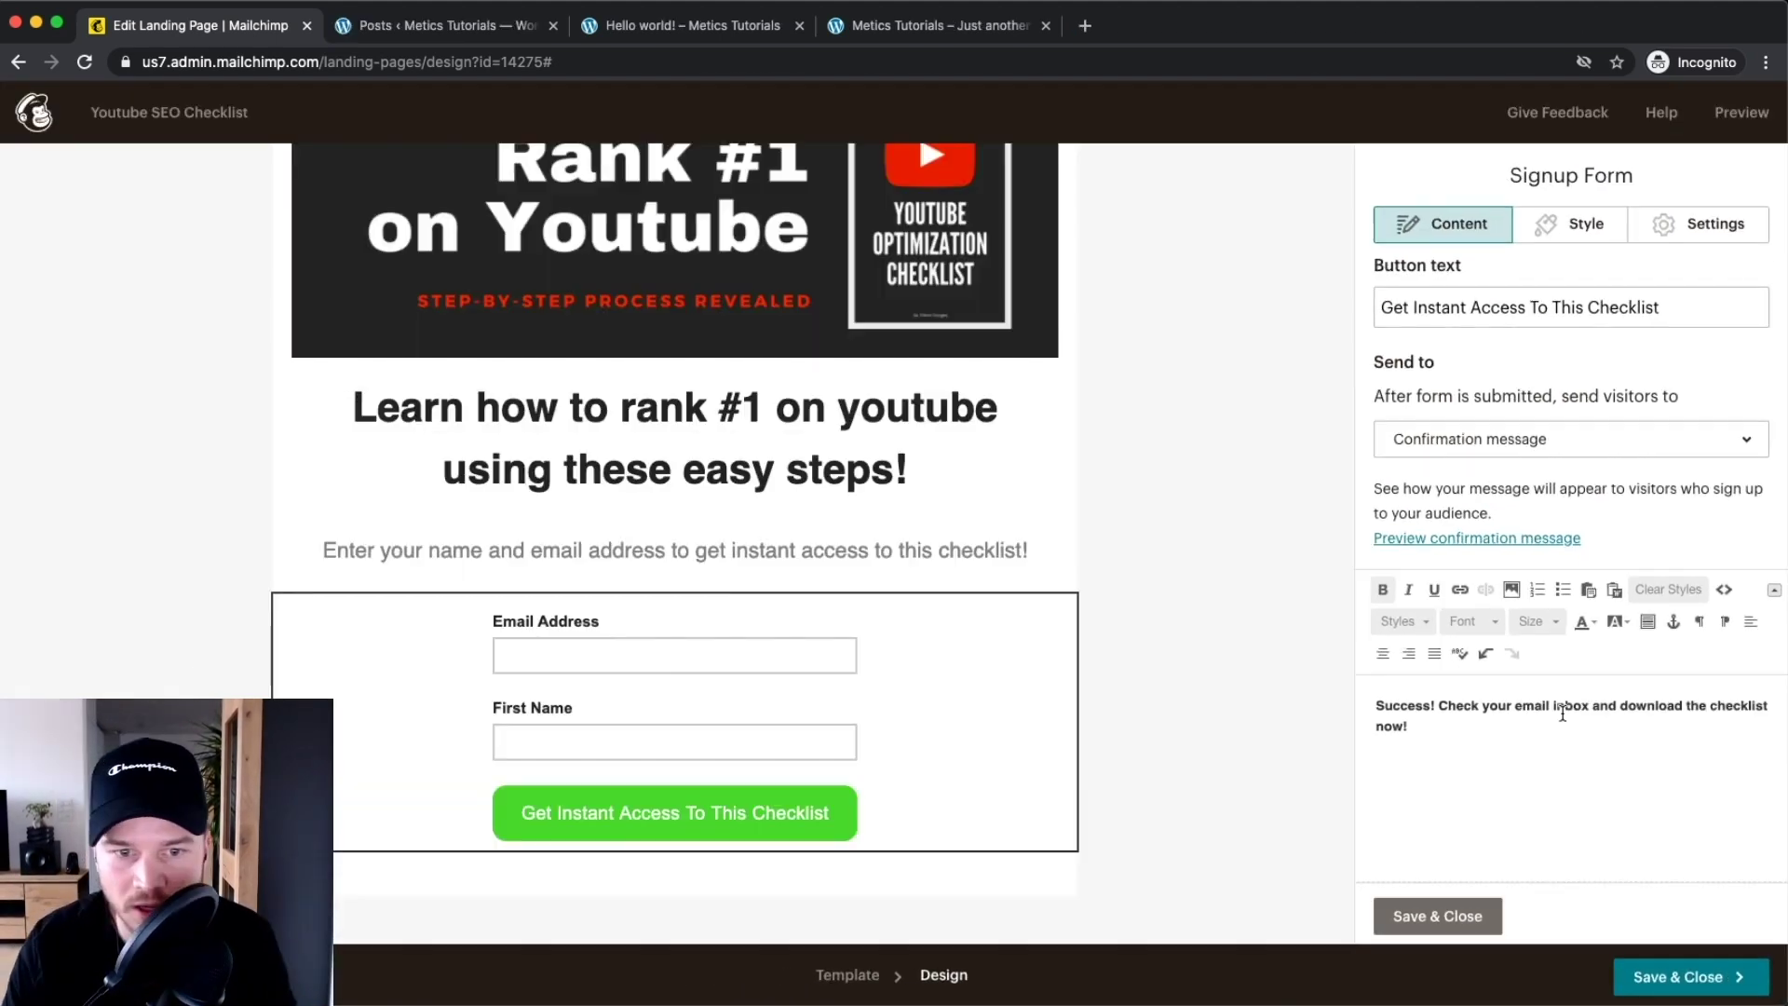
Save and close the signup form settings
click(1431, 918)
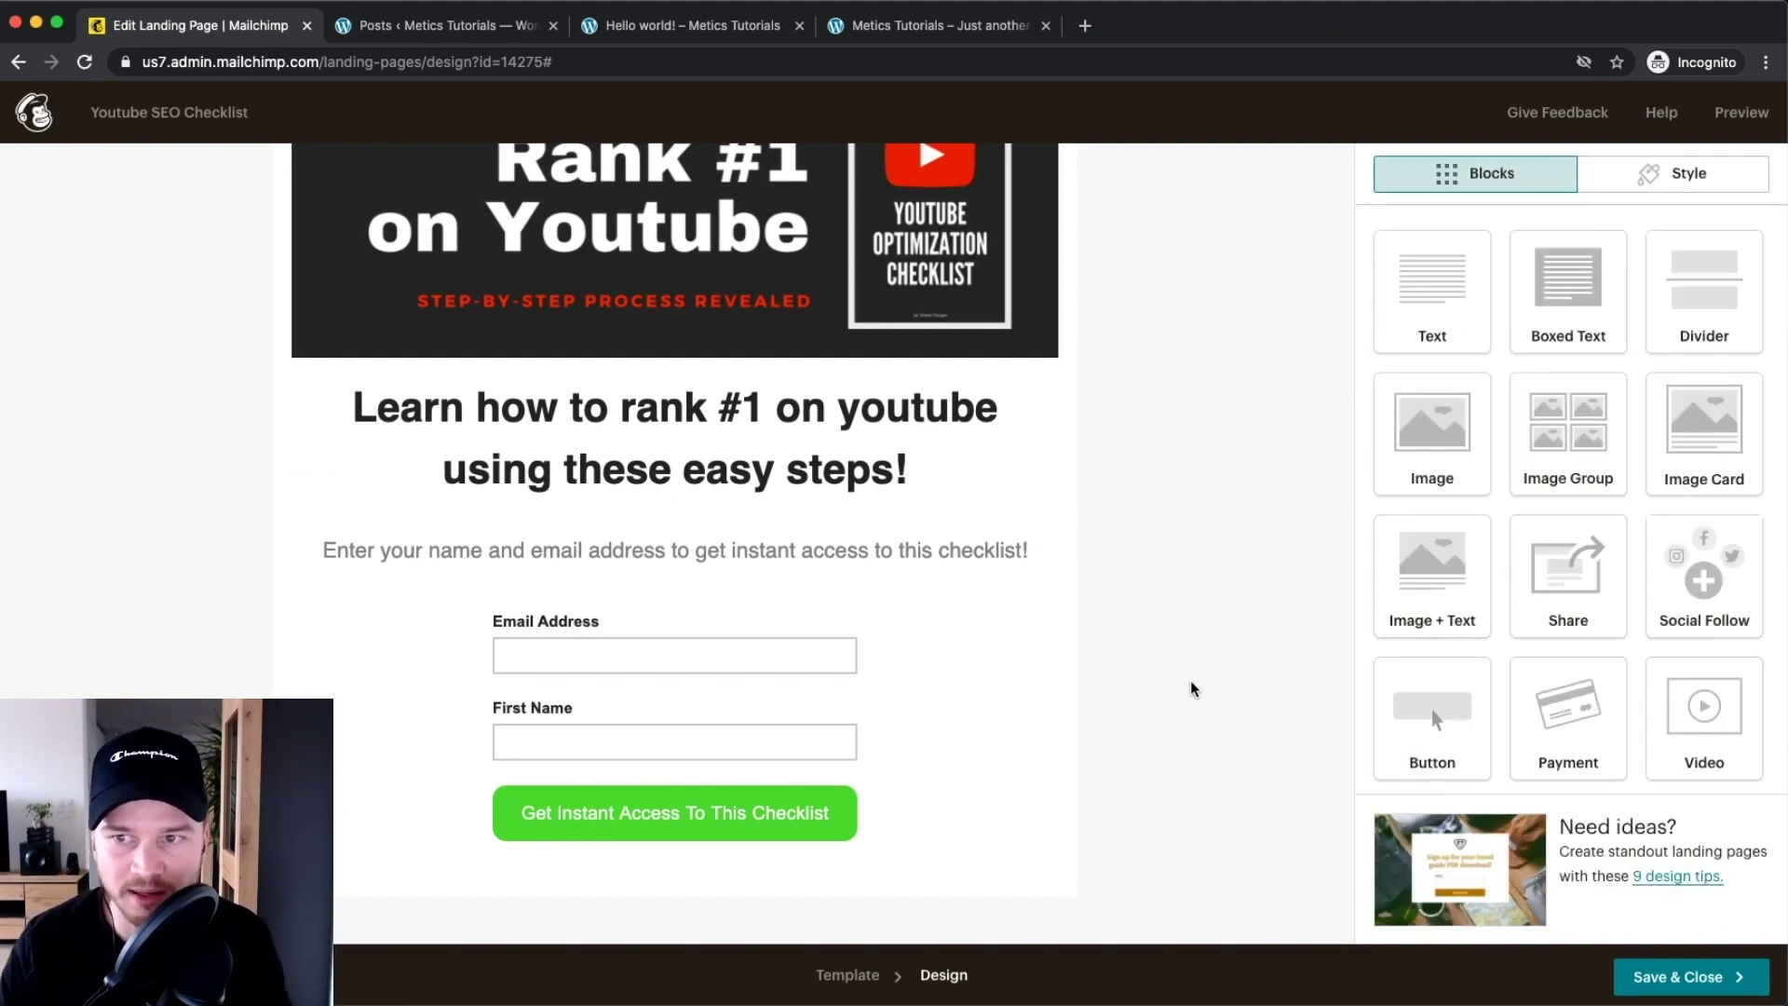
scroll(1193, 690, up, 3)
key(super+equal)
key(super+equal)
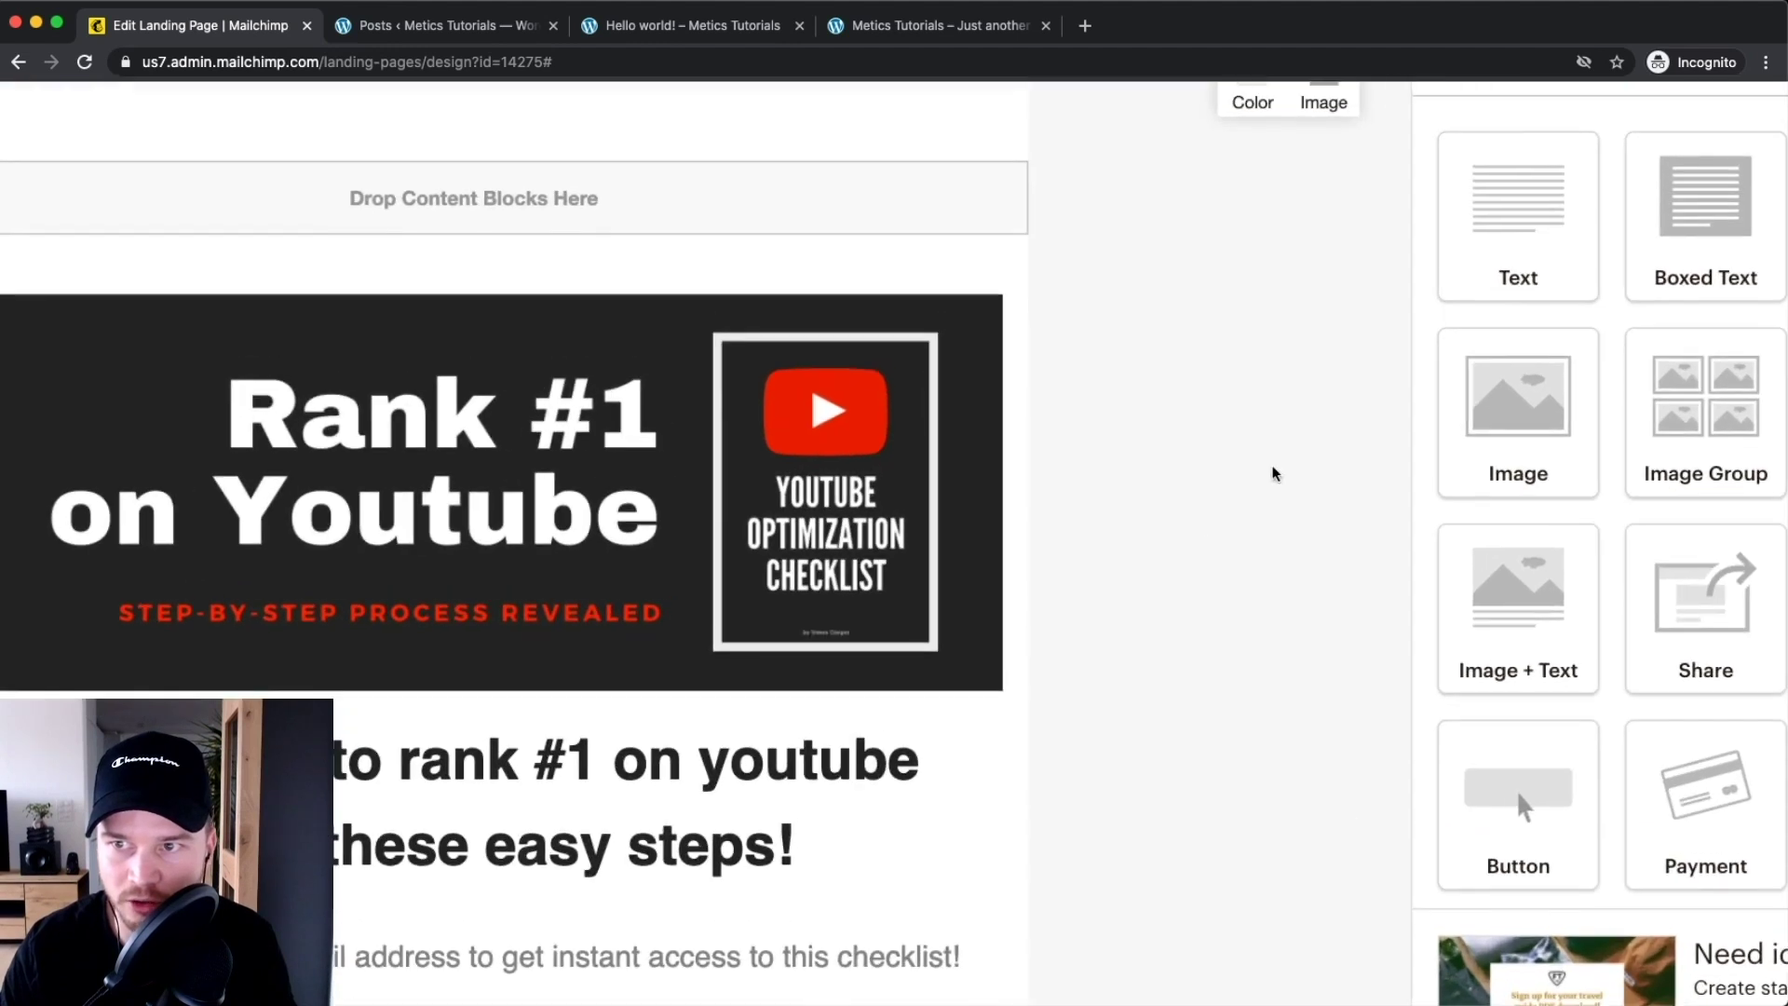
key(super+minus)
key(super+minus)
Preview the landing page, switch to the Mobile layout, then close the preview
click(1717, 121)
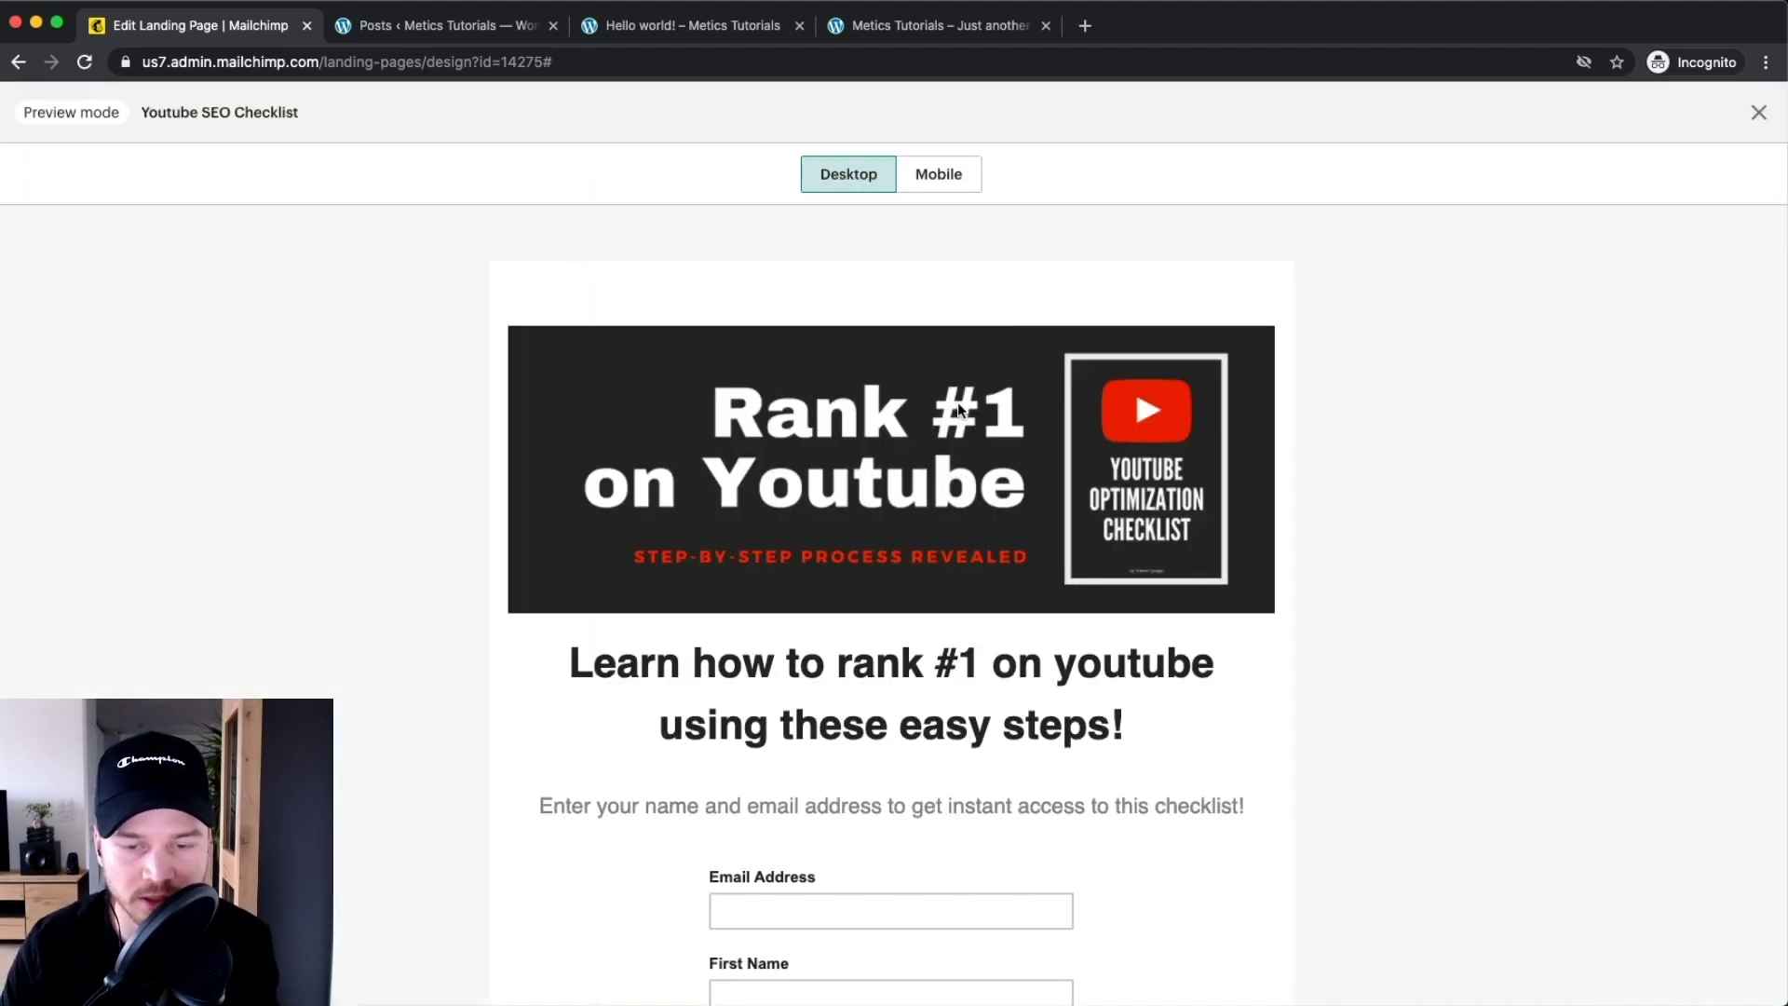
scroll(956, 404, down, 5)
scroll(948, 416, up, 2)
scroll(945, 452, up, 3)
click(942, 177)
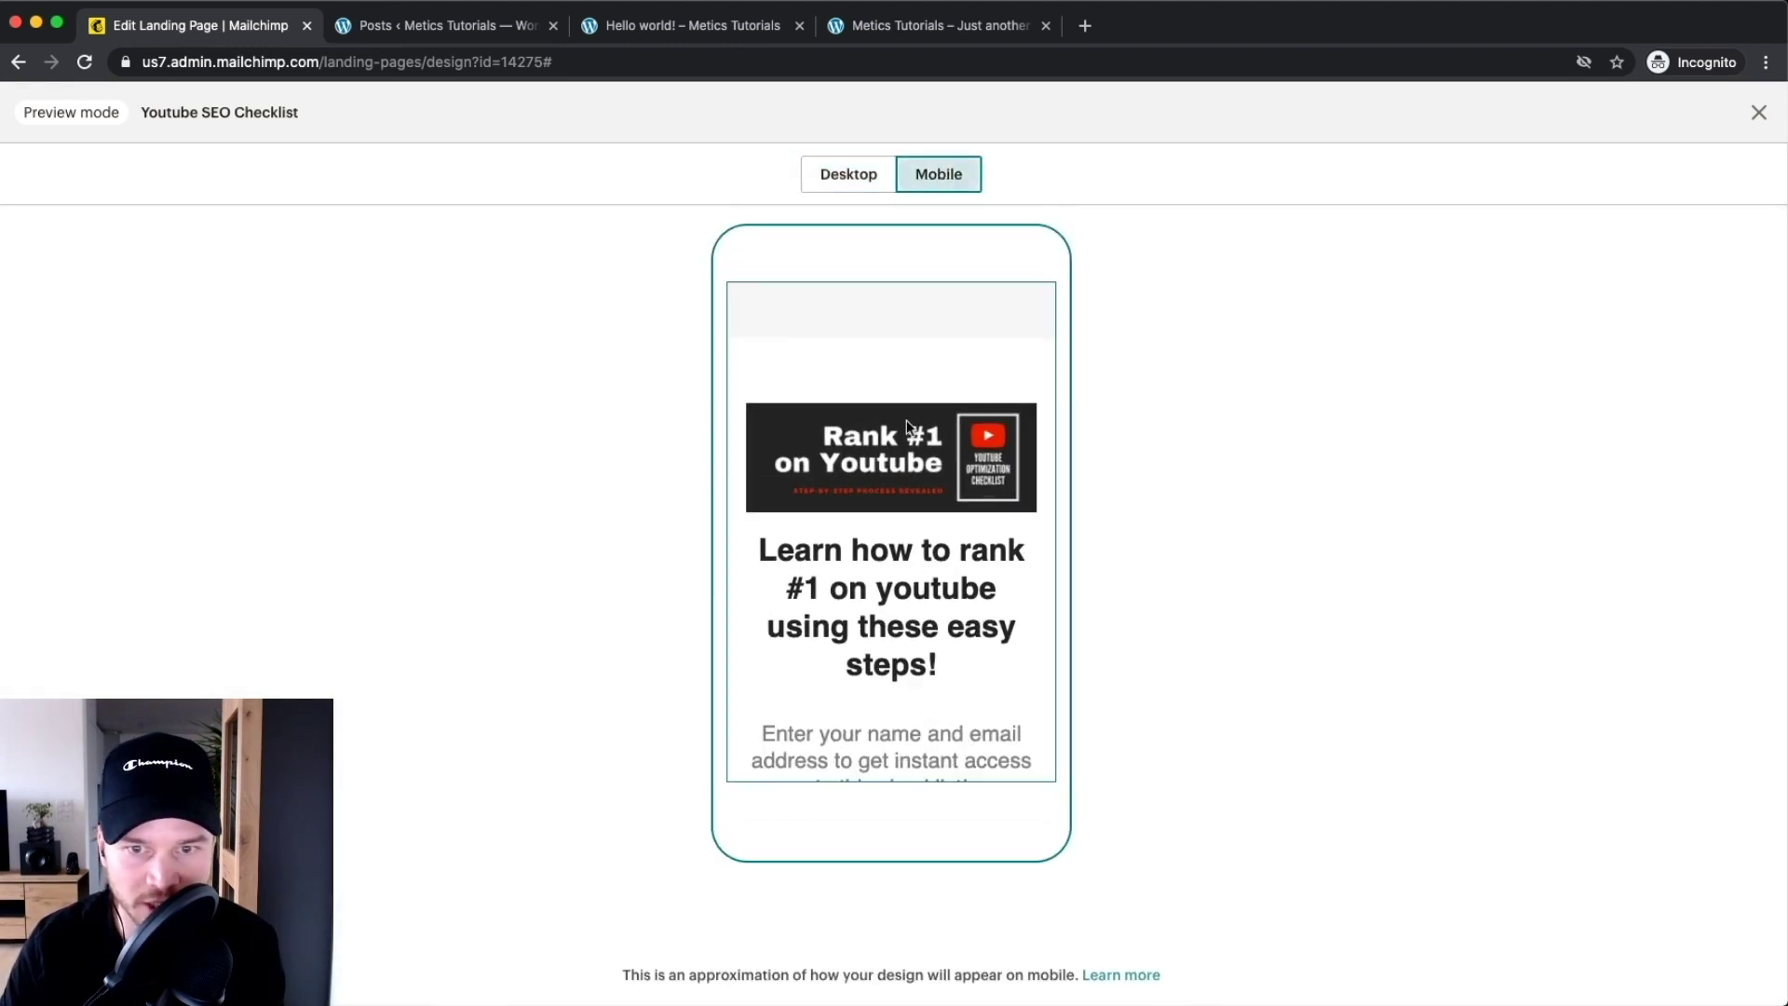
scroll(913, 410, down, 10)
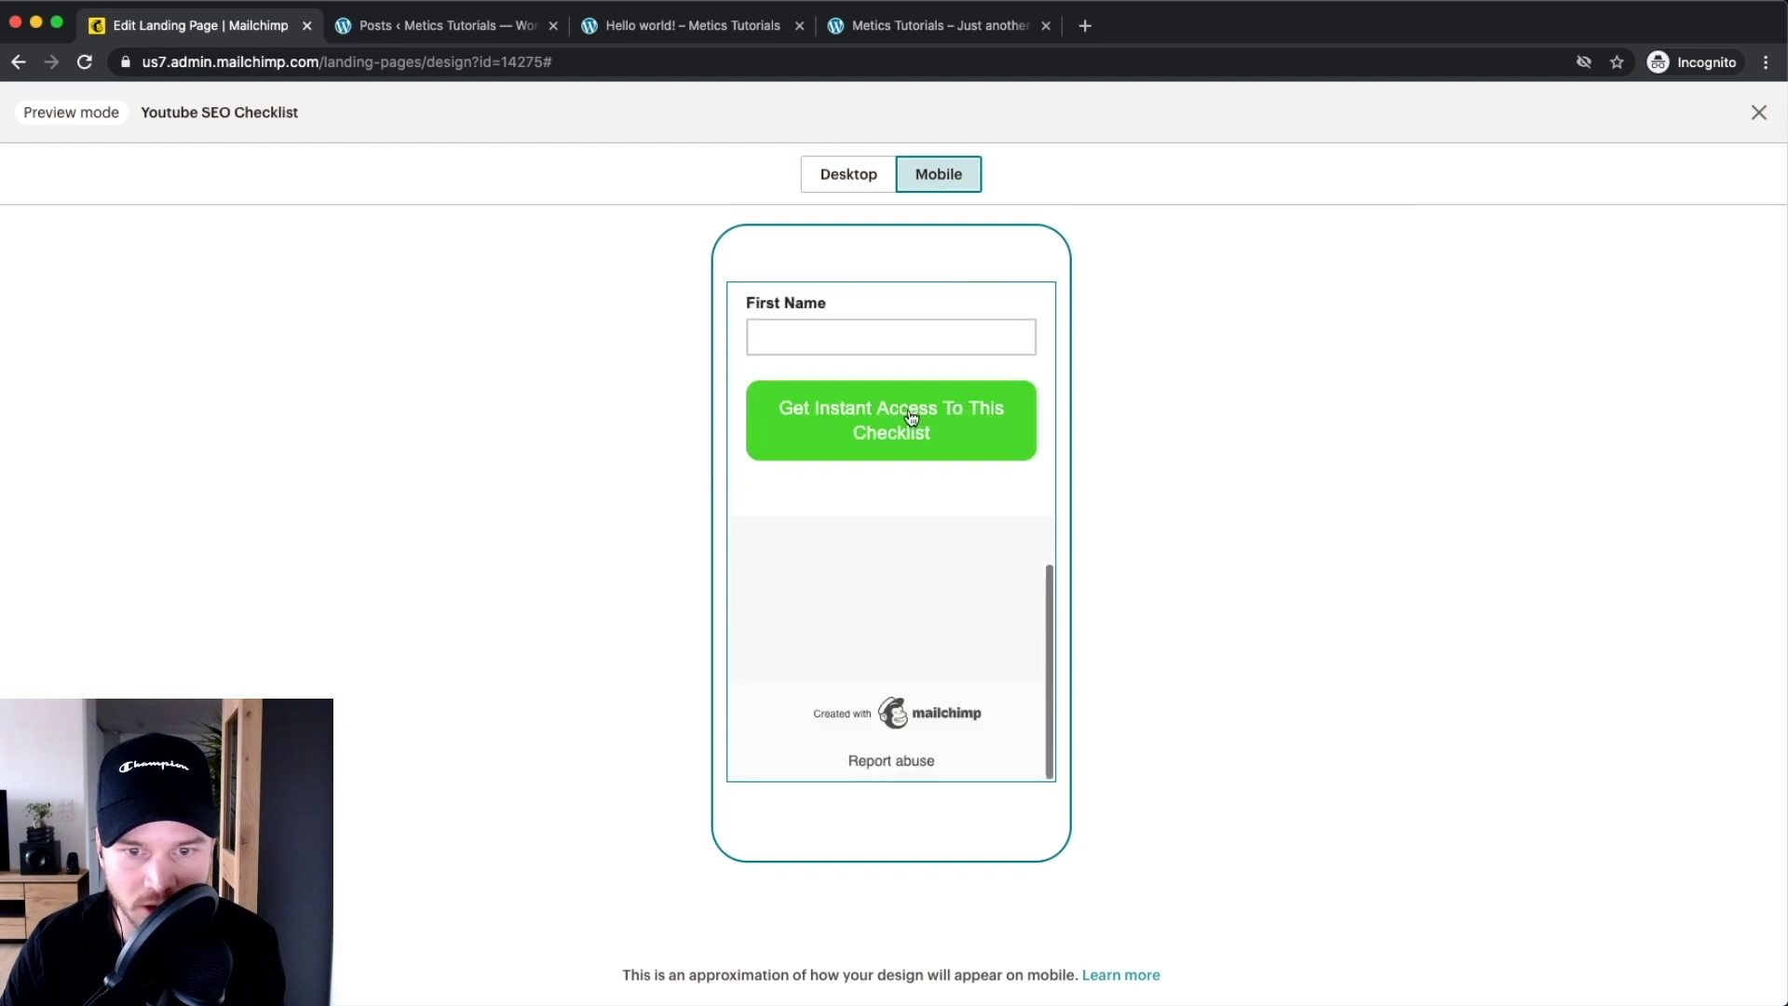
scroll(959, 387, up, 10)
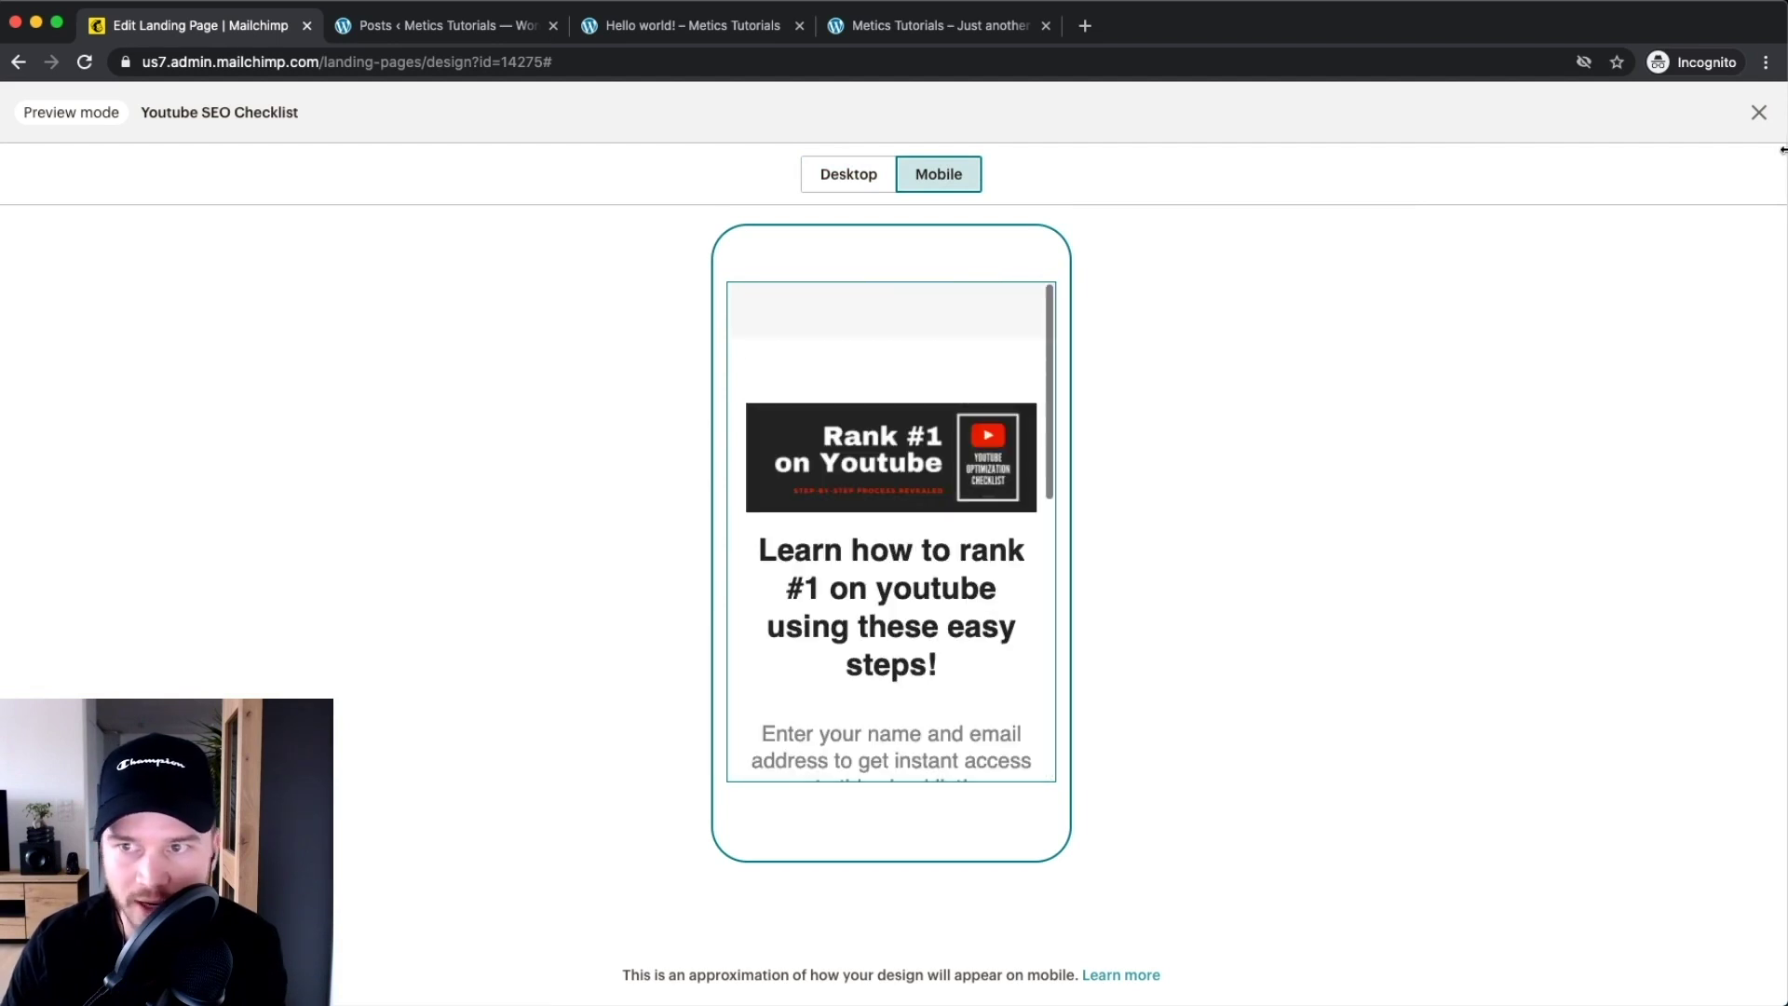
click(1751, 117)
scroll(1209, 507, down, 4)
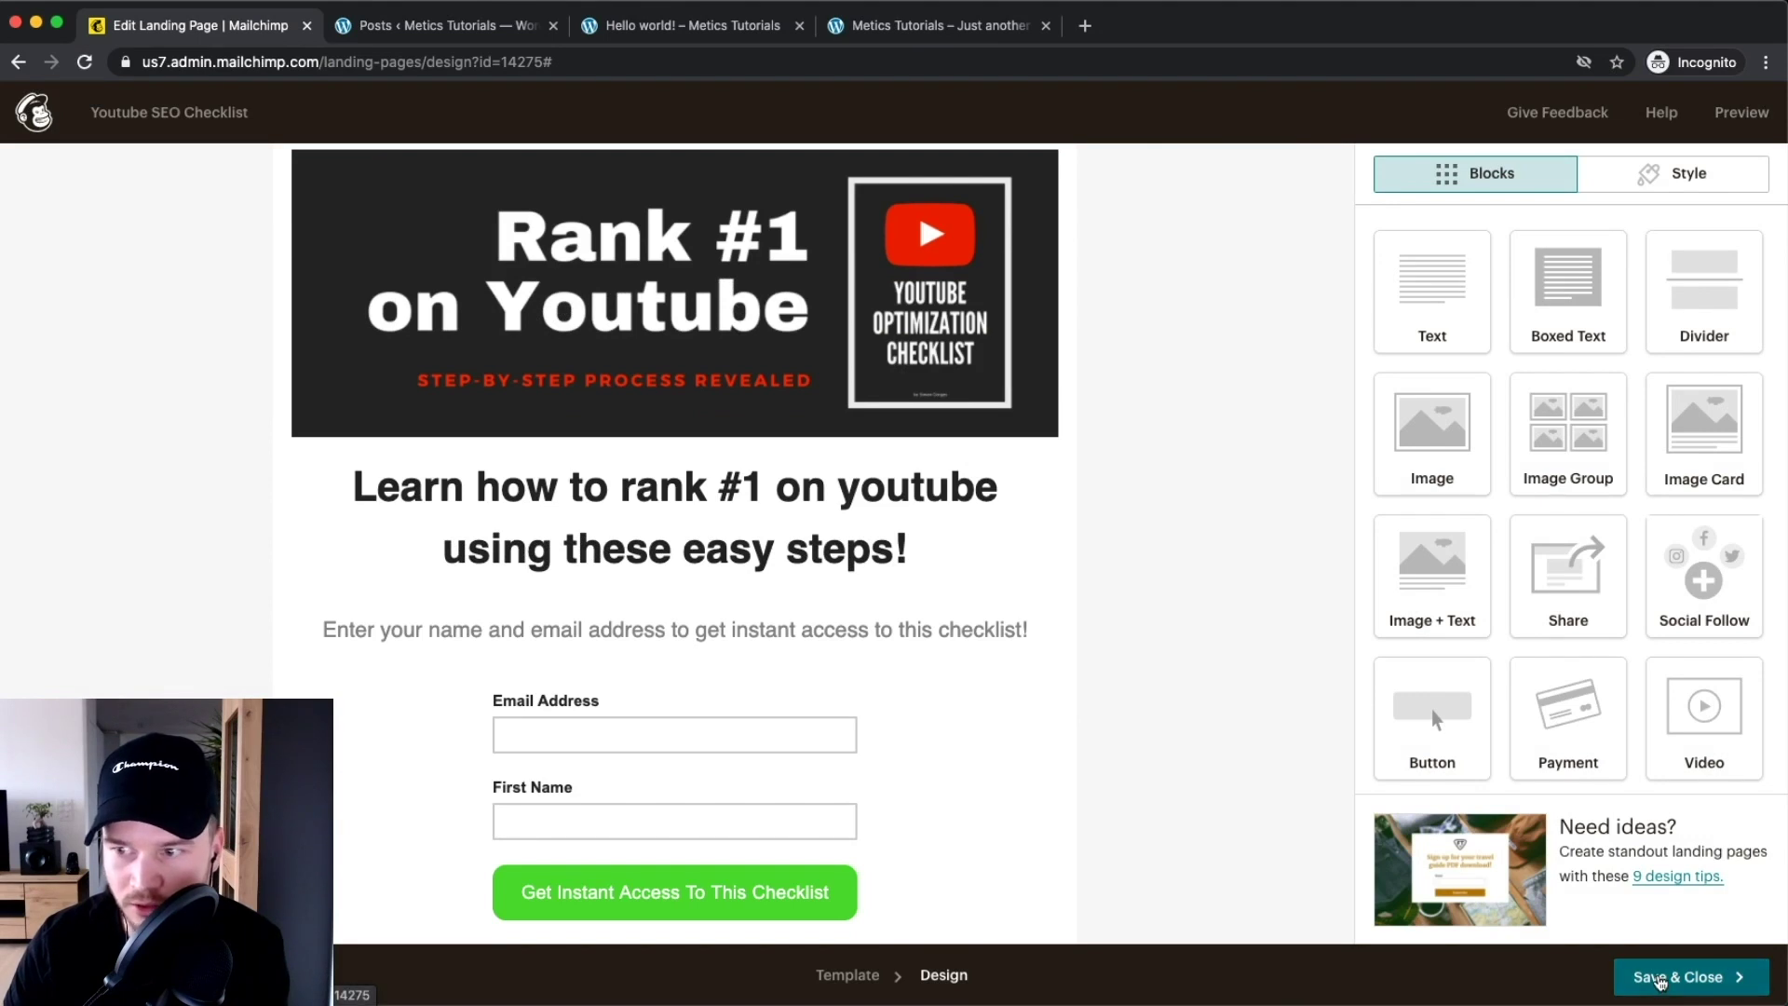
Save and close the design, then review the Page Title and URL on the overview
click(1657, 980)
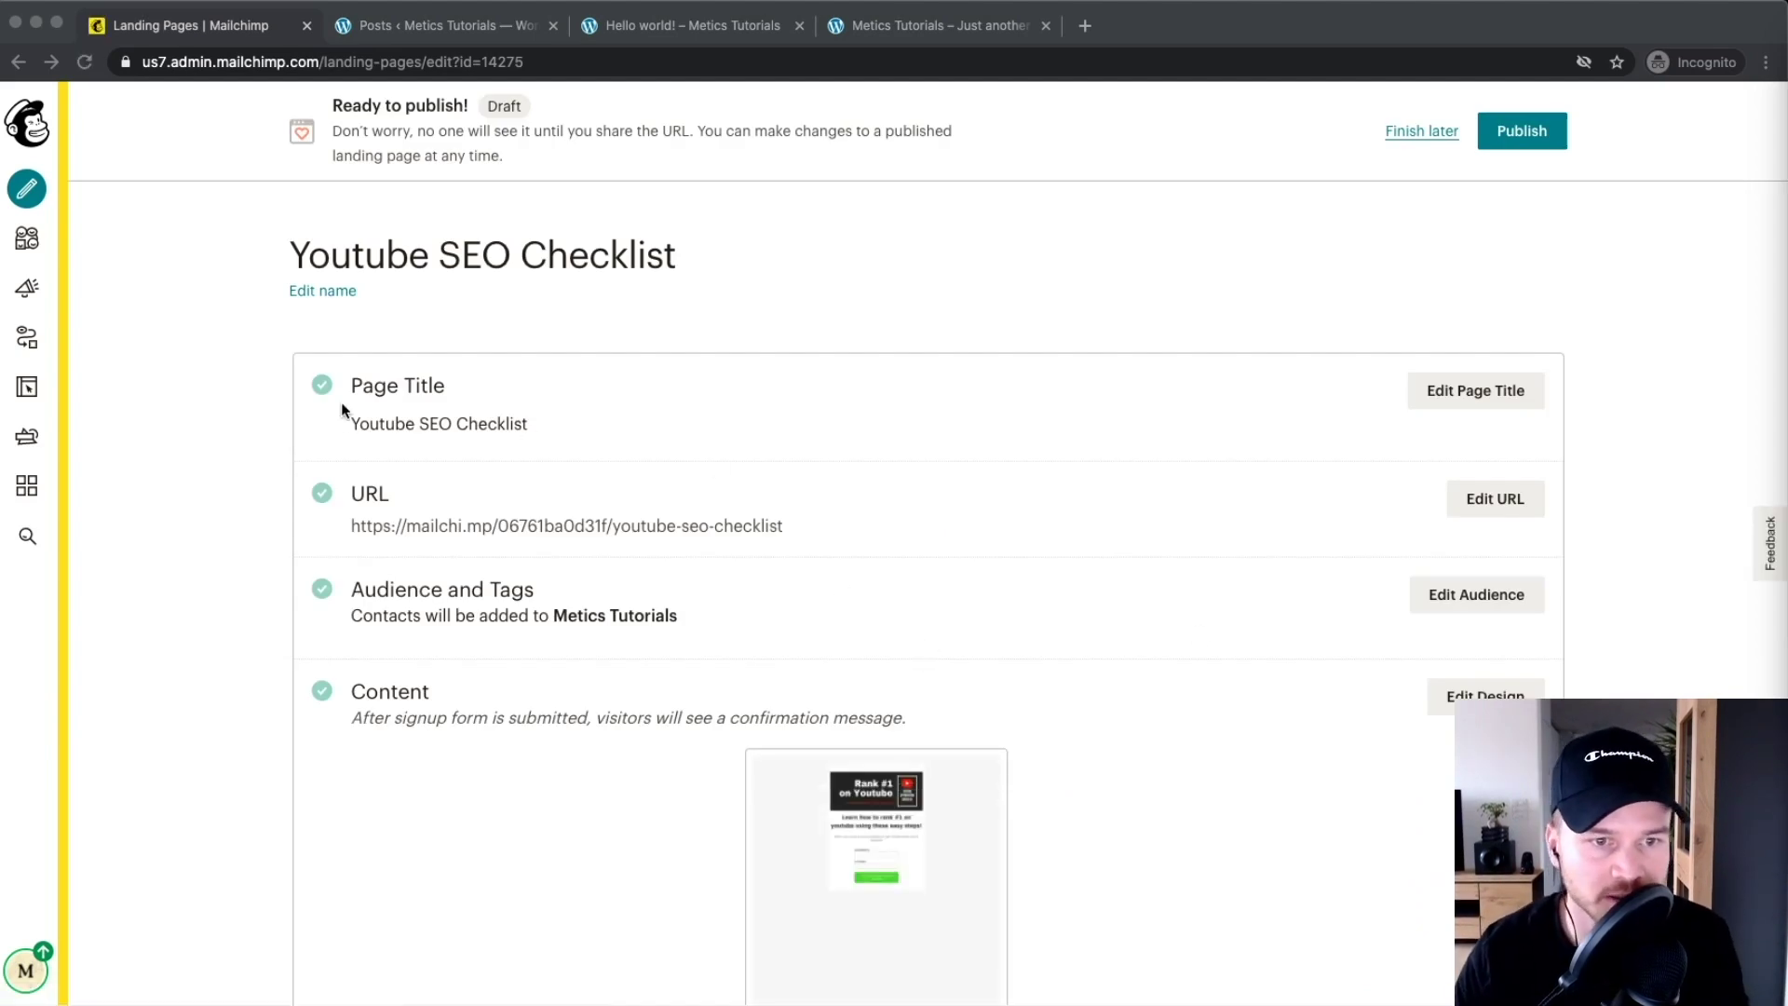
drag(531, 425, 418, 418)
click(418, 417)
scroll(622, 412, down, 1)
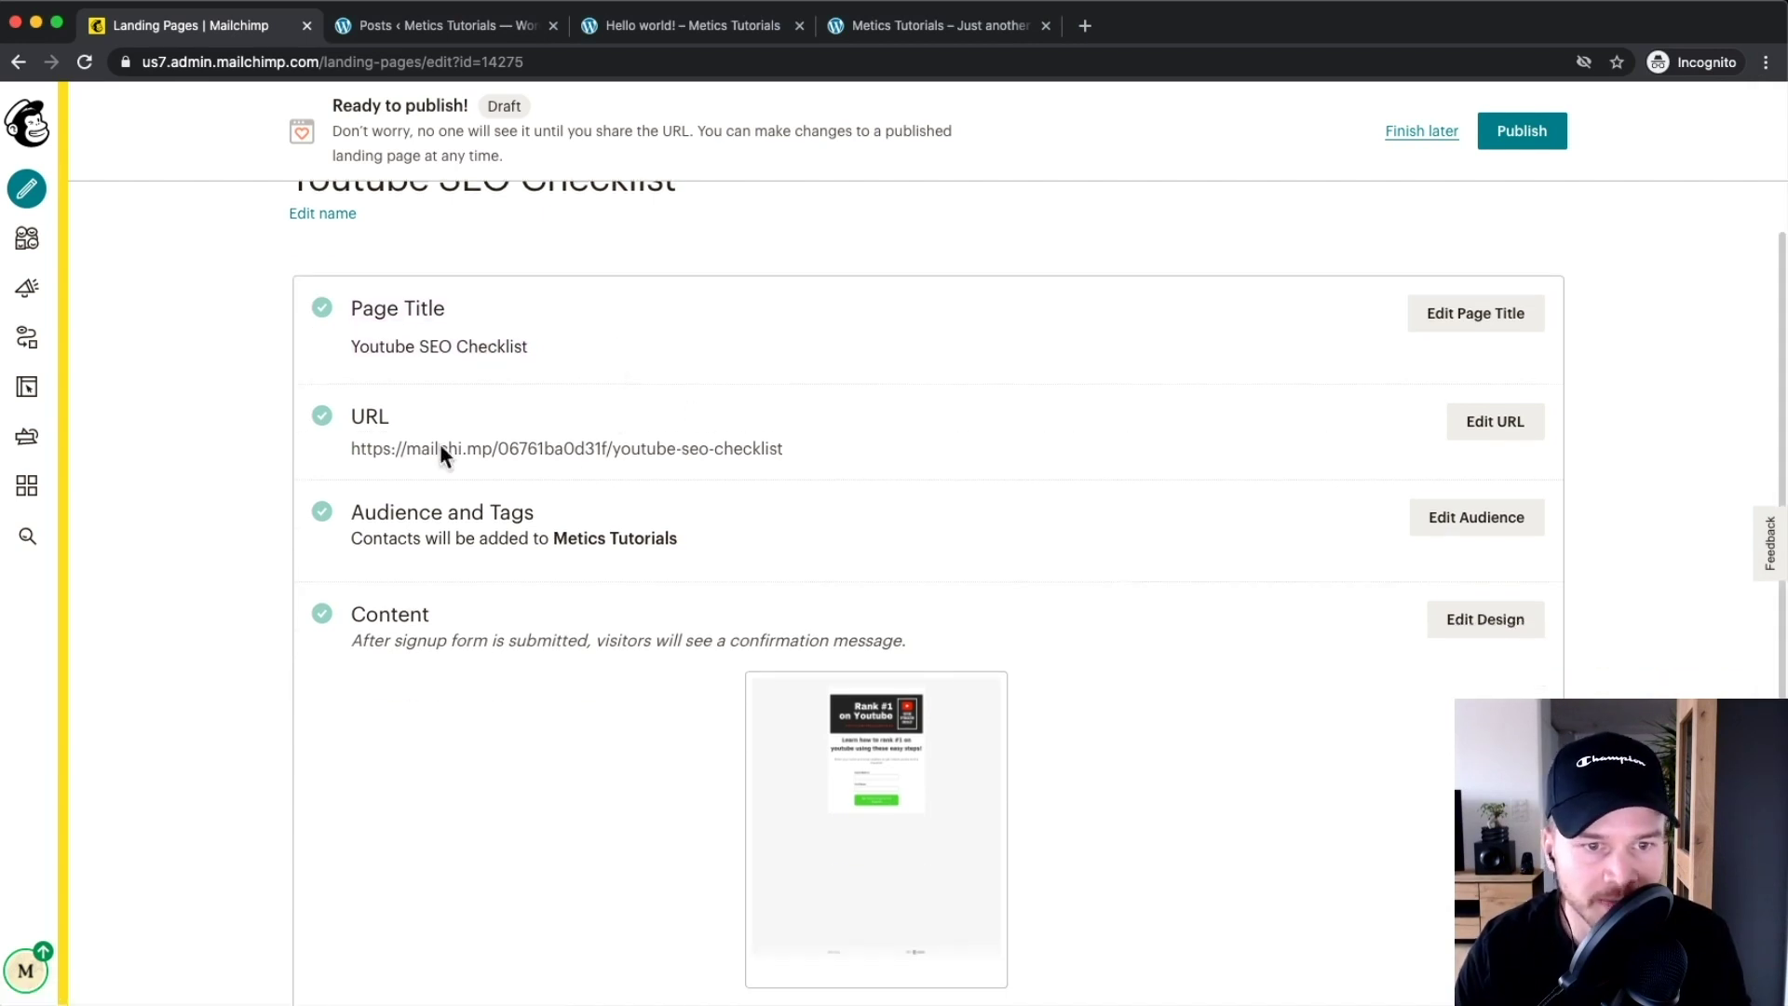
drag(384, 448, 784, 450)
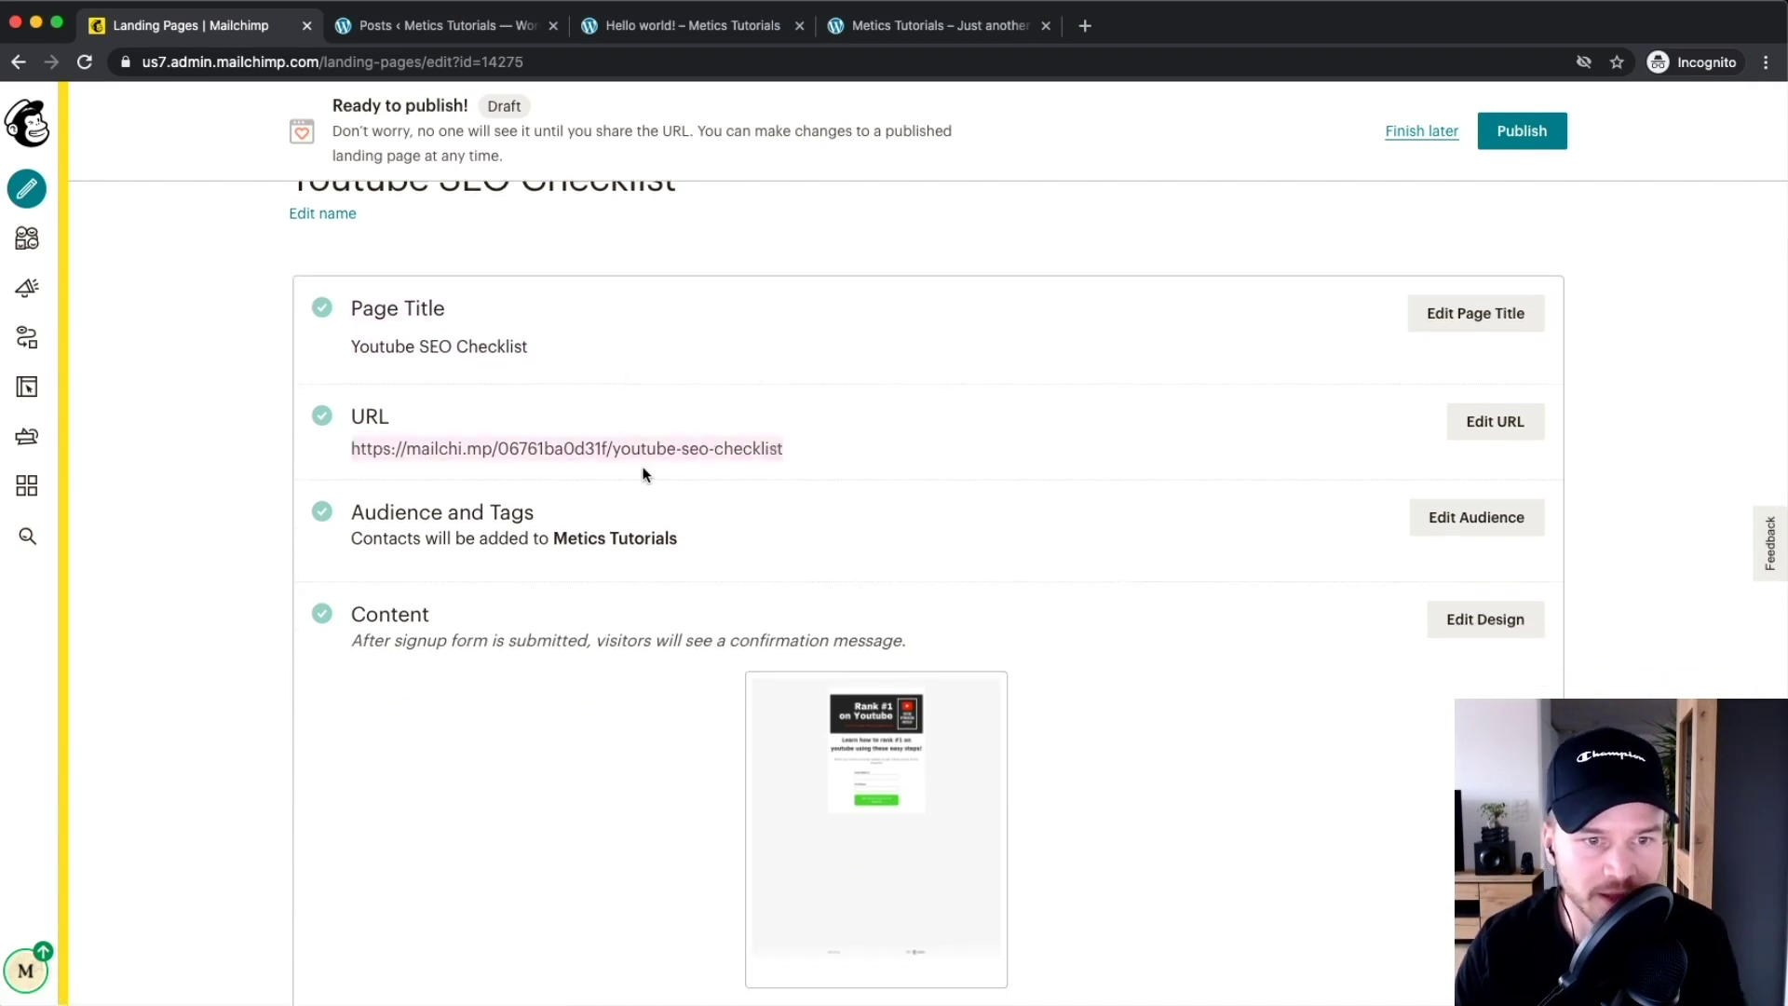
scroll(468, 431, down, 1)
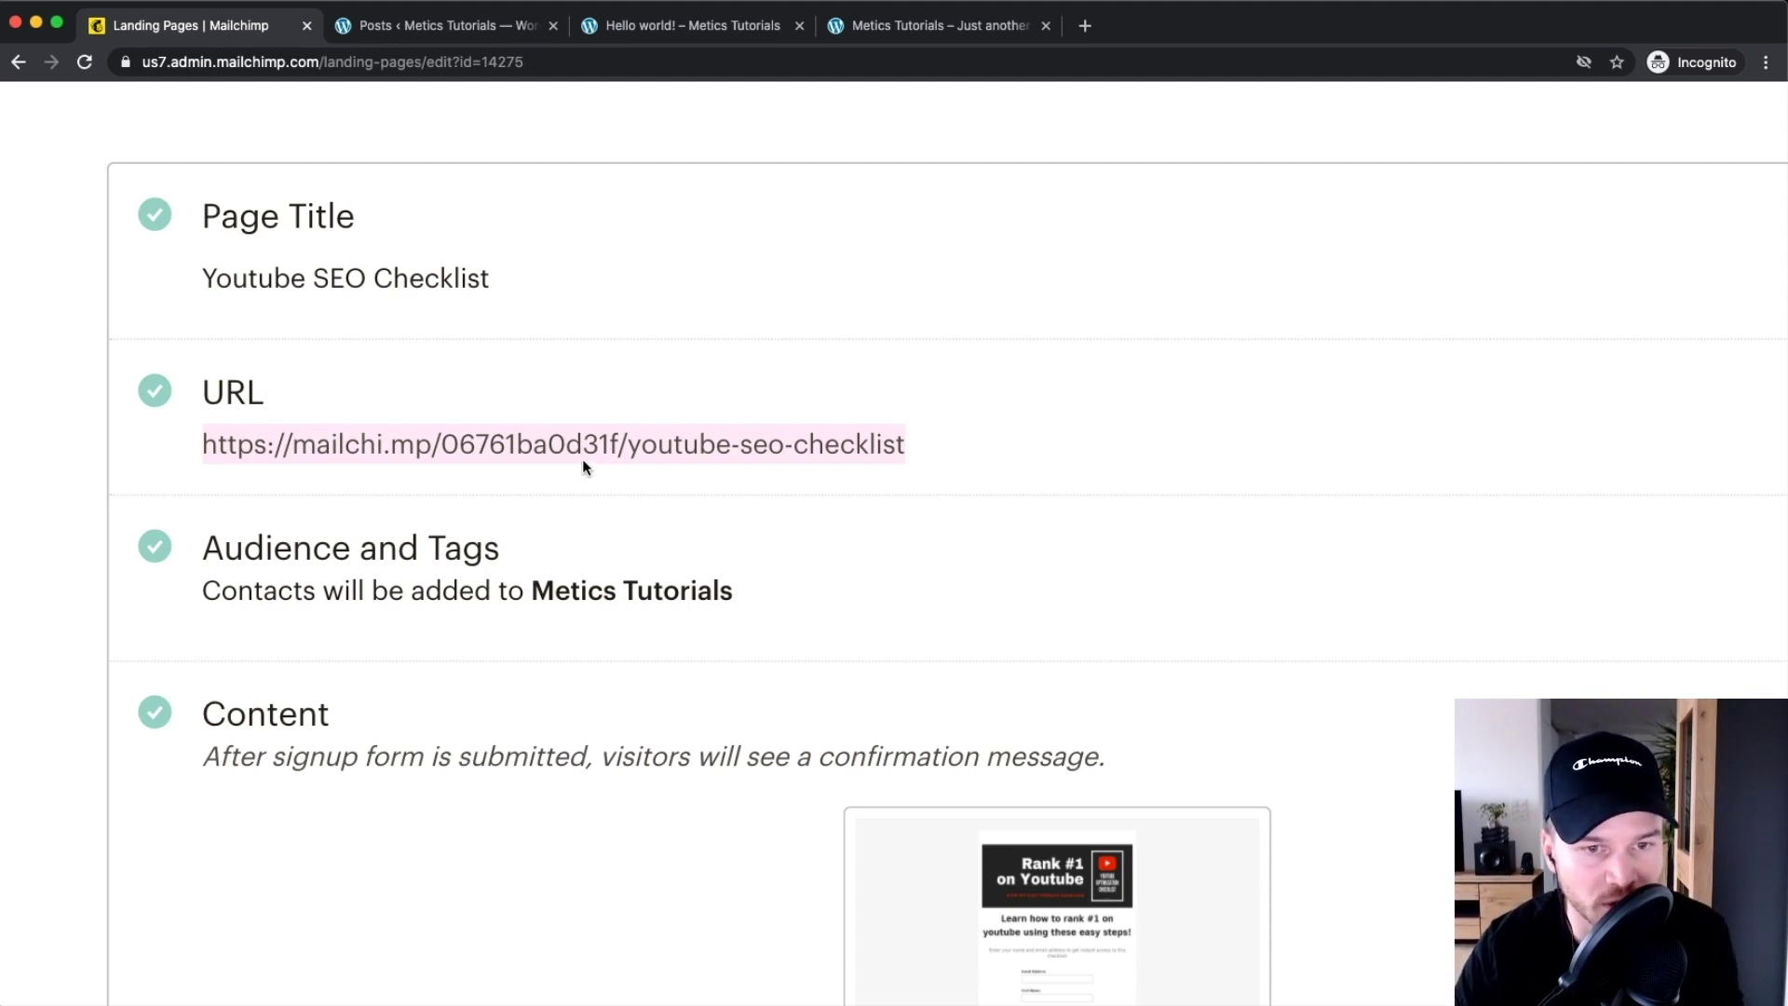
scroll(645, 485, down, 5)
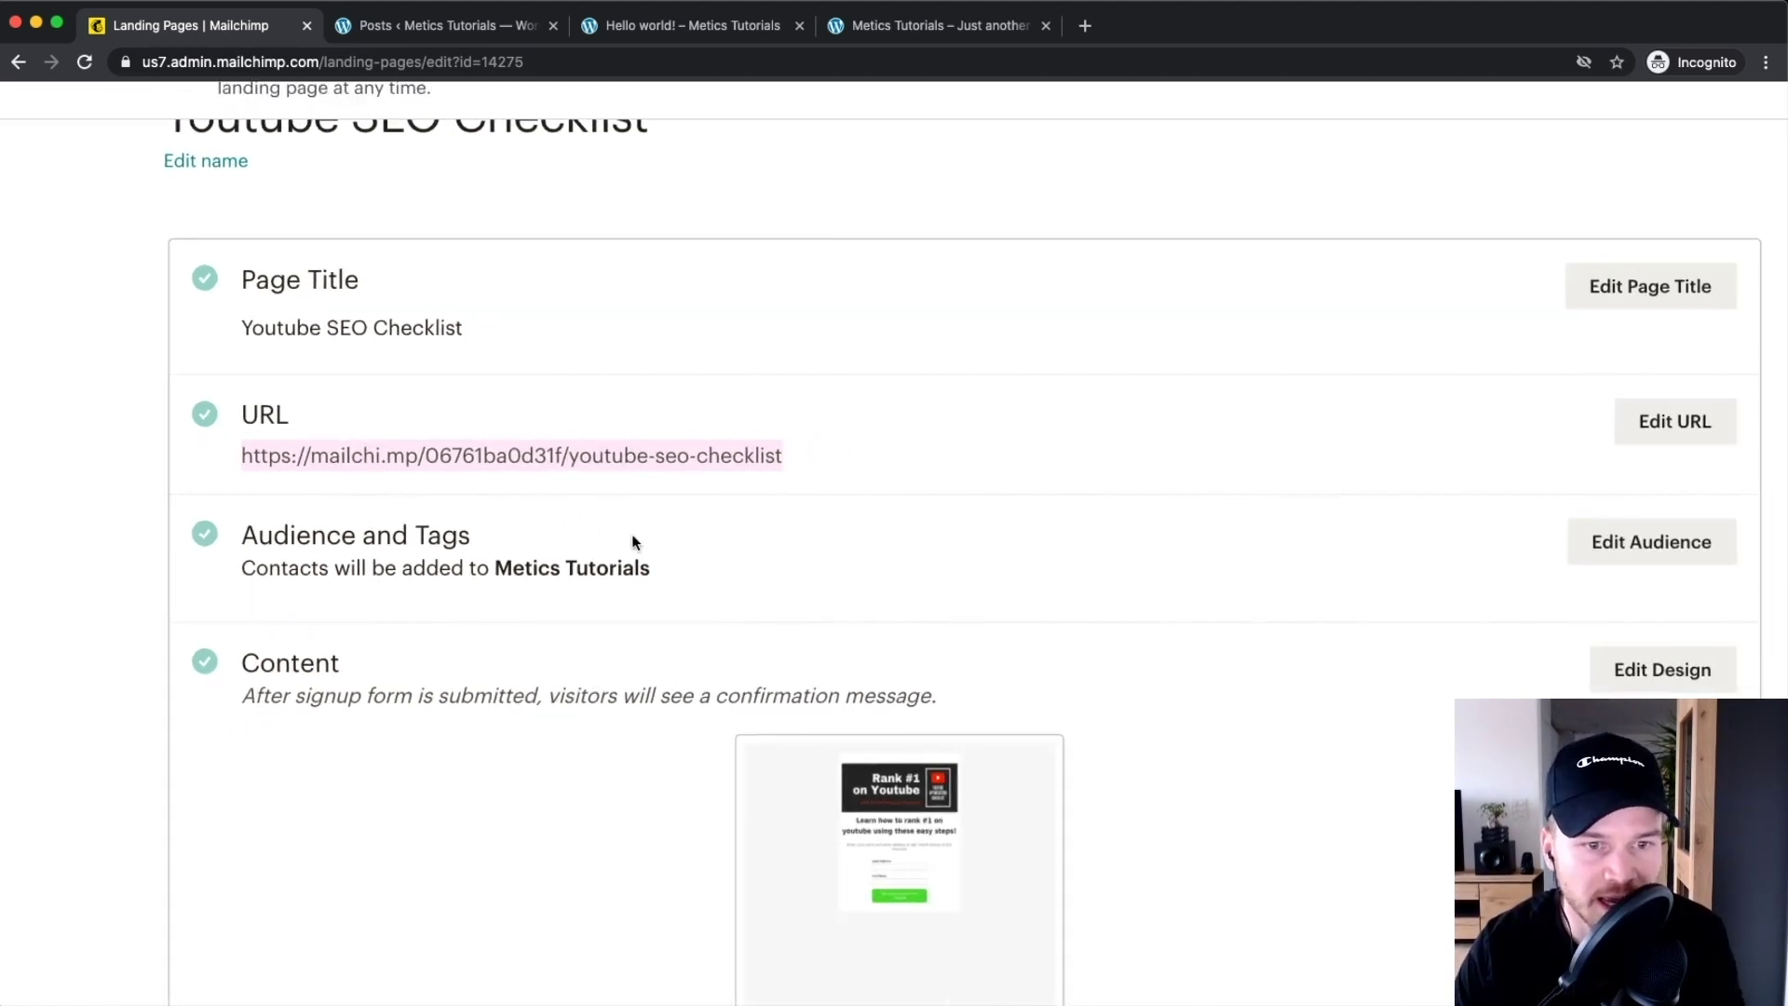
scroll(428, 500, down, 3)
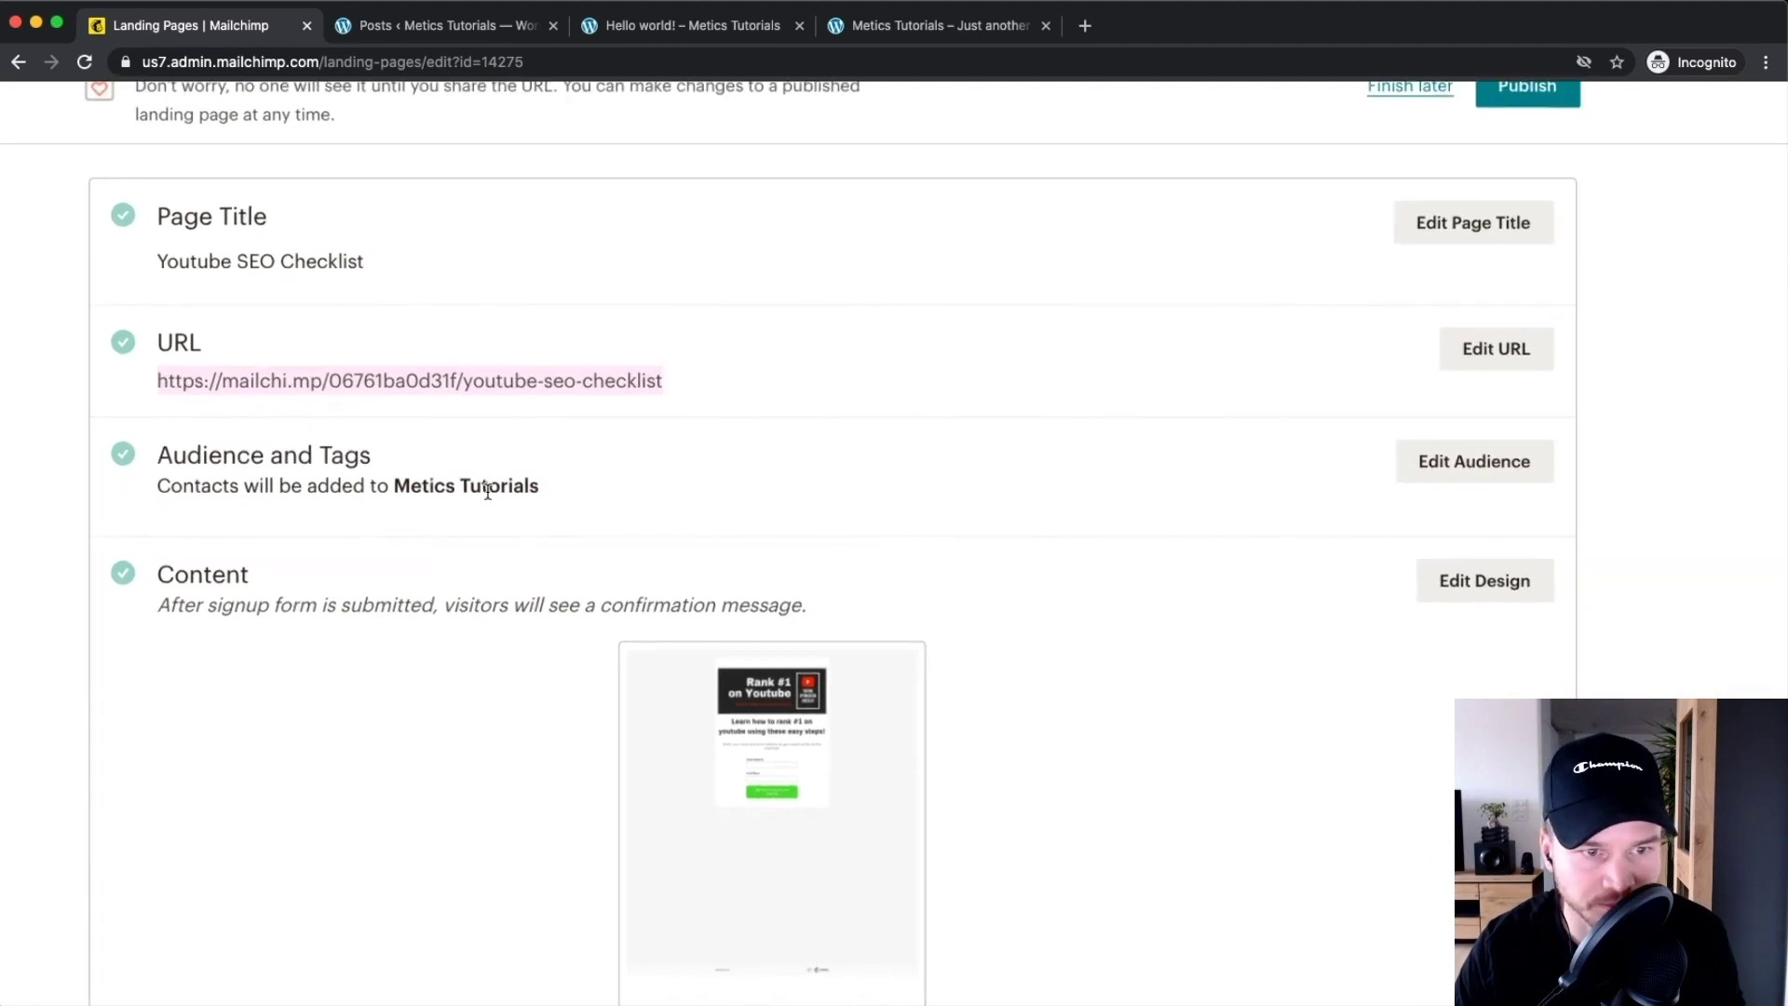
Create and assign the tag 'youtube checklist' for landing page signups and save the audience settings
click(1449, 461)
scroll(727, 594, down, 3)
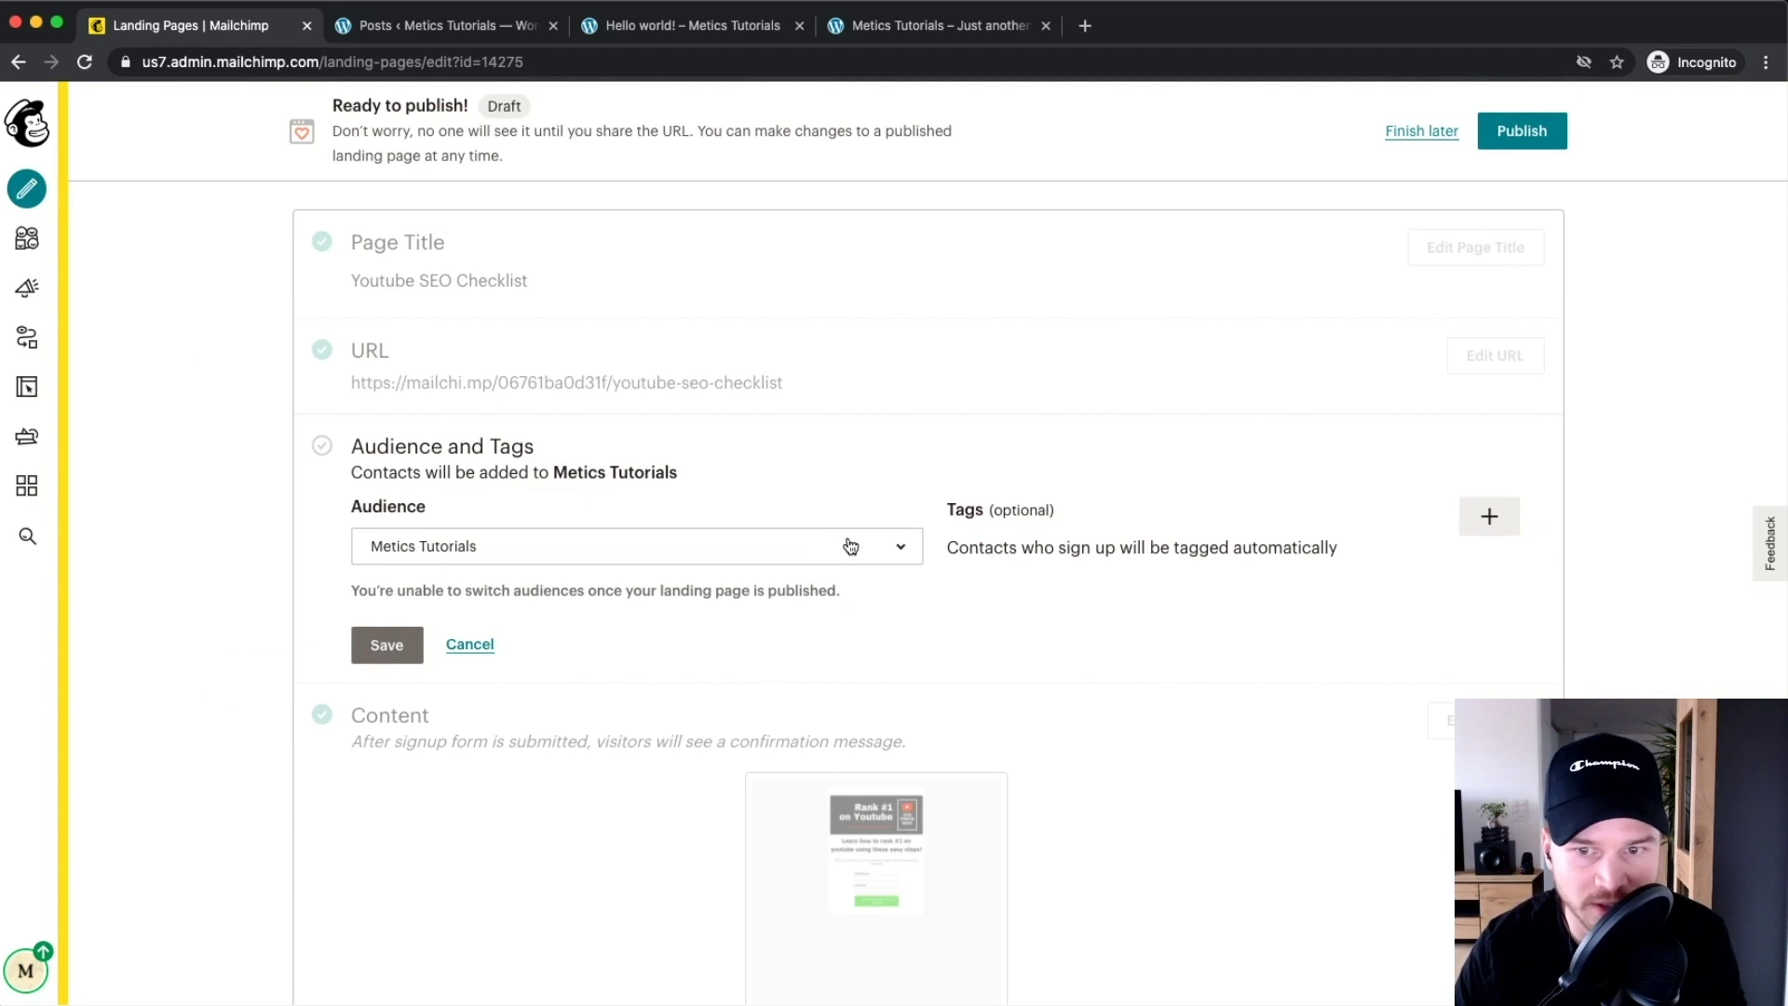
click(1496, 529)
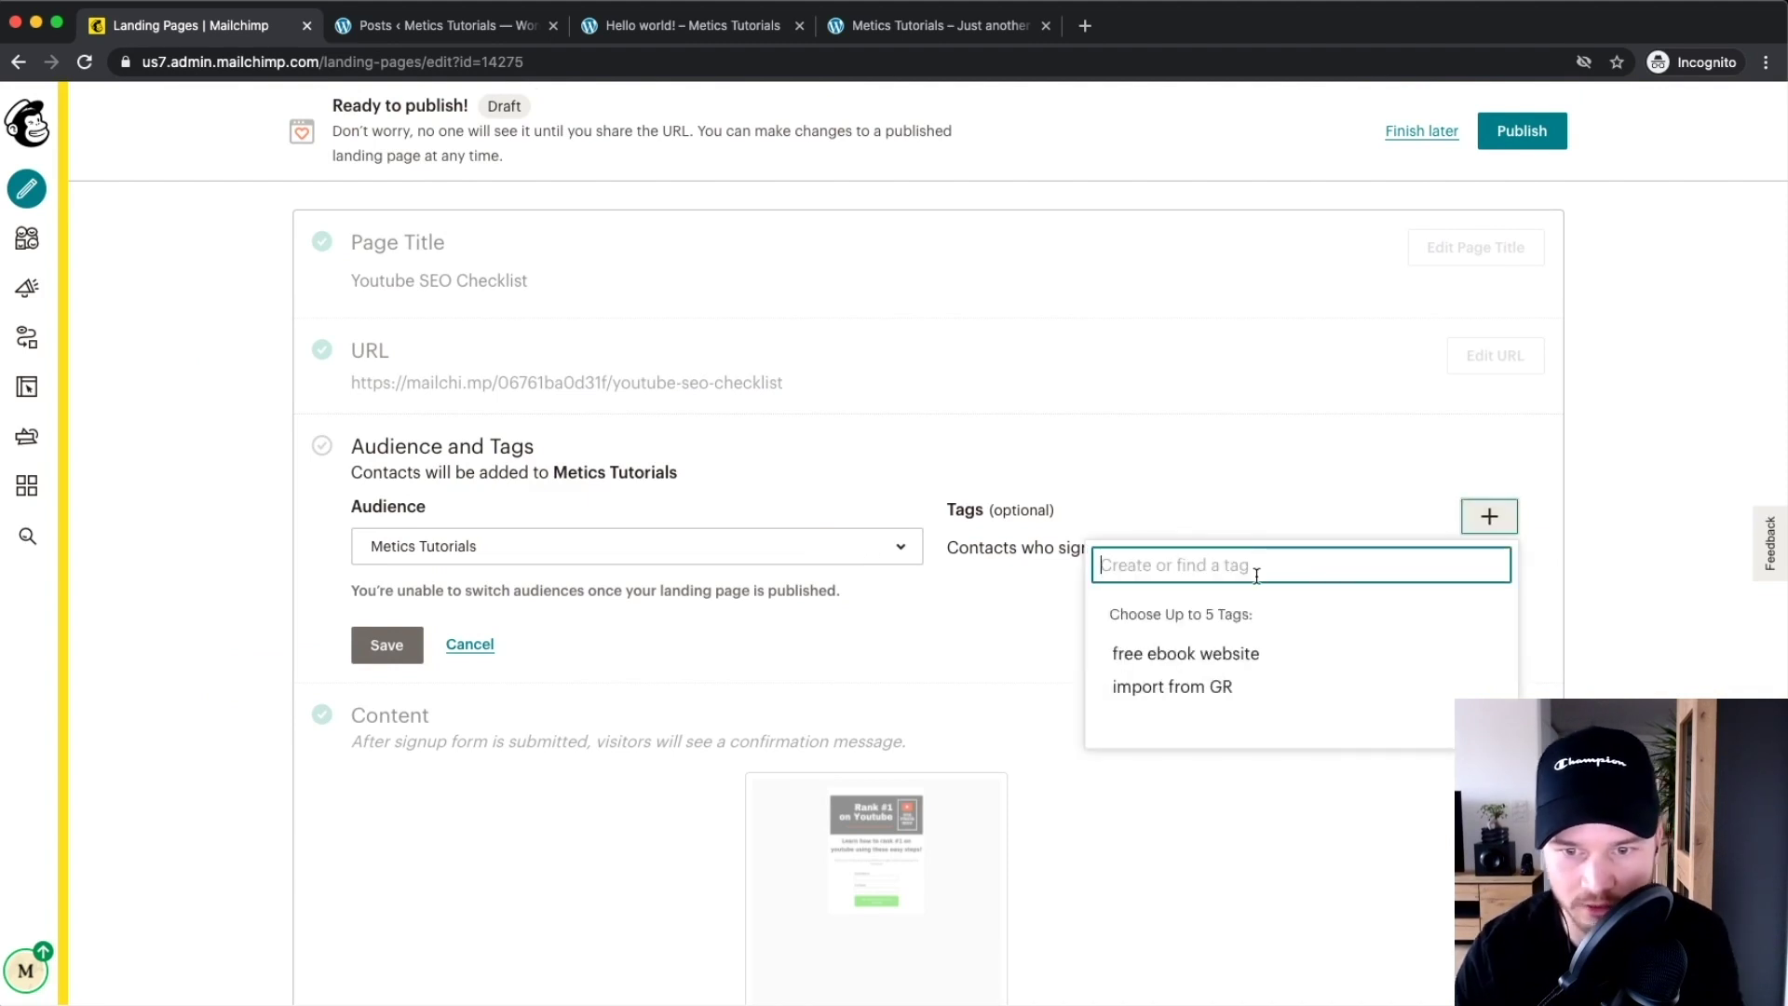
text(youtube checklist)
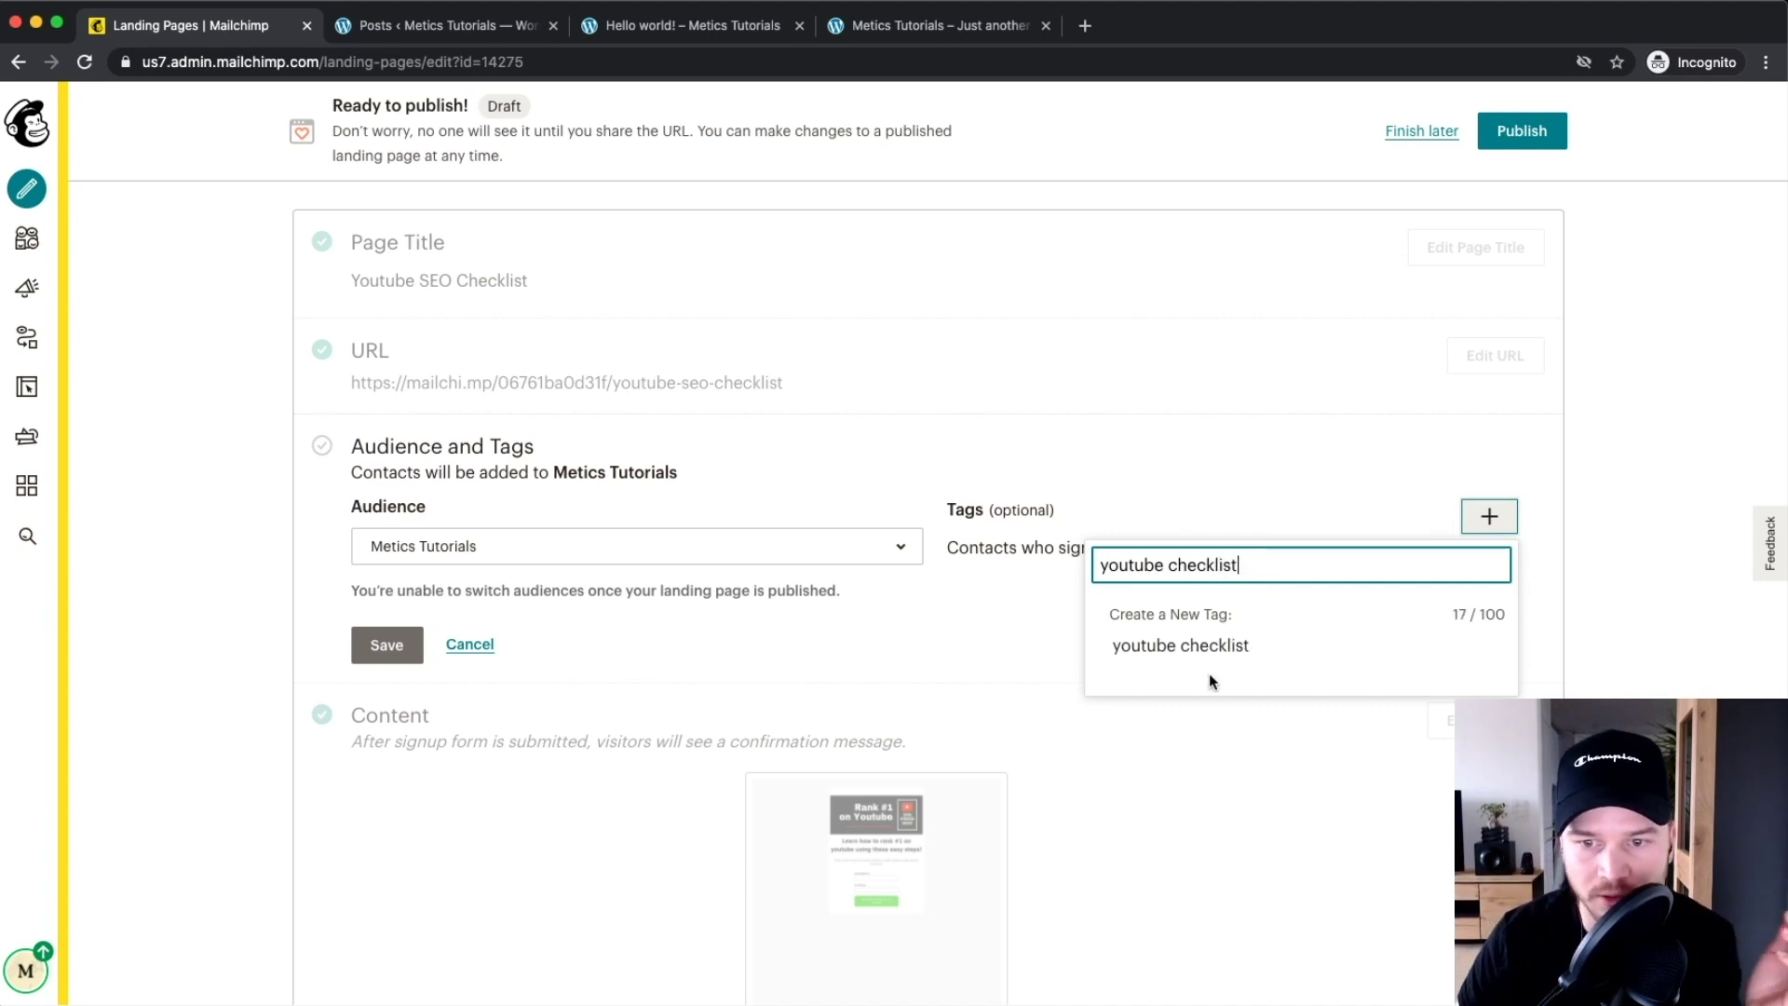
click(1206, 645)
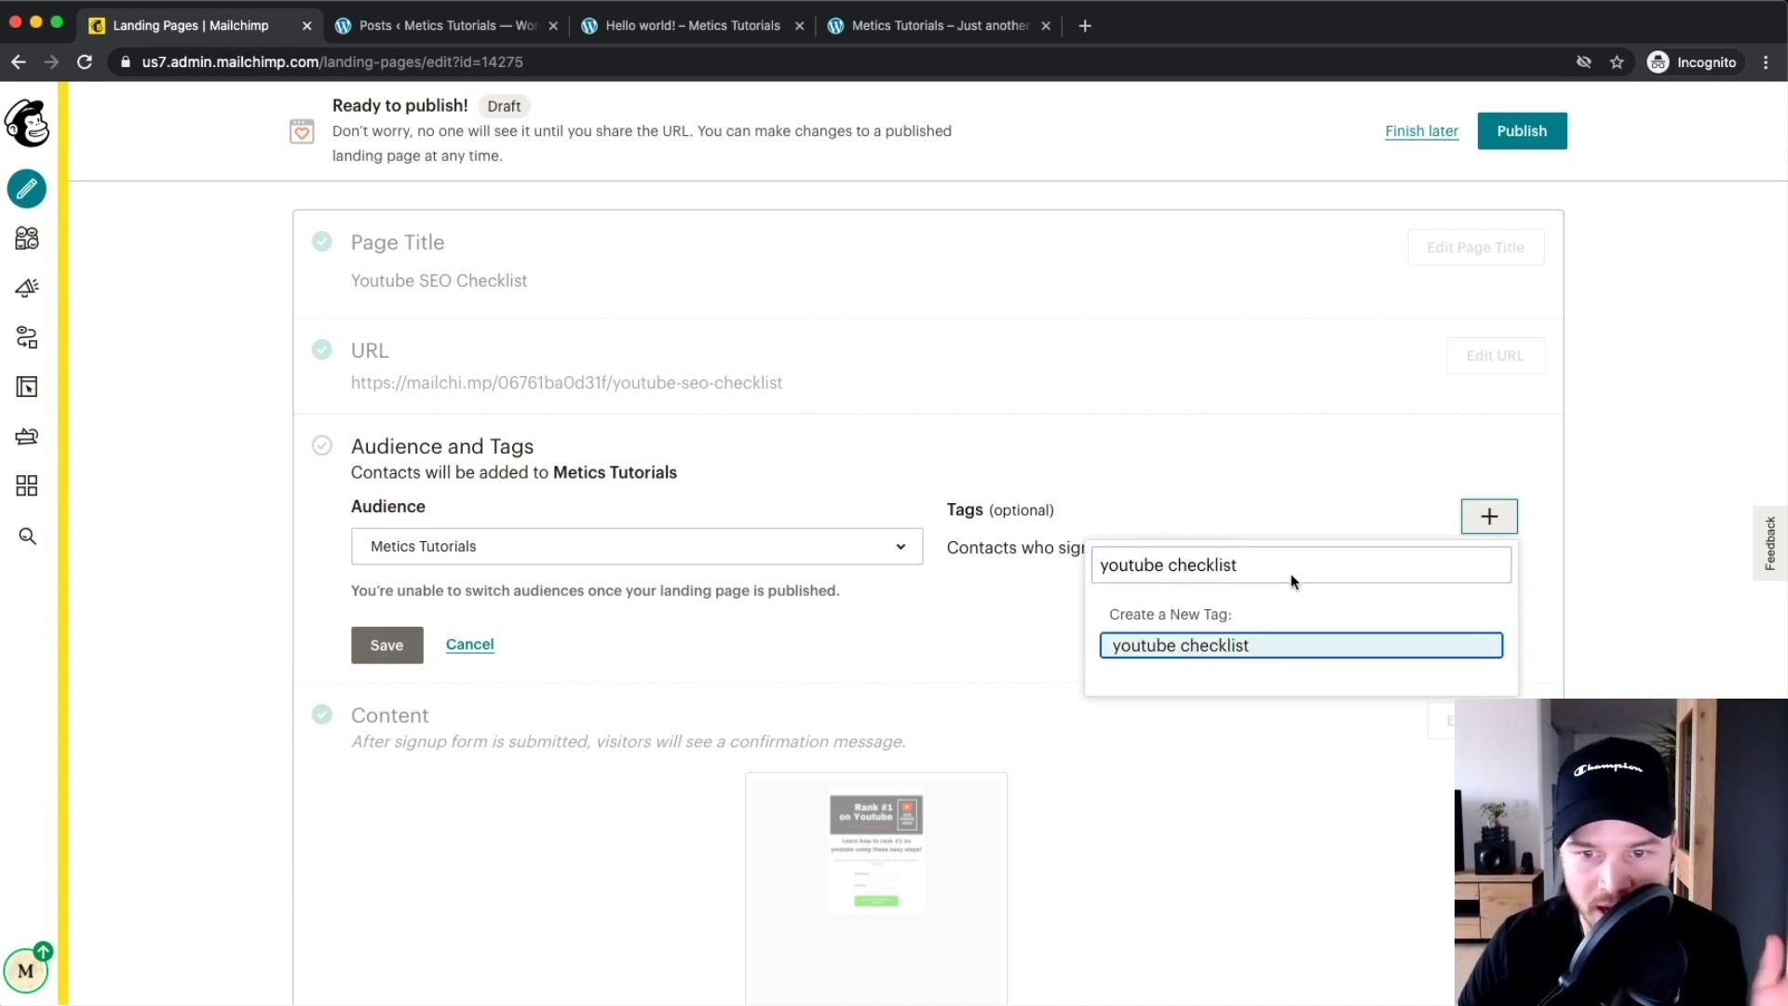
click(385, 648)
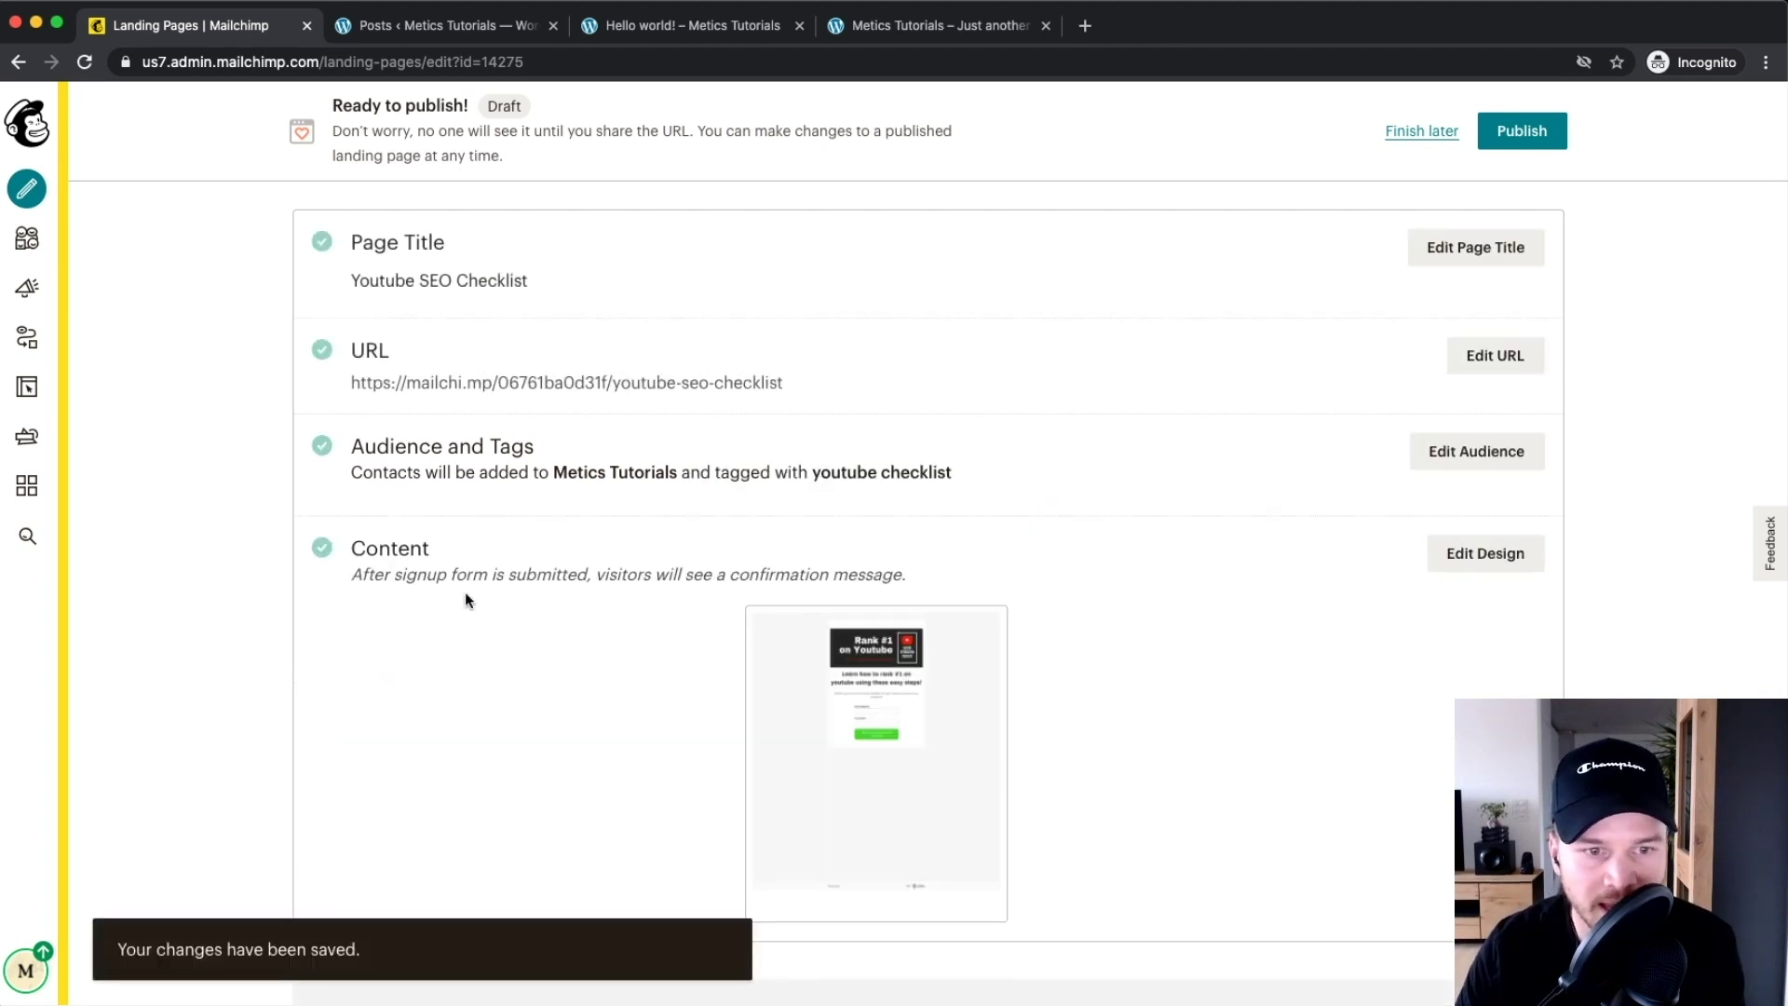
Publish the Youtube SEO Checklist landing page
scroll(652, 643, down, 1)
mouse_move(802, 695)
scroll(882, 682, up, 3)
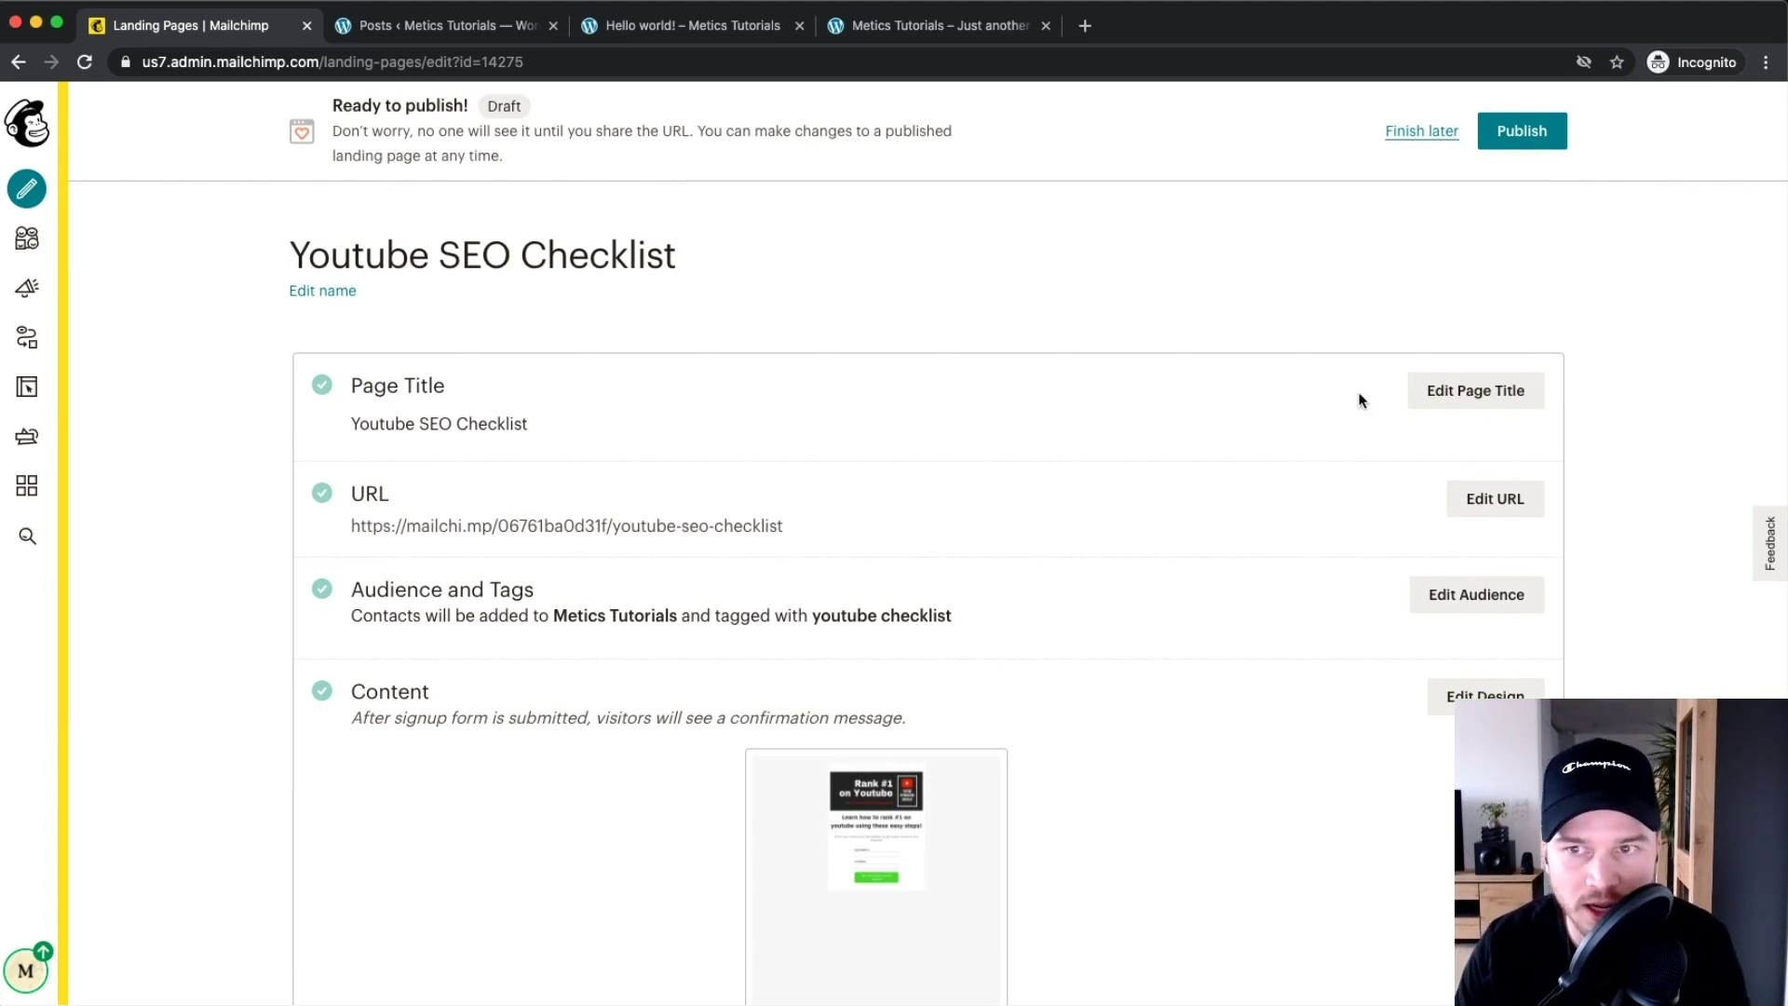
scroll(1543, 154, up, 3)
click(1542, 129)
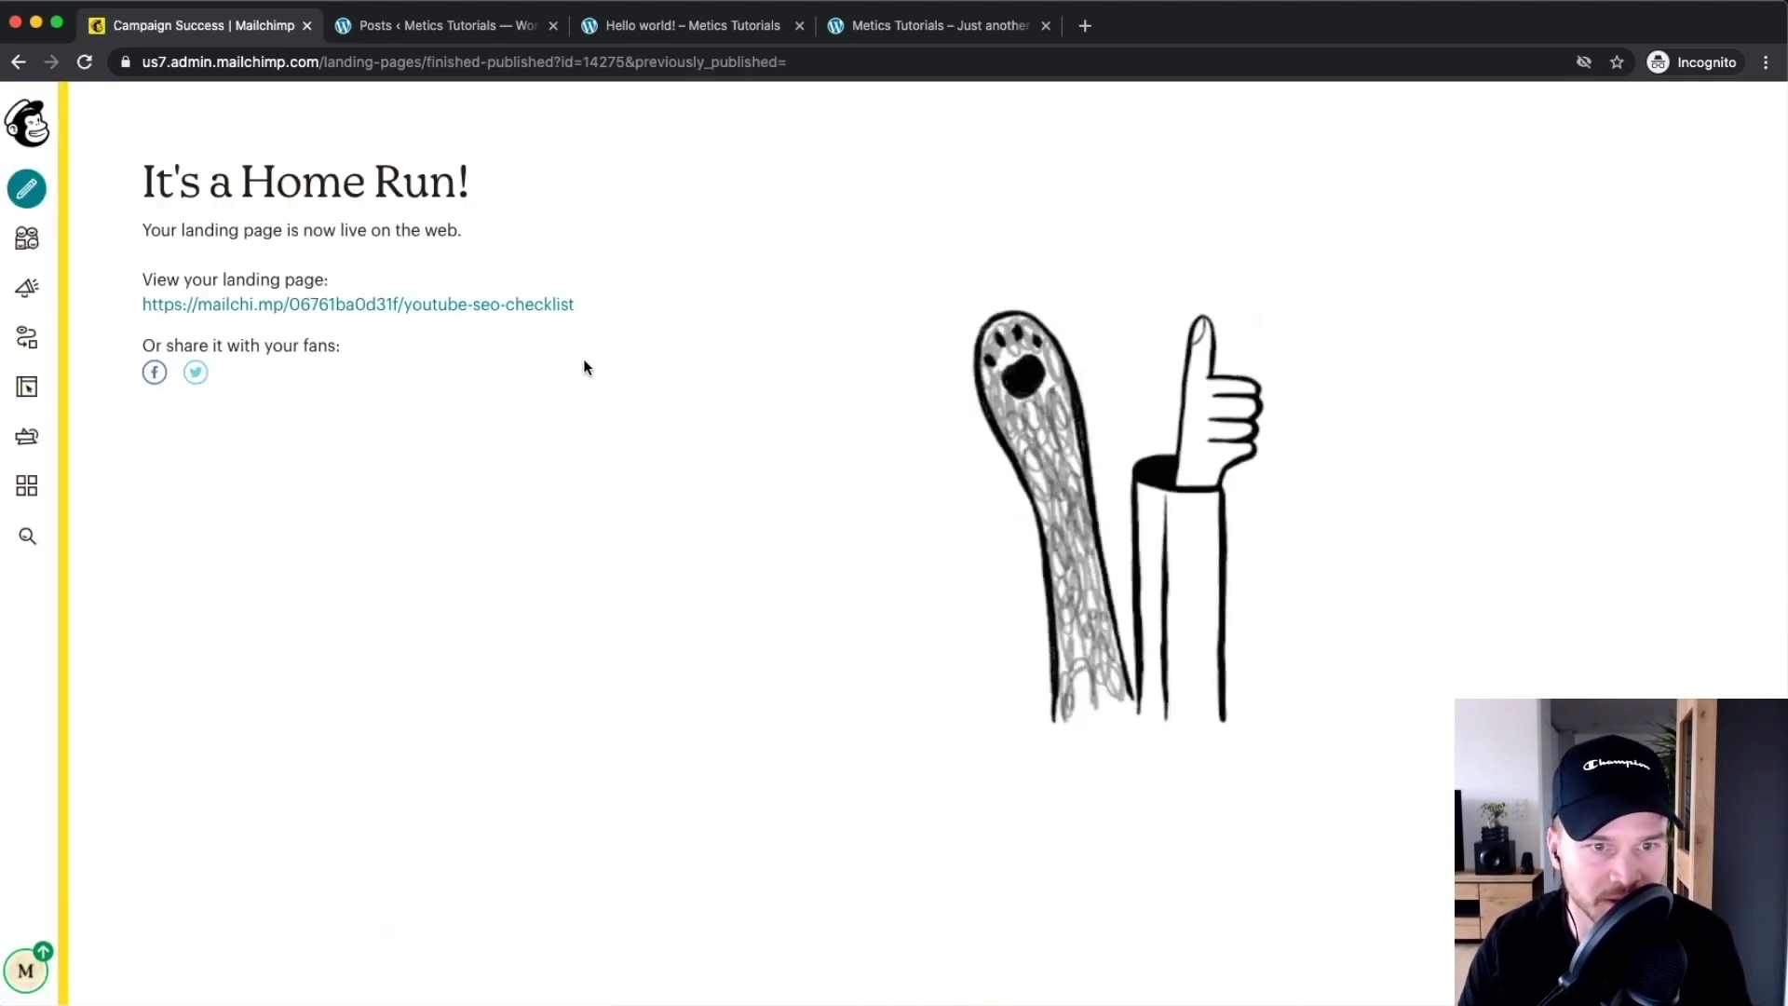
Open the live landing page link in a new browser tab
scroll(386, 314, up, 3)
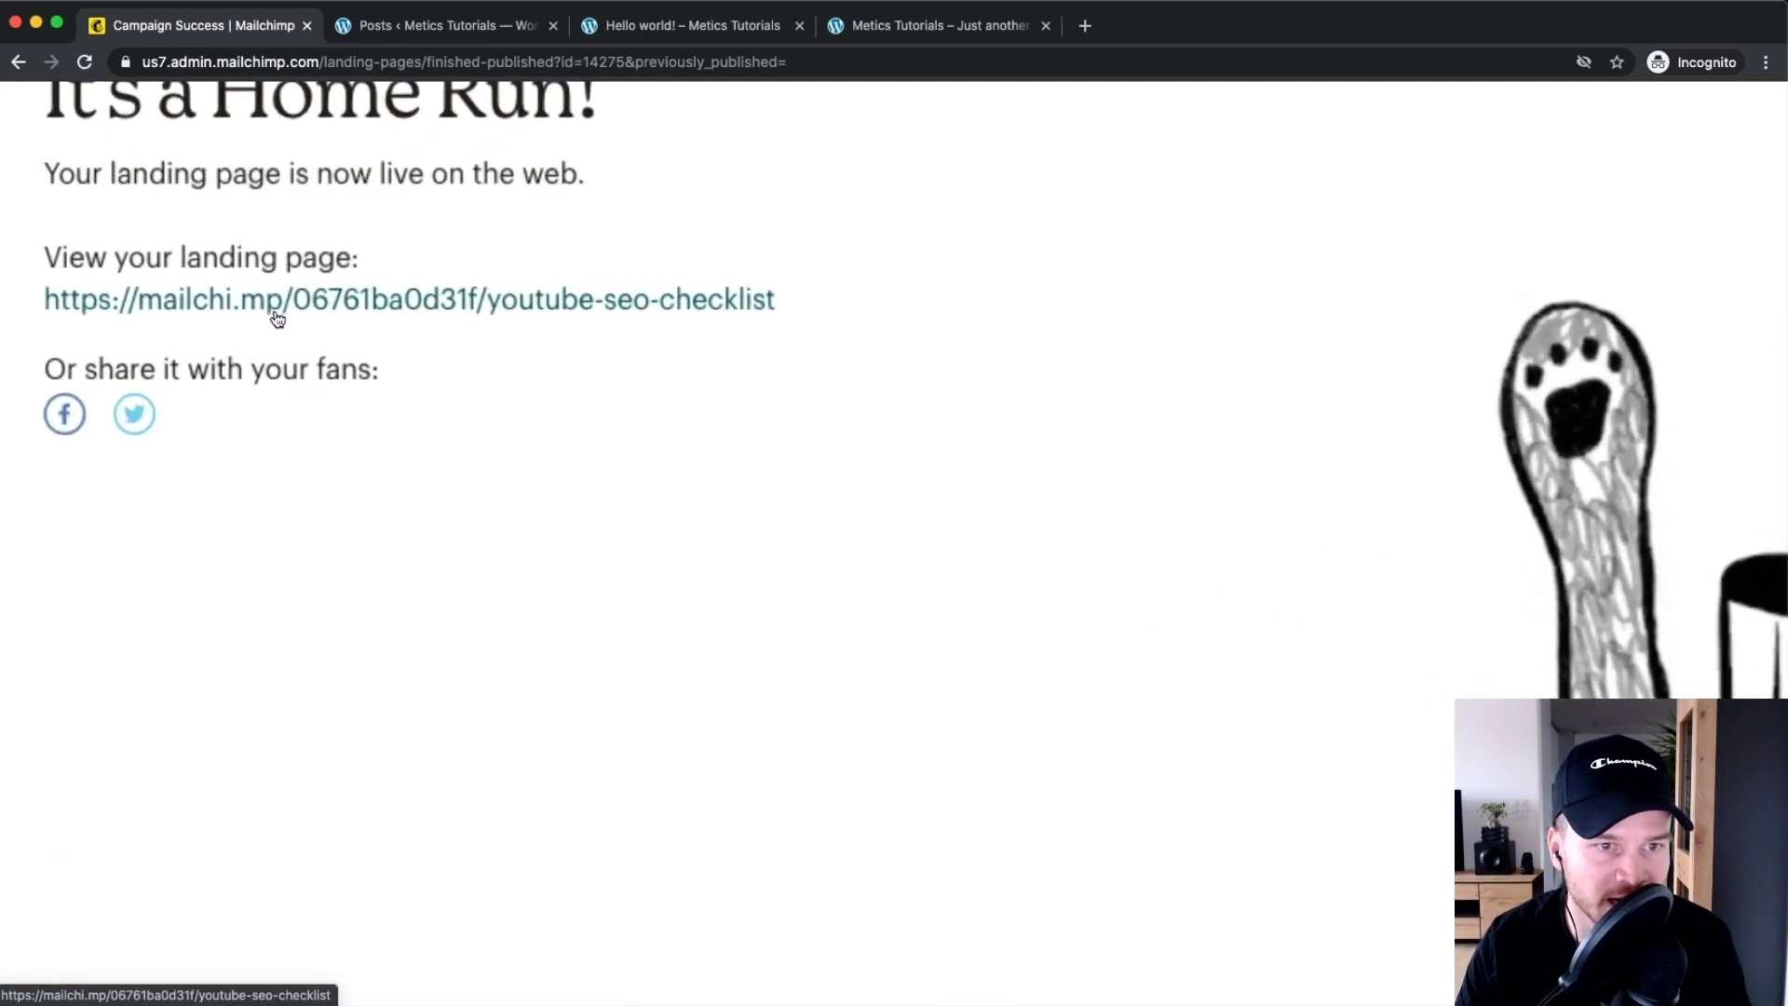
right_click(290, 309)
click(307, 318)
scroll(304, 307, down, 3)
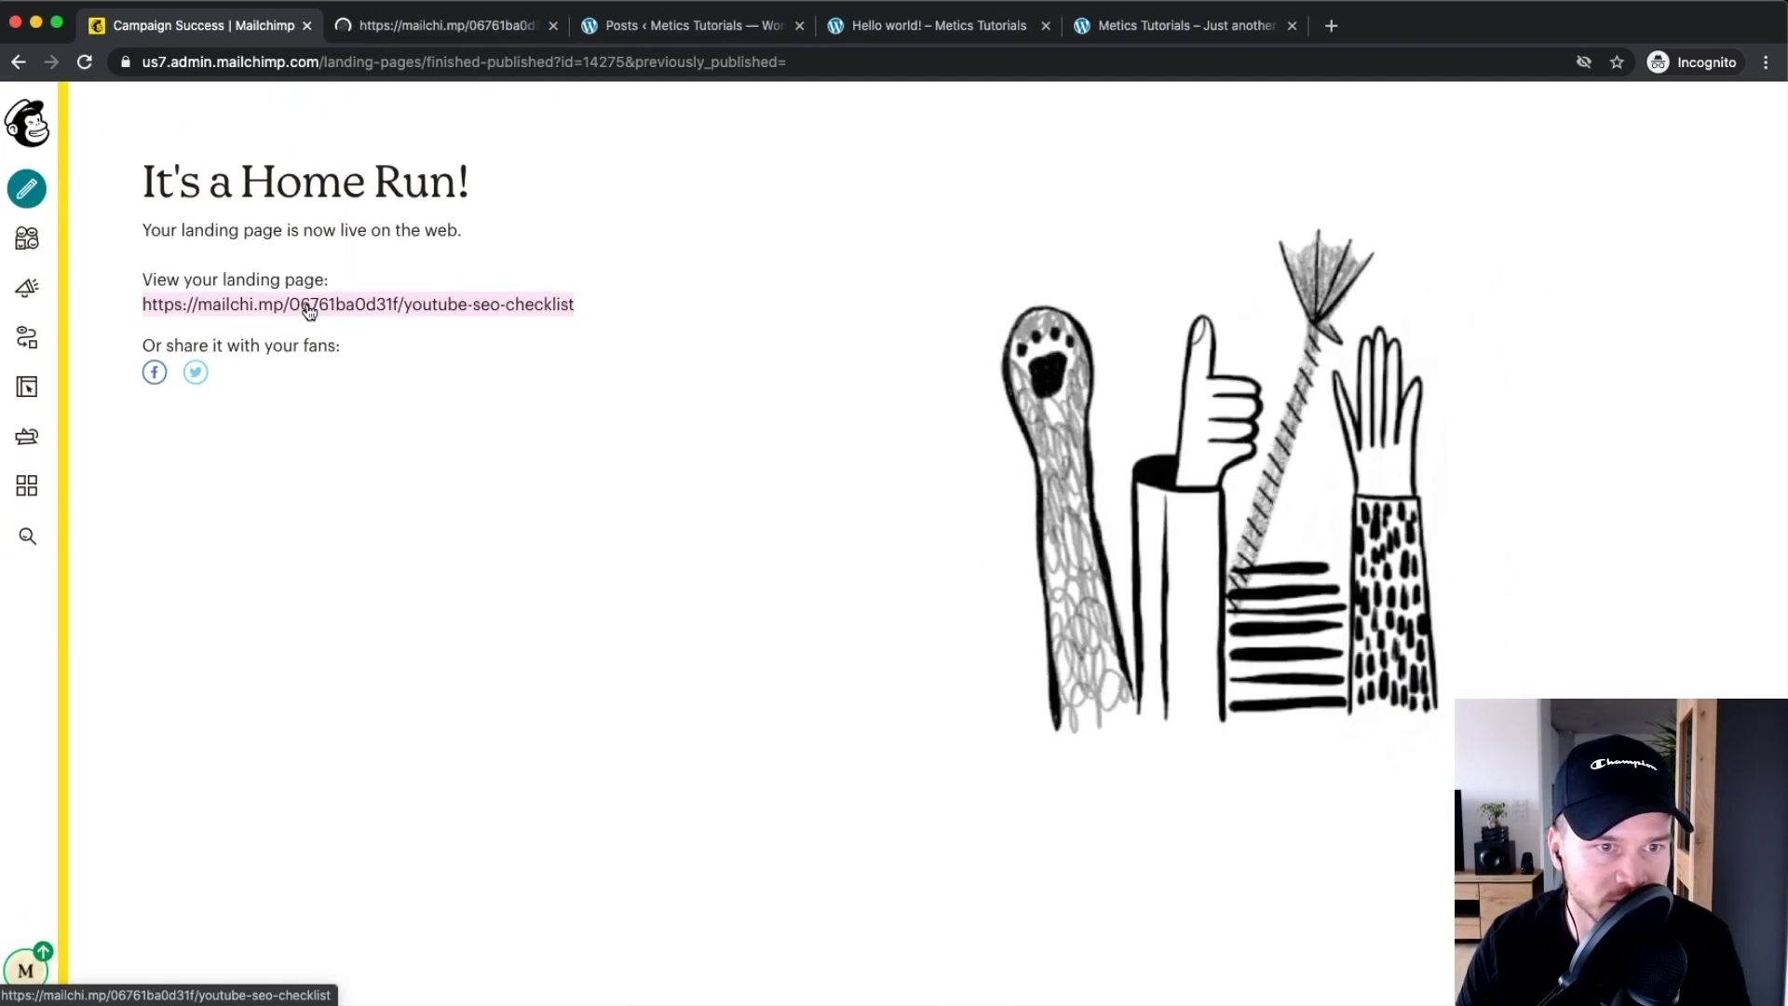
click(447, 27)
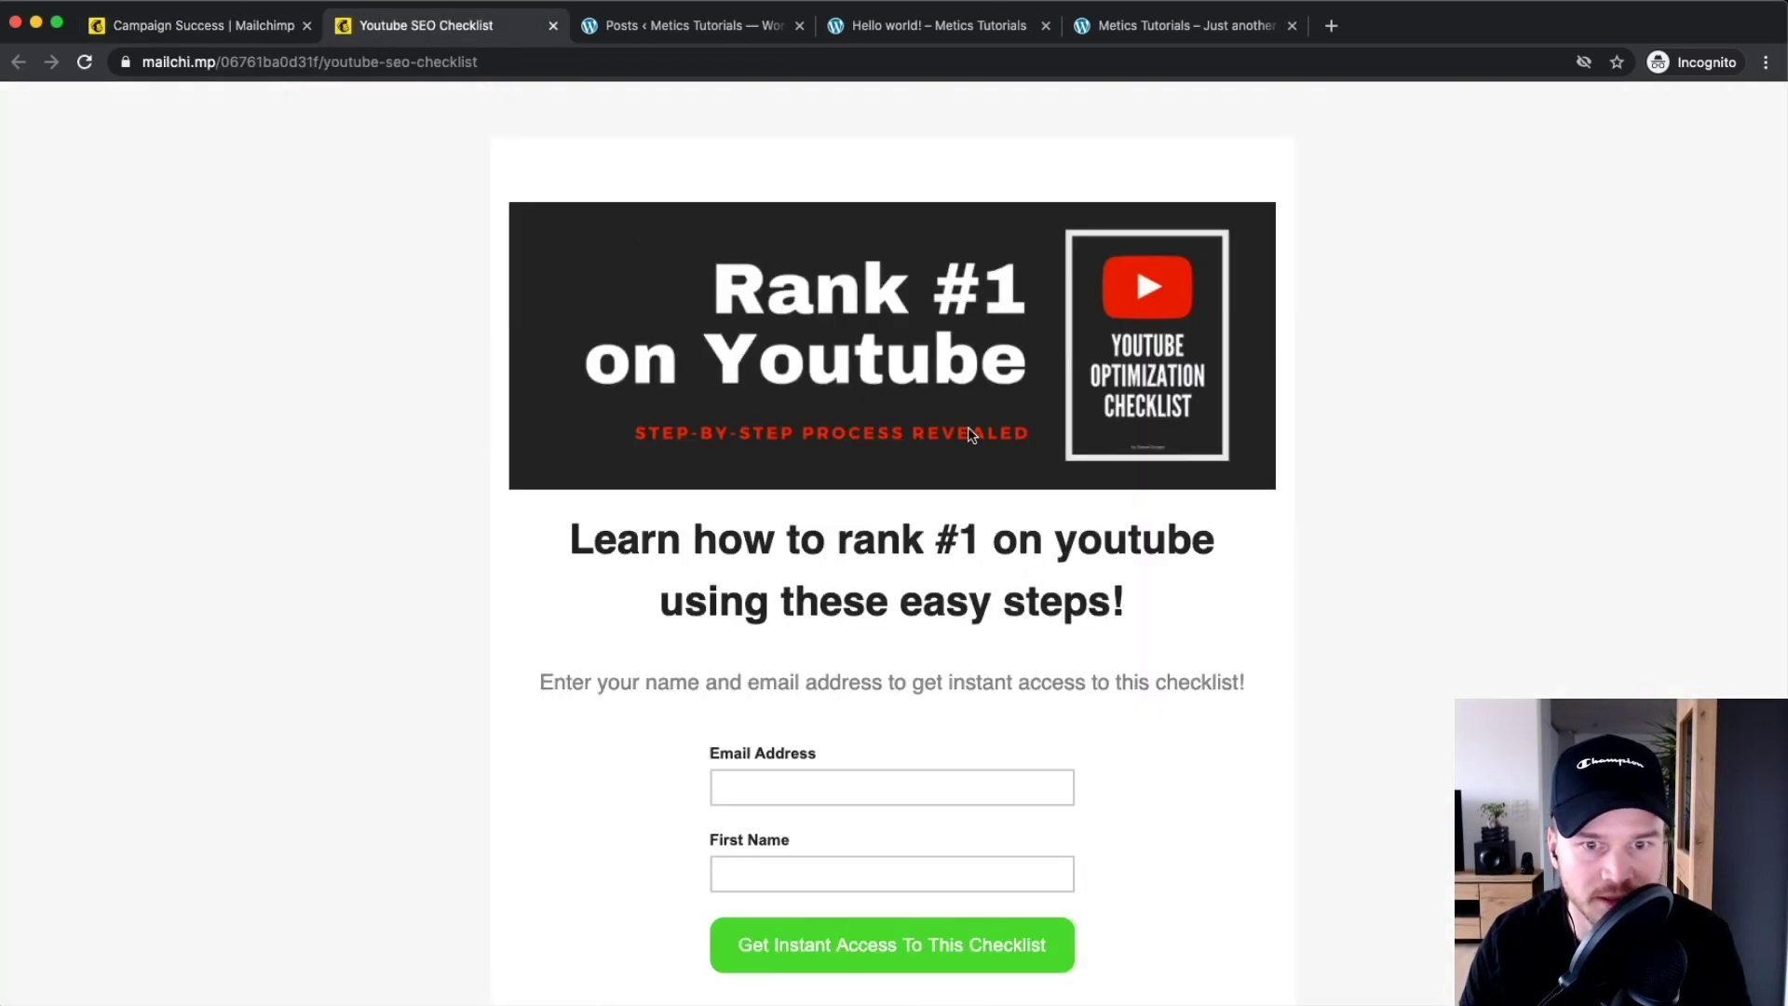
Test the live form's Email Address and First Name fields, then return to the success page
scroll(959, 432, down, 3)
click(874, 459)
scroll(874, 459, up, 3)
scroll(876, 465, down, 2)
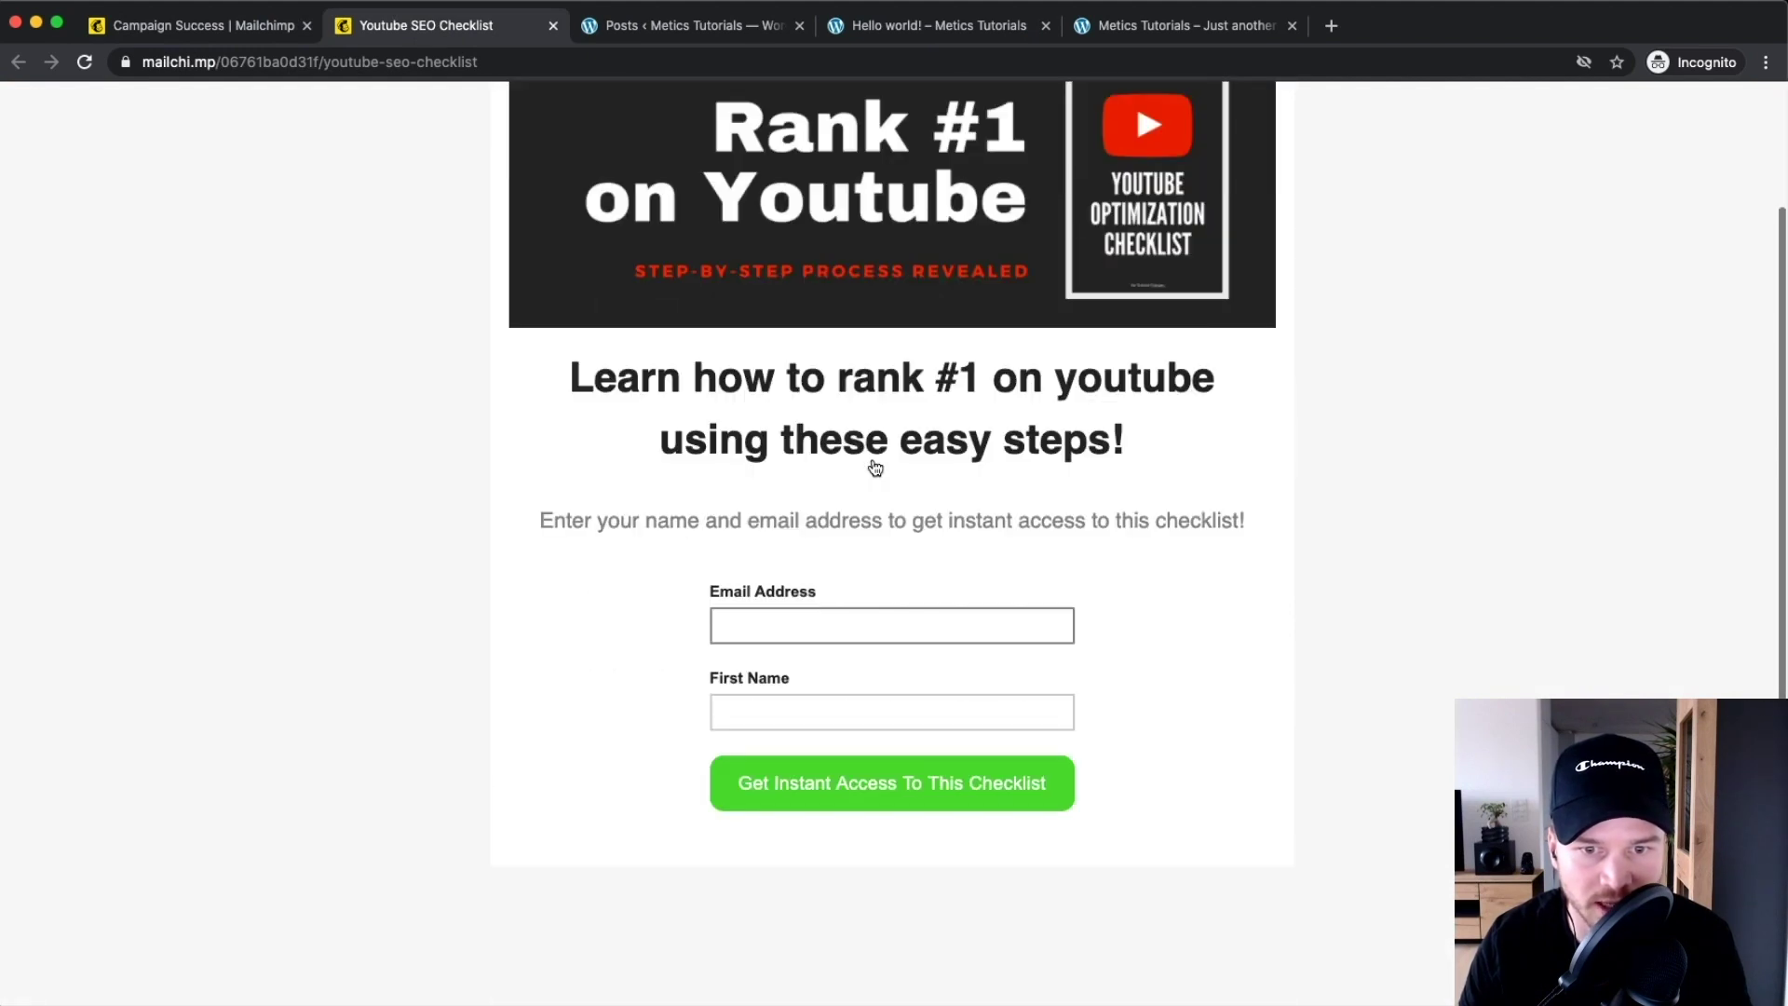
click(812, 626)
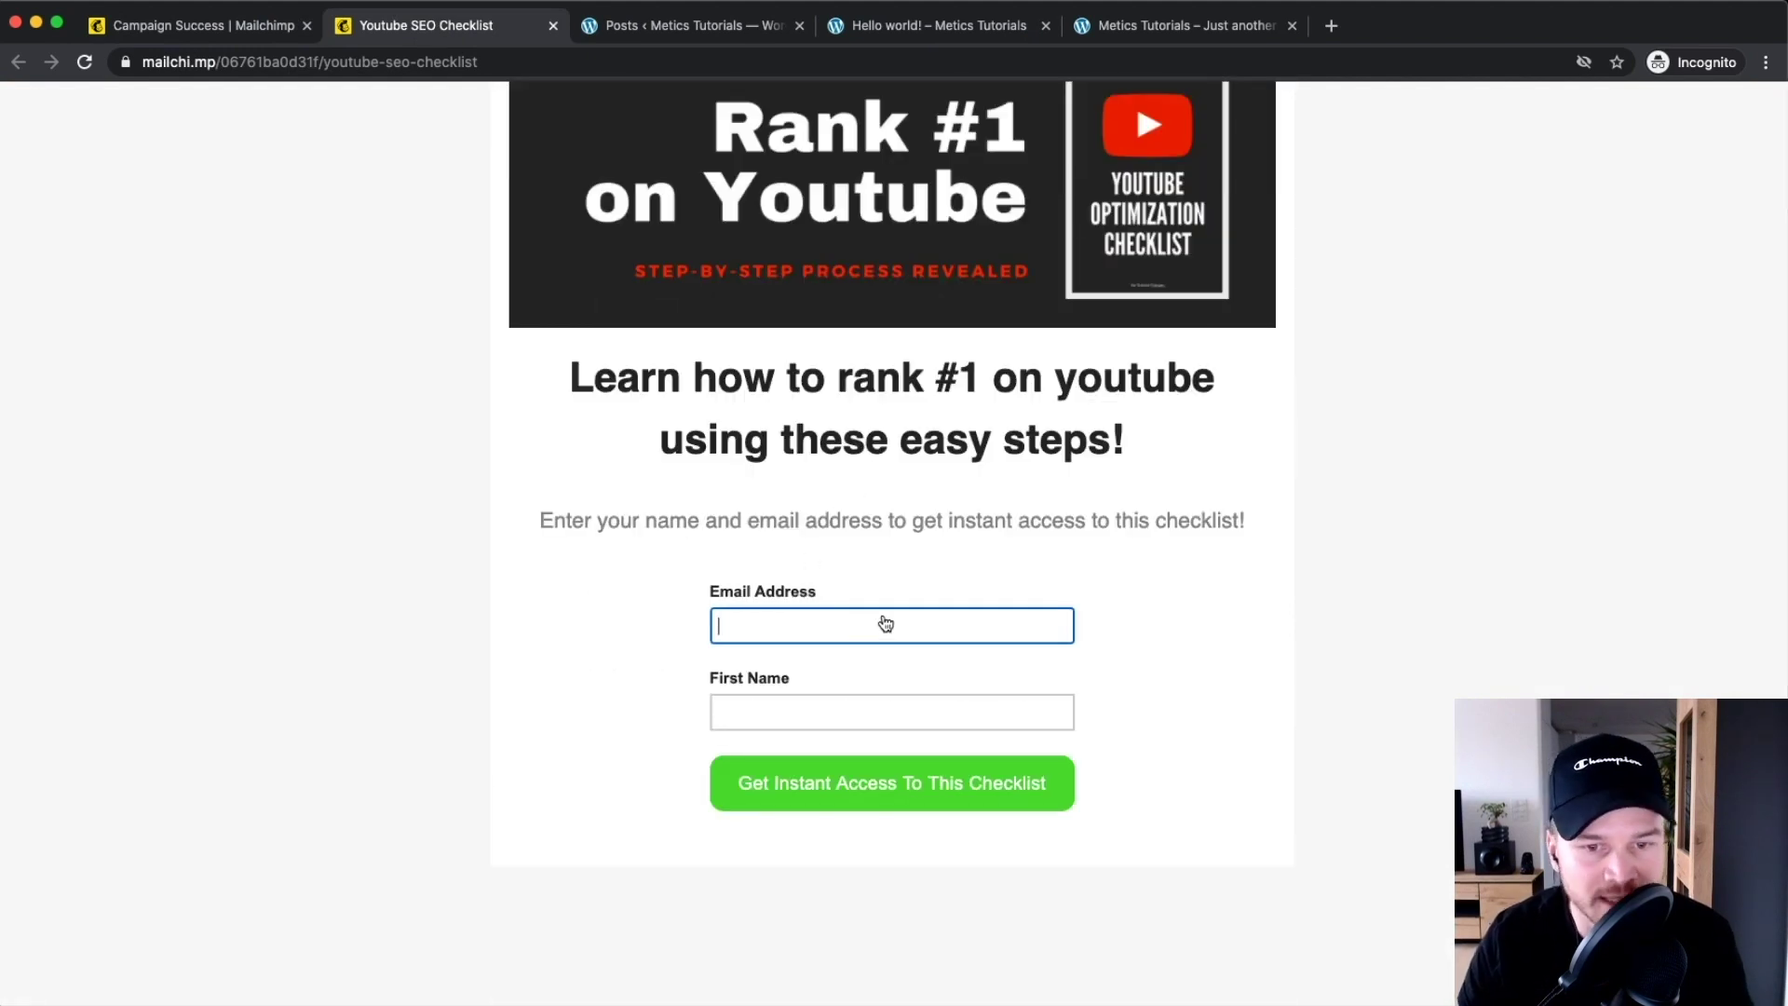
click(755, 719)
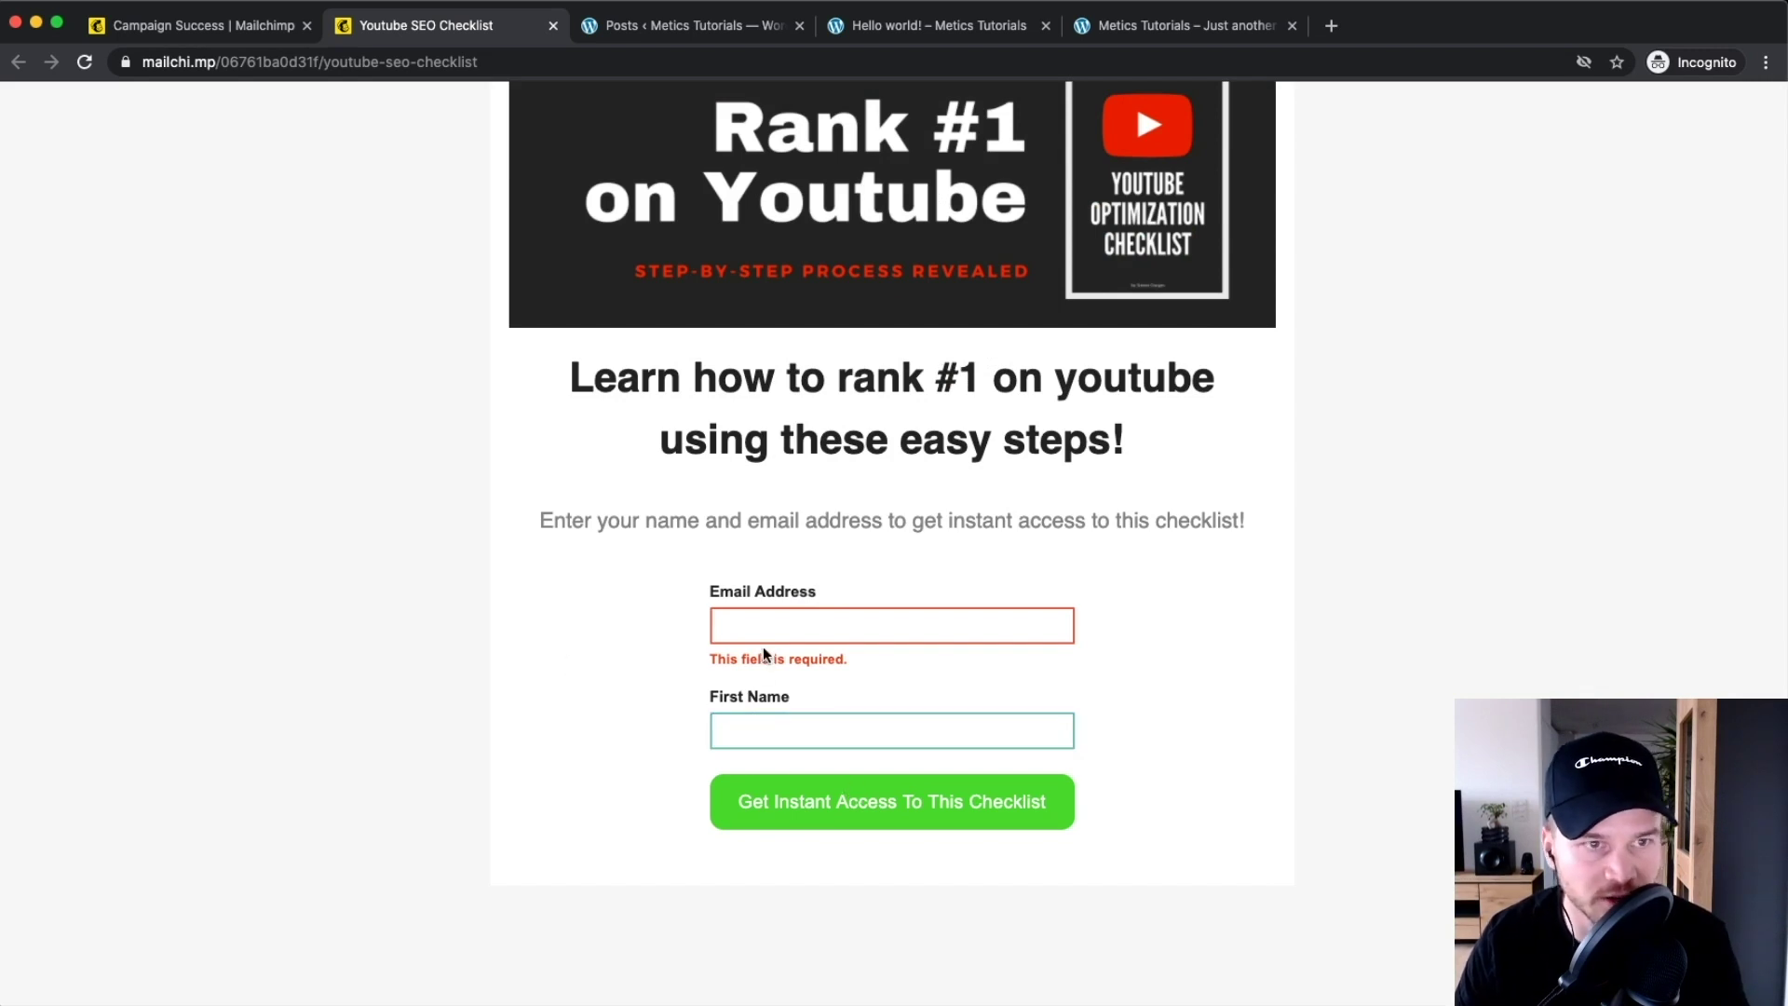
click(222, 28)
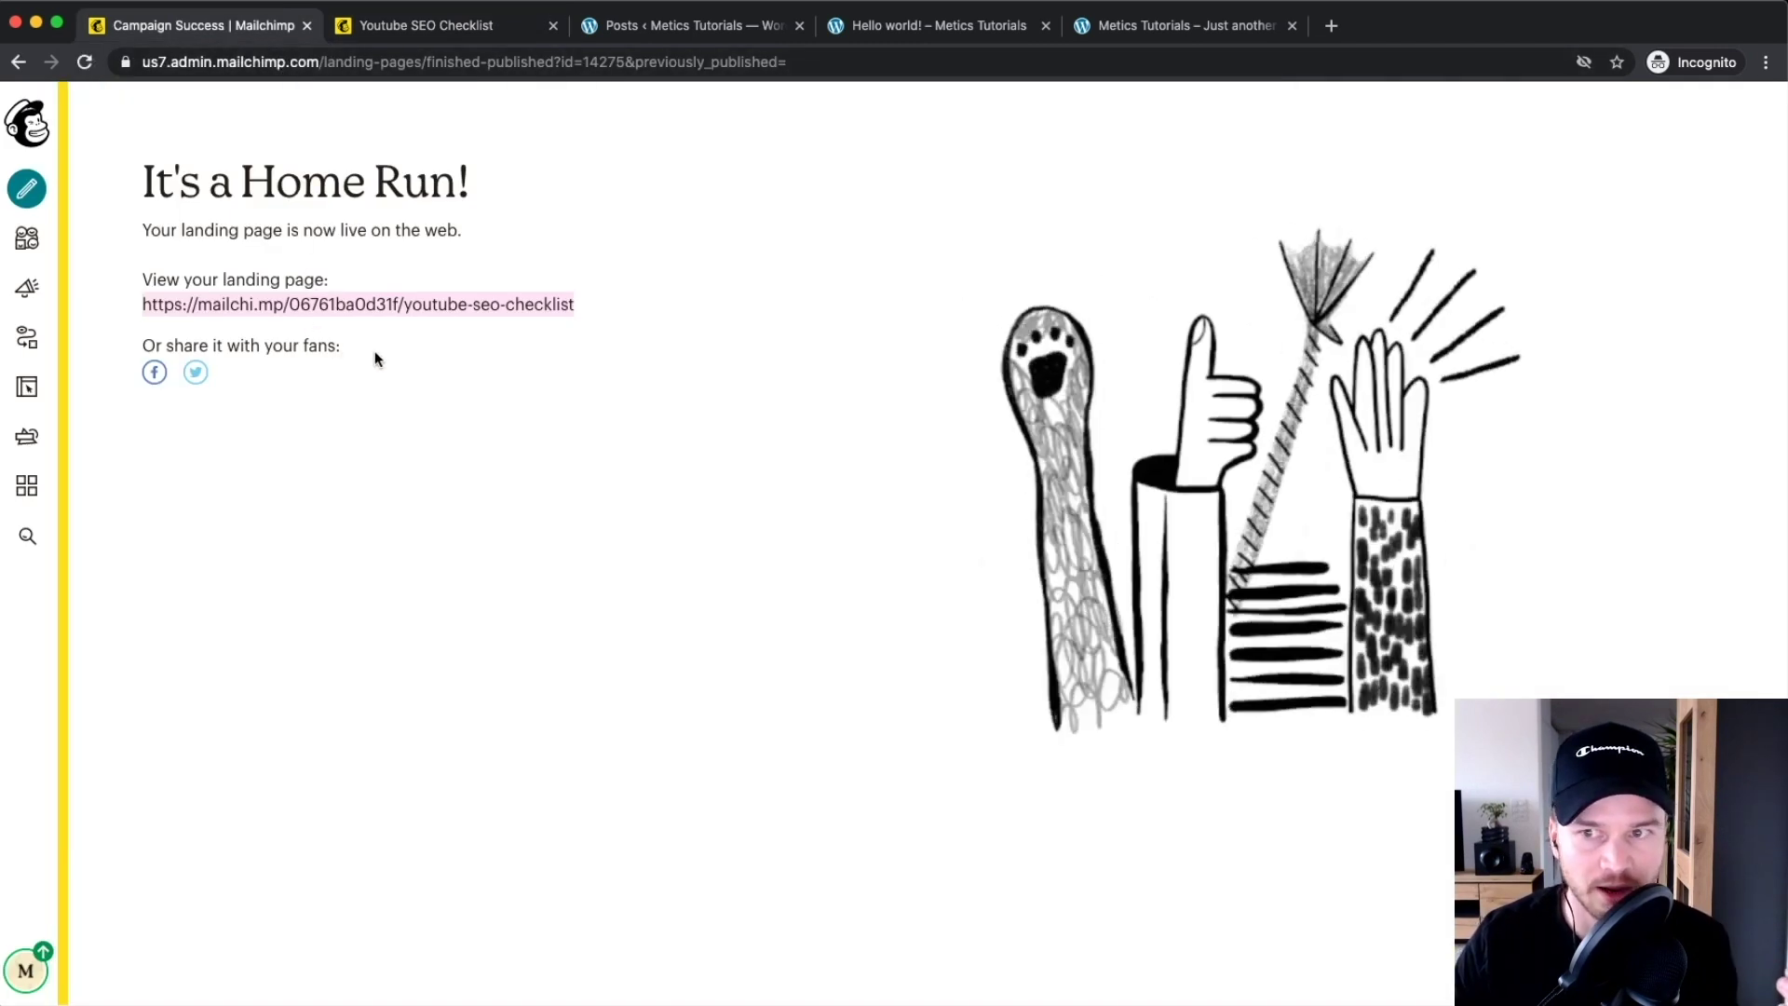
Go back to the landing page overview and open Edit URL to see the domain options
key(super+bracketleft)
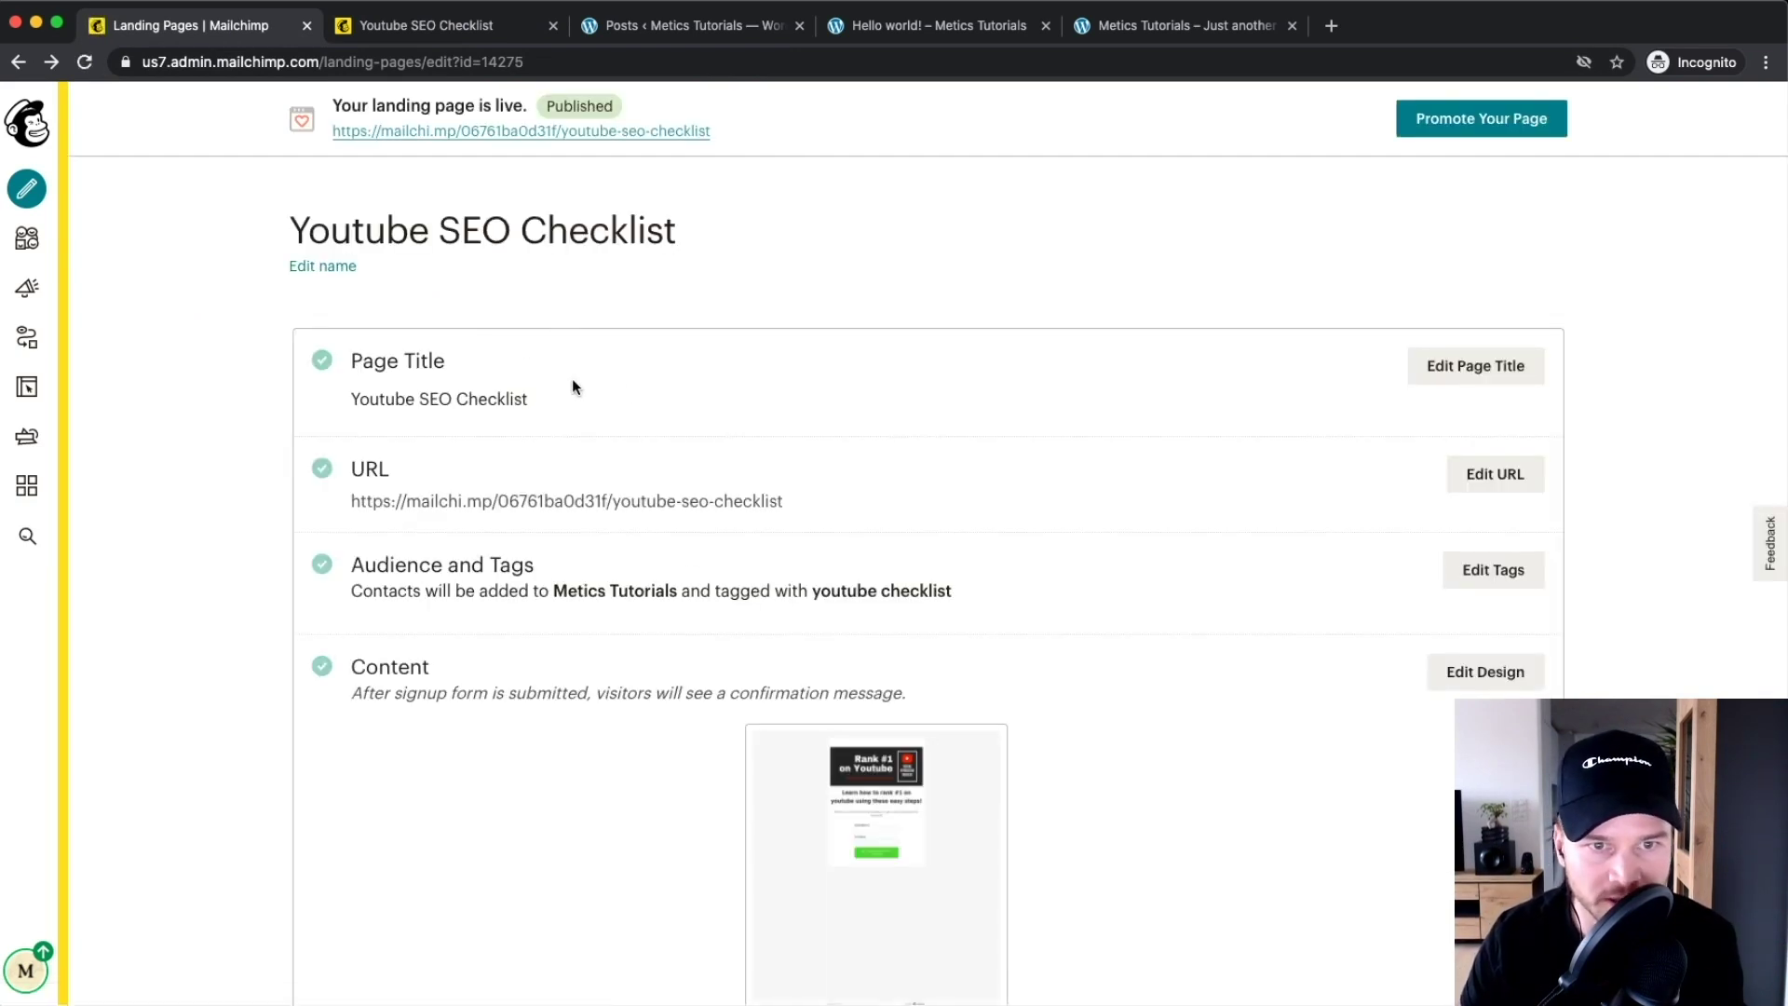
click(1495, 474)
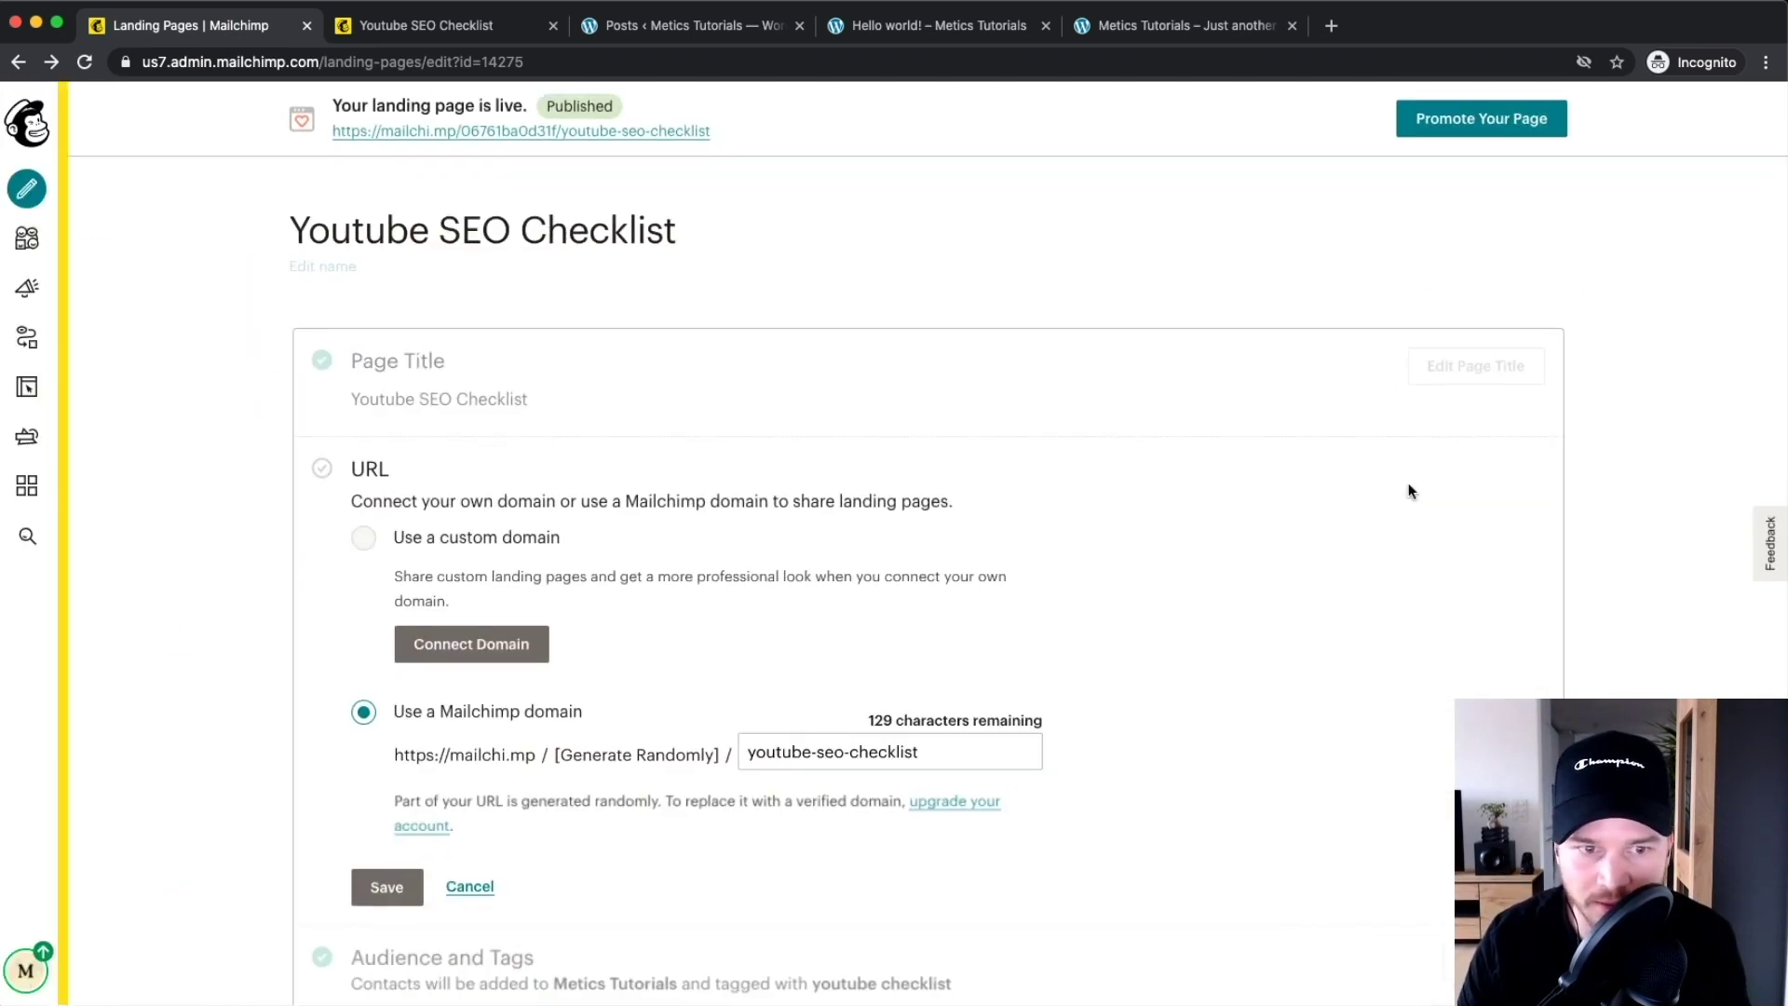
scroll(371, 466, down, 3)
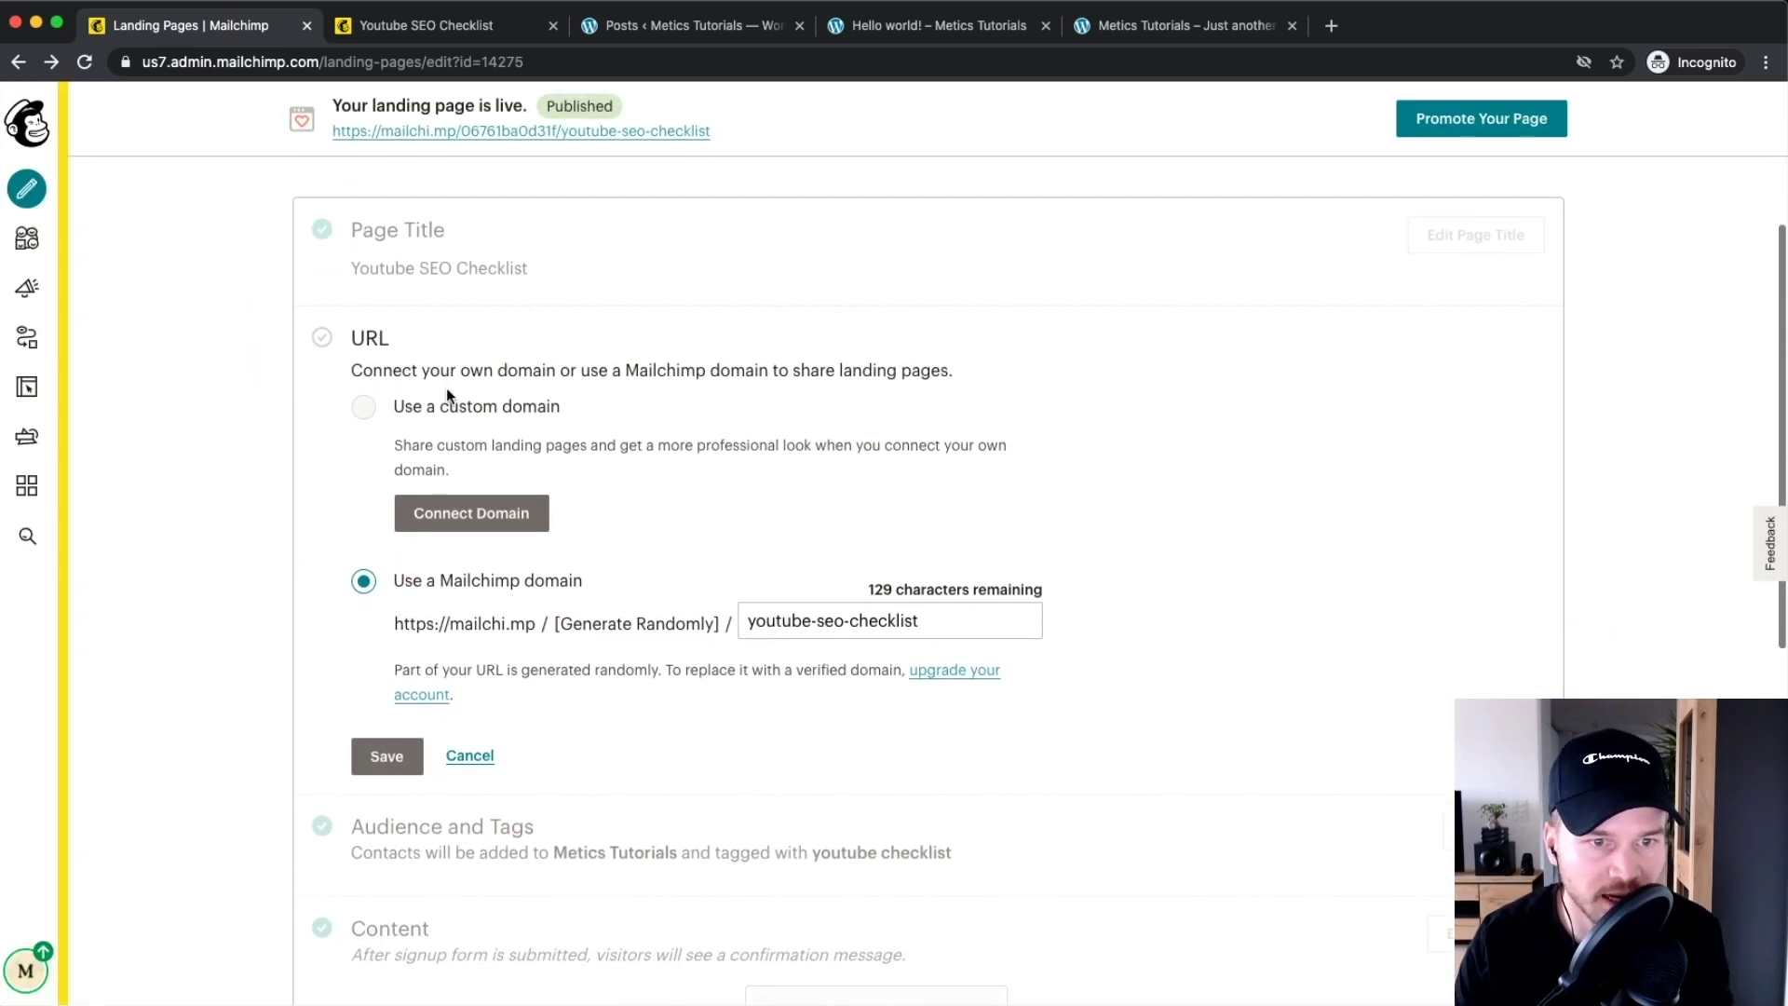
scroll(447, 400, up, 5)
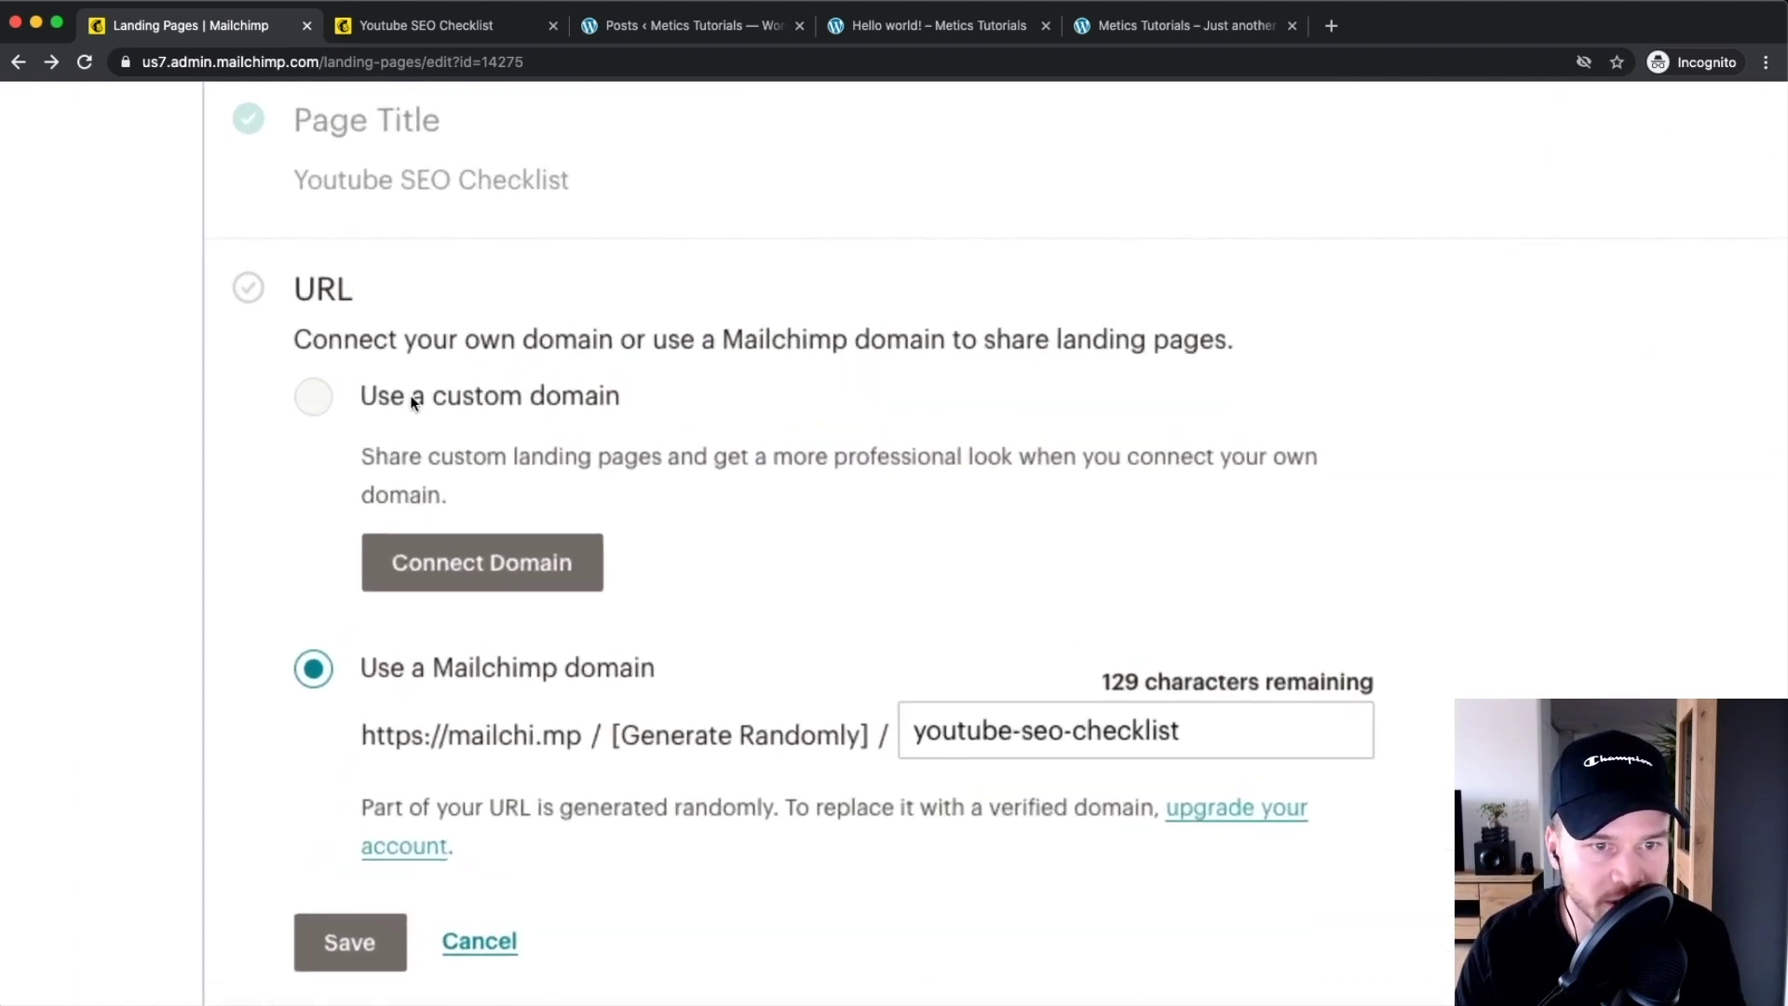
scroll(411, 400, up, 3)
scroll(644, 401, down, 8)
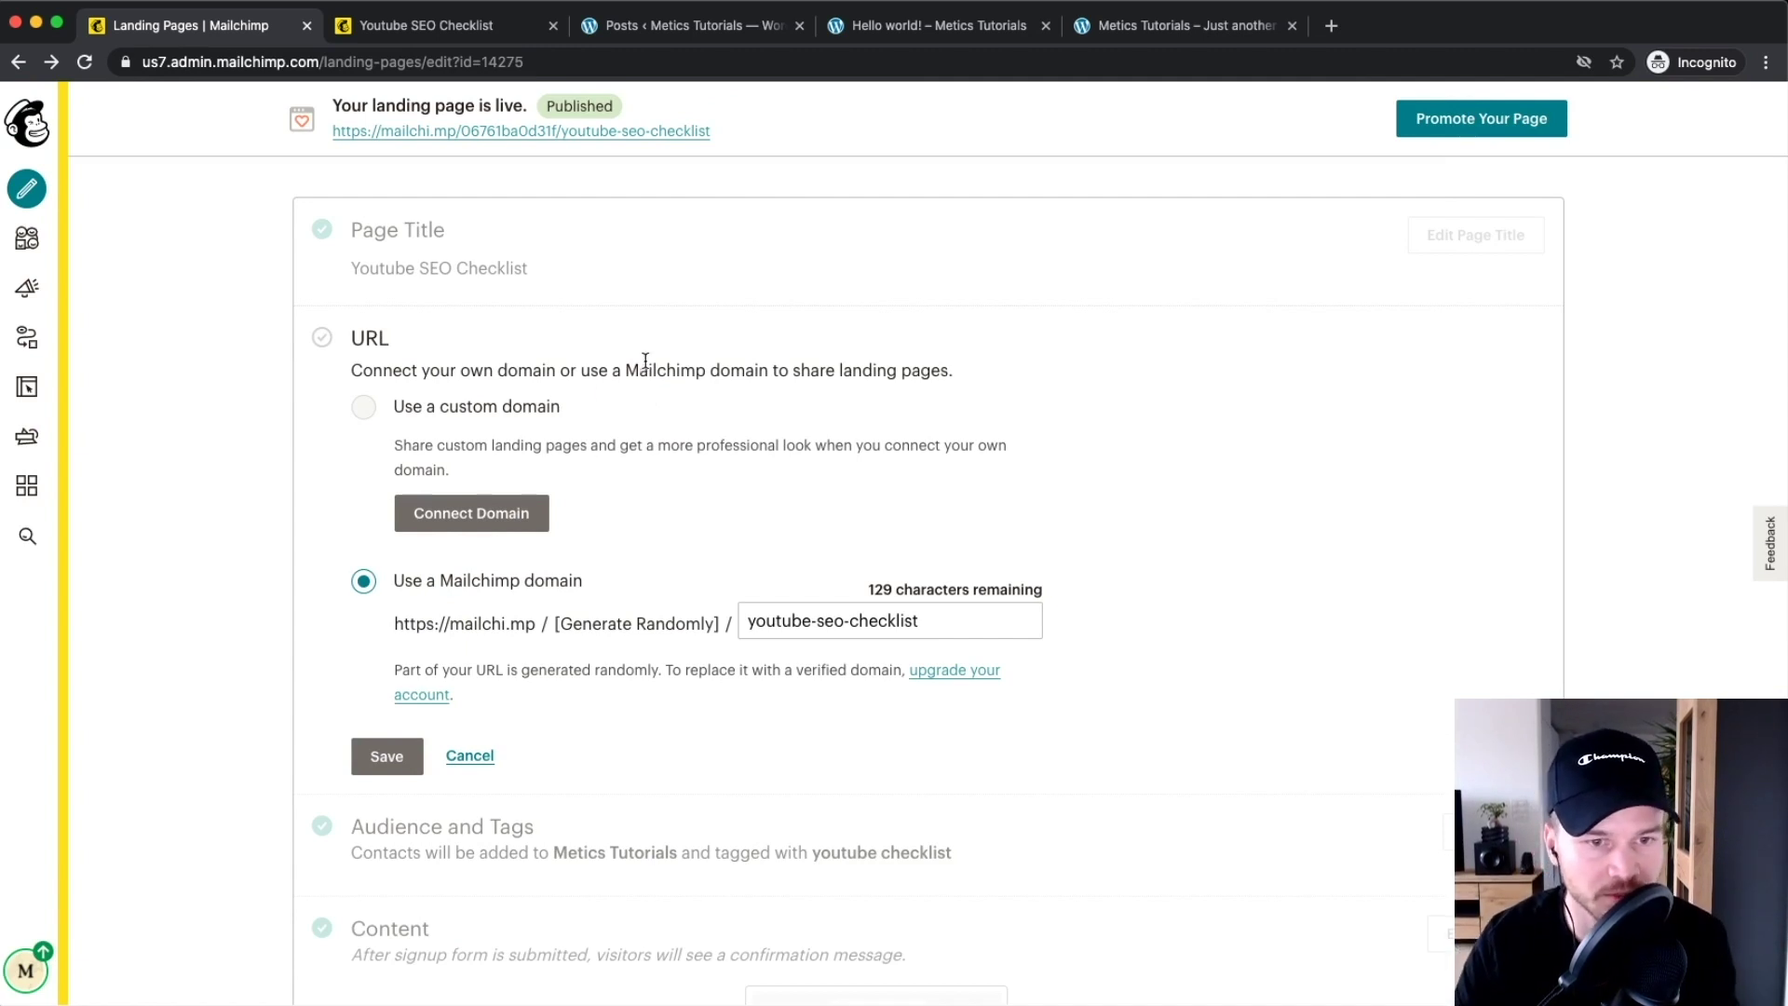
scroll(384, 473, up, 3)
Open domain management and start adding a custom domain
click(503, 519)
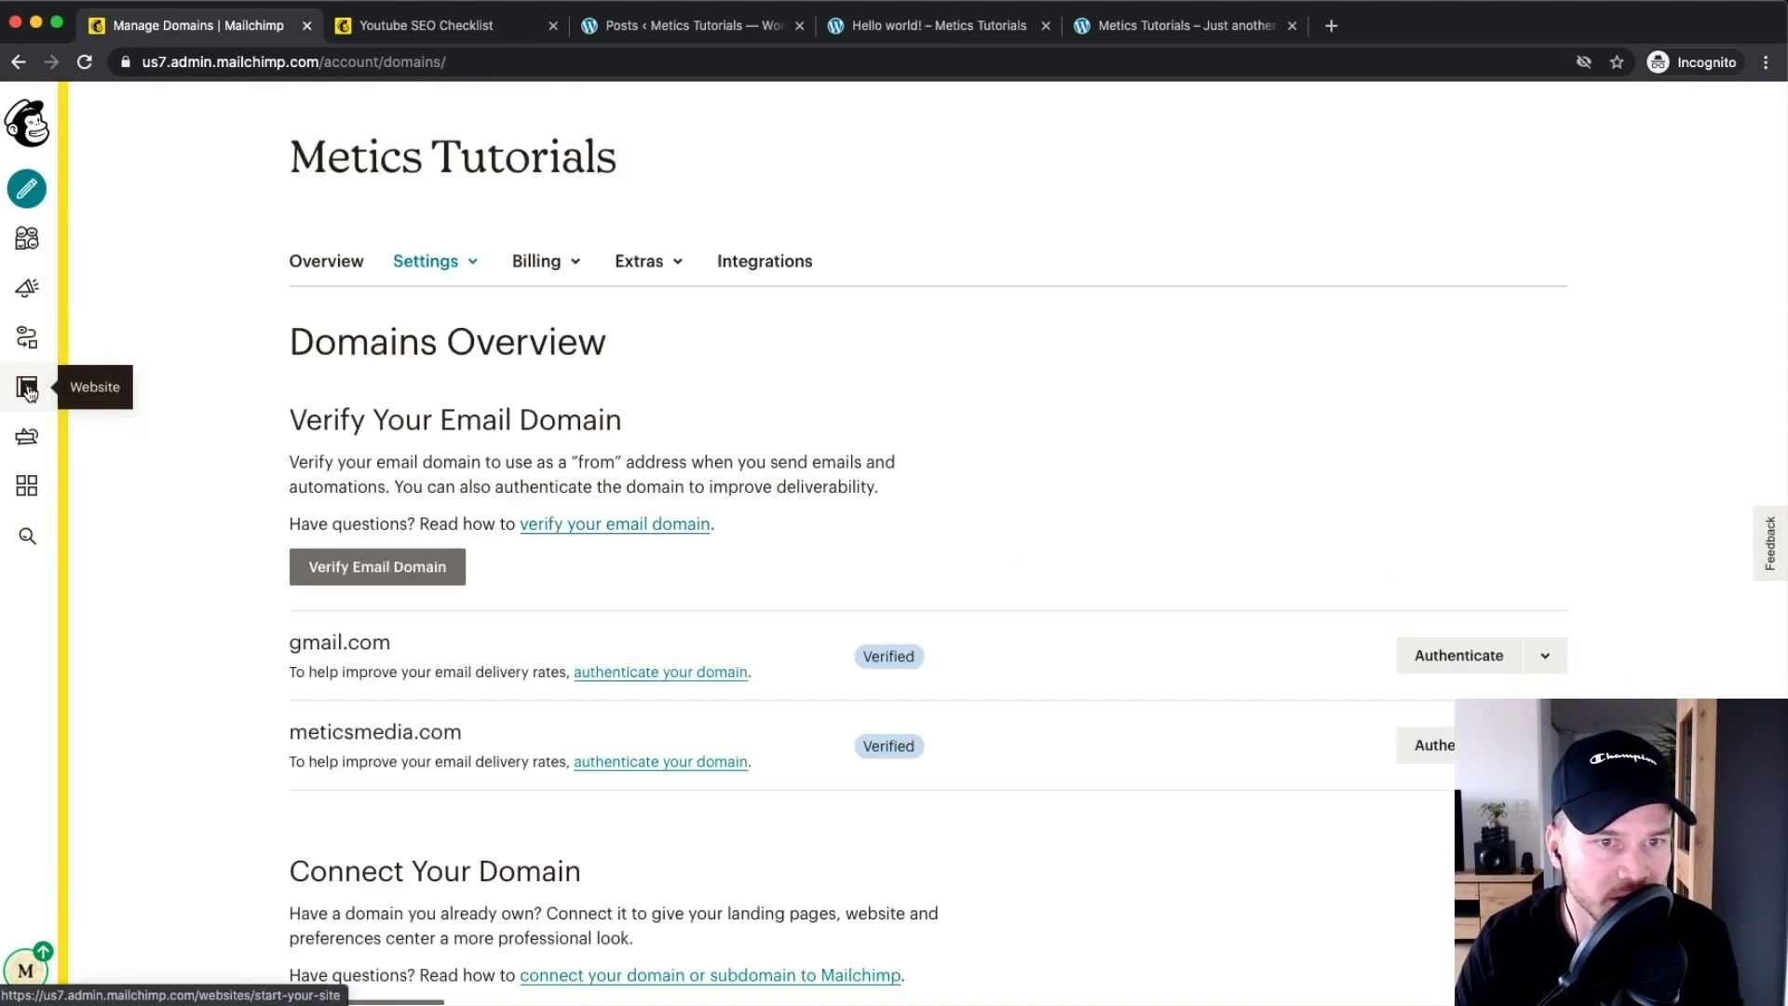
scroll(247, 337, down, 5)
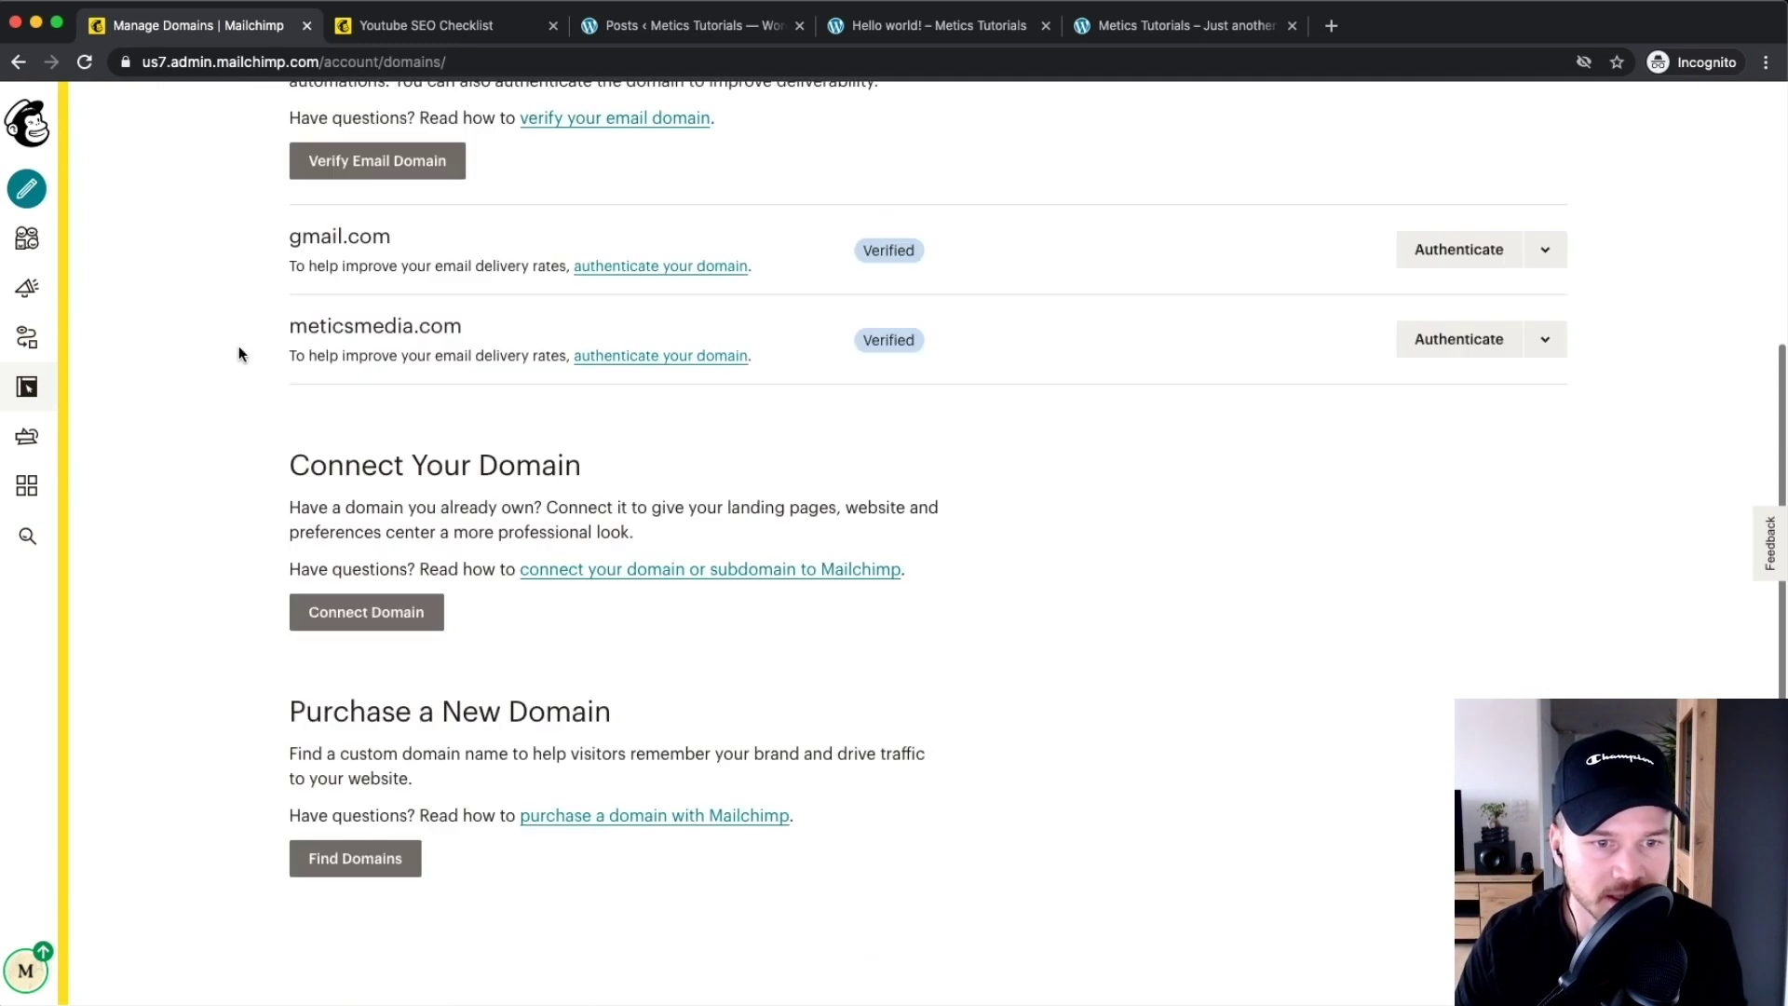
click(351, 626)
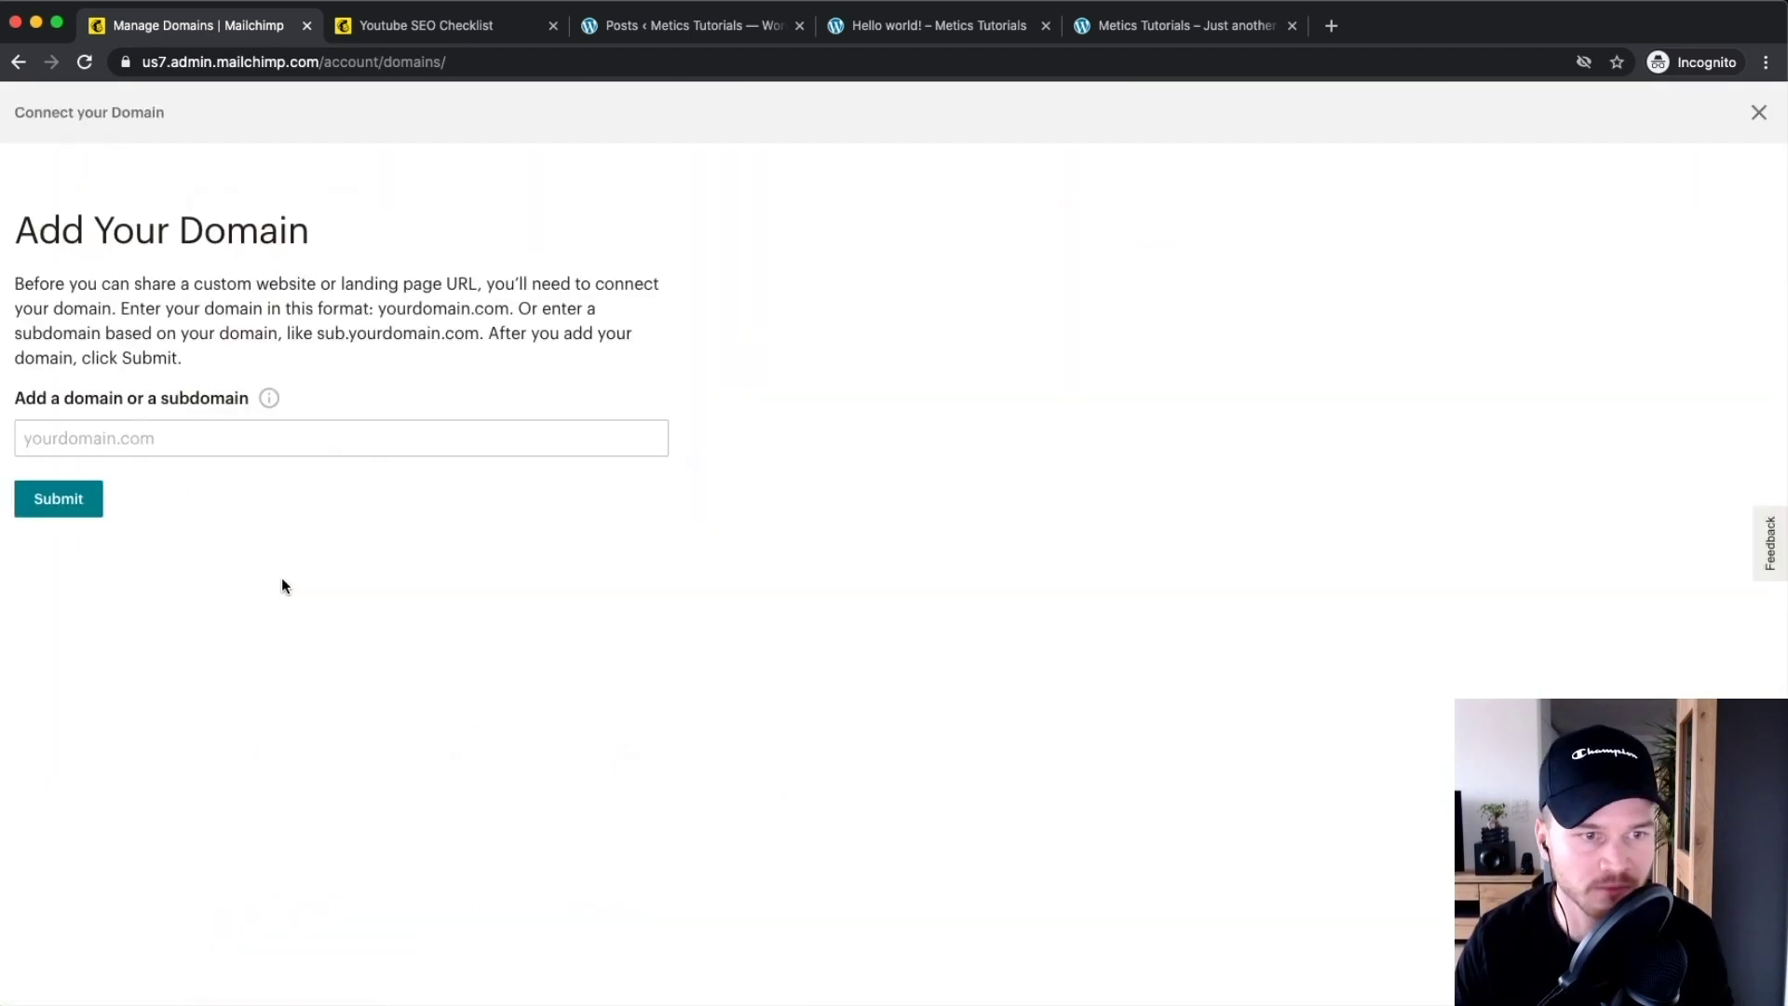
scroll(108, 479, up, 3)
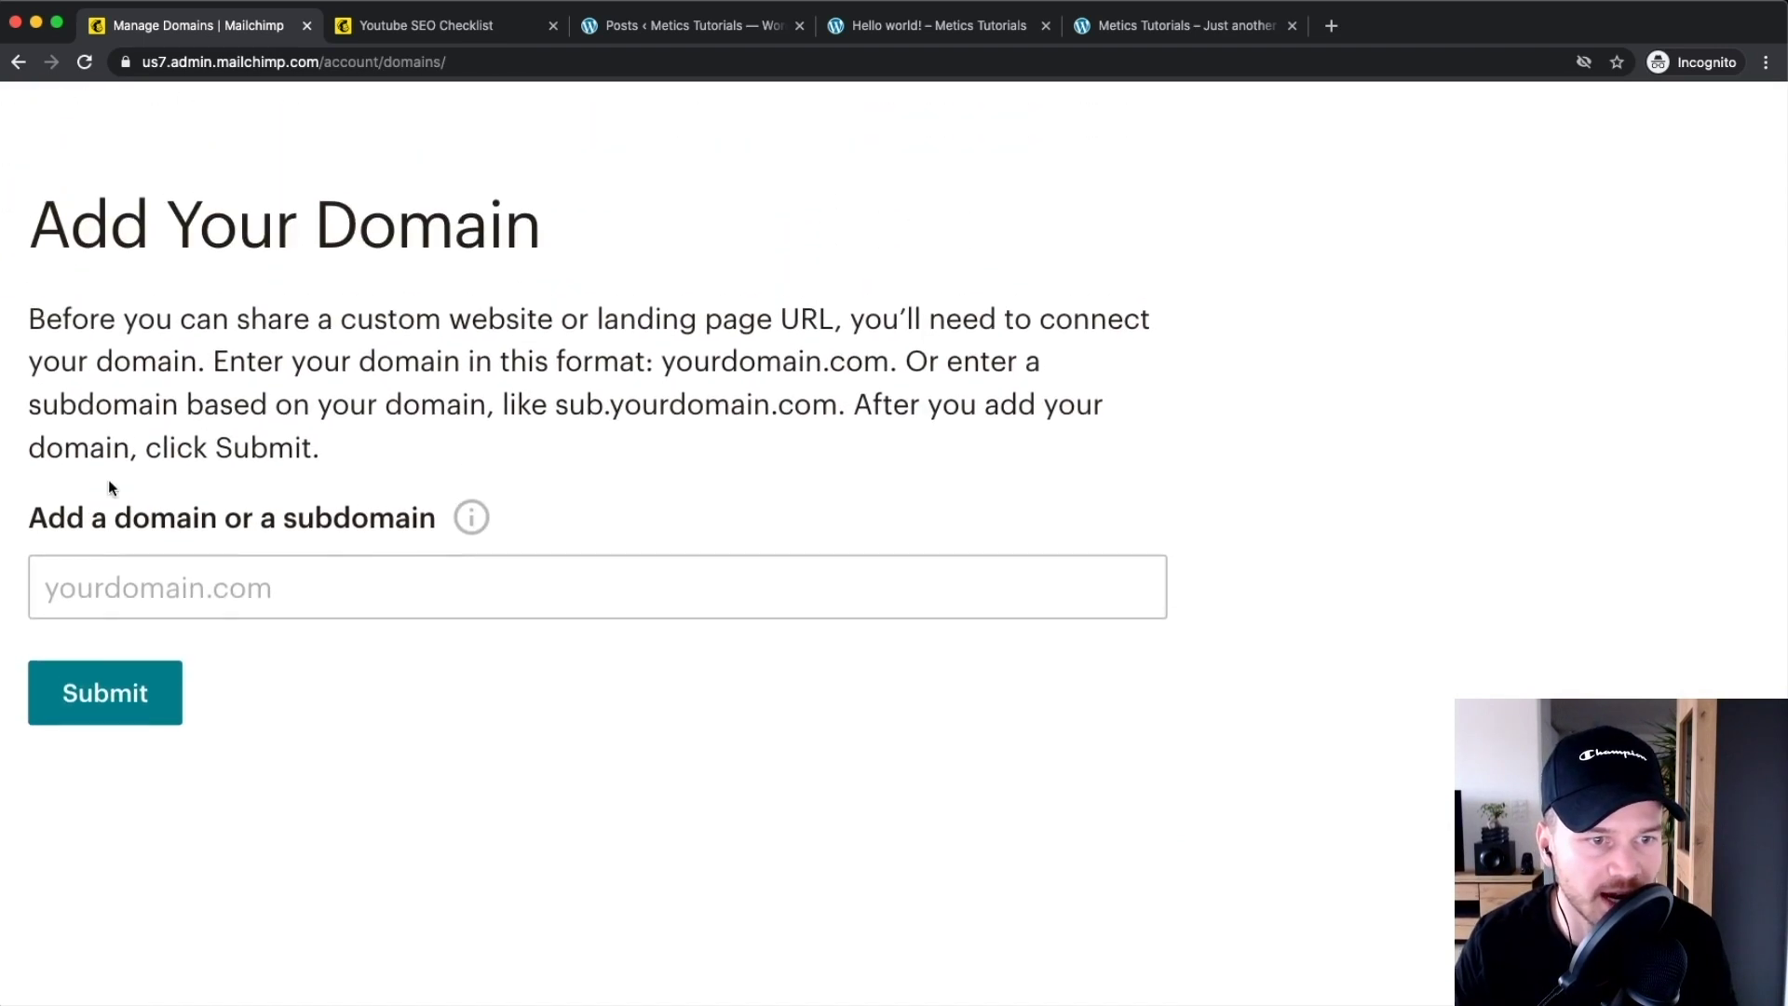
Enter meticstutorials.com in the 'Add a domain or a subdomain' field
click(149, 641)
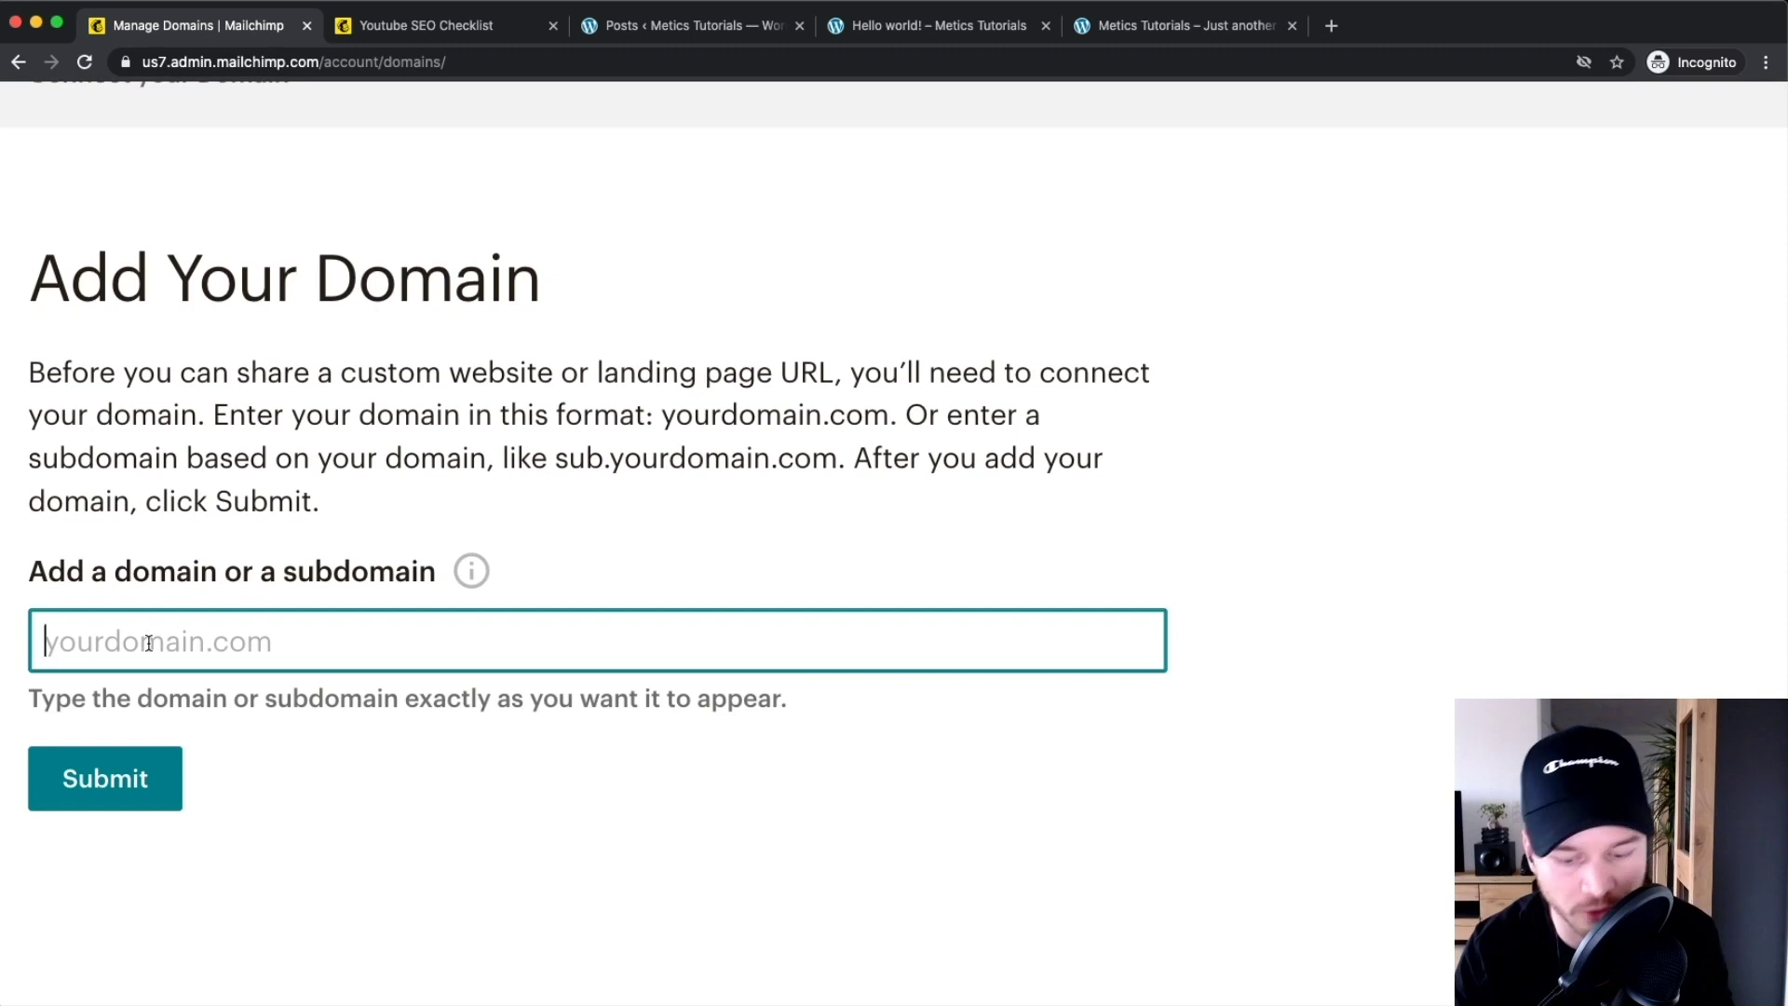
text(metic)
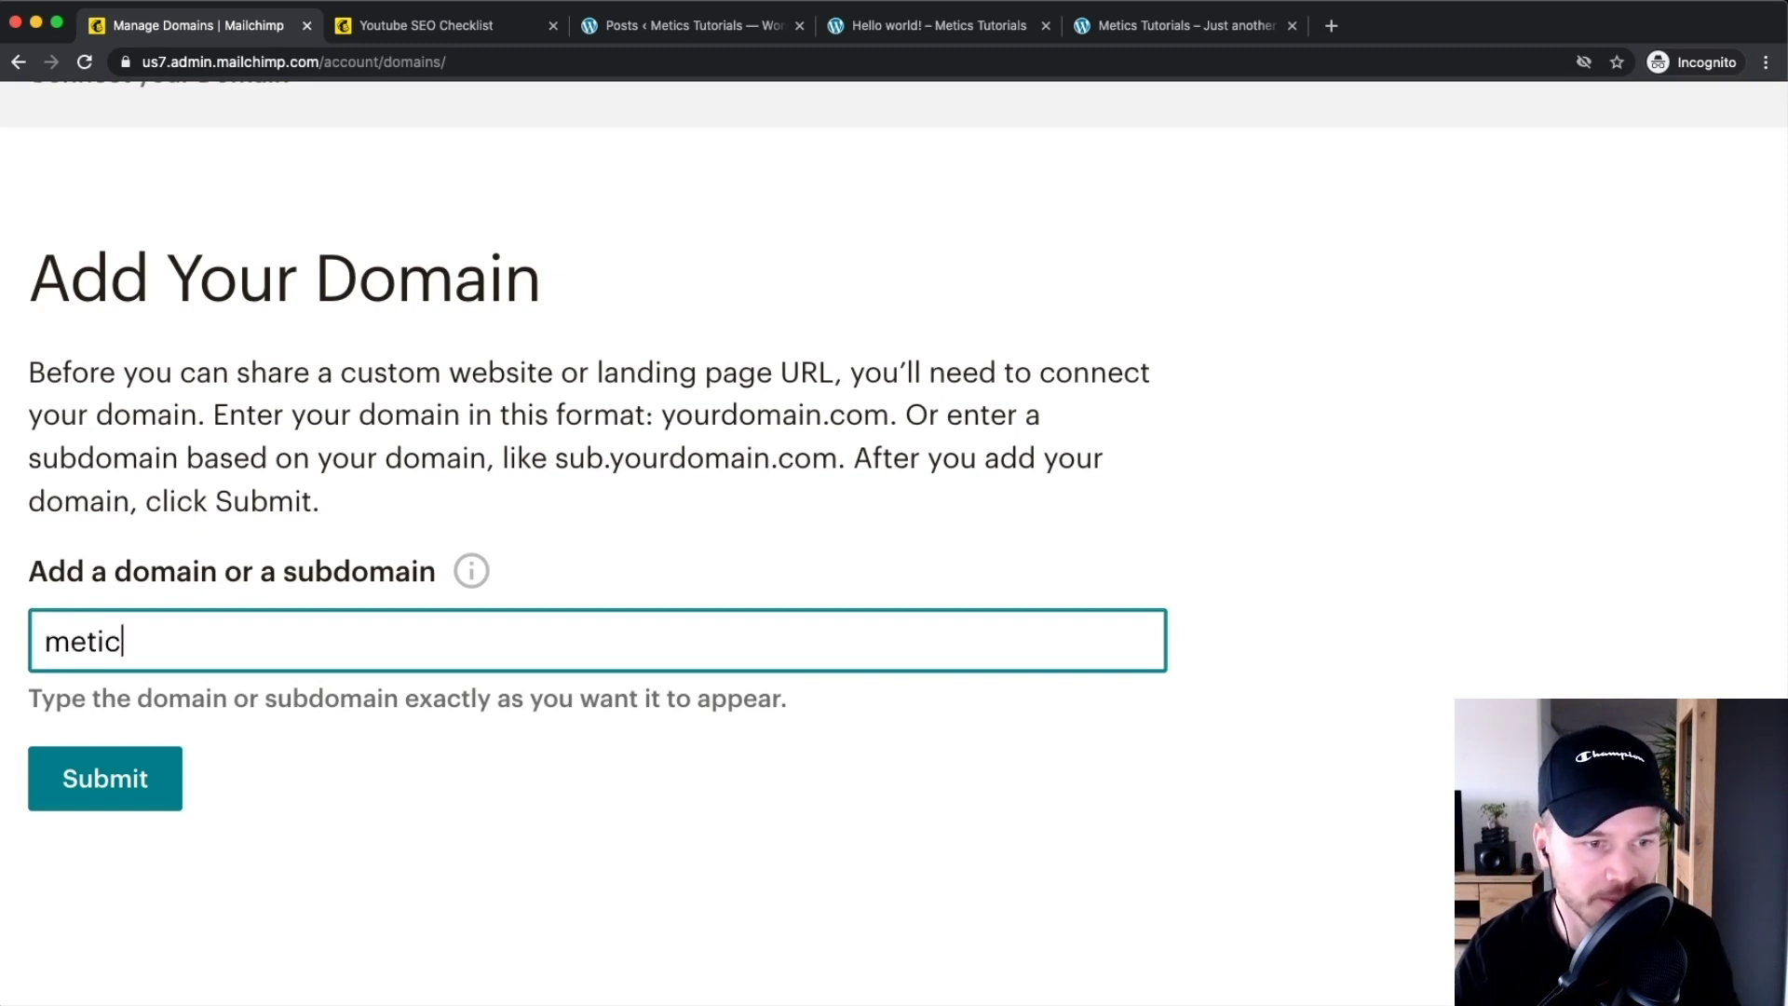
text(stutorials.com)
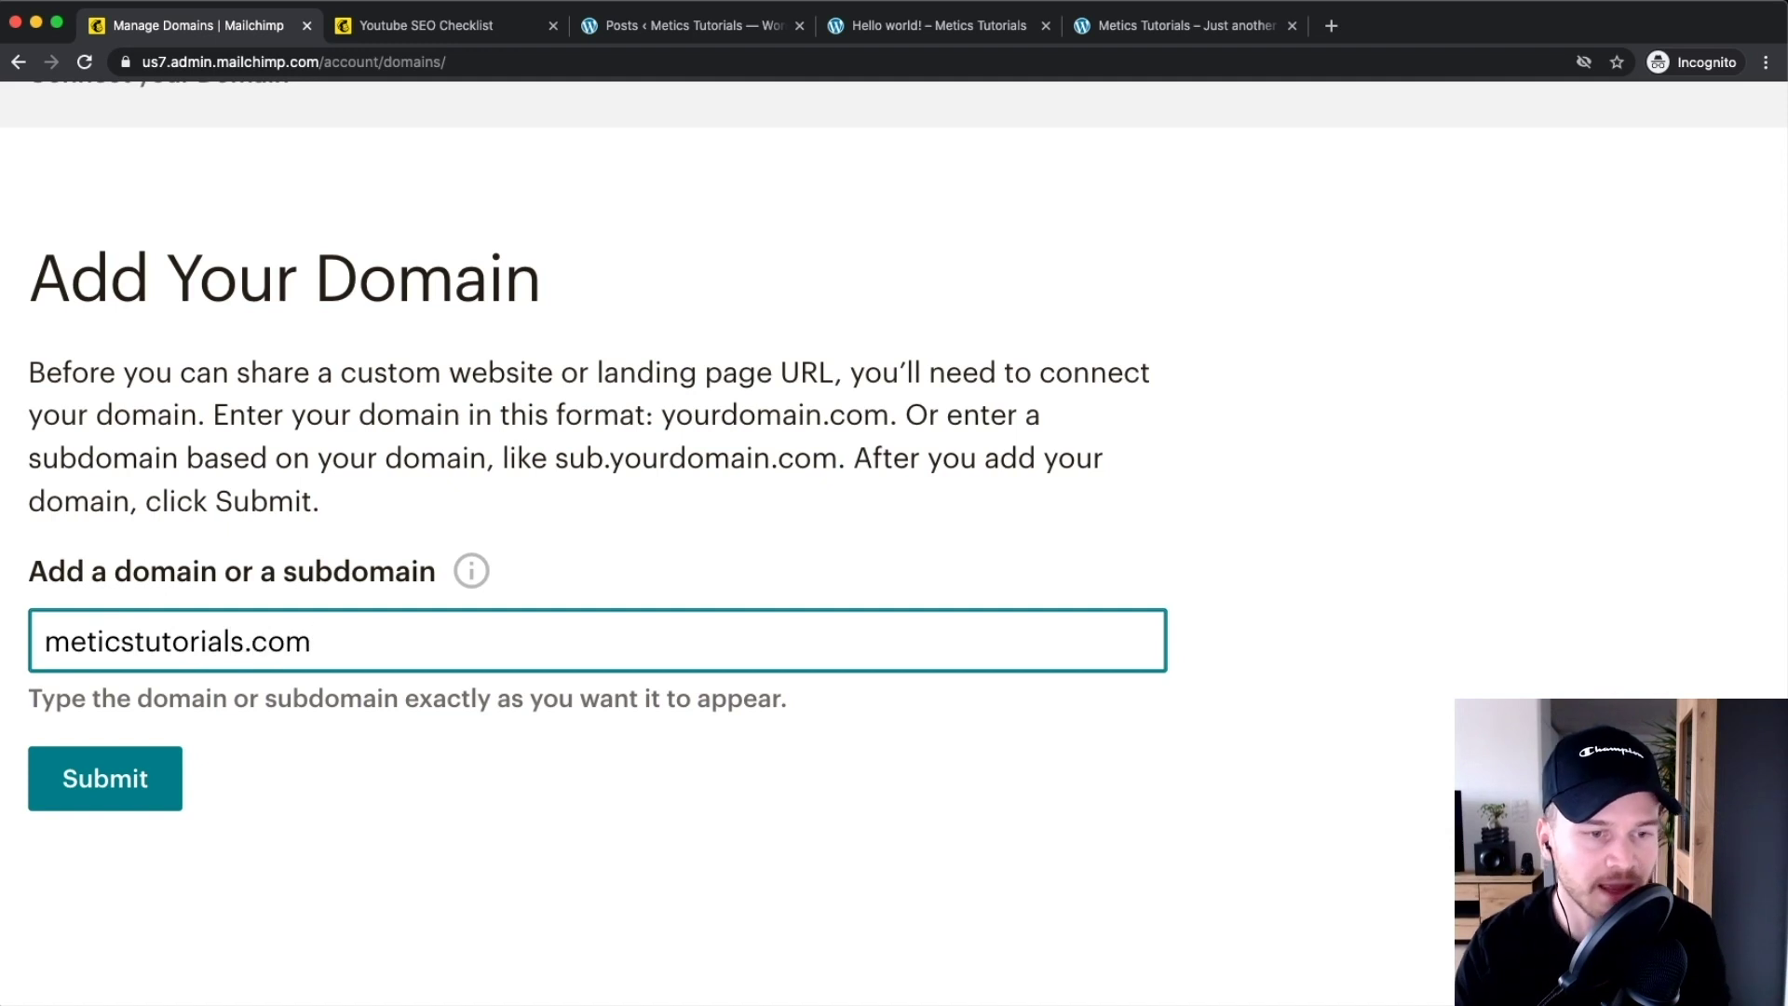
drag(326, 643, 50, 633)
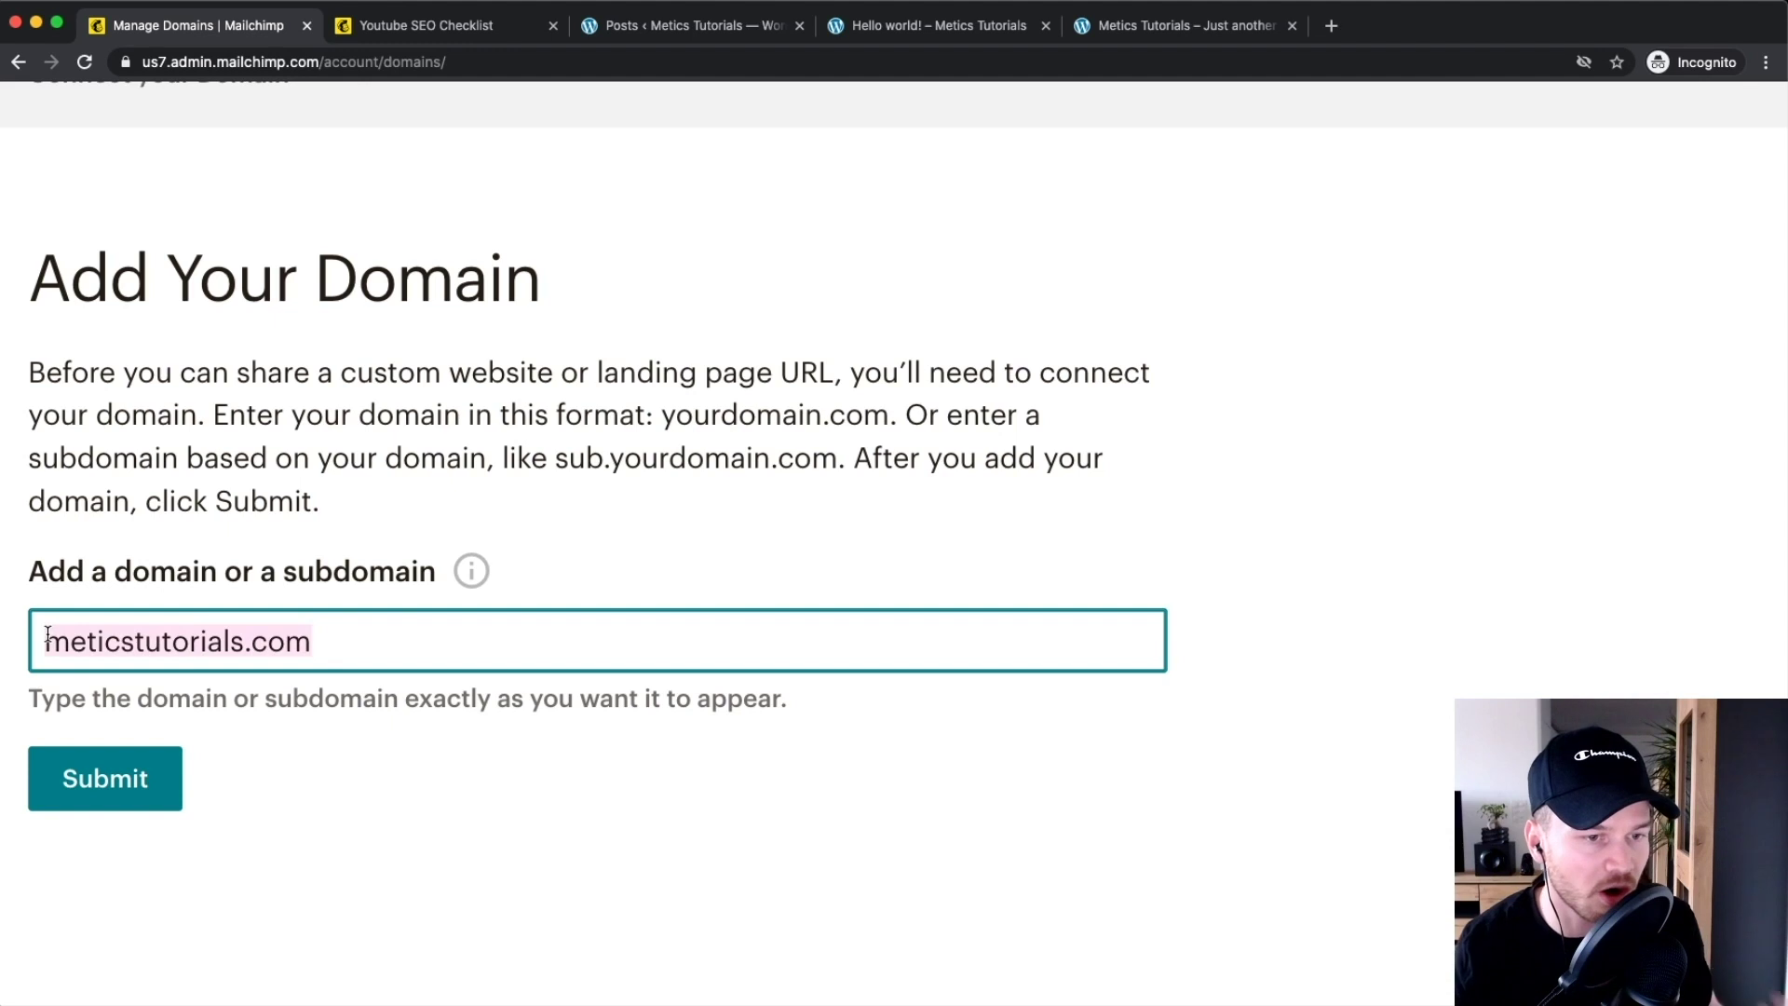
drag(48, 636, 365, 643)
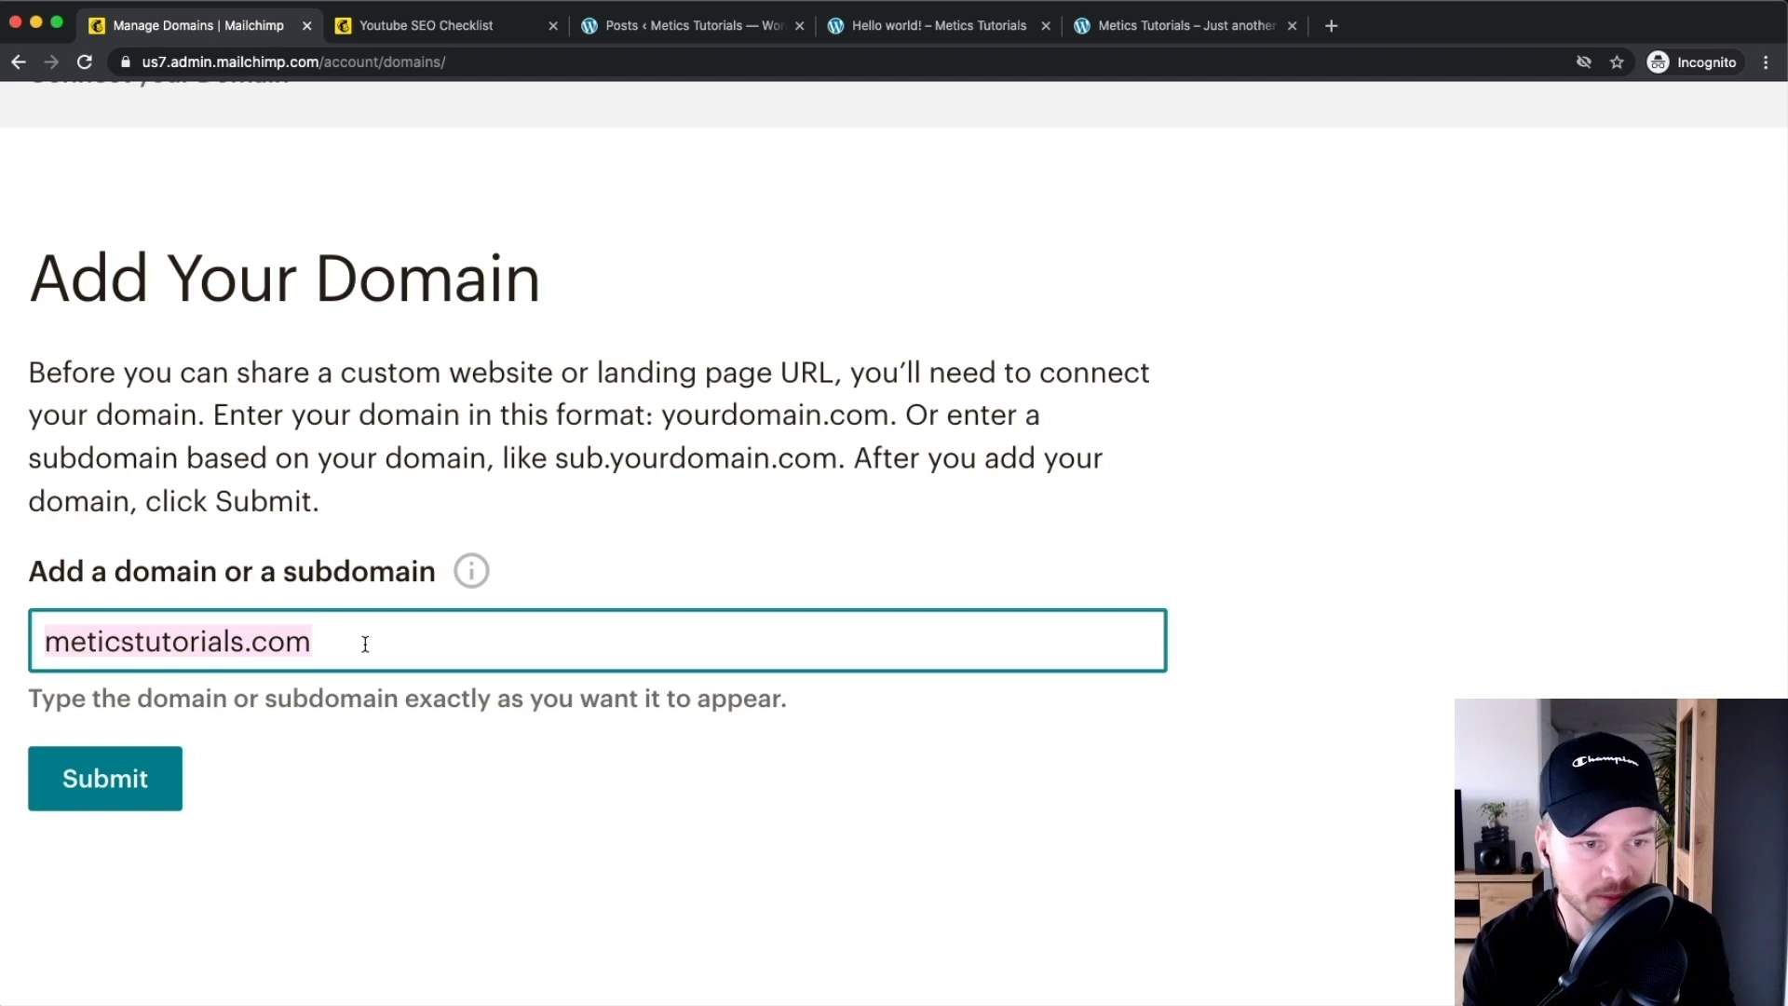
drag(349, 641, 74, 631)
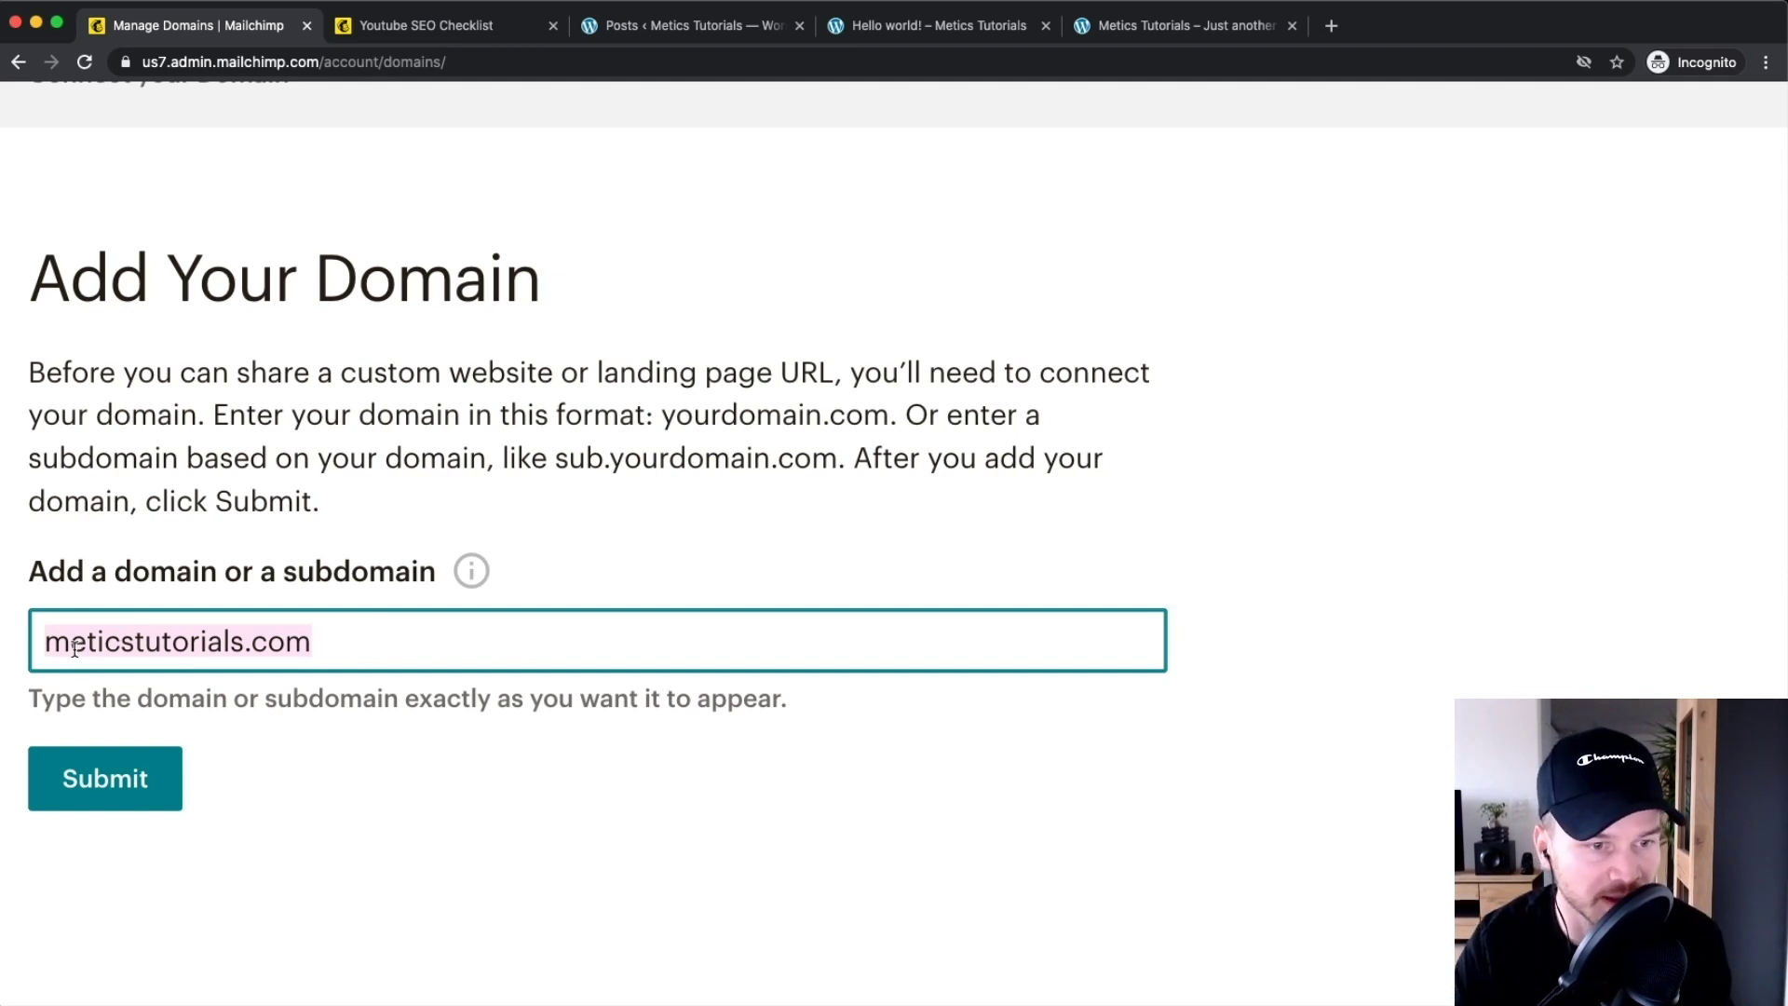
drag(49, 642, 327, 652)
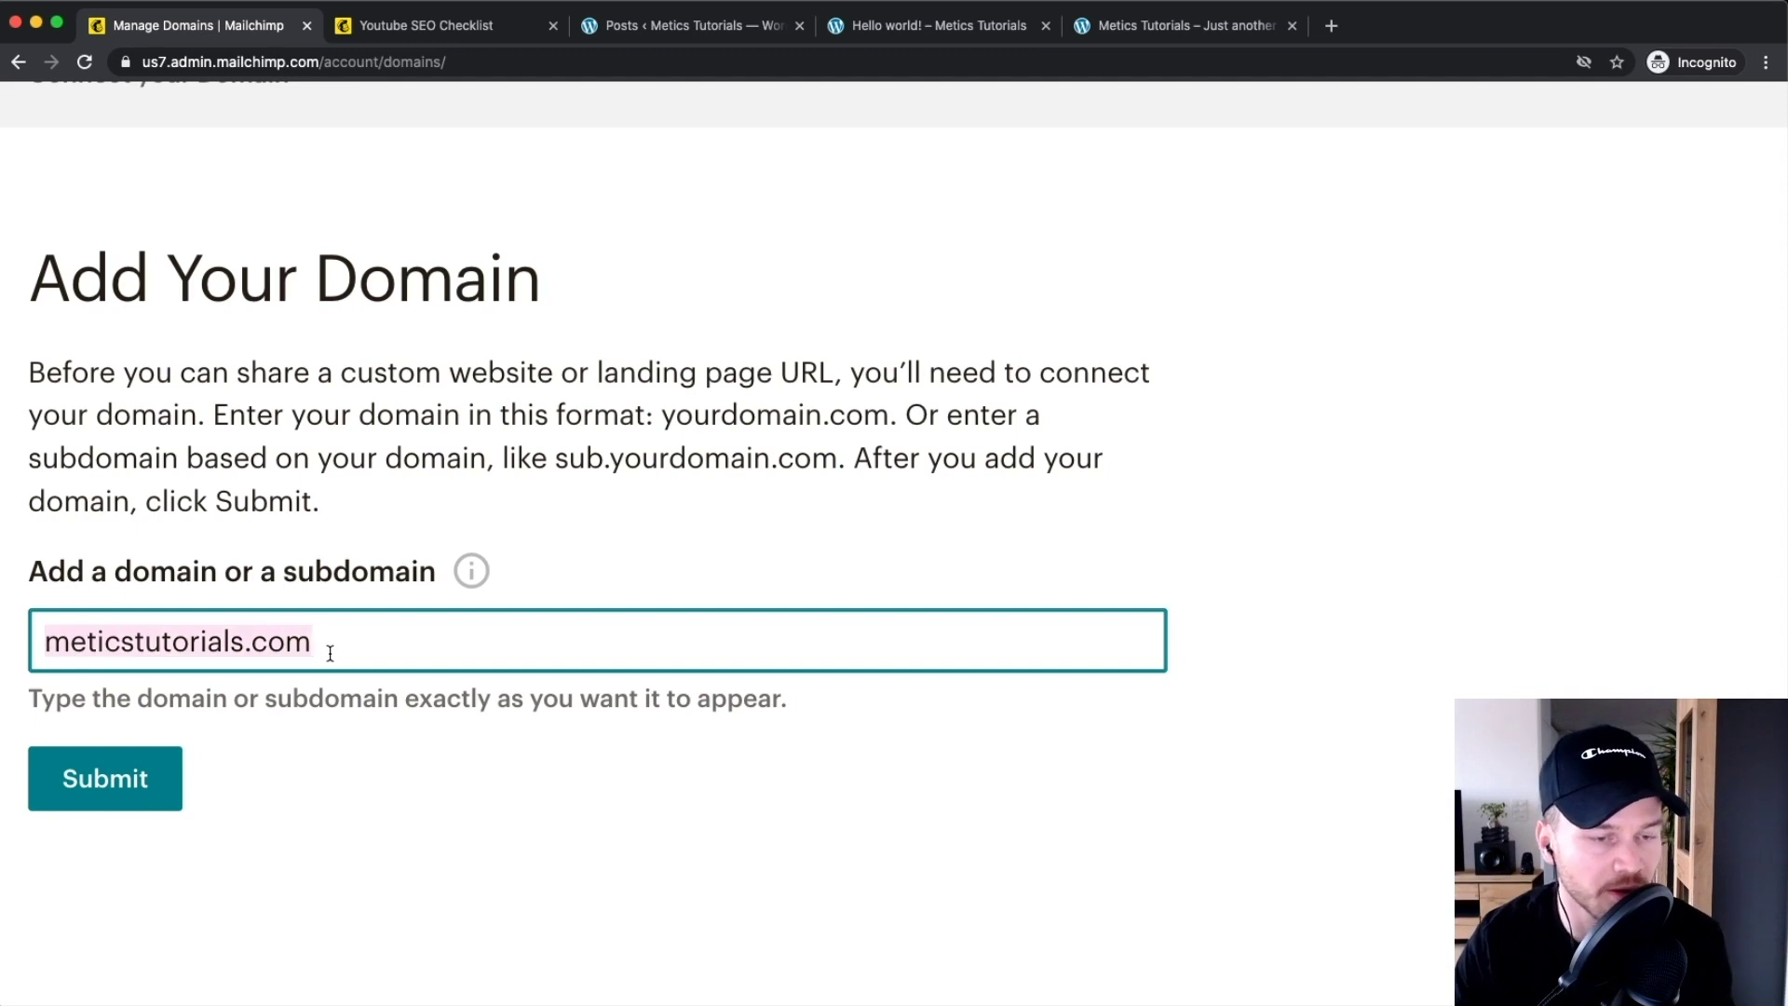
Prefix the entry with 'content.' to make content.meticstutorials.com and submit it
click(51, 643)
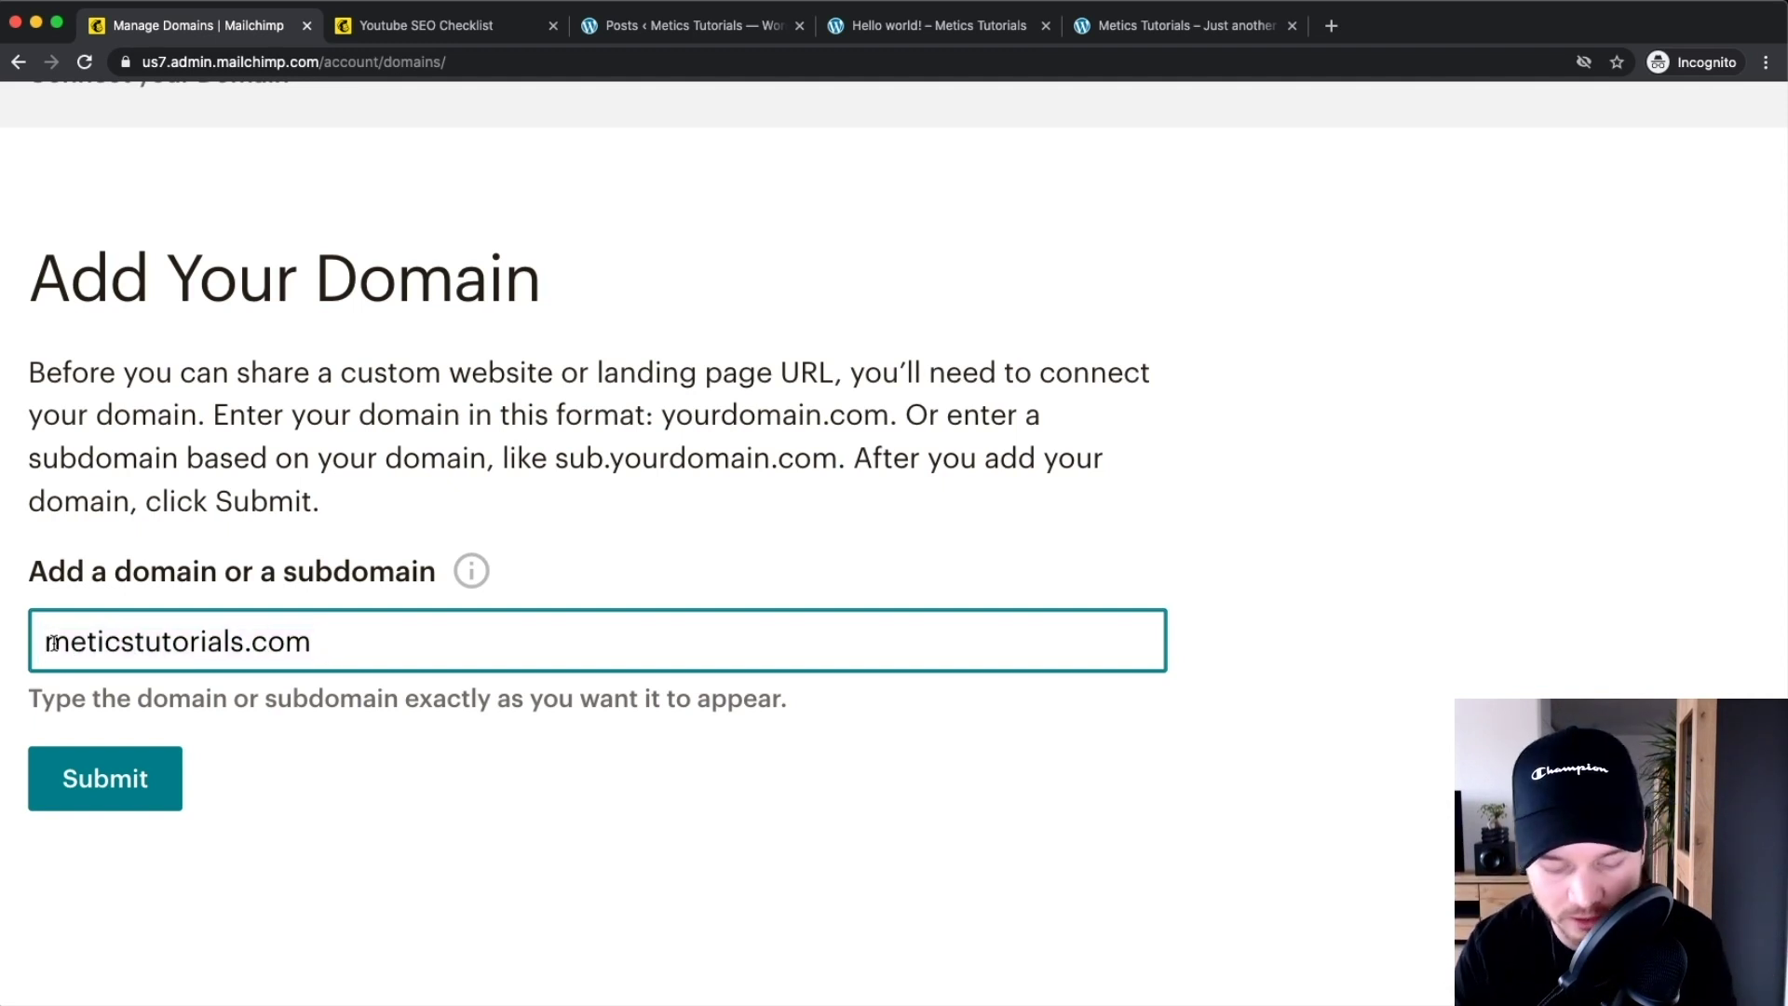
text(cos)
key(BackSpace)
text(ntent.)
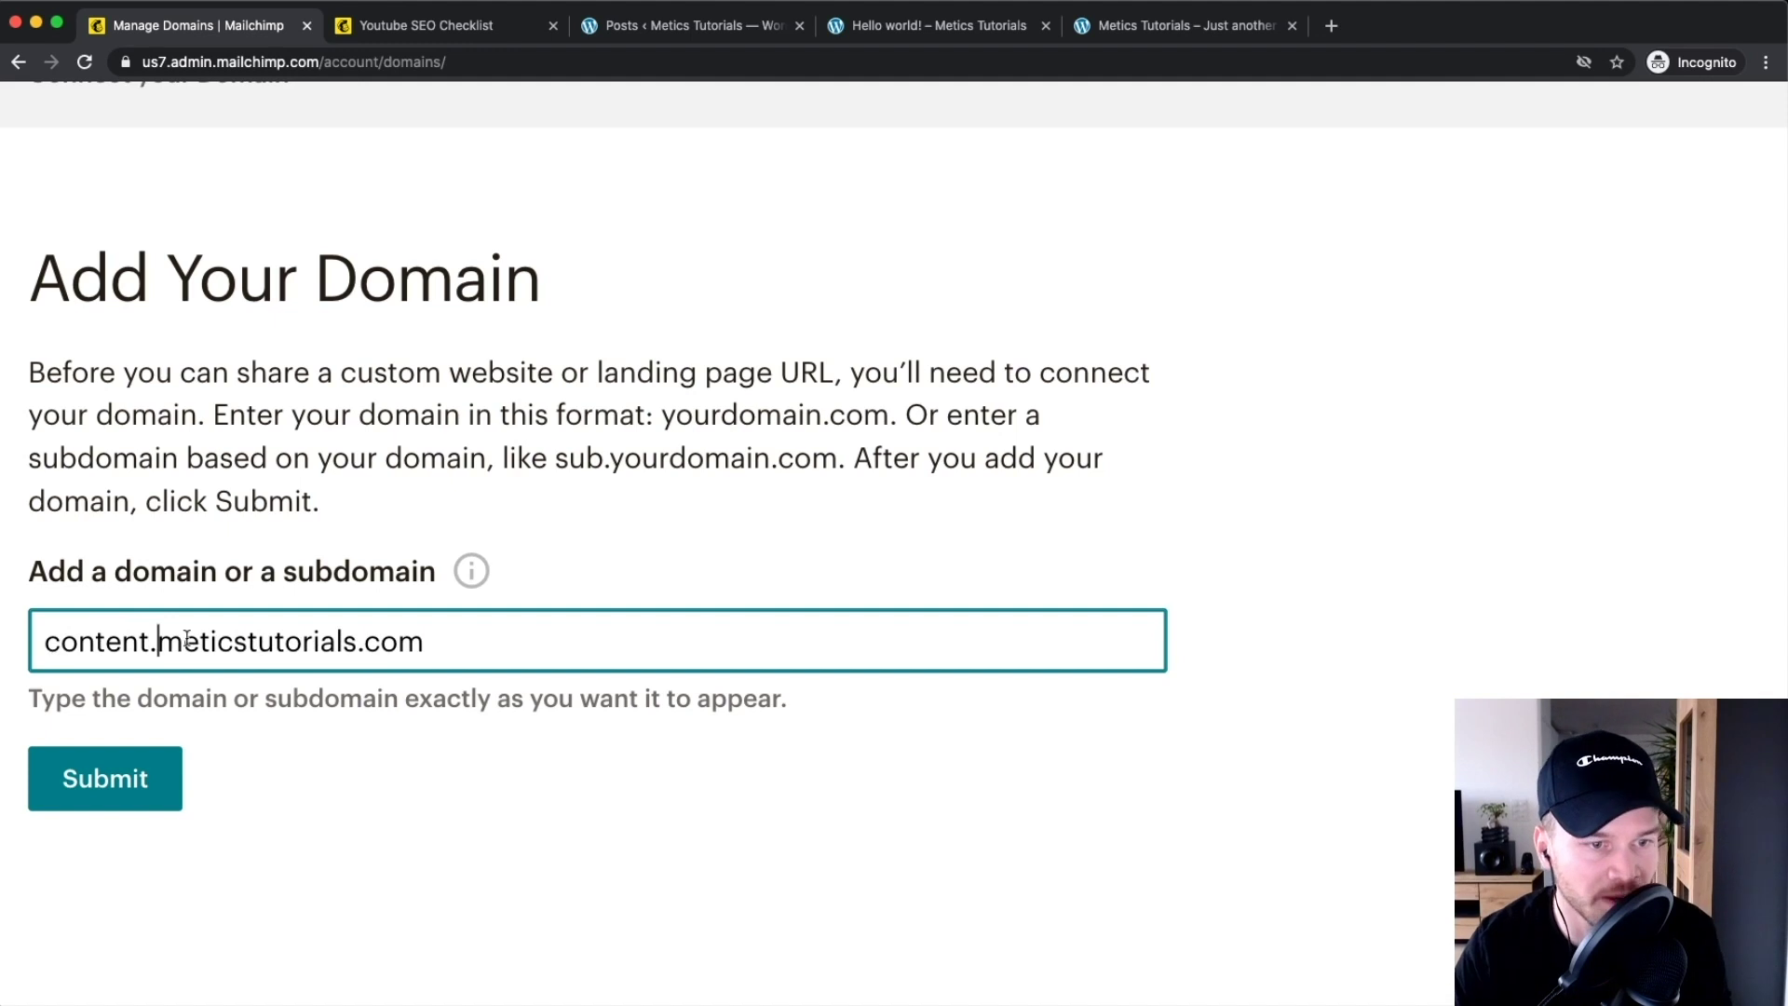
shift+click(486, 645)
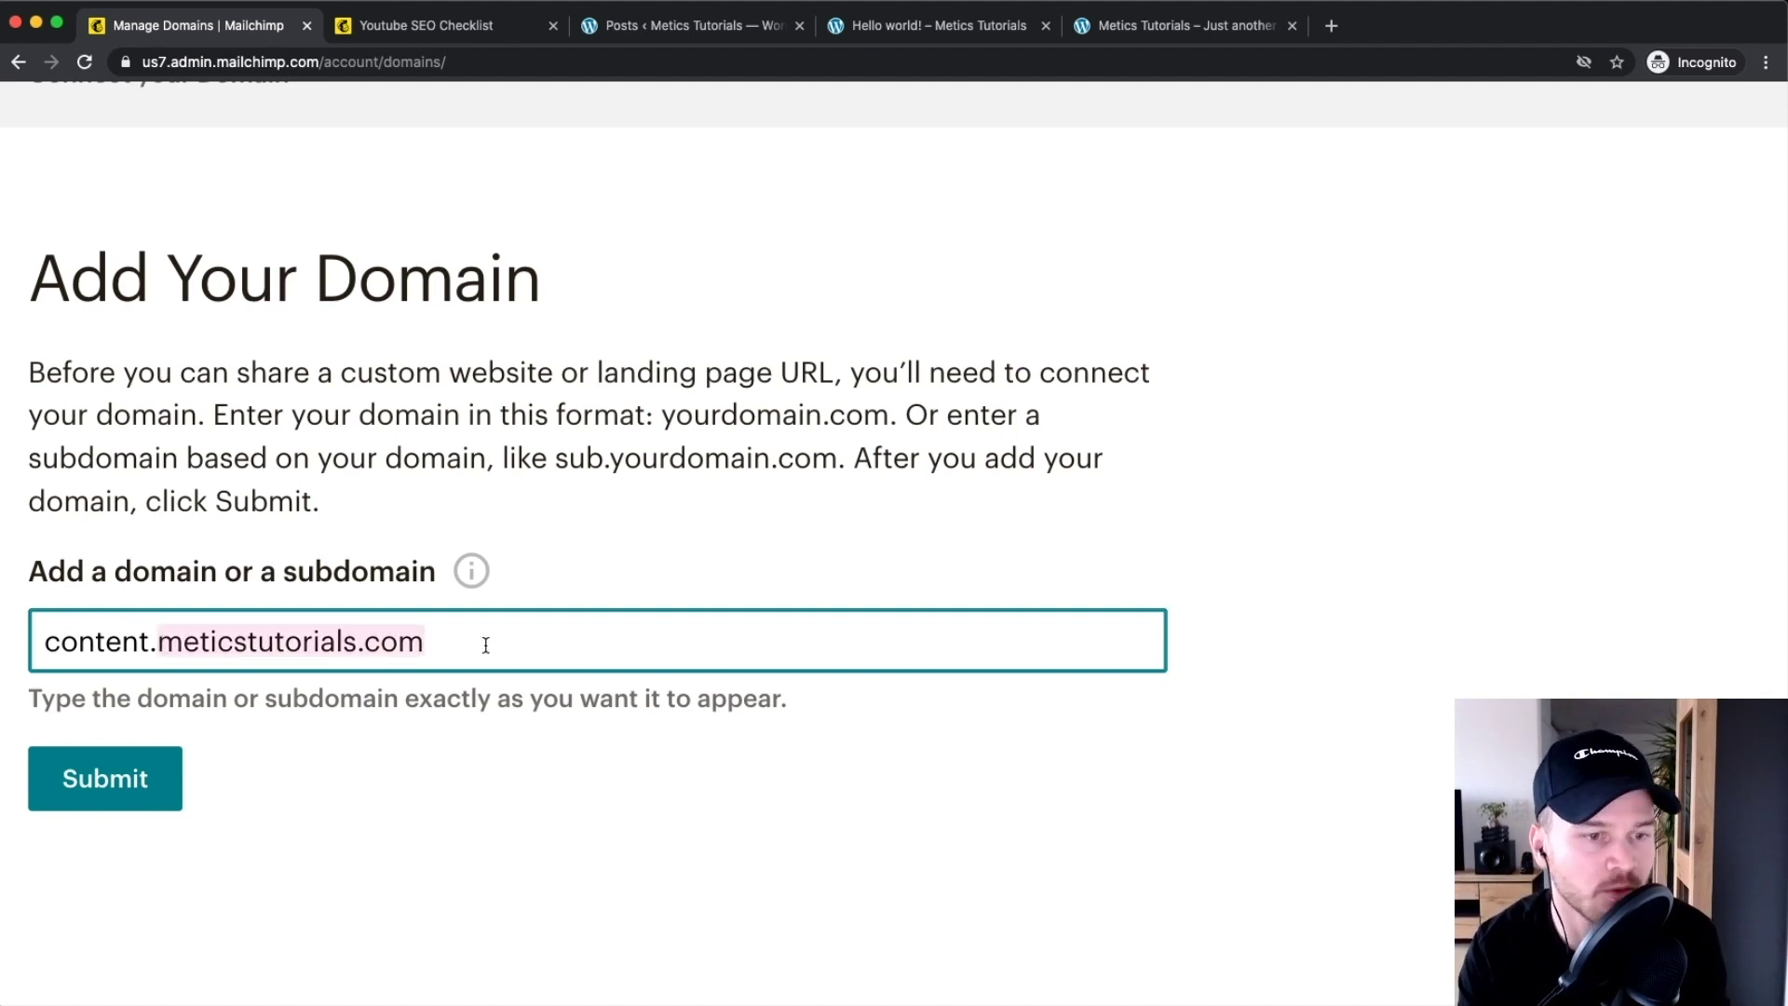
click(160, 641)
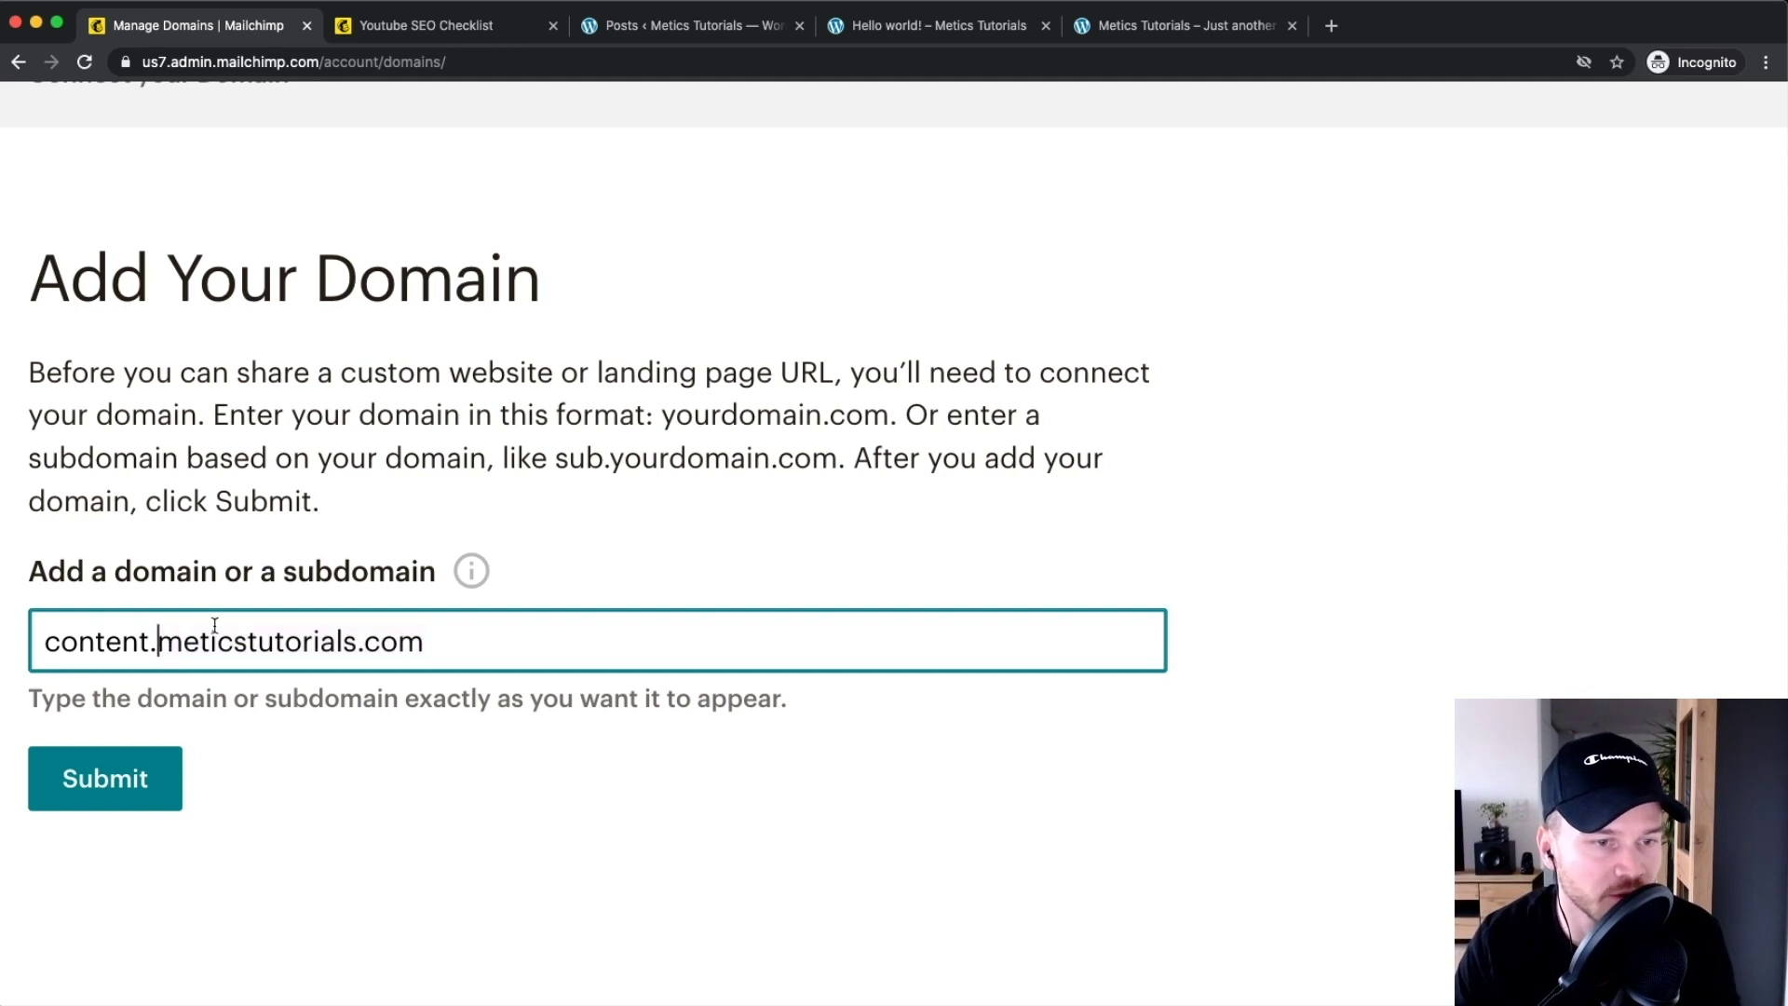
drag(43, 642, 400, 641)
click(475, 637)
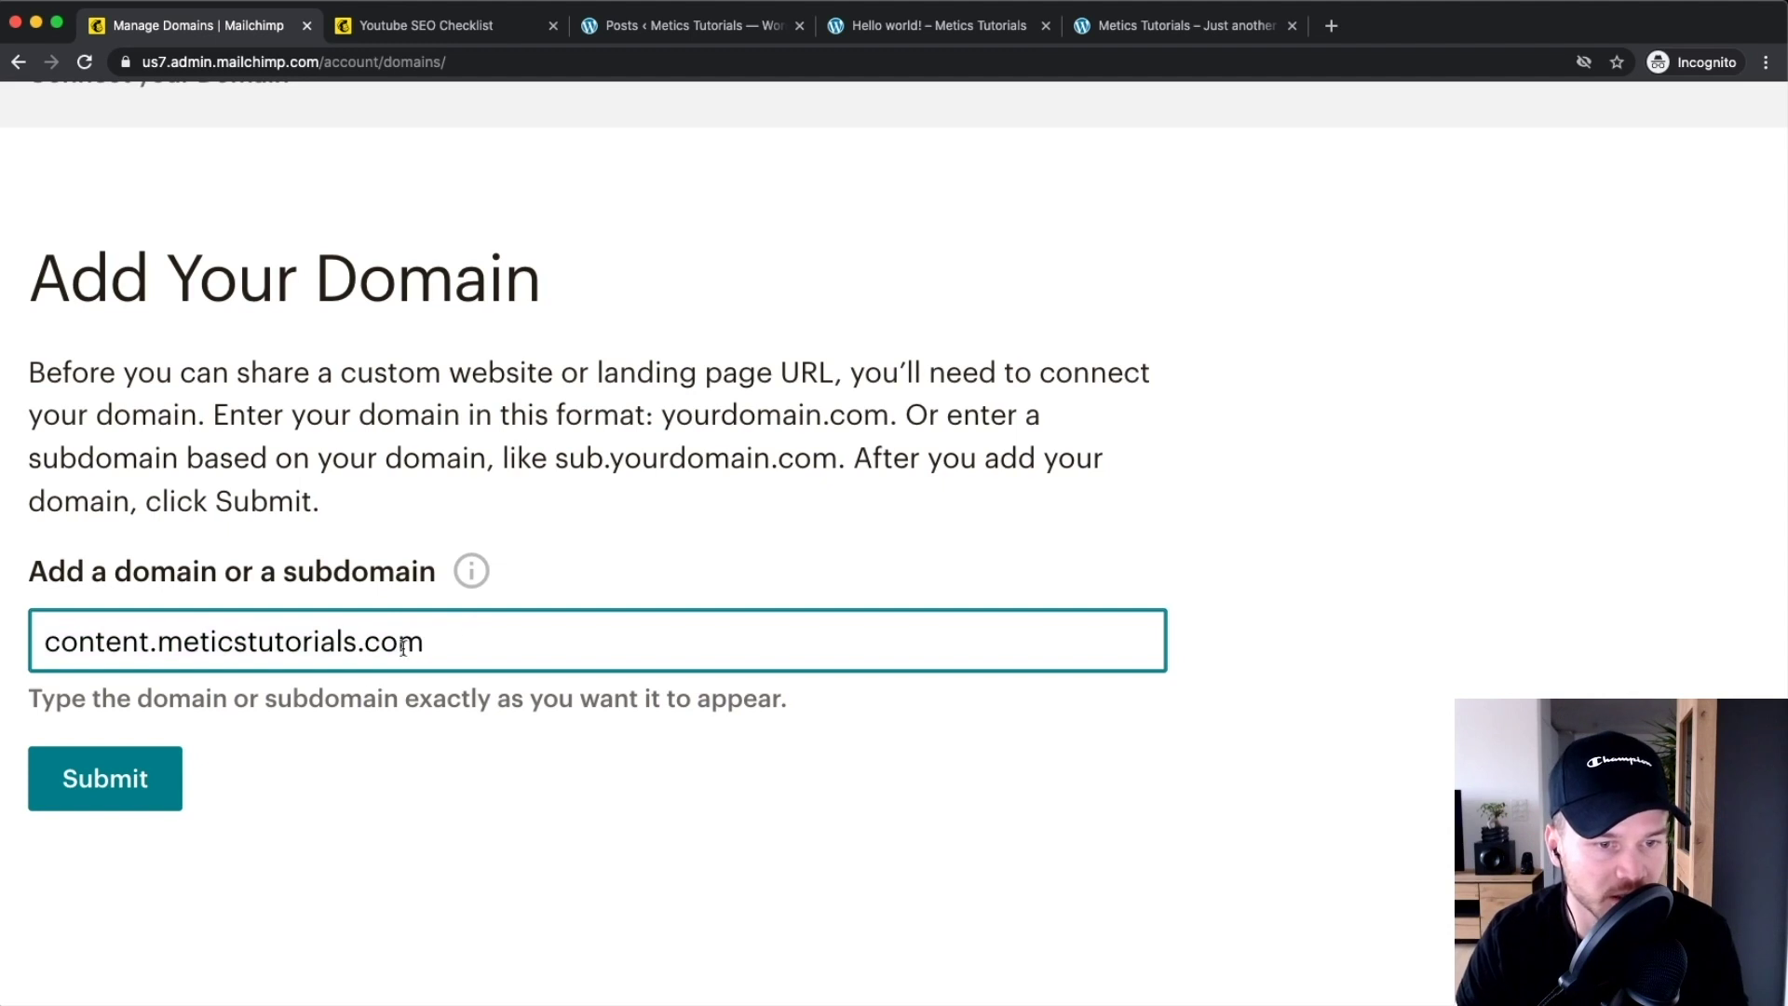
scroll(245, 708, down, 2)
click(116, 683)
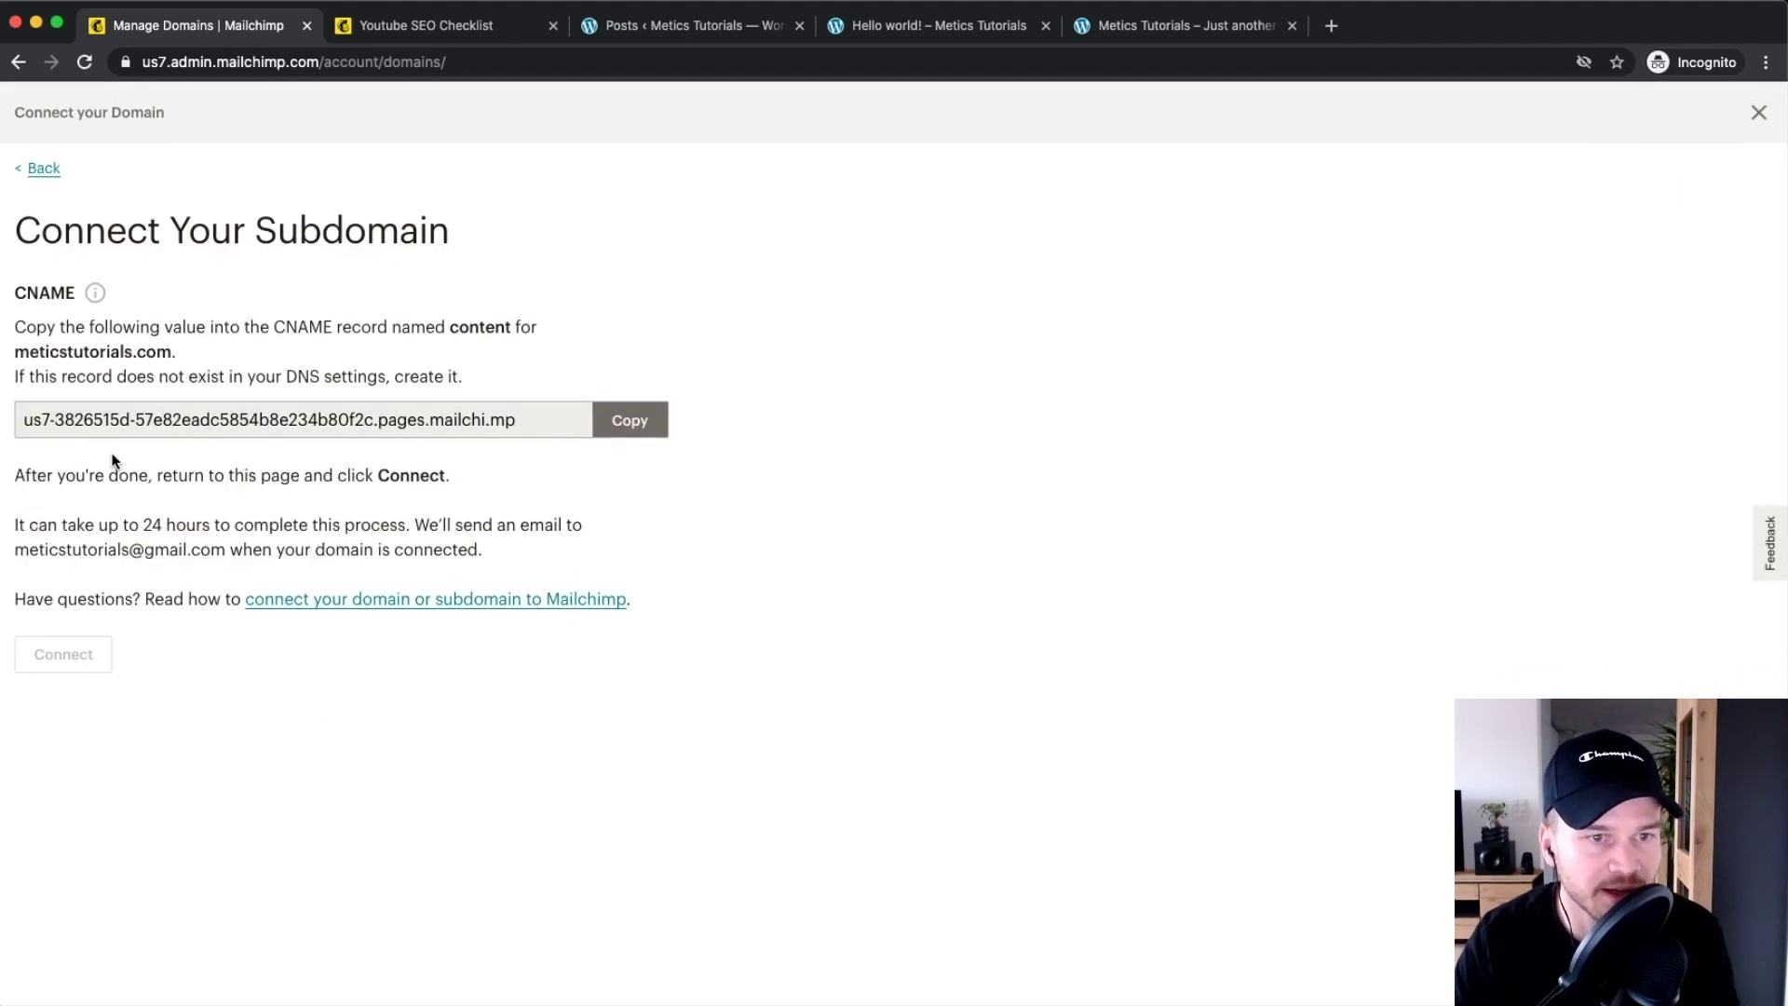
Review the CNAME record details for content.meticstutorials.com, then open a new browser tab
scroll(119, 456, up, 3)
scroll(119, 457, down, 3)
scroll(229, 503, up, 2)
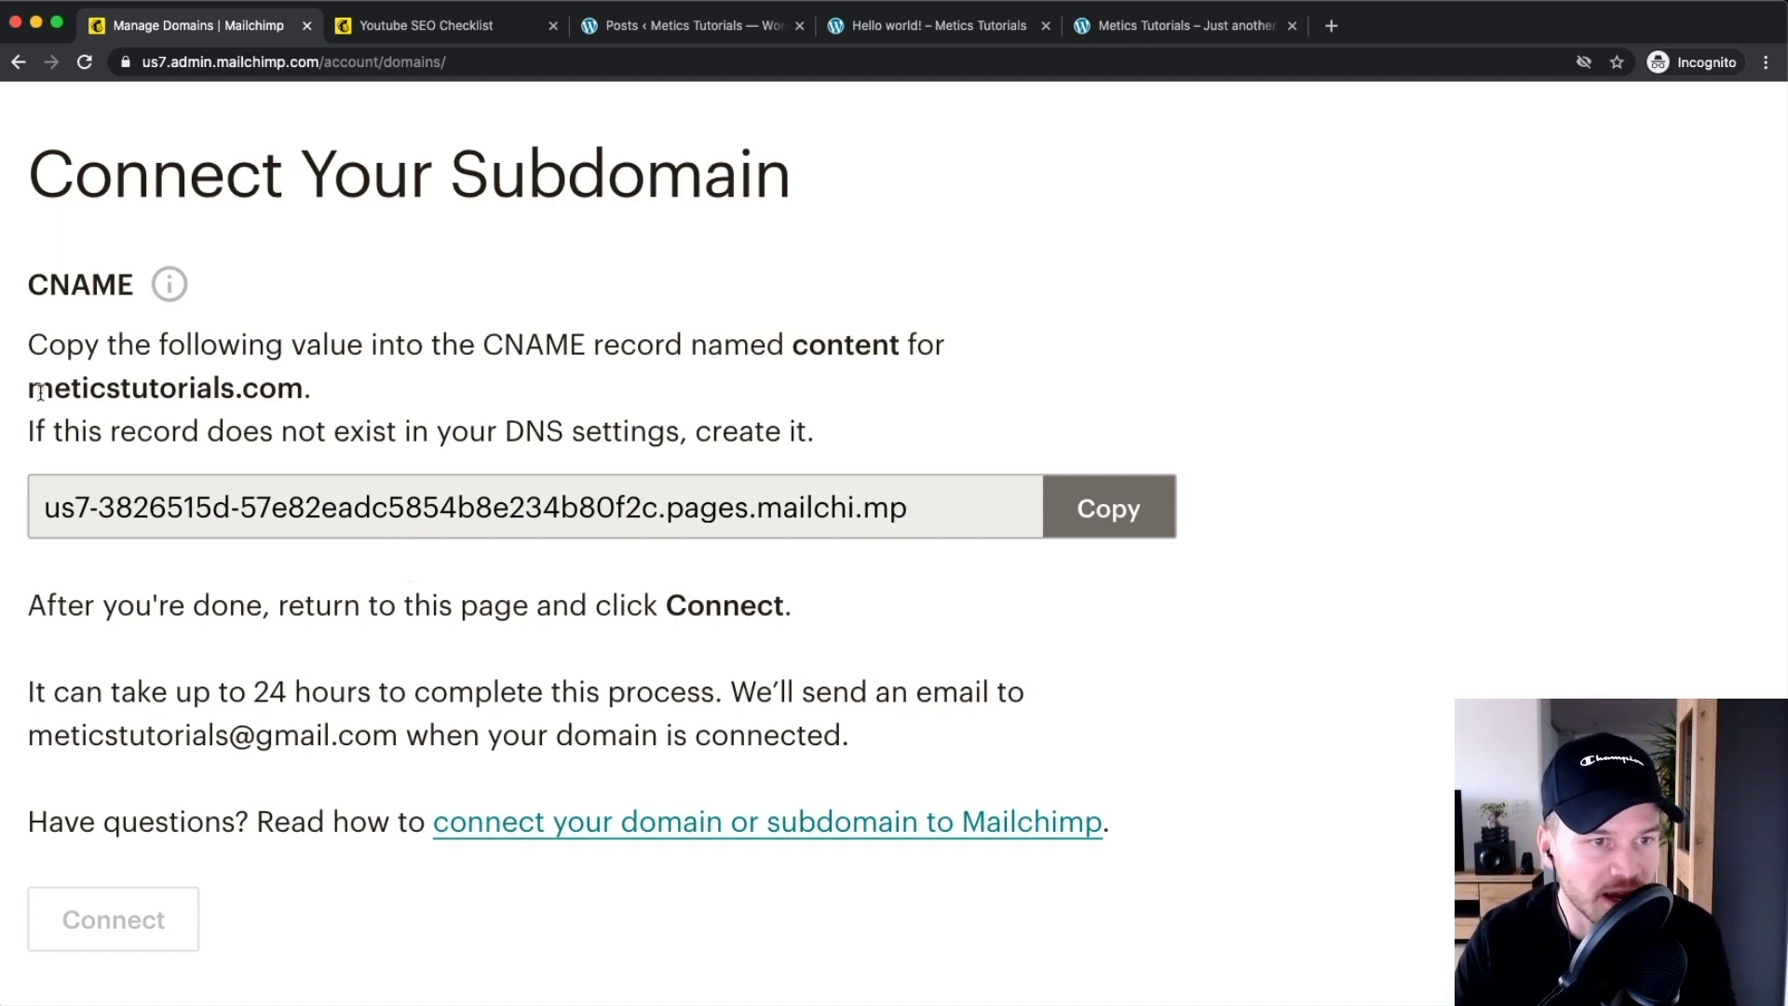
drag(30, 389, 354, 389)
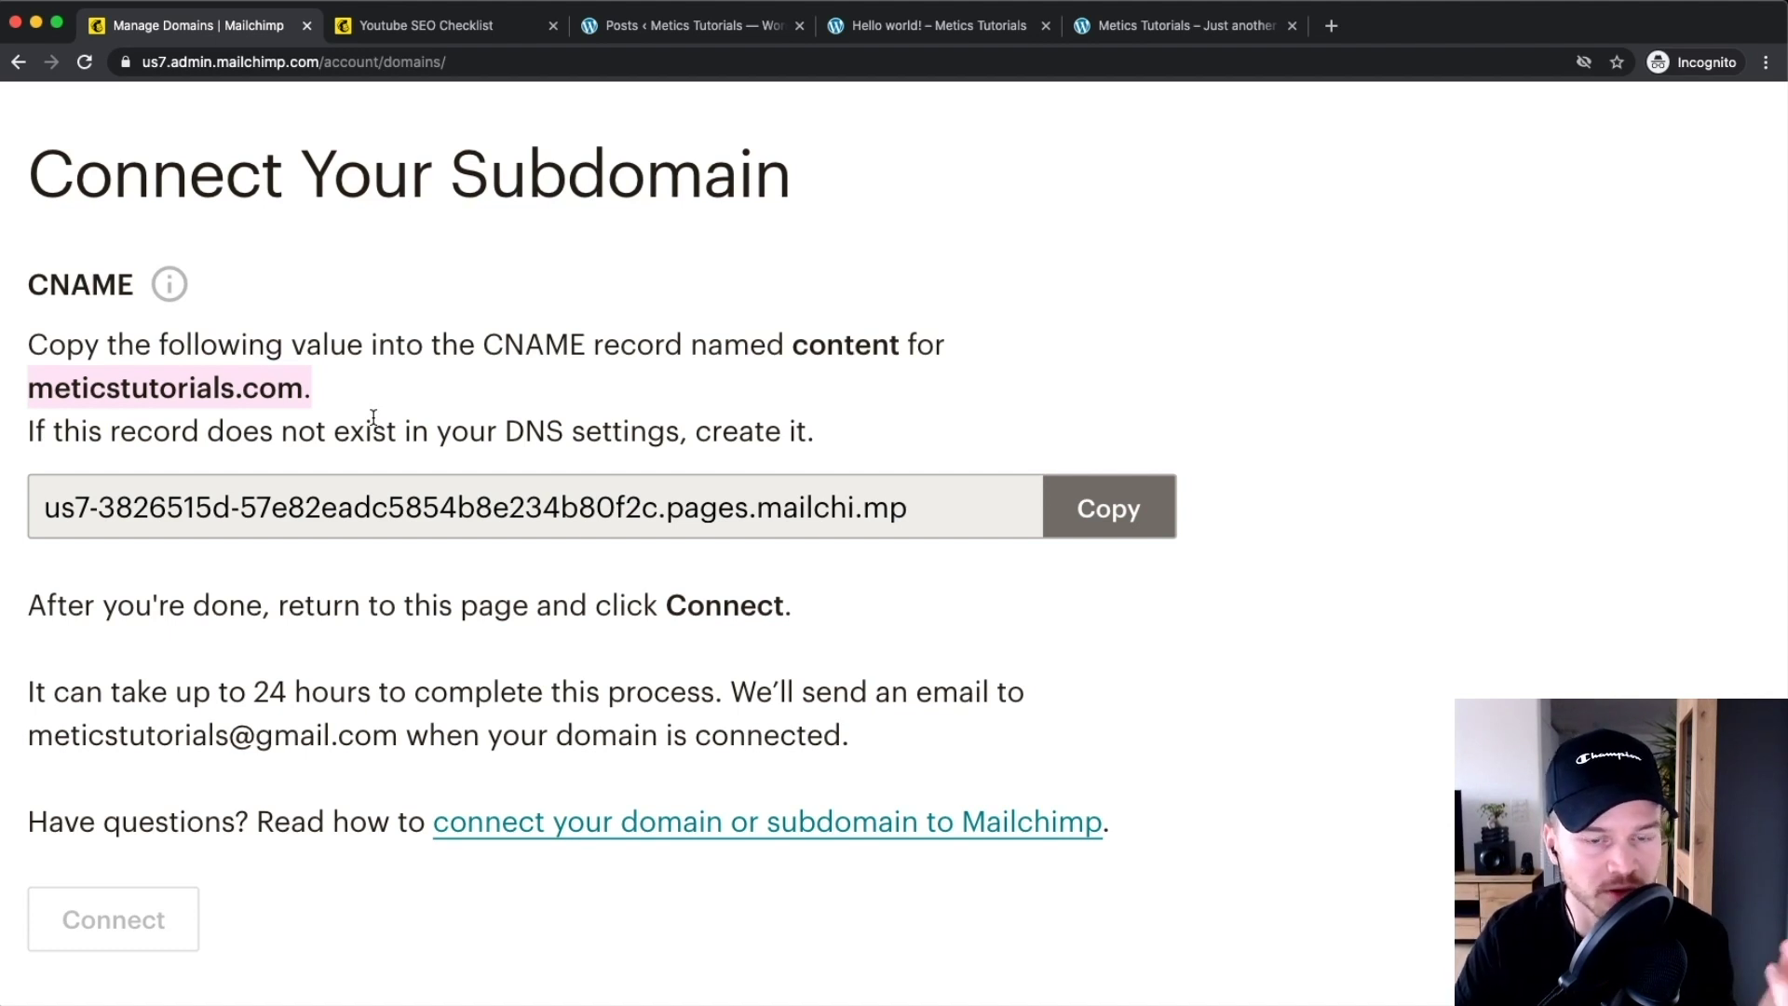
scroll(1409, 207, down, 3)
key(super+0)
click(1331, 25)
Go to Bluehost and open DNS settings for meticstutorials.com from My Domains
text(blue)
key(Return)
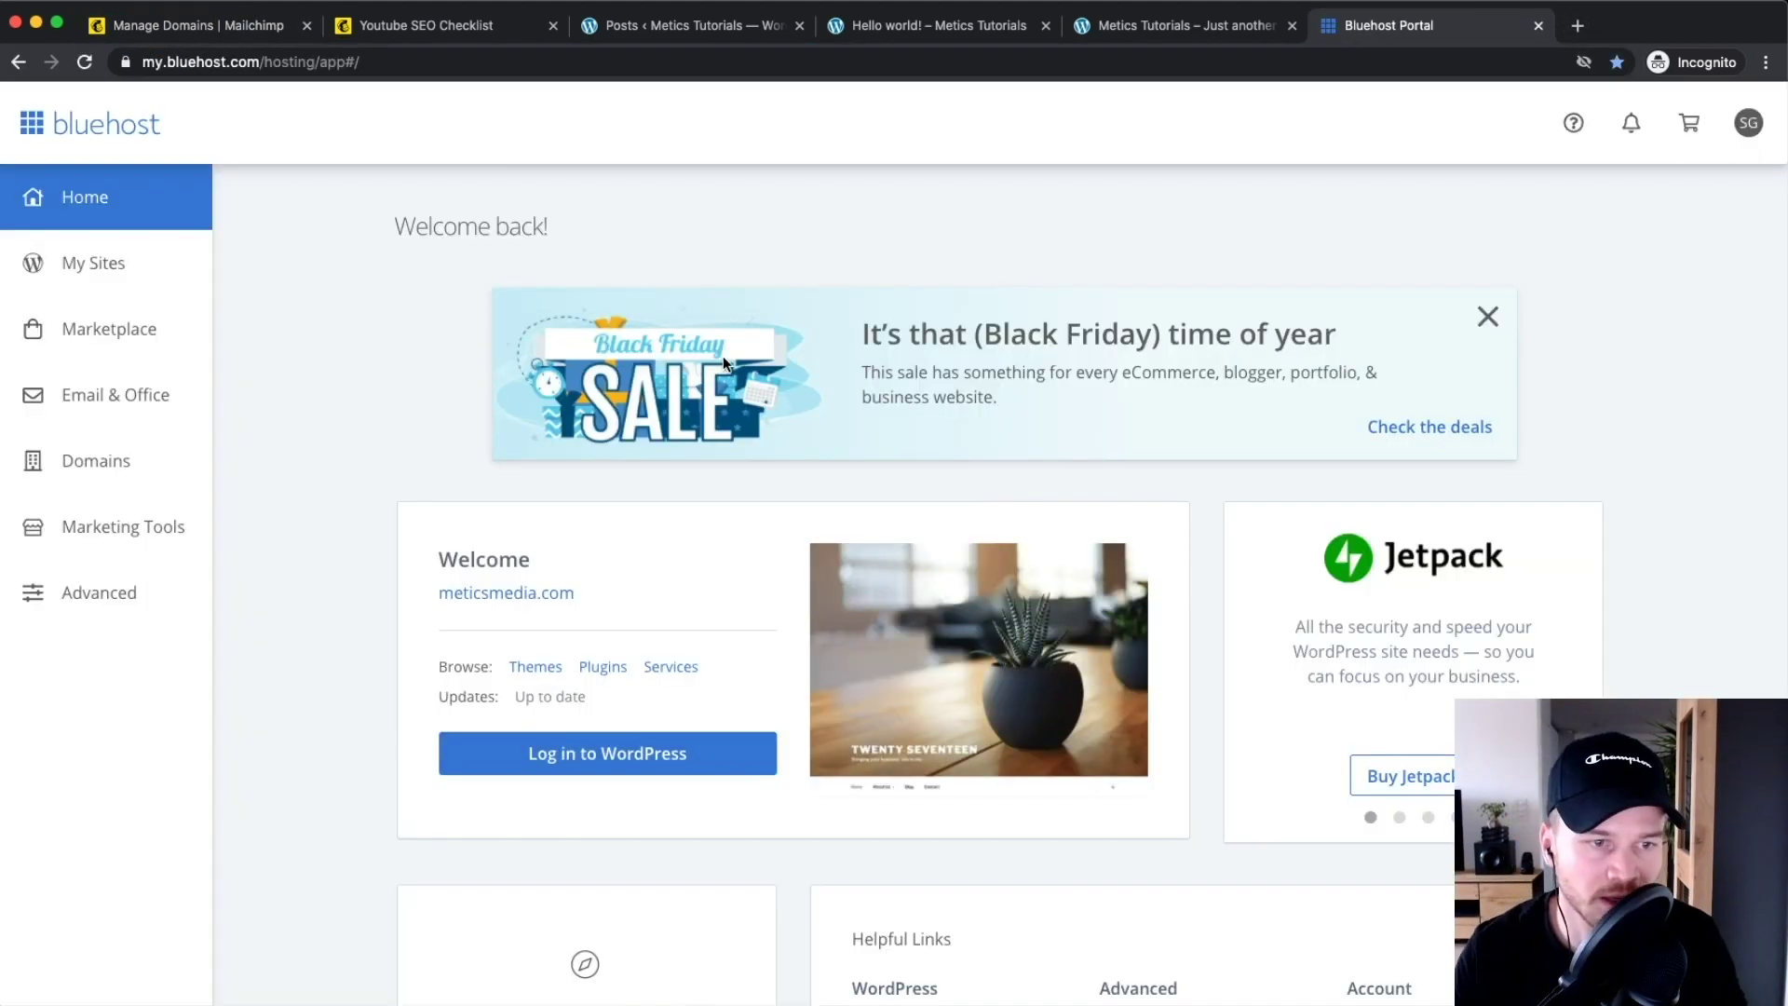
click(84, 456)
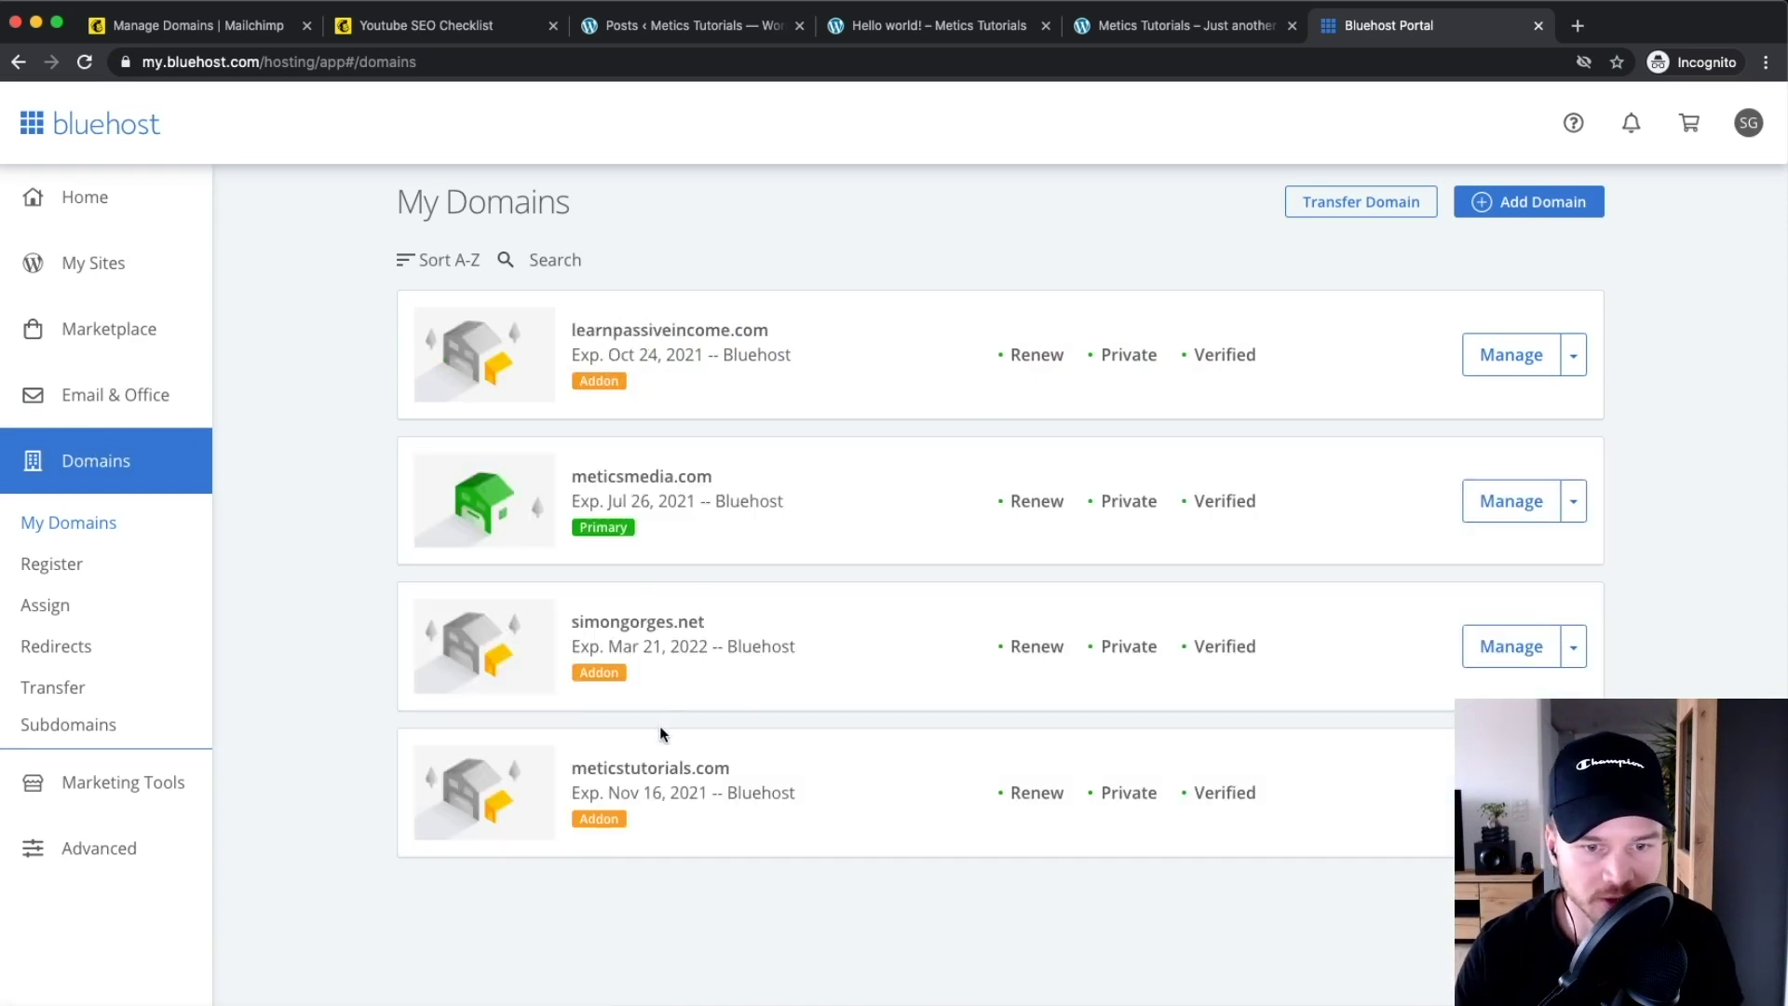
scroll(661, 727, up, 5)
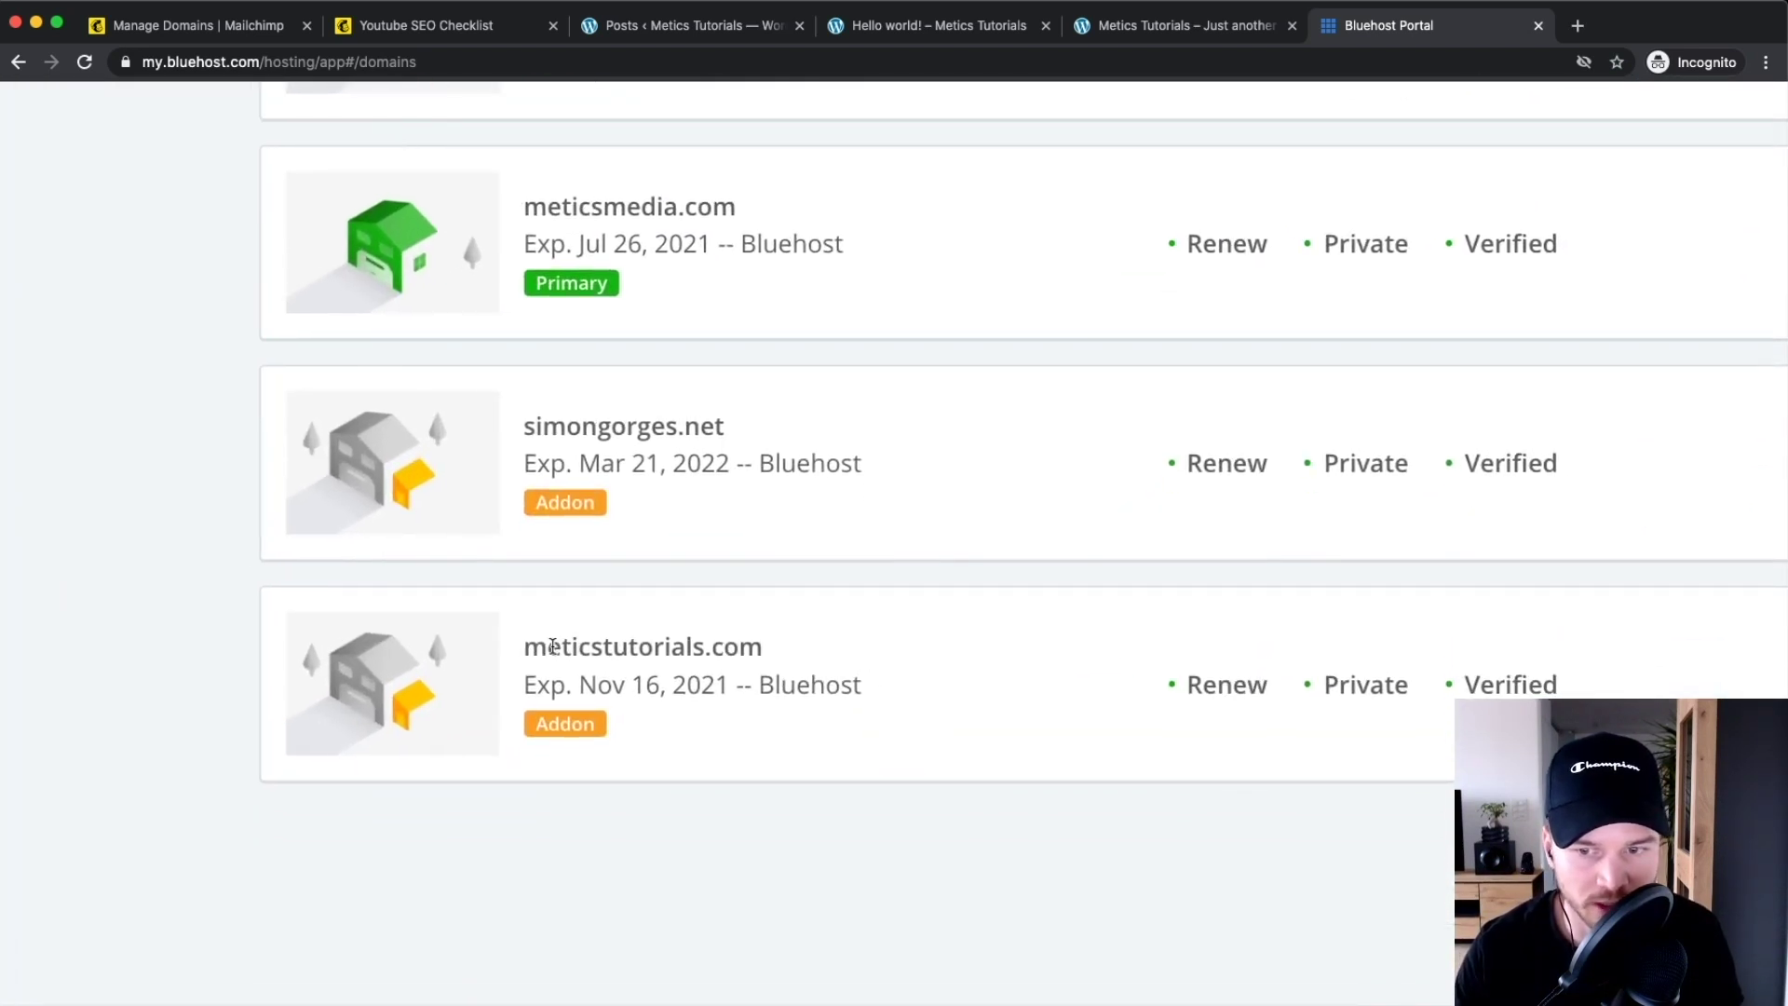
scroll(553, 645, right, 6)
click(1483, 662)
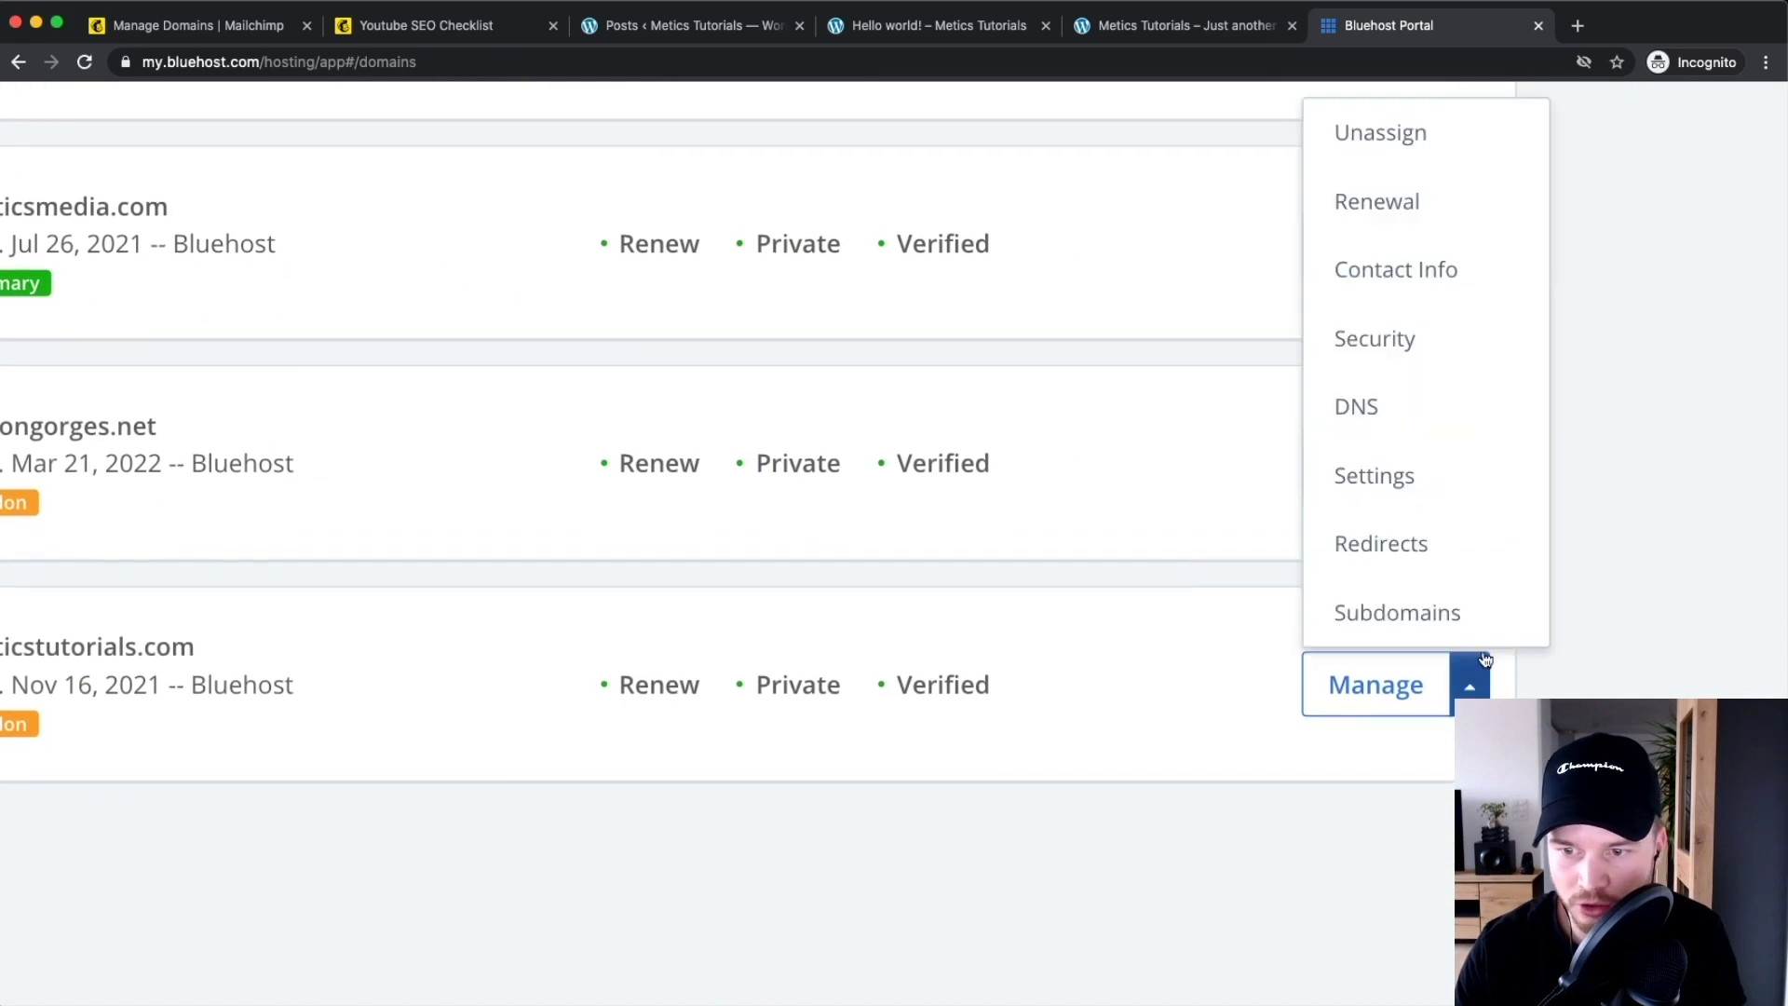
click(1368, 407)
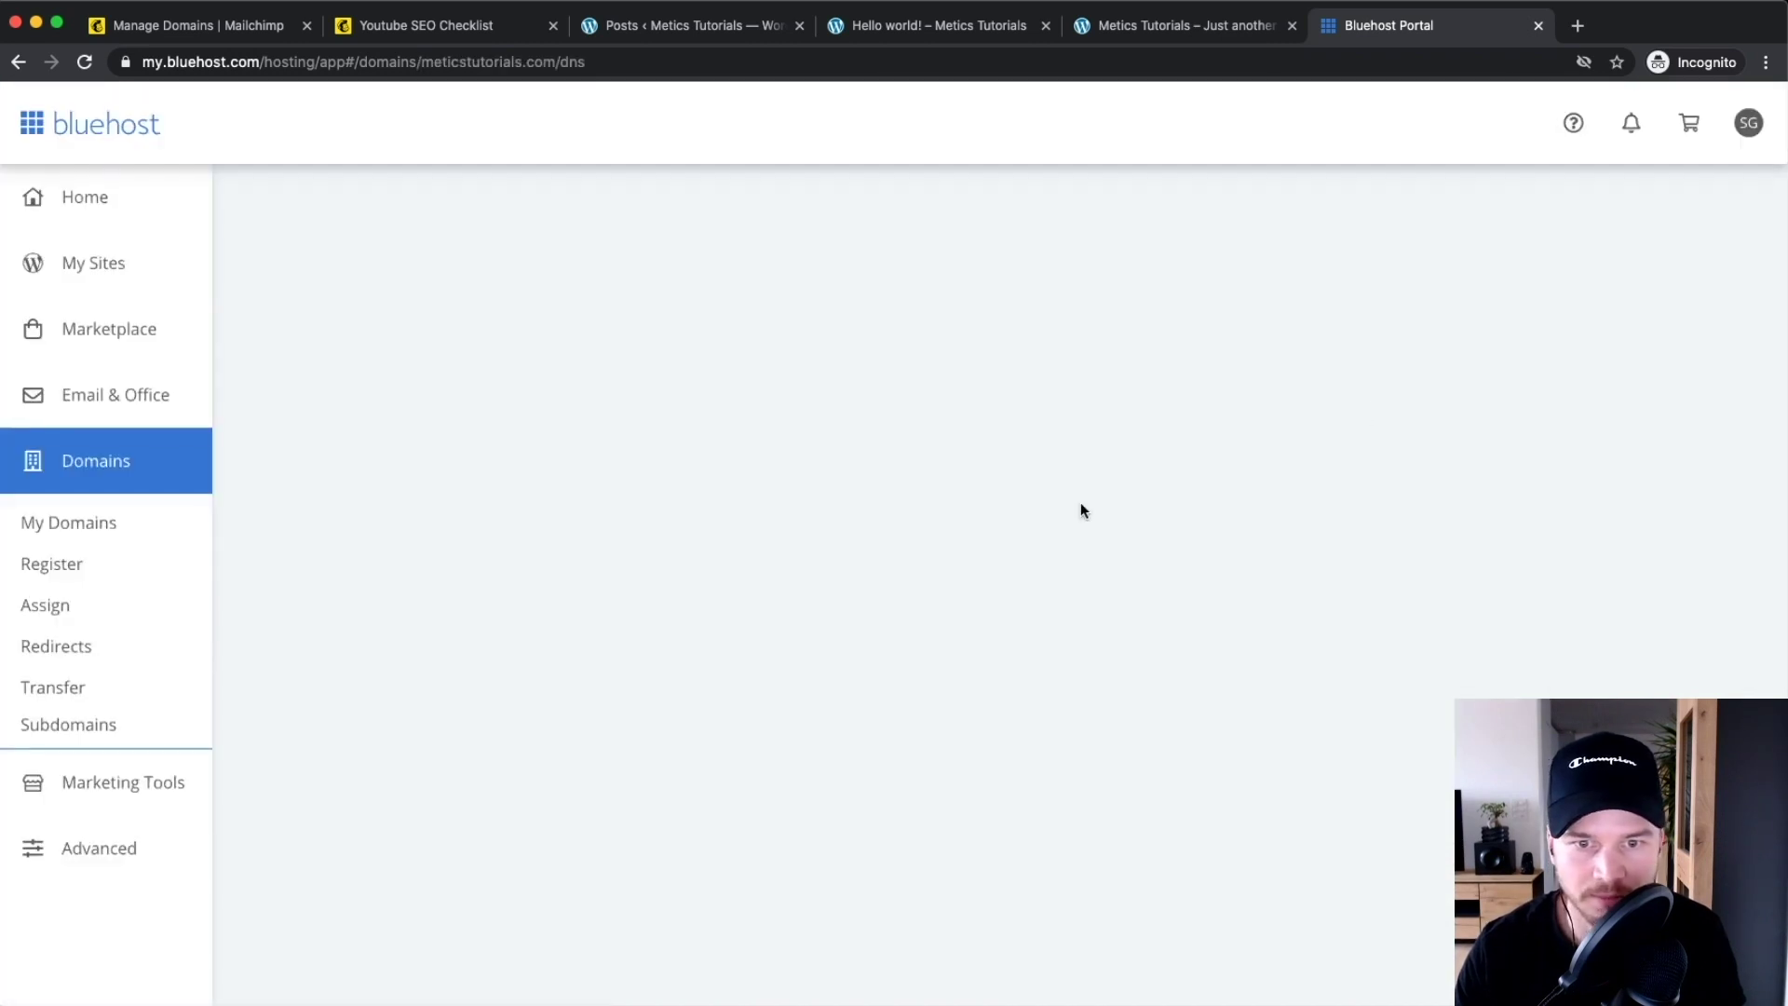
Start a new CNAME record in Bluehost DNS with 'content' as the host record
scroll(770, 639, down, 5)
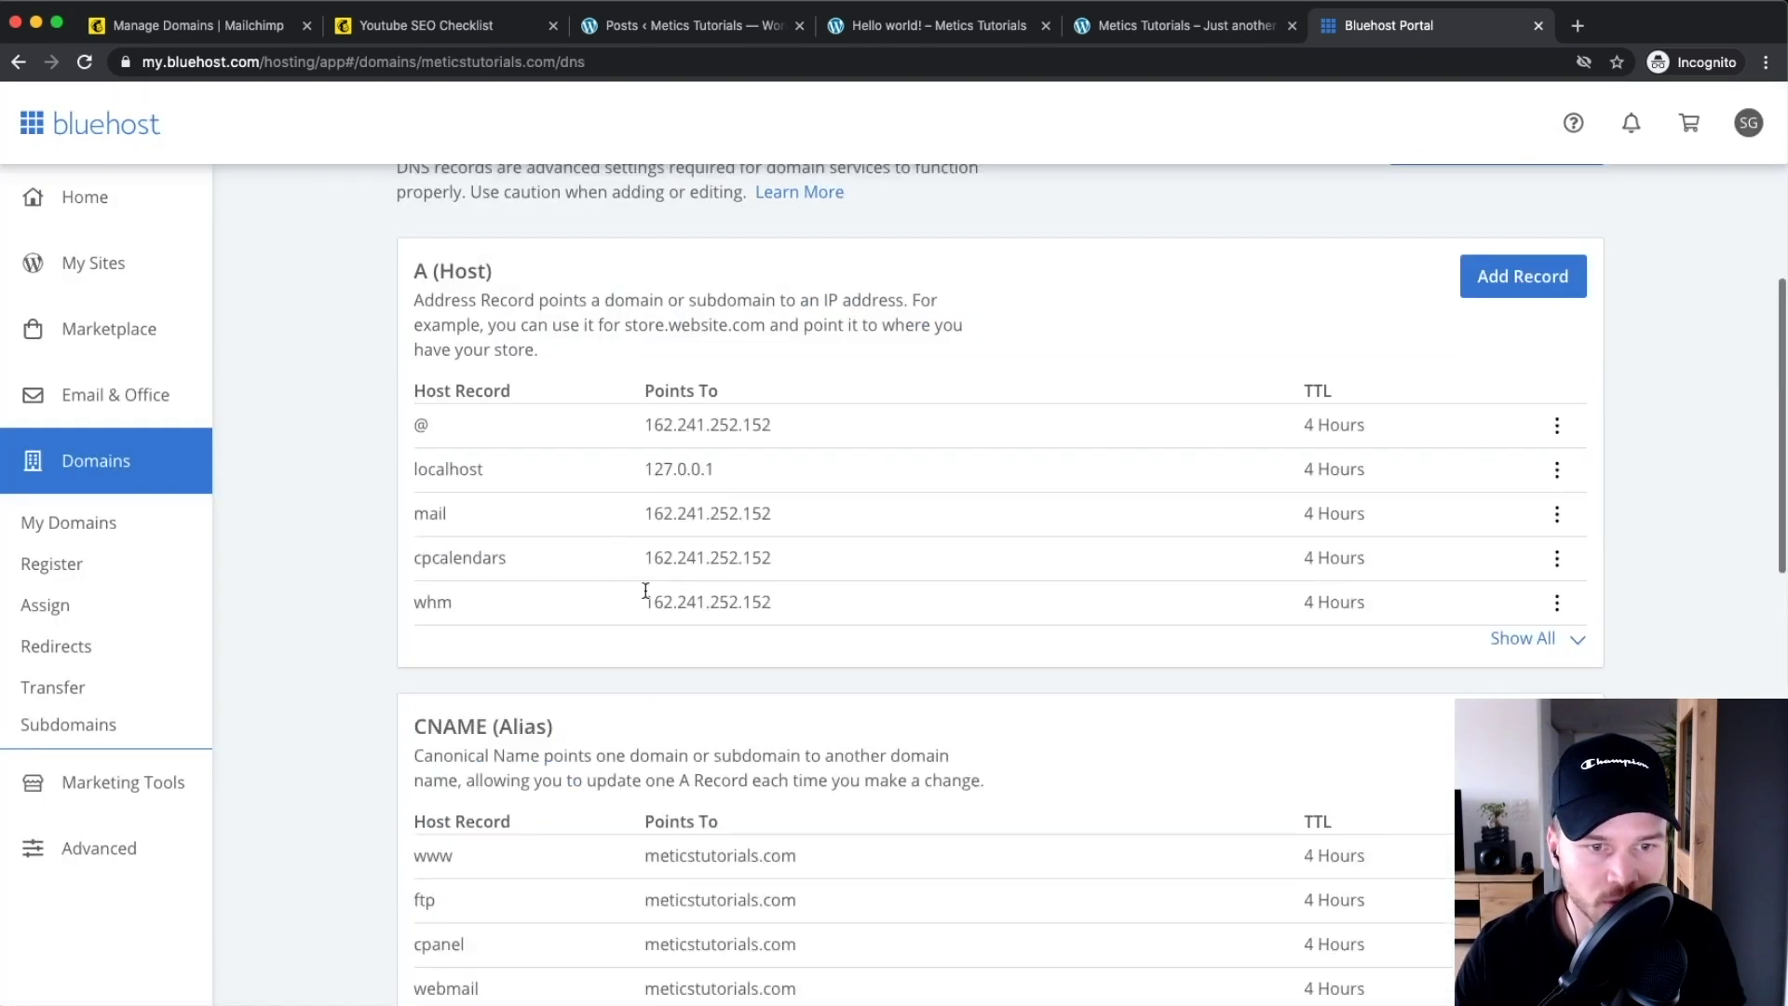
scroll(447, 587, down, 4)
drag(413, 437, 1126, 411)
click(1492, 443)
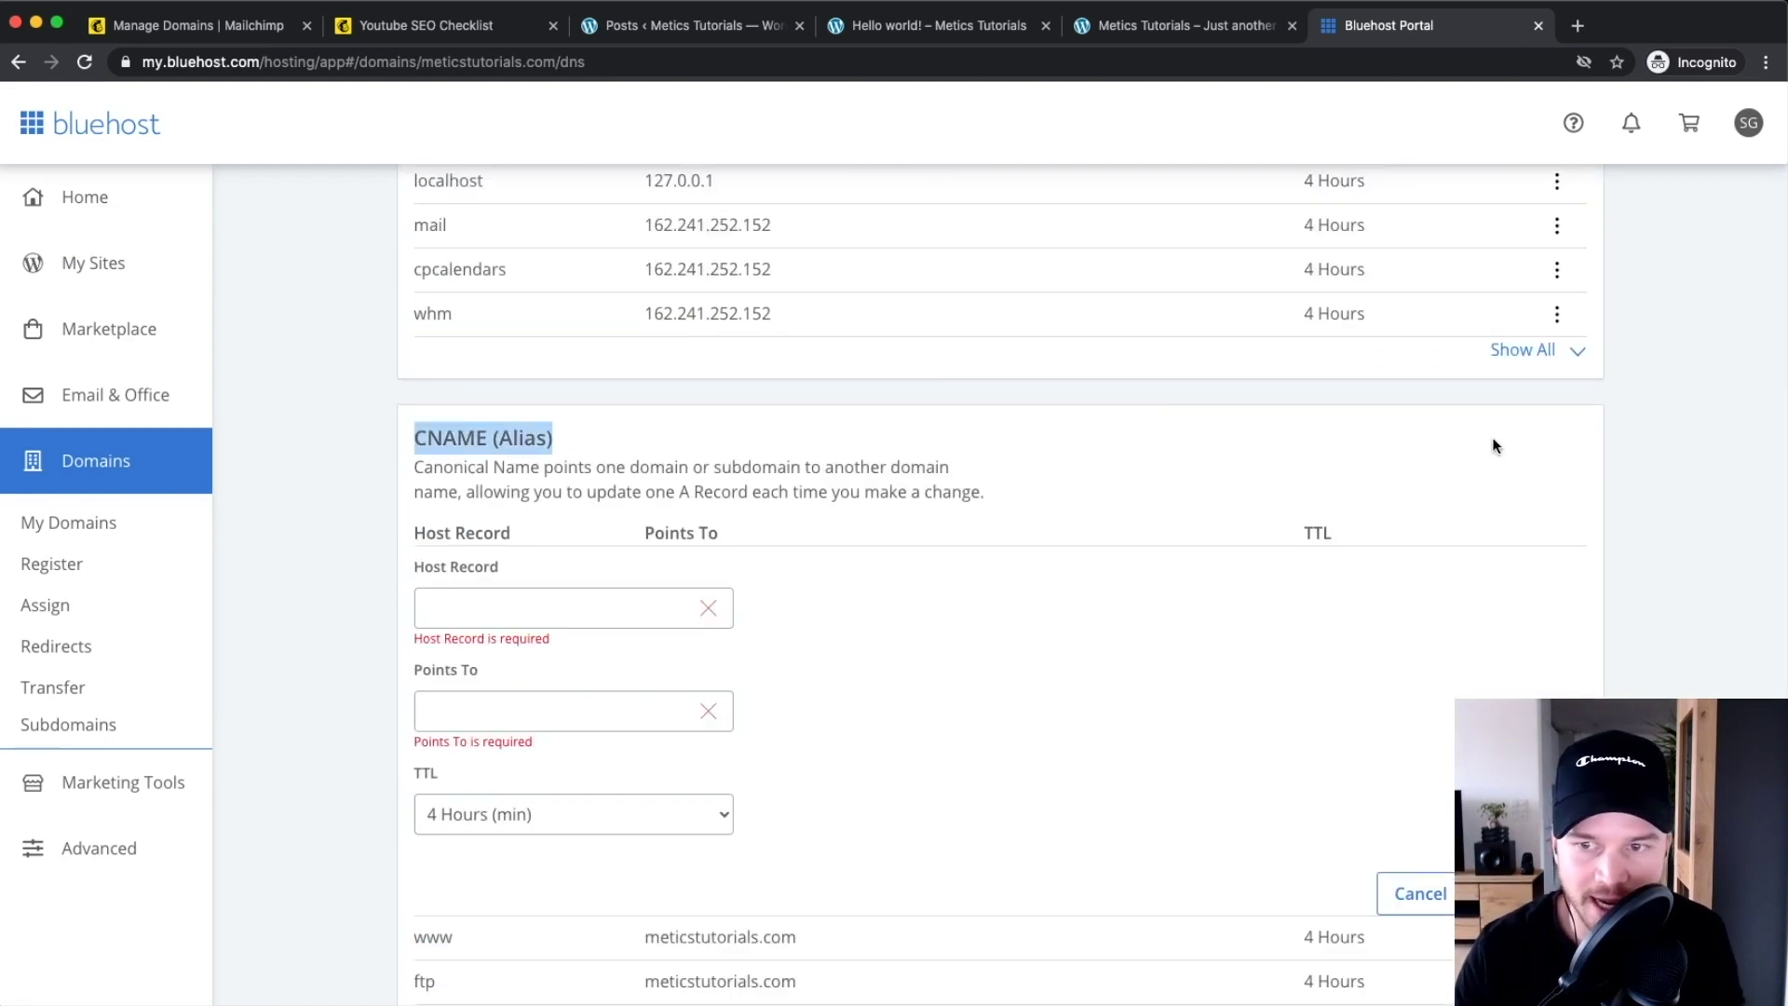
scroll(445, 601, down, 3)
click(451, 451)
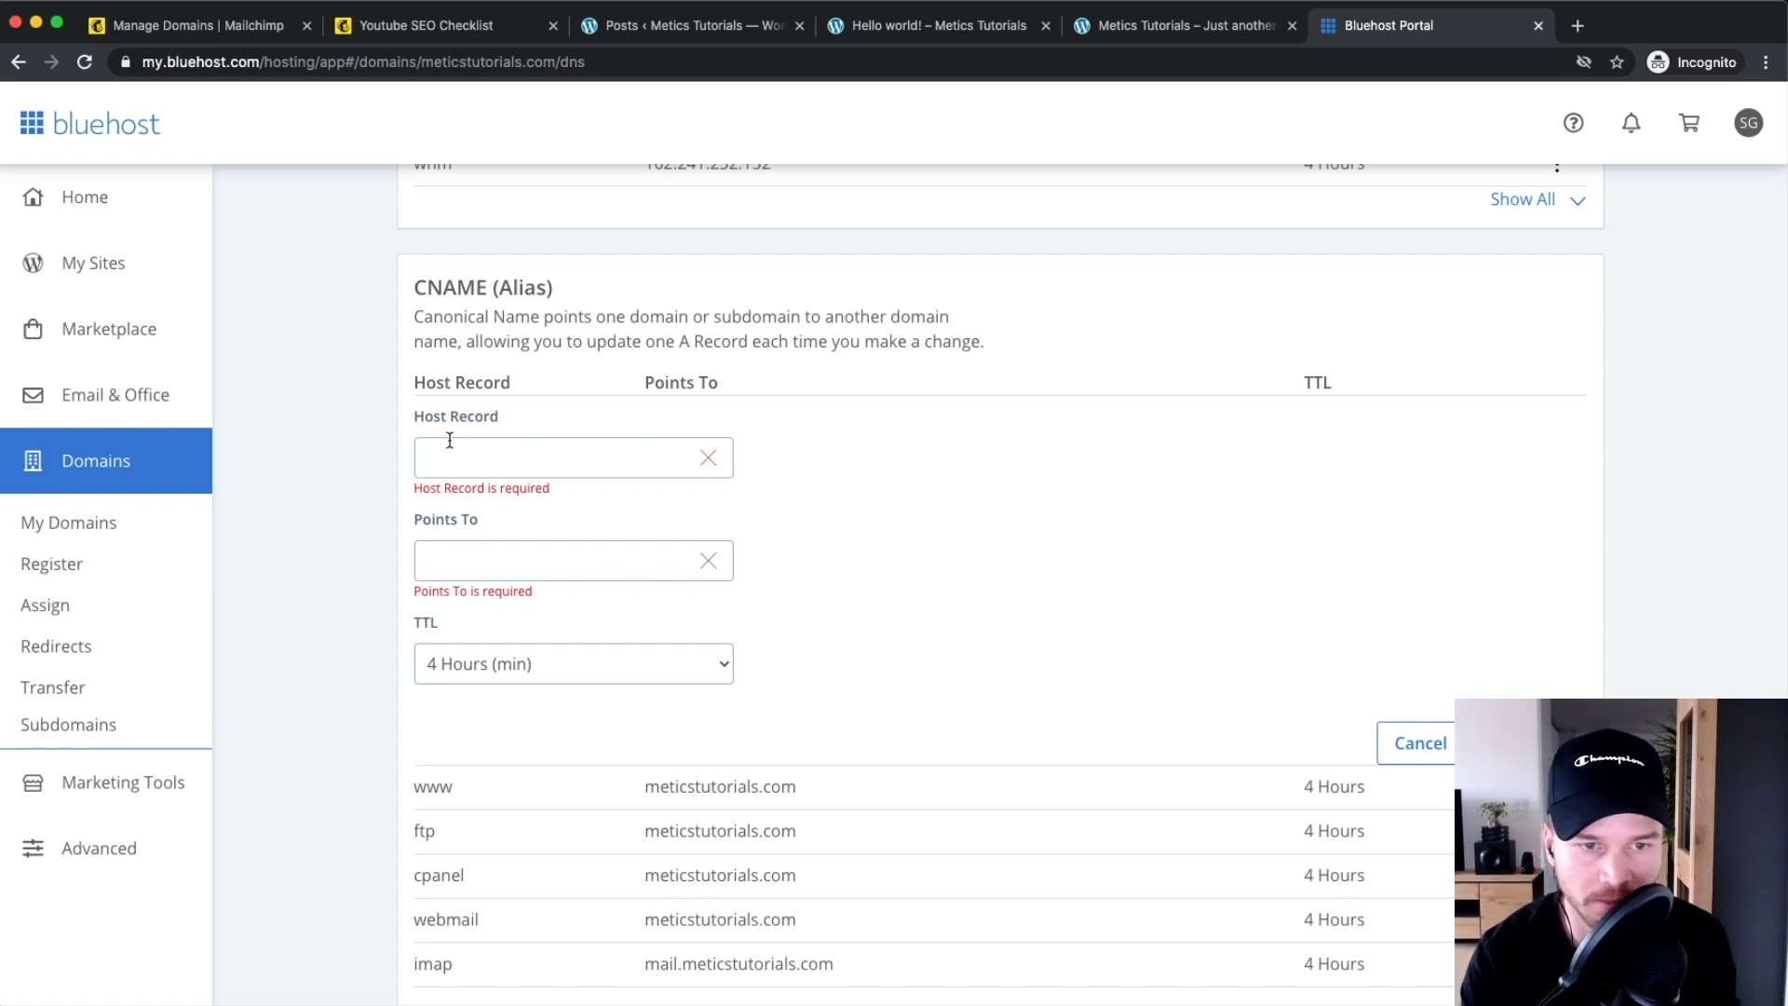
text(content)
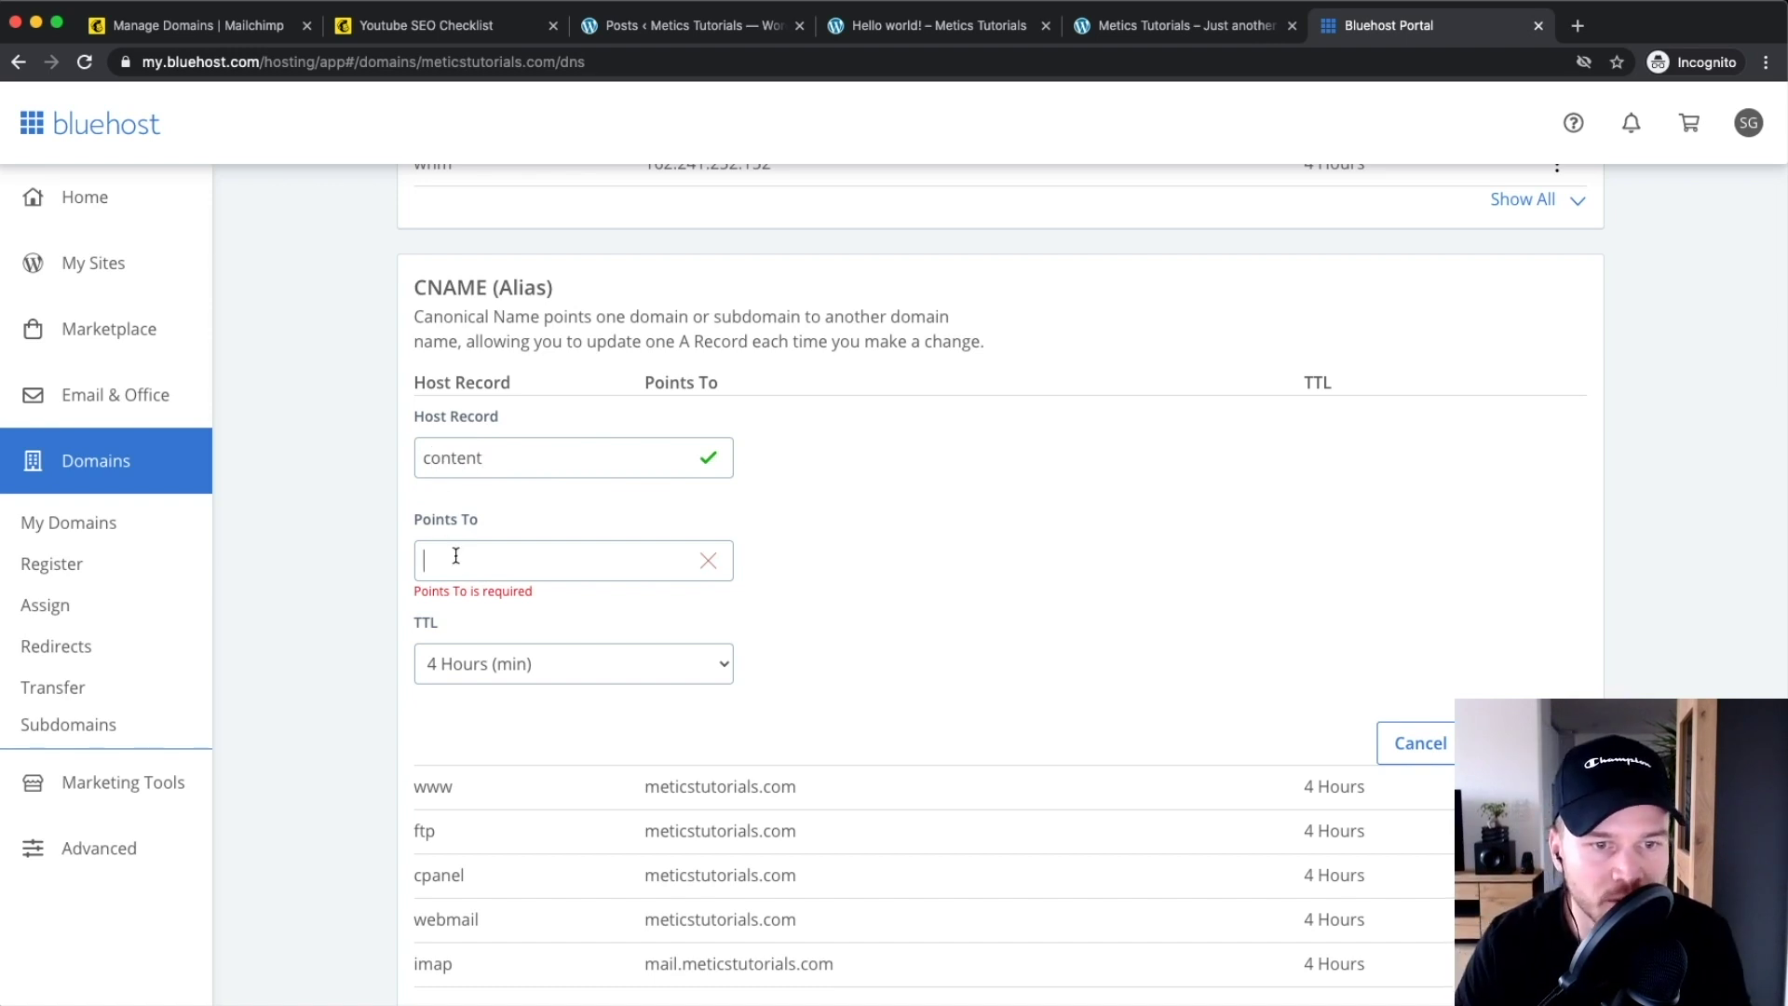
Copy Mailchimp's CNAME target value and paste it into the record's Points To field
click(177, 28)
click(618, 420)
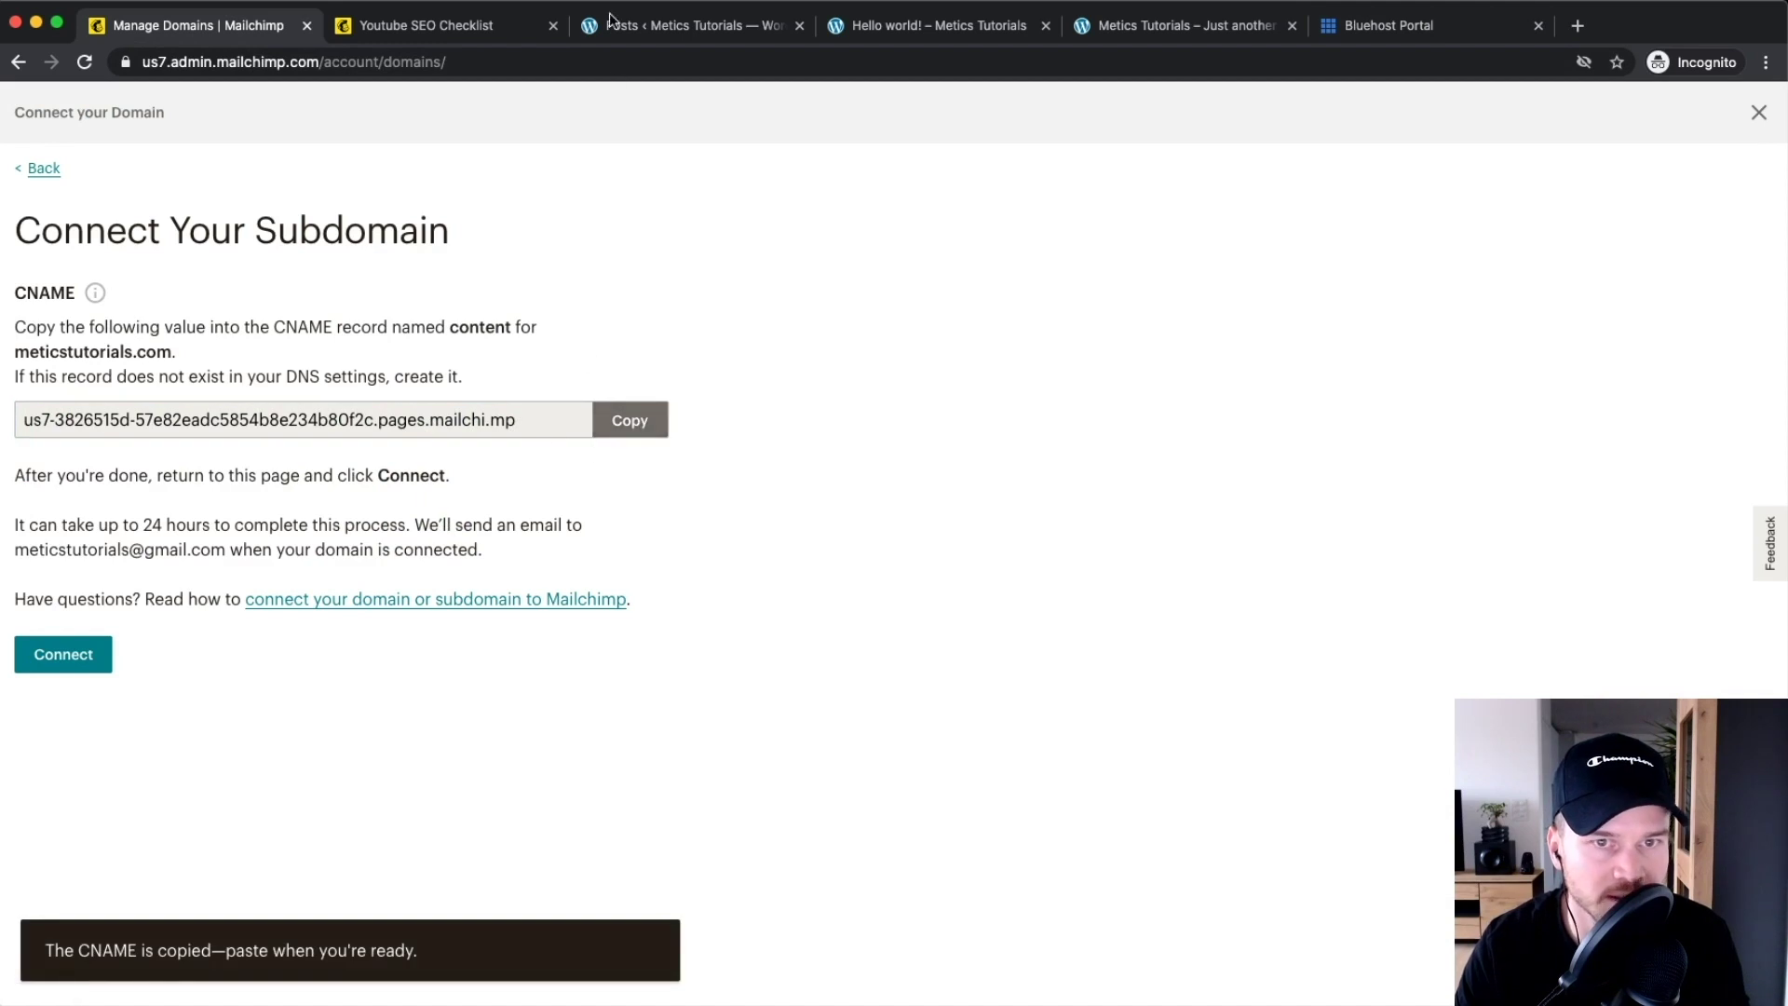
click(1388, 25)
right_click(545, 554)
click(584, 688)
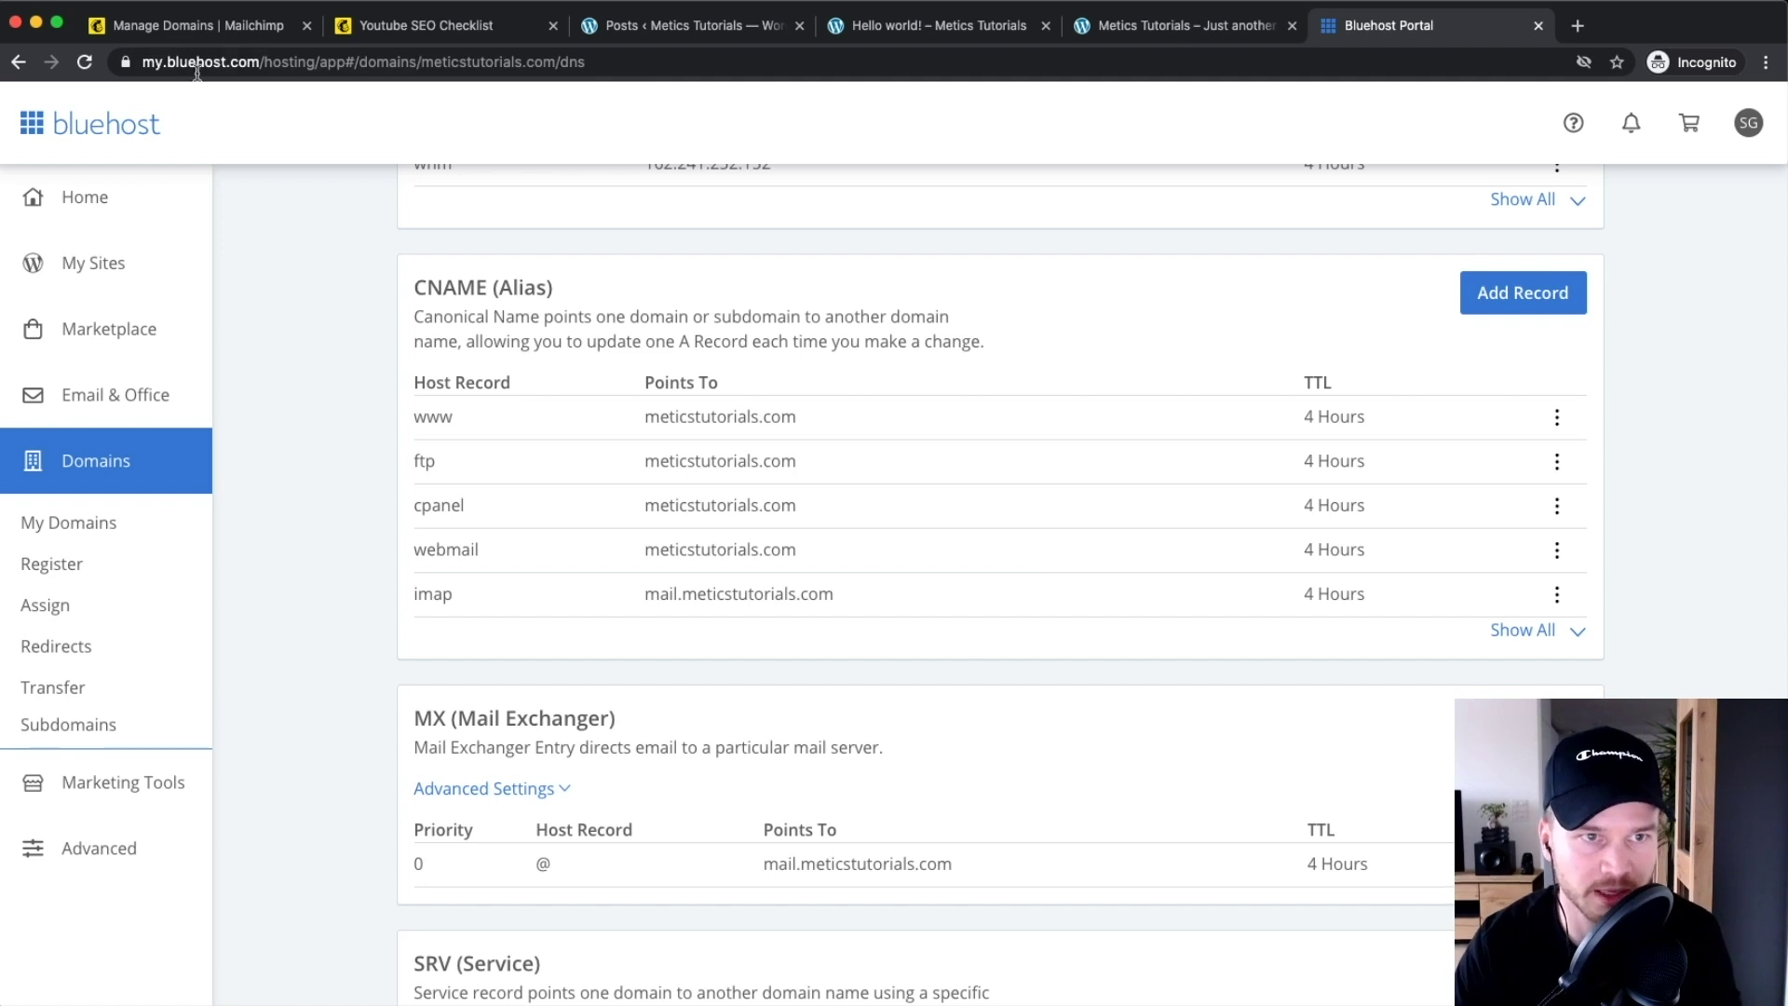
Start connecting the content.meticstutorials.com subdomain in Mailchimp
click(197, 25)
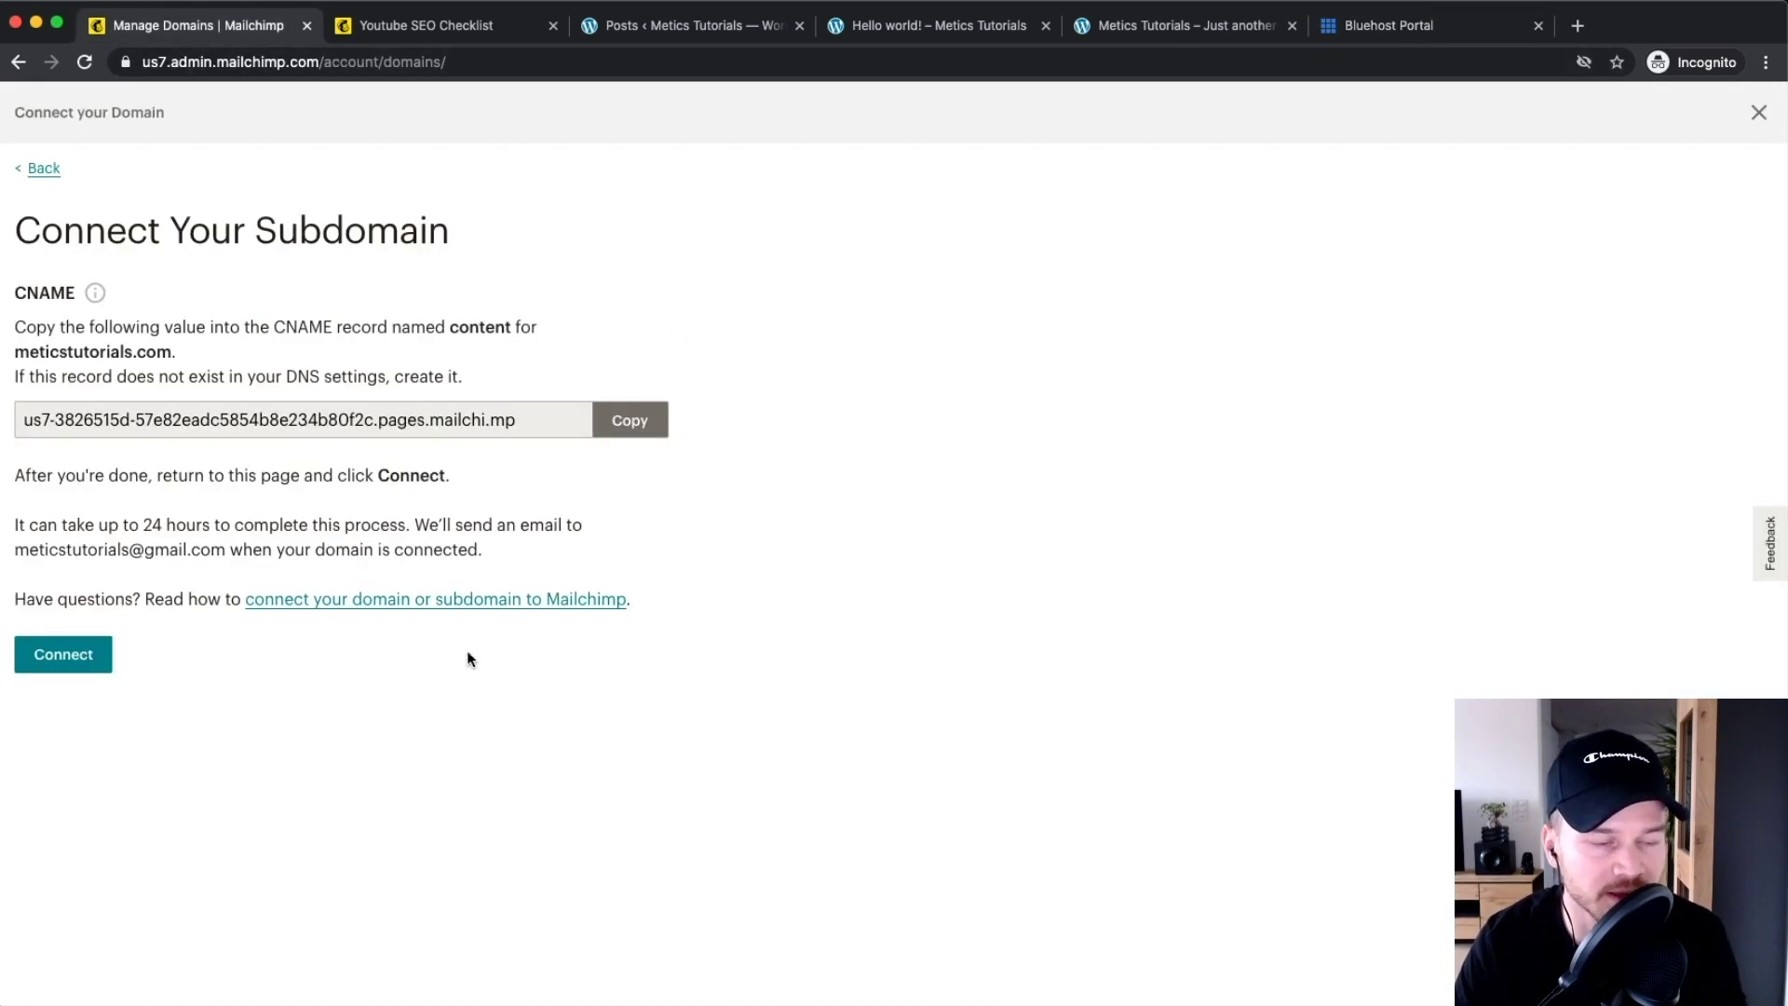
click(69, 658)
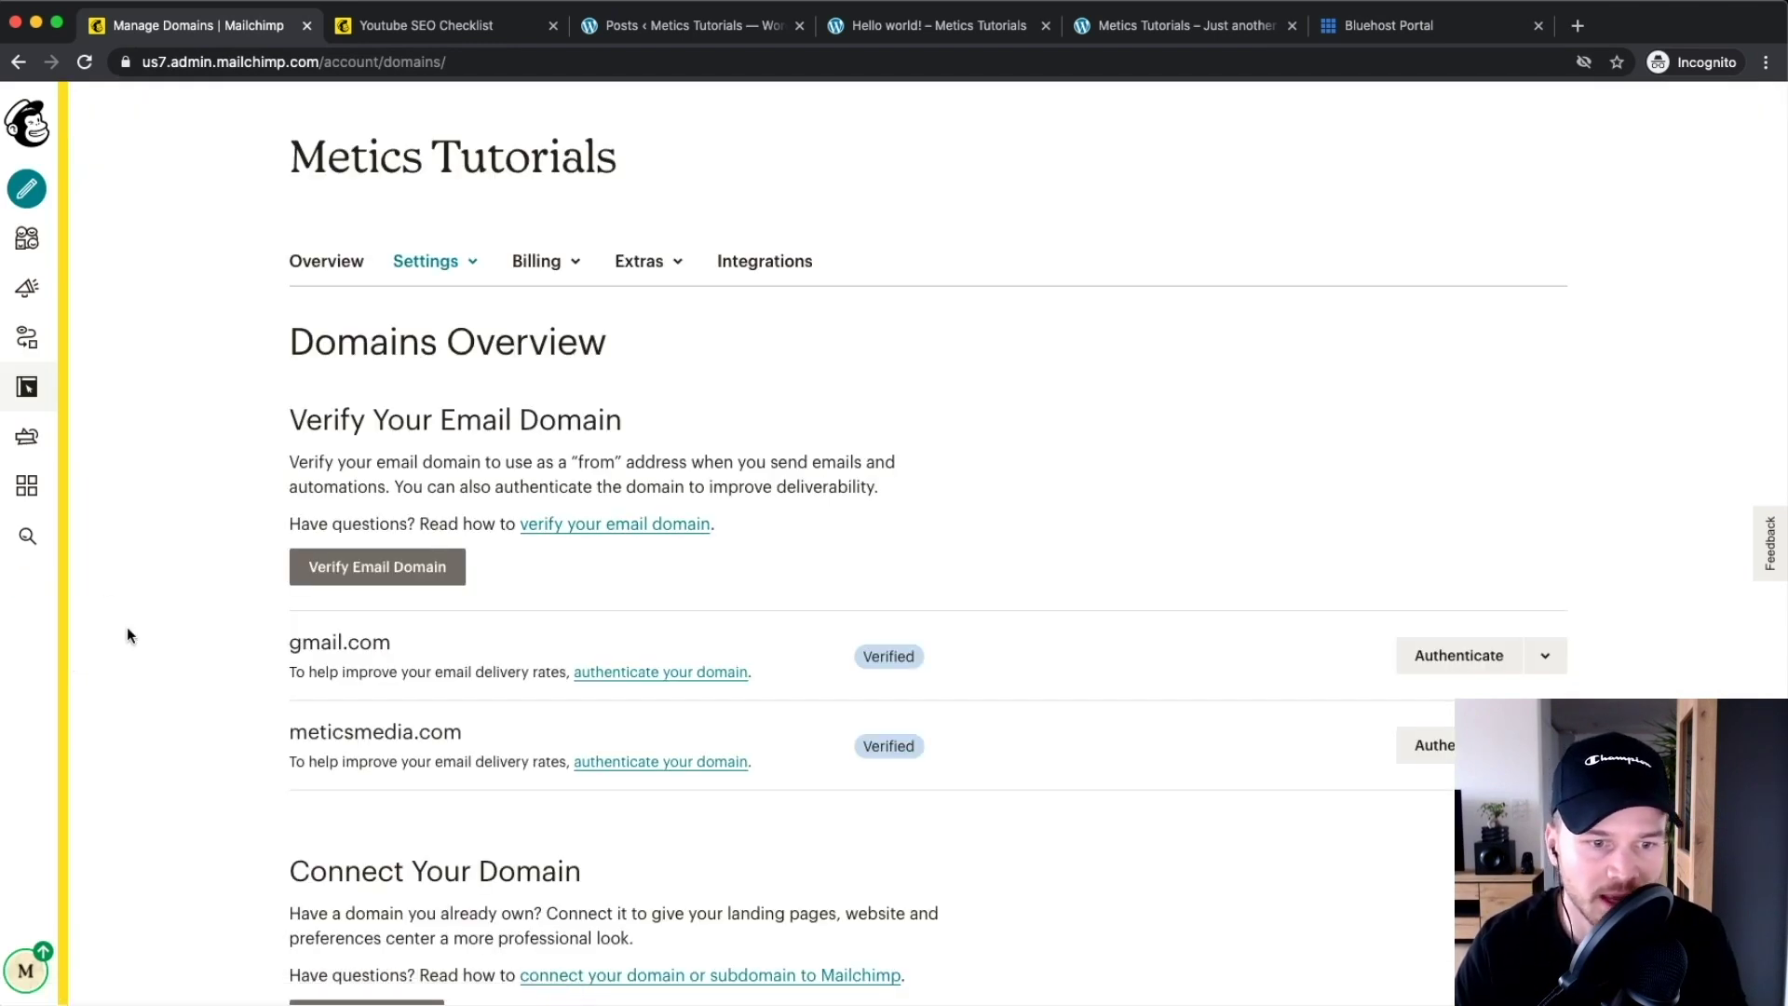
scroll(177, 663, down, 5)
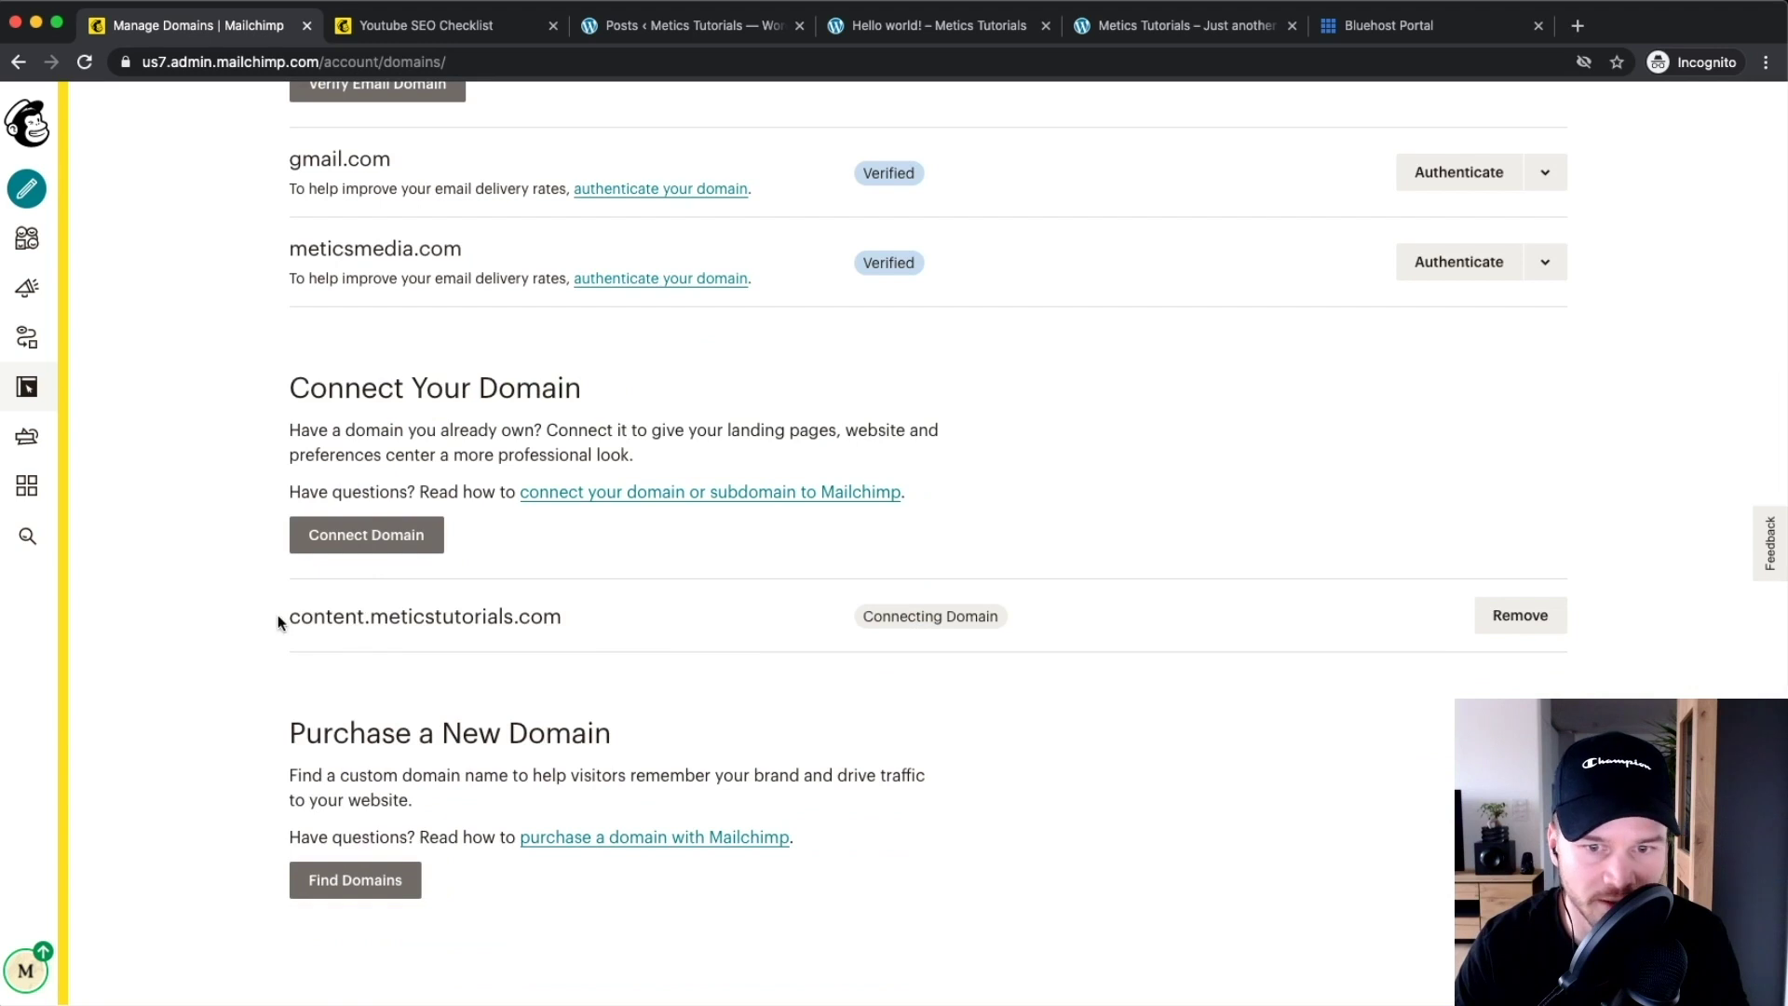
drag(283, 613, 598, 613)
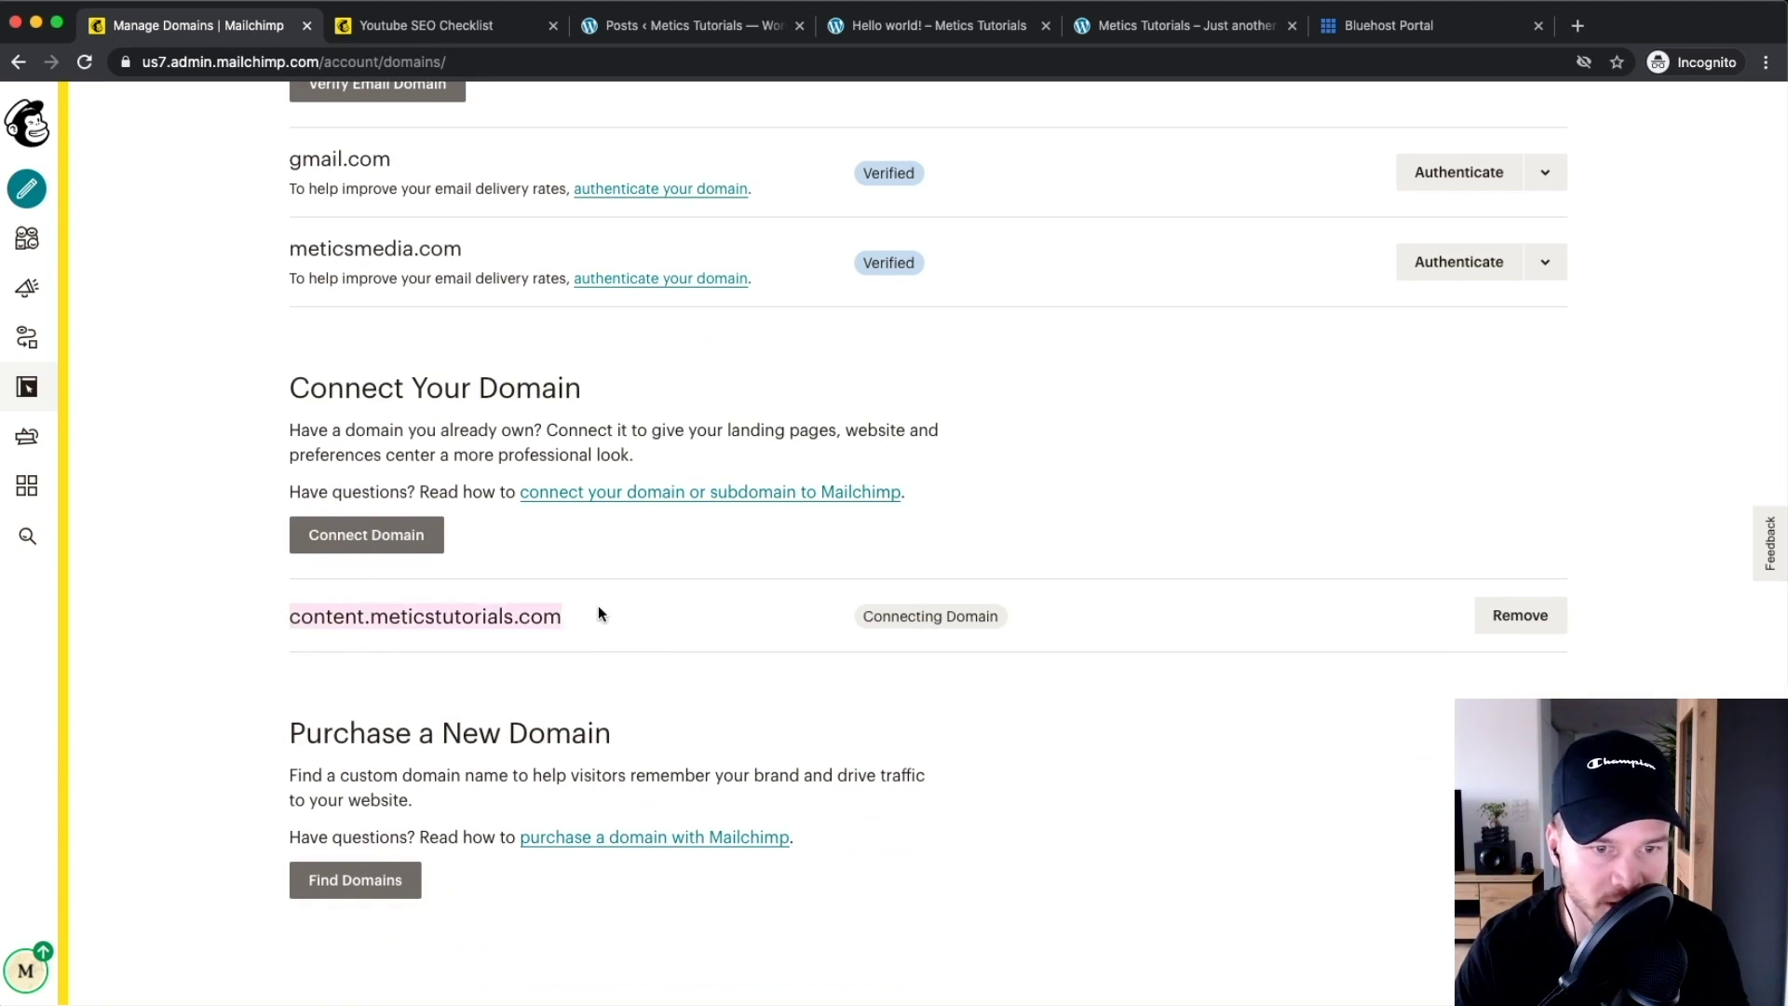
click(932, 610)
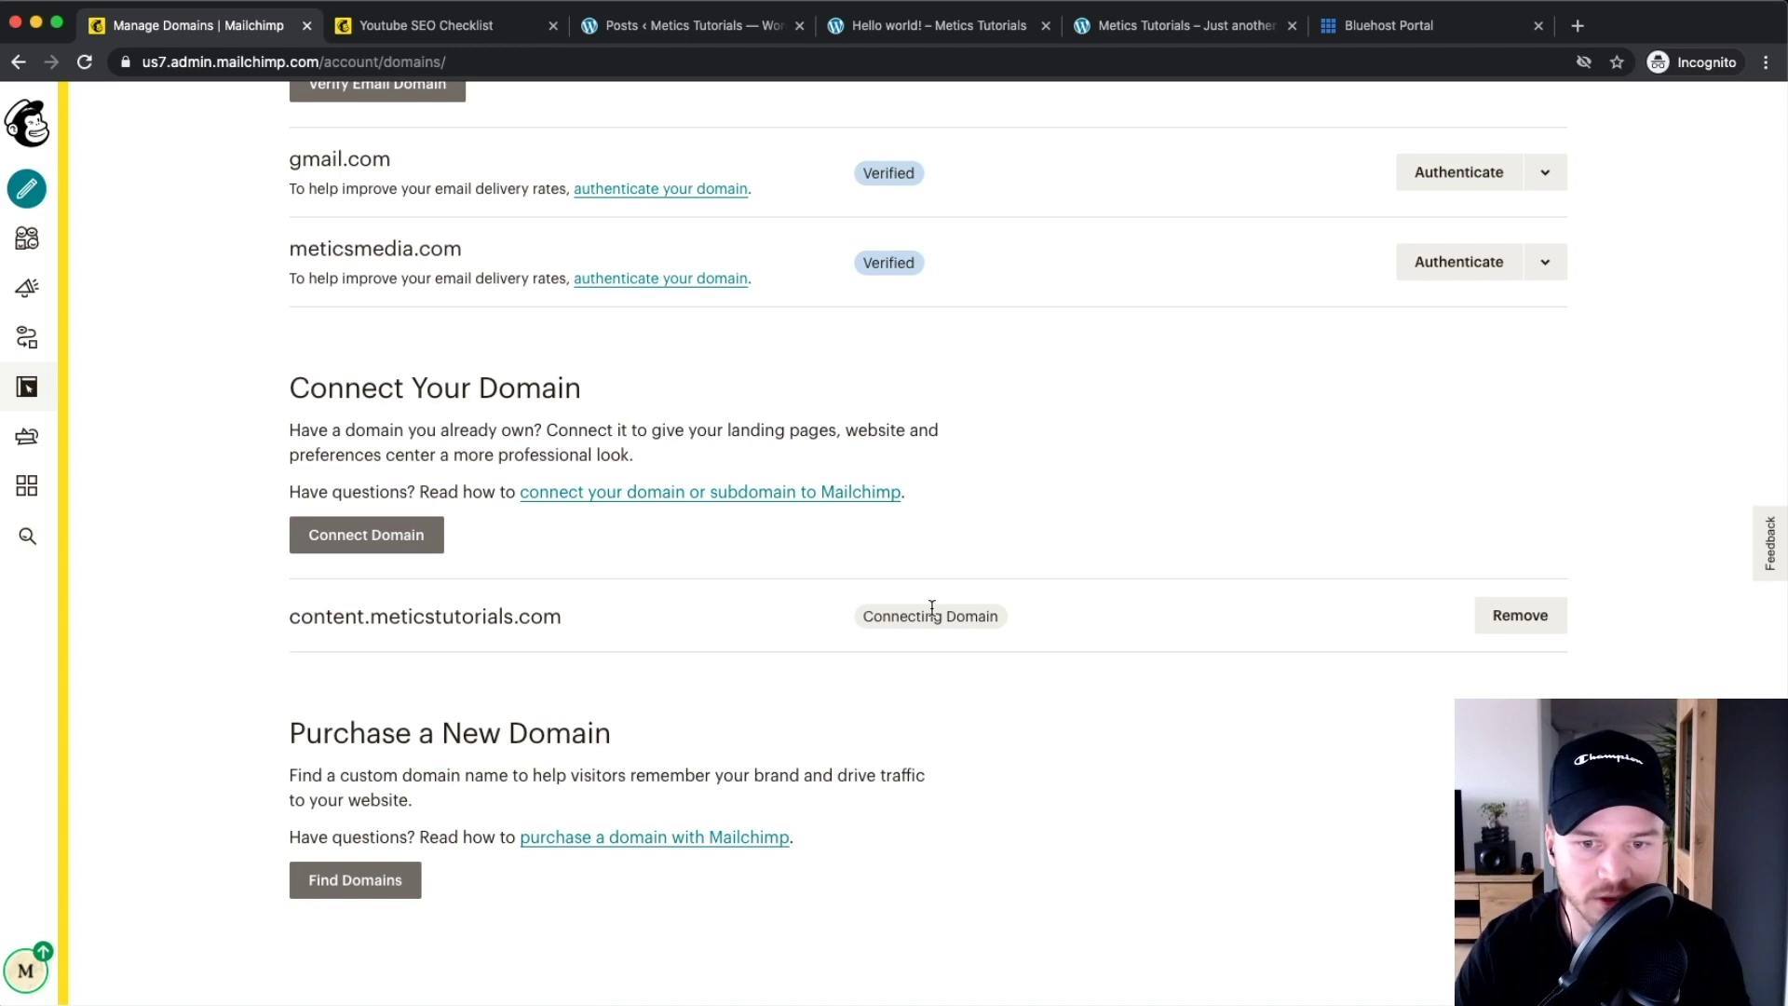
Wait until content.meticstutorials.com changes from Connecting Domain to Connected
scroll(969, 633, up, 3)
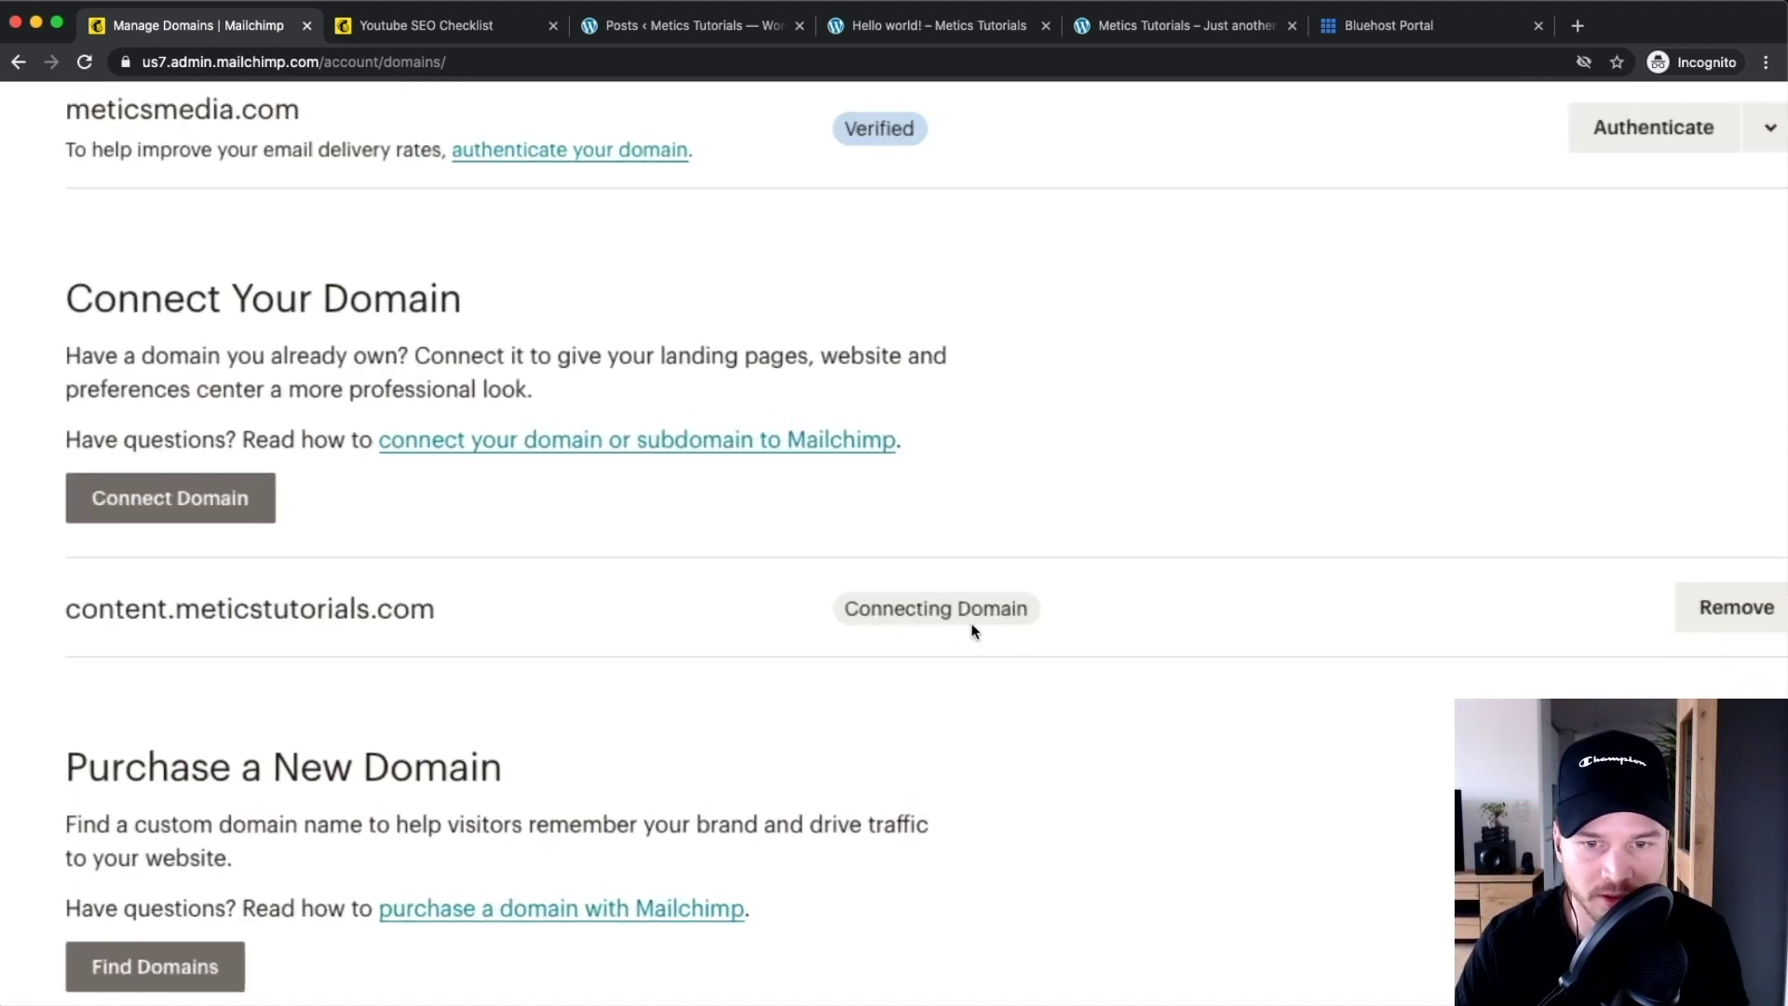
scroll(973, 632, down, 3)
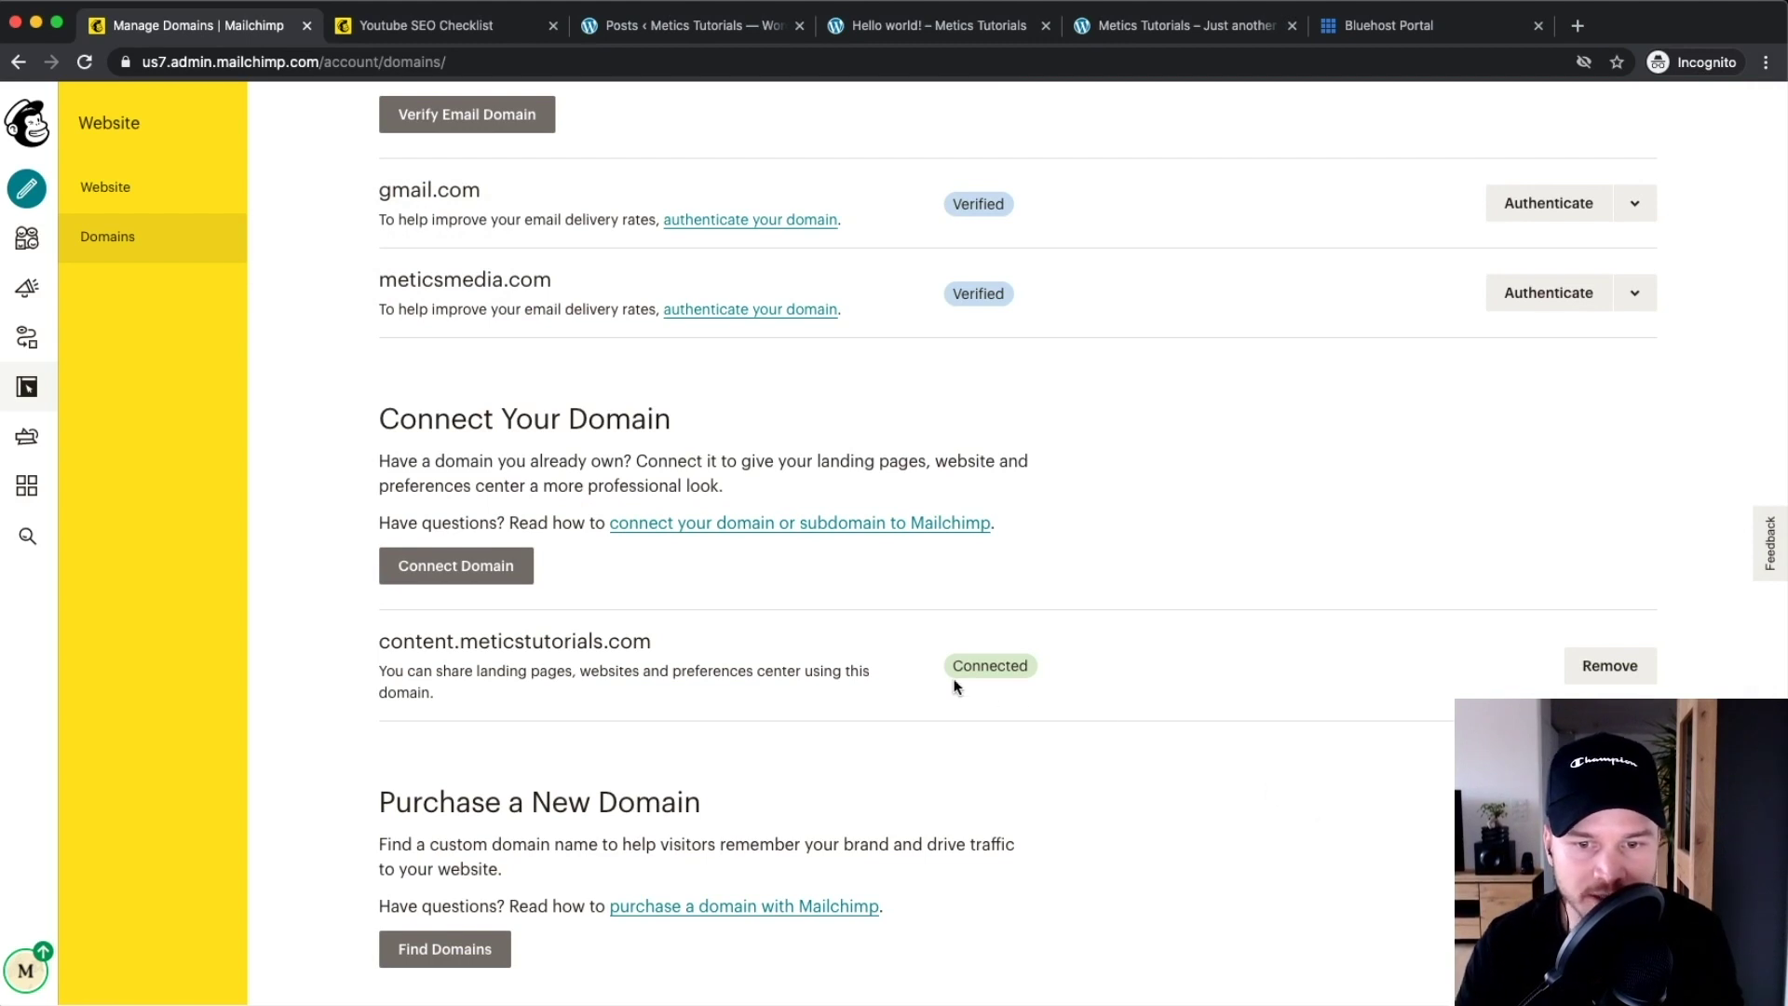
scroll(960, 689, up, 5)
scroll(961, 691, down, 2)
scroll(962, 691, down, 2)
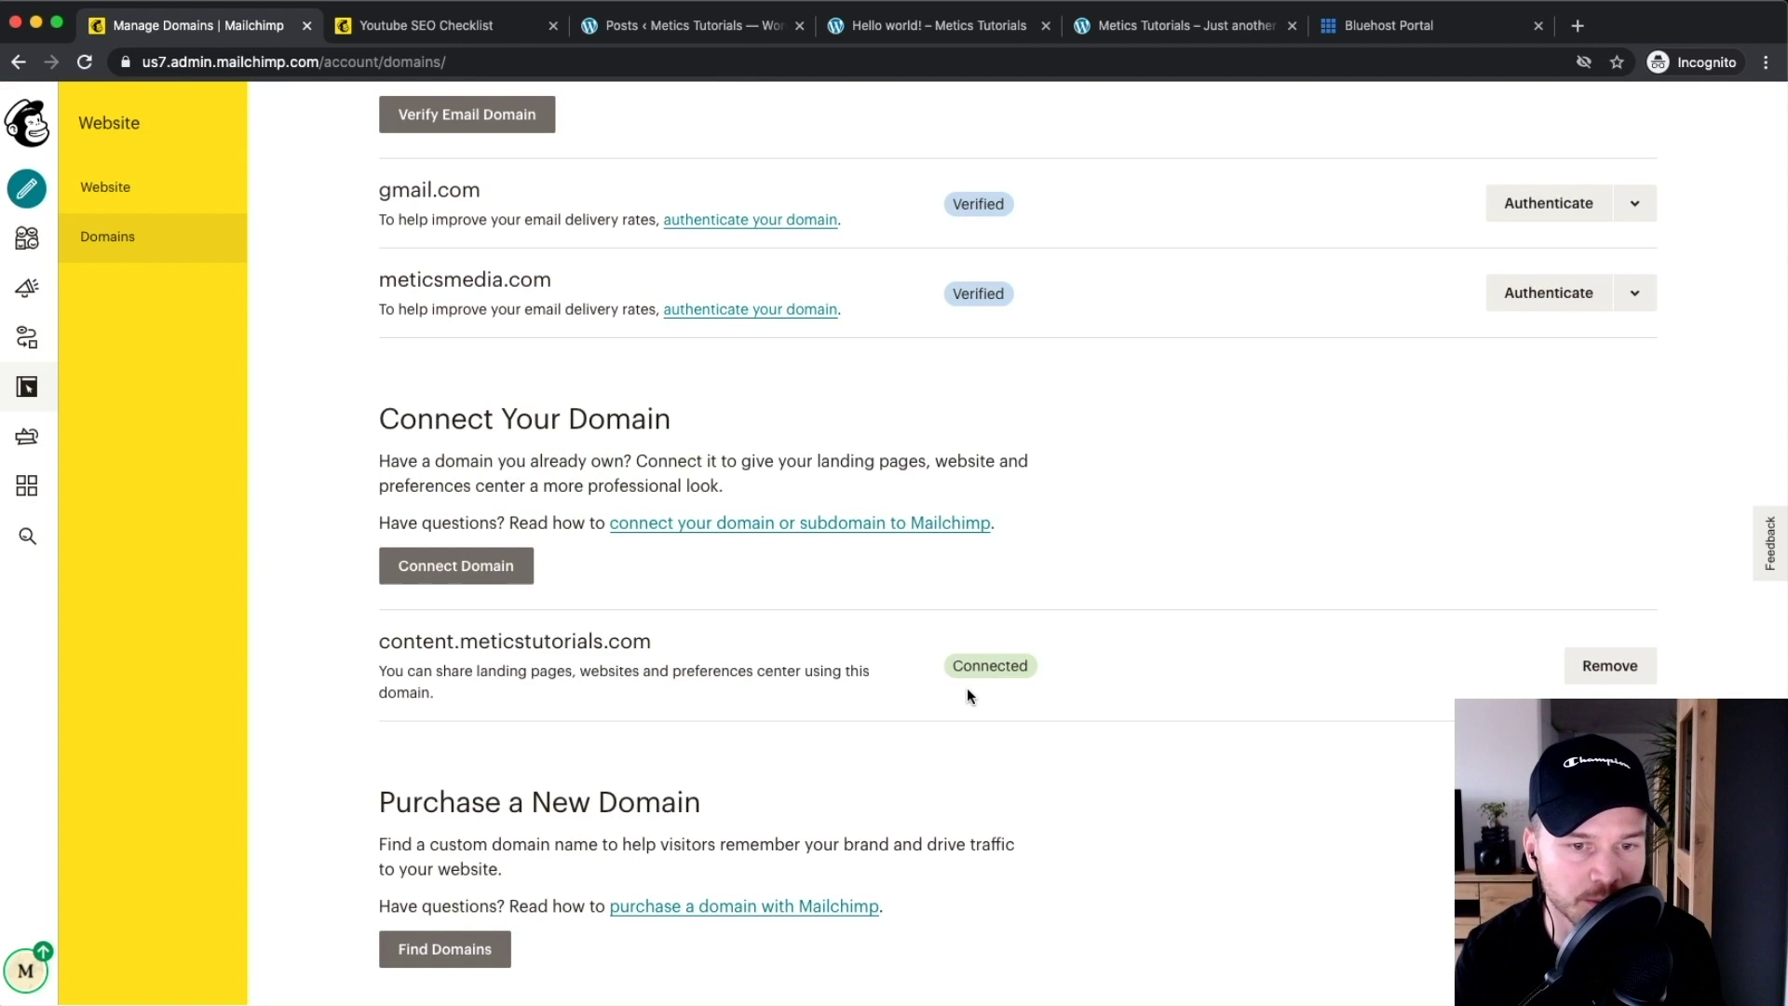
scroll(453, 643, up, 3)
drag(365, 645, 833, 678)
scroll(817, 645, down, 3)
click(490, 660)
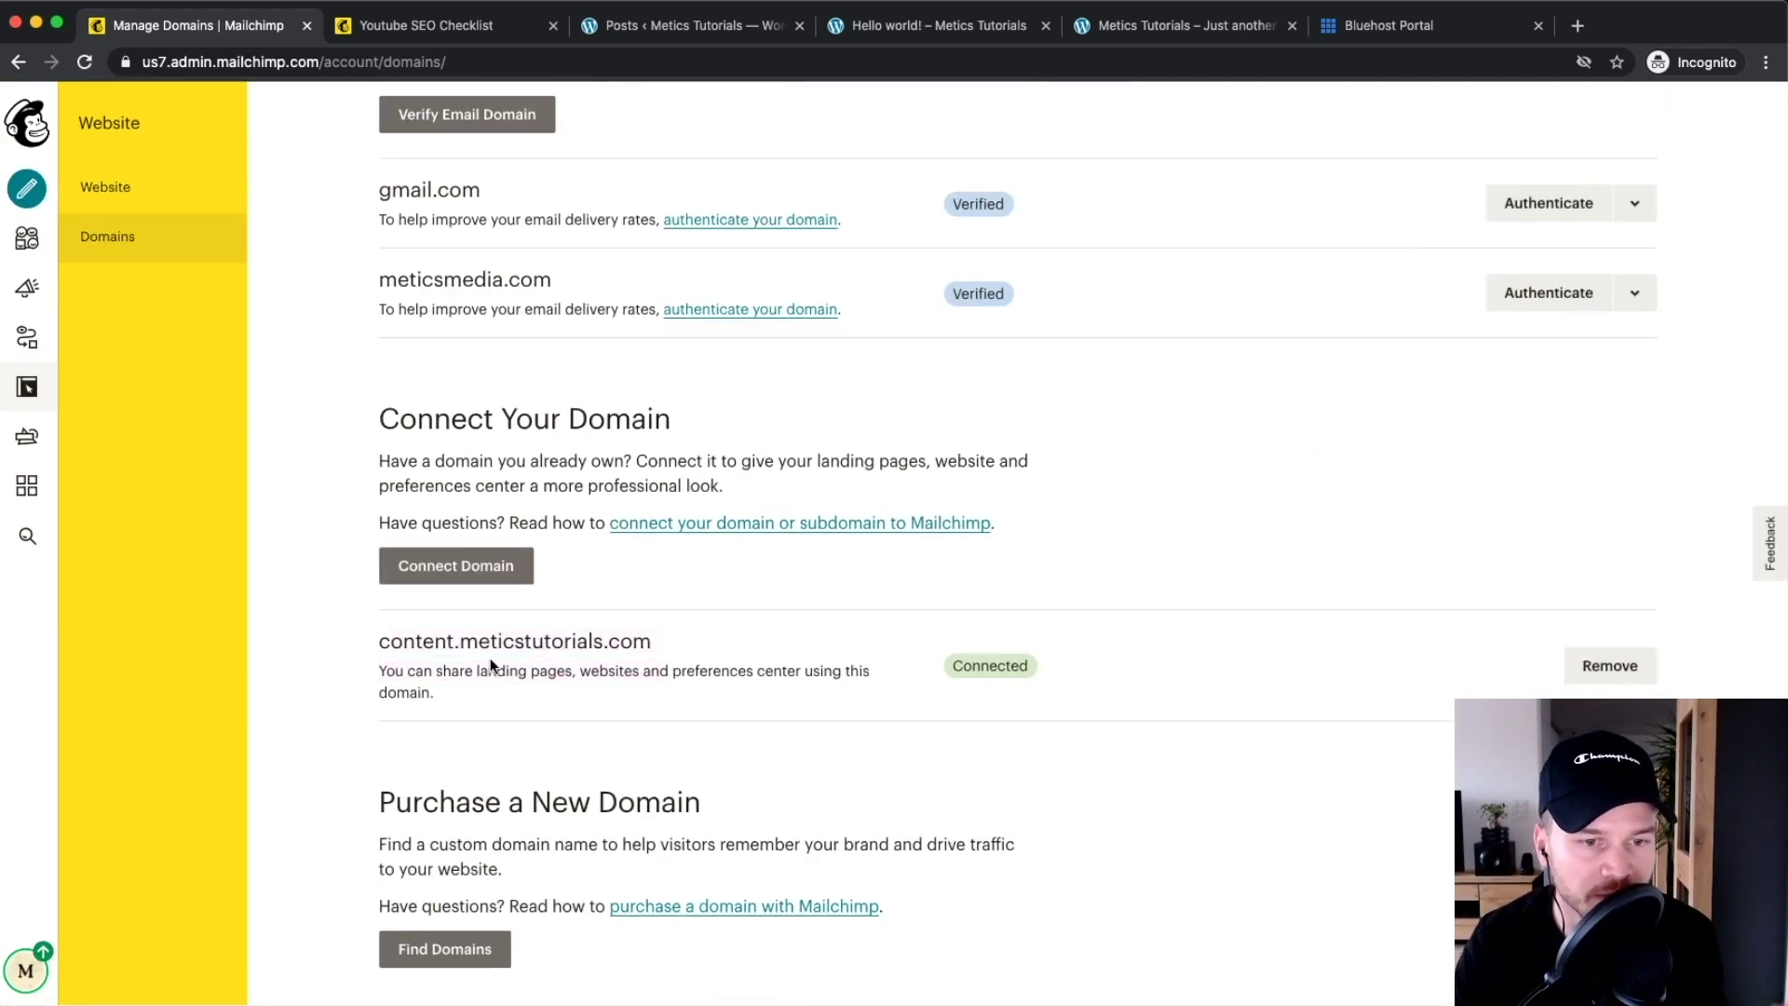
click(31, 290)
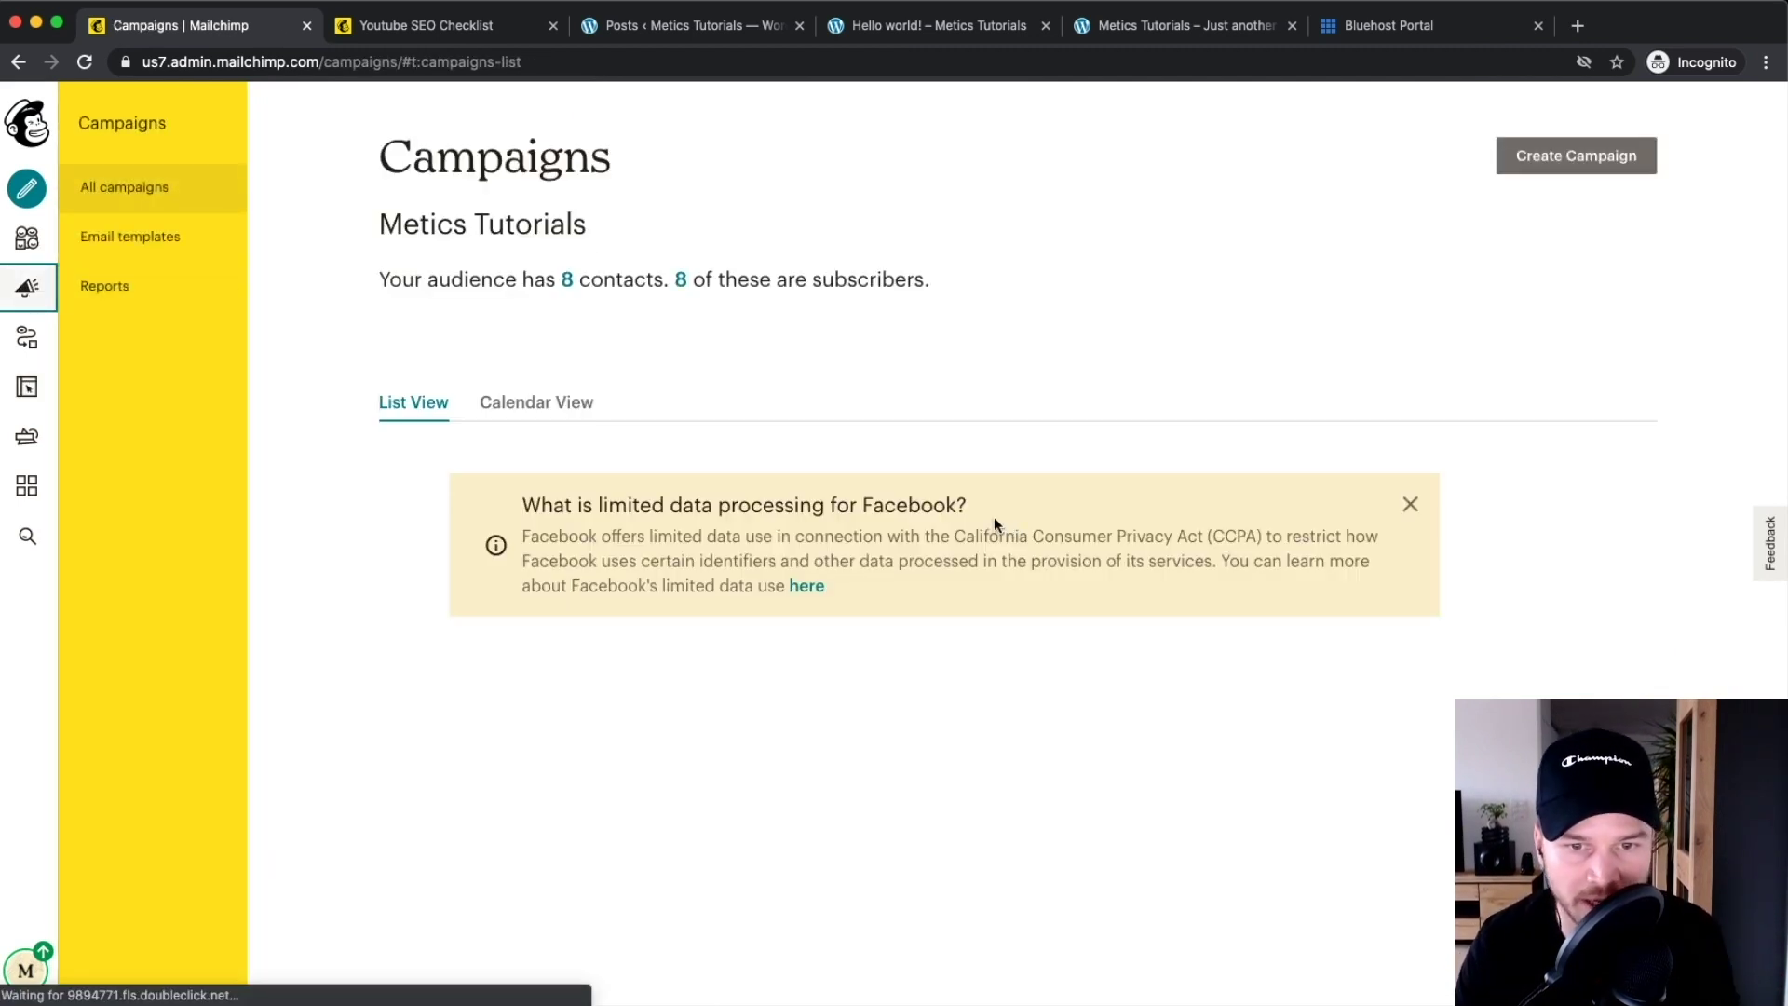
Open the Youtube SEO Checklist landing page for editing and start changing its URL
scroll(1179, 607, down, 3)
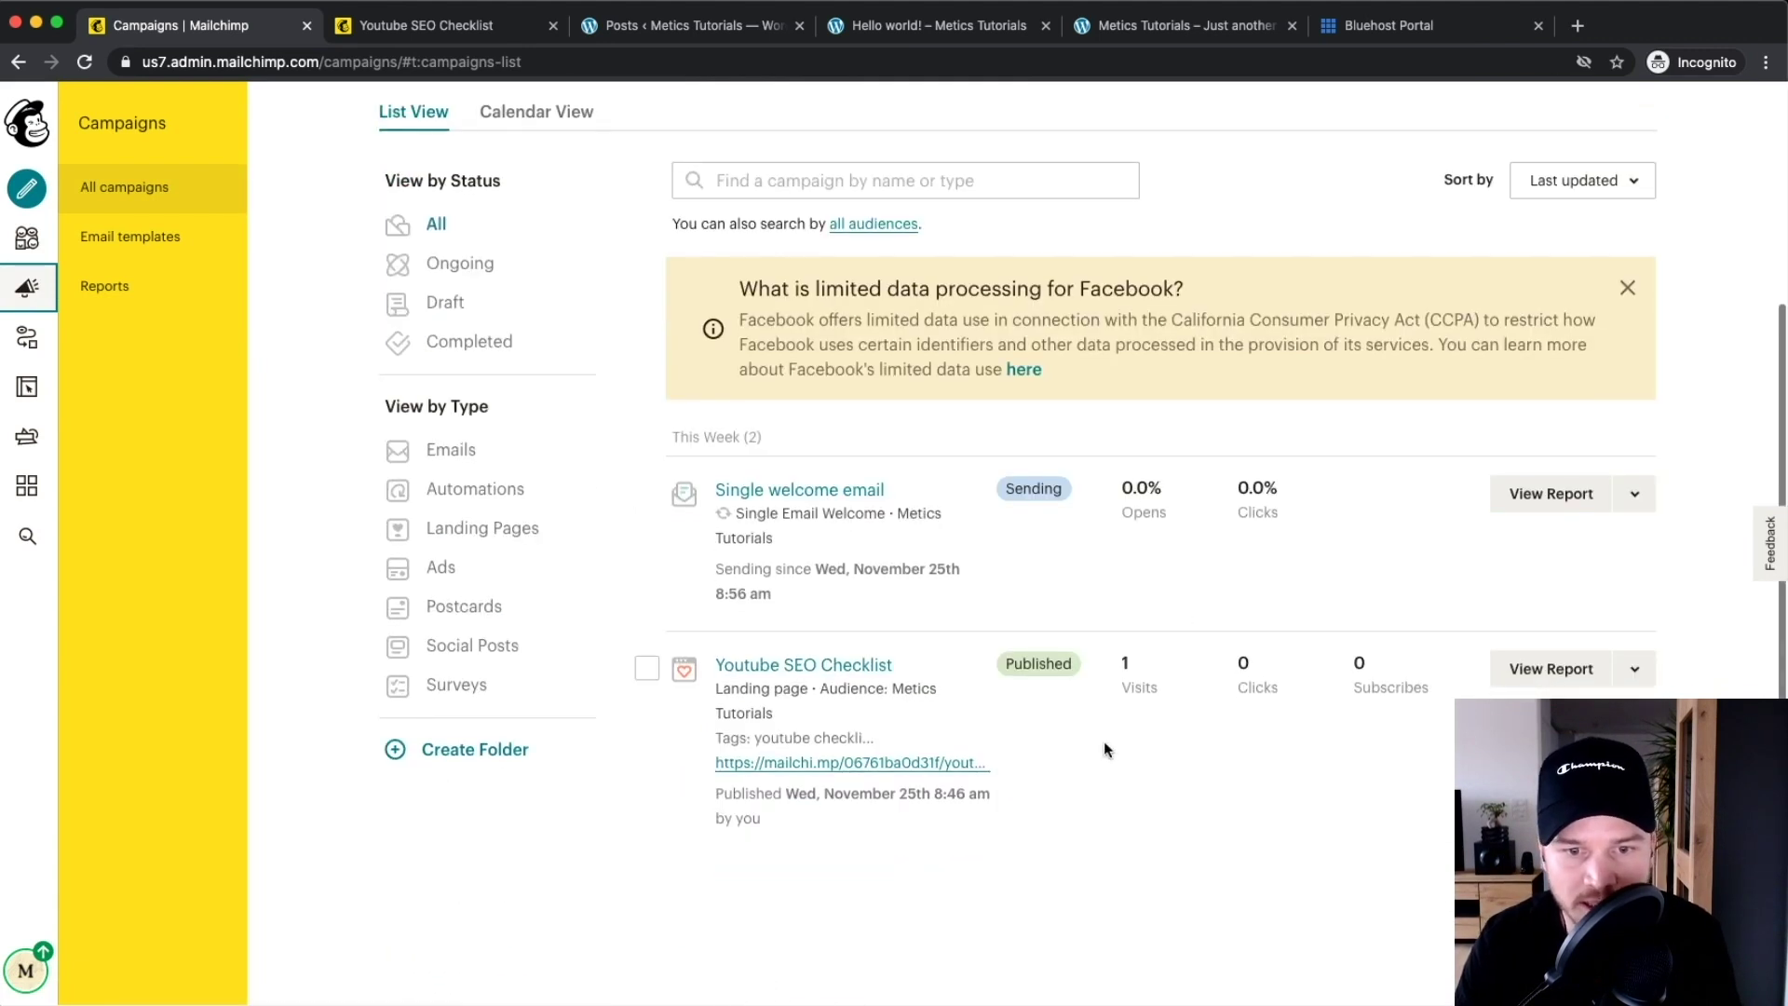
scroll(1107, 745, up, 5)
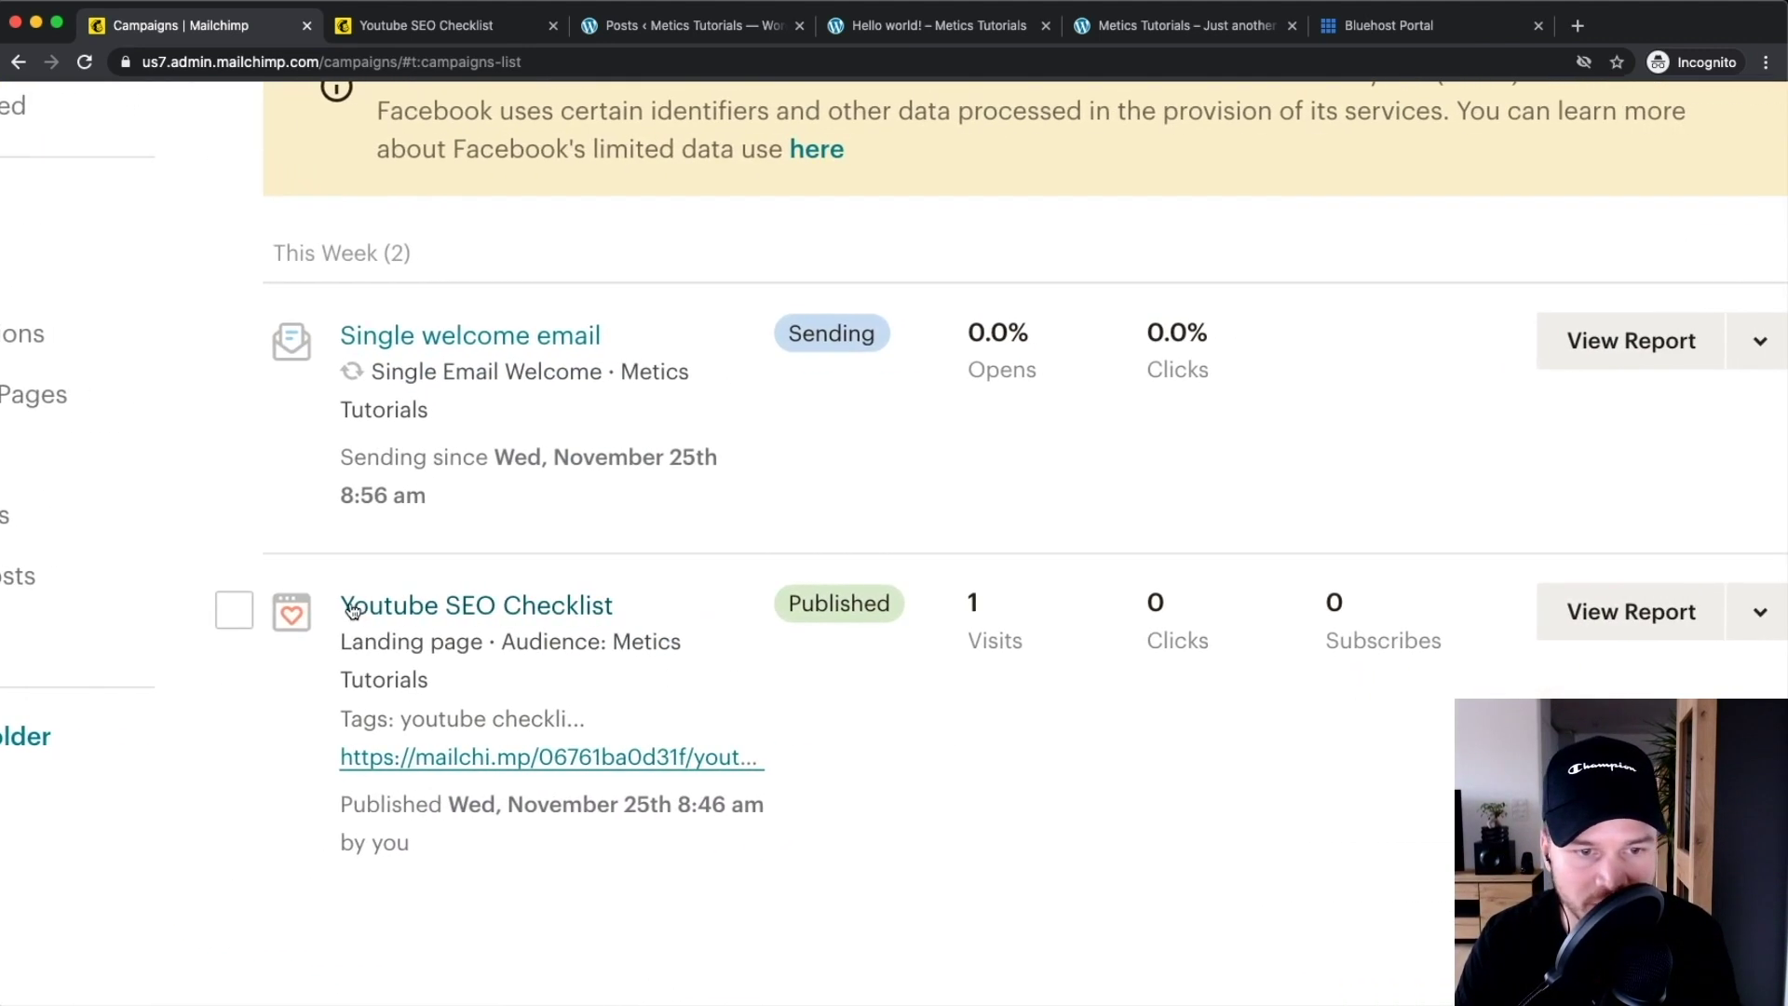
scroll(783, 627, right, 3)
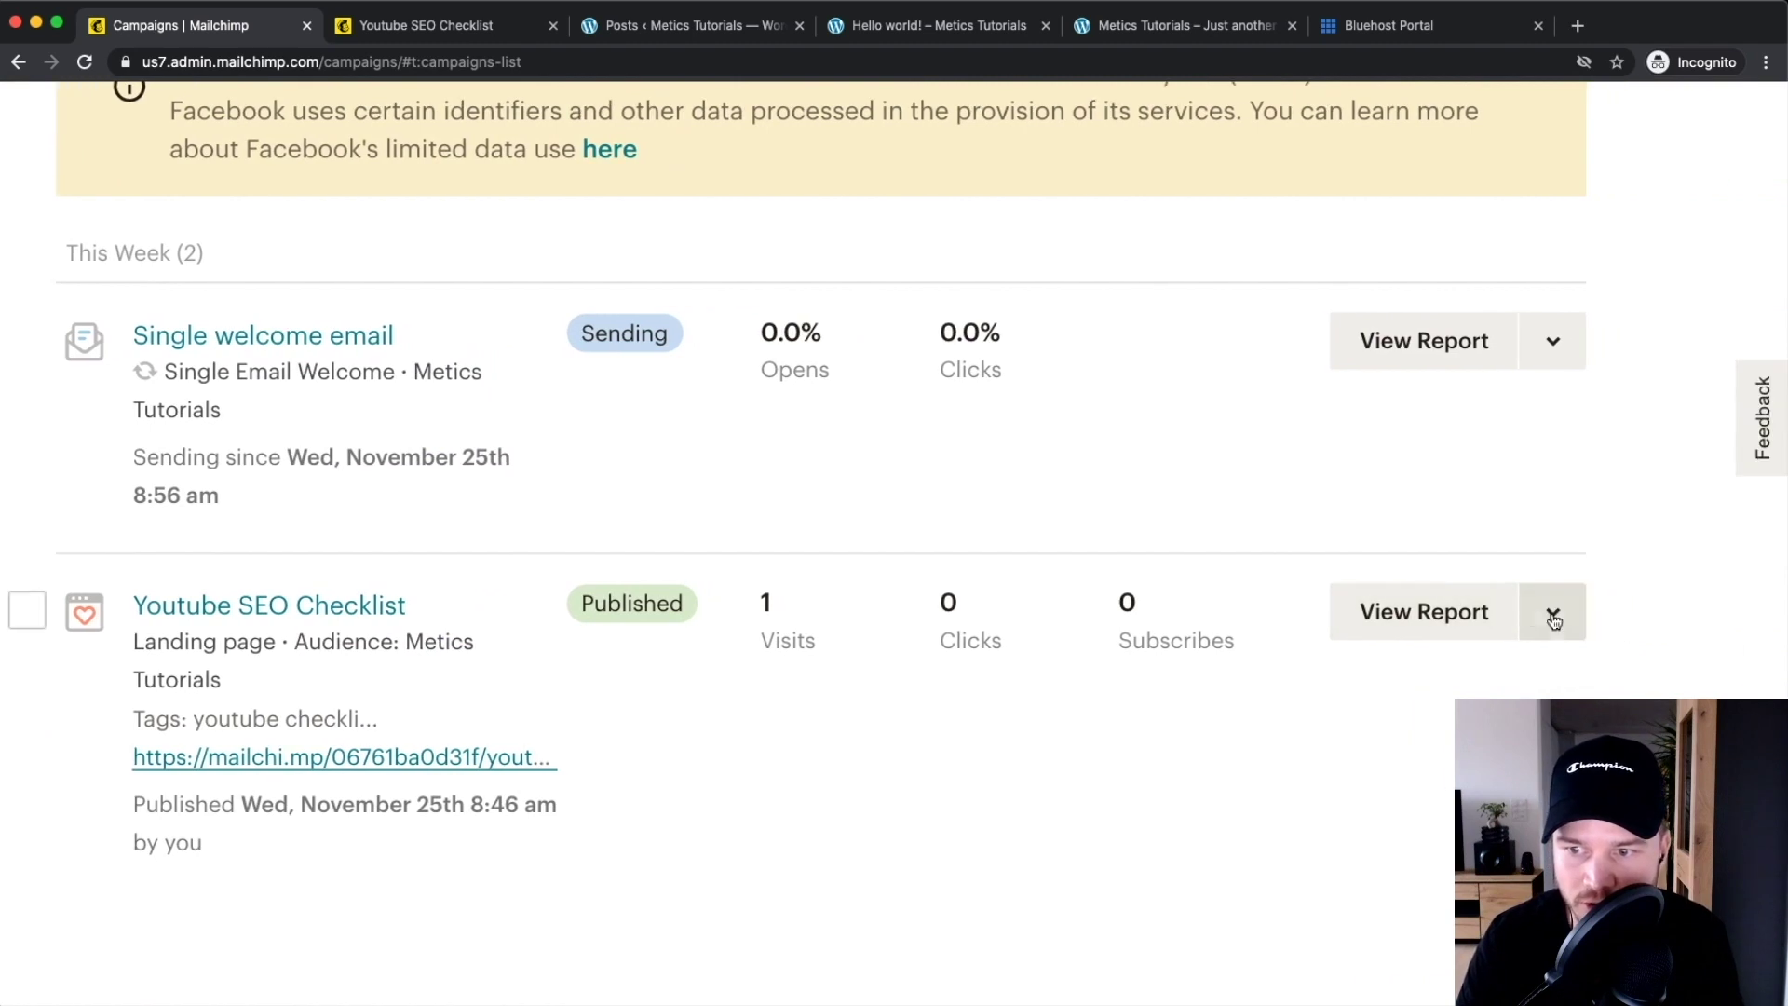
click(1553, 615)
scroll(1528, 614, down, 3)
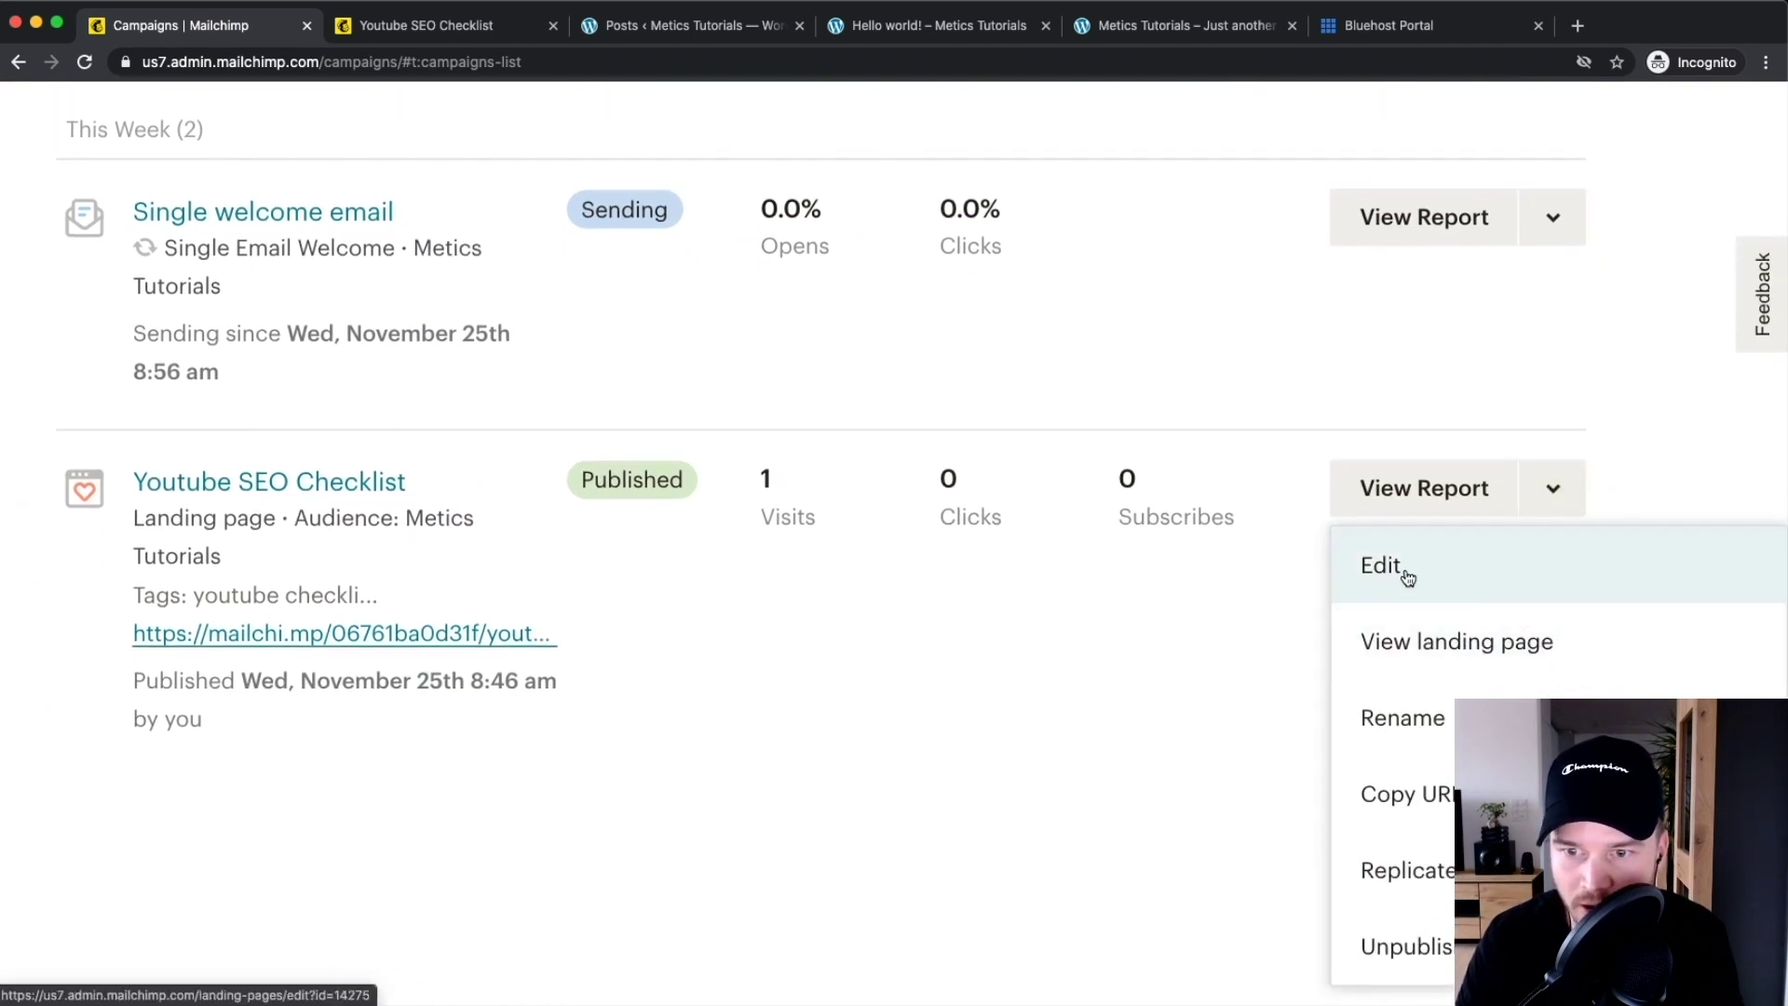
click(1381, 570)
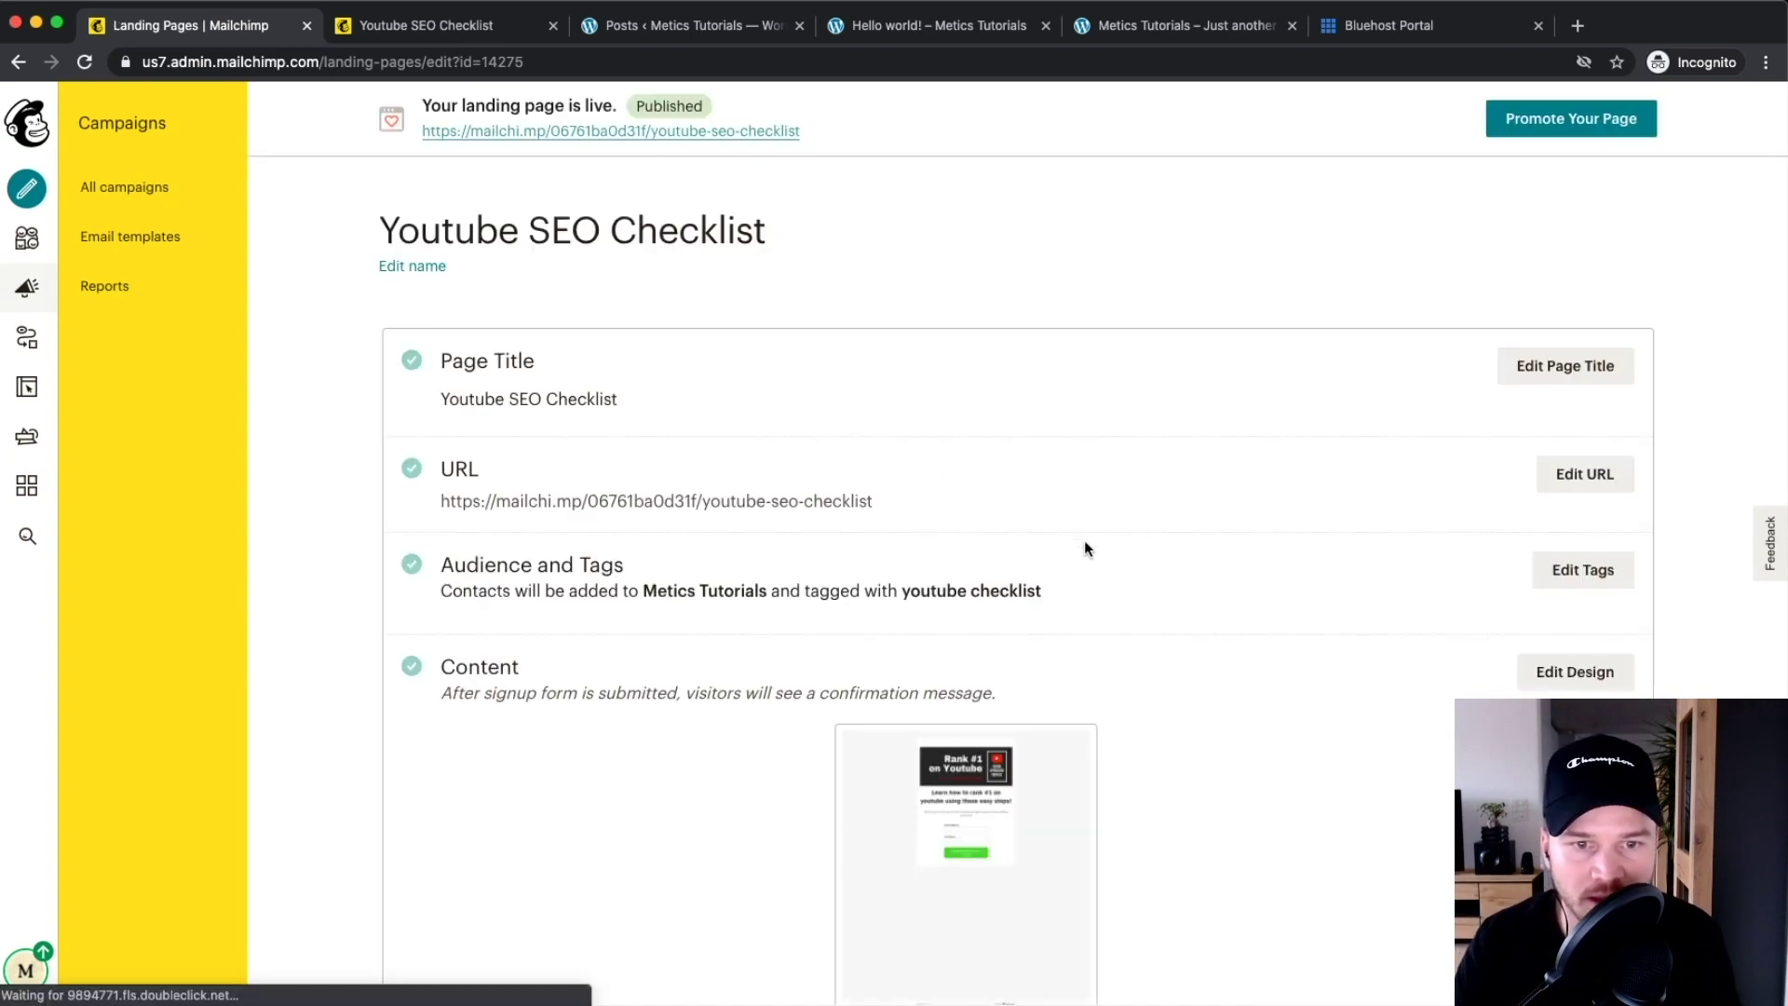
click(1588, 476)
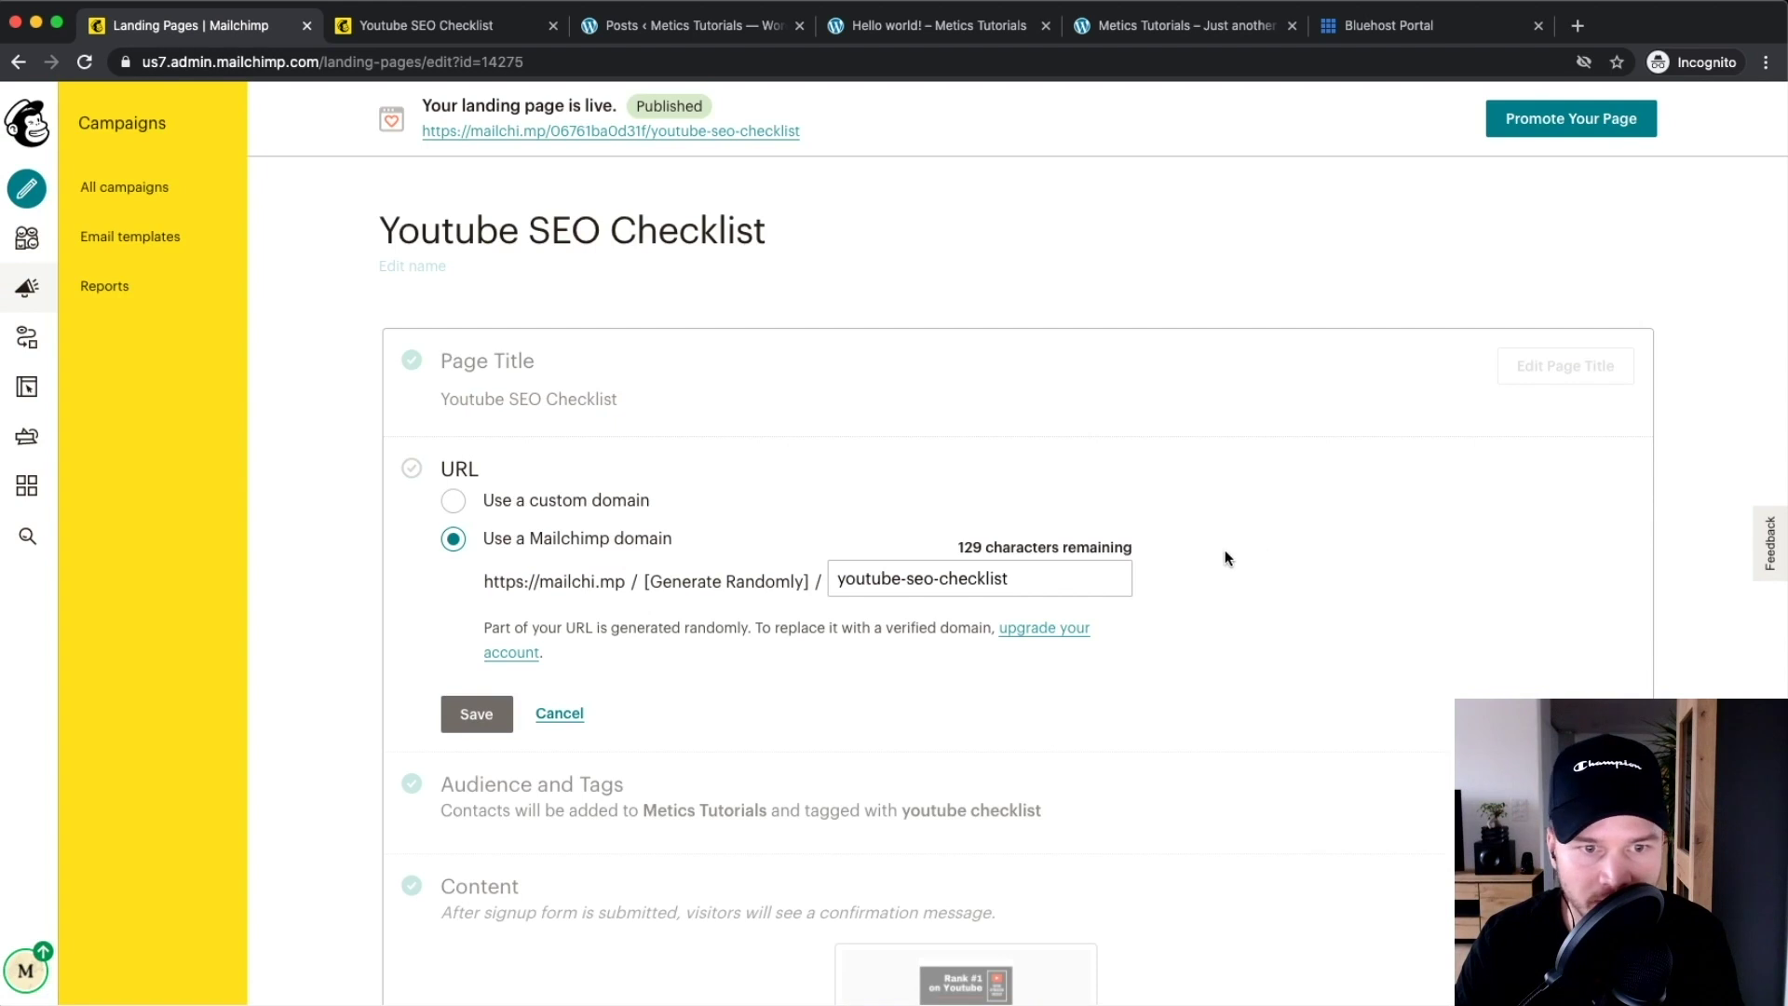
Set the page URL to custom domain content.meticstutorials.com with ending 'youtube-checklist', and save
scroll(483, 506, up, 5)
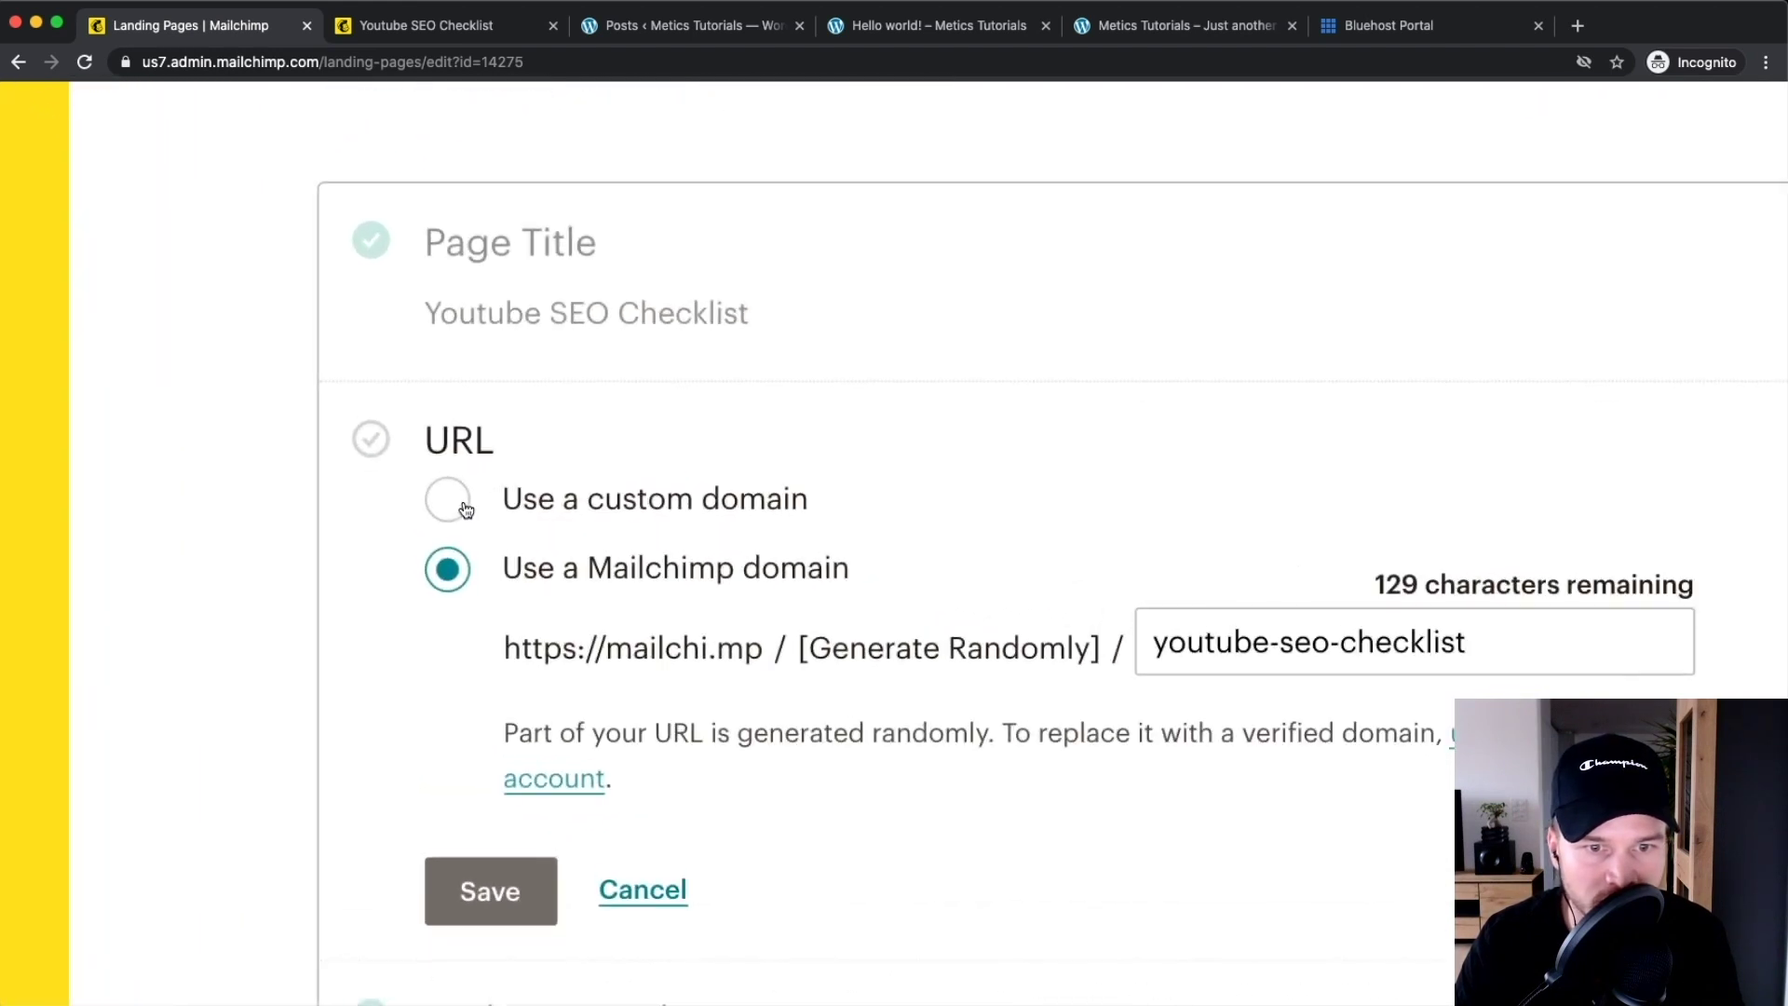
click(454, 500)
scroll(547, 512, down, 5)
click(718, 555)
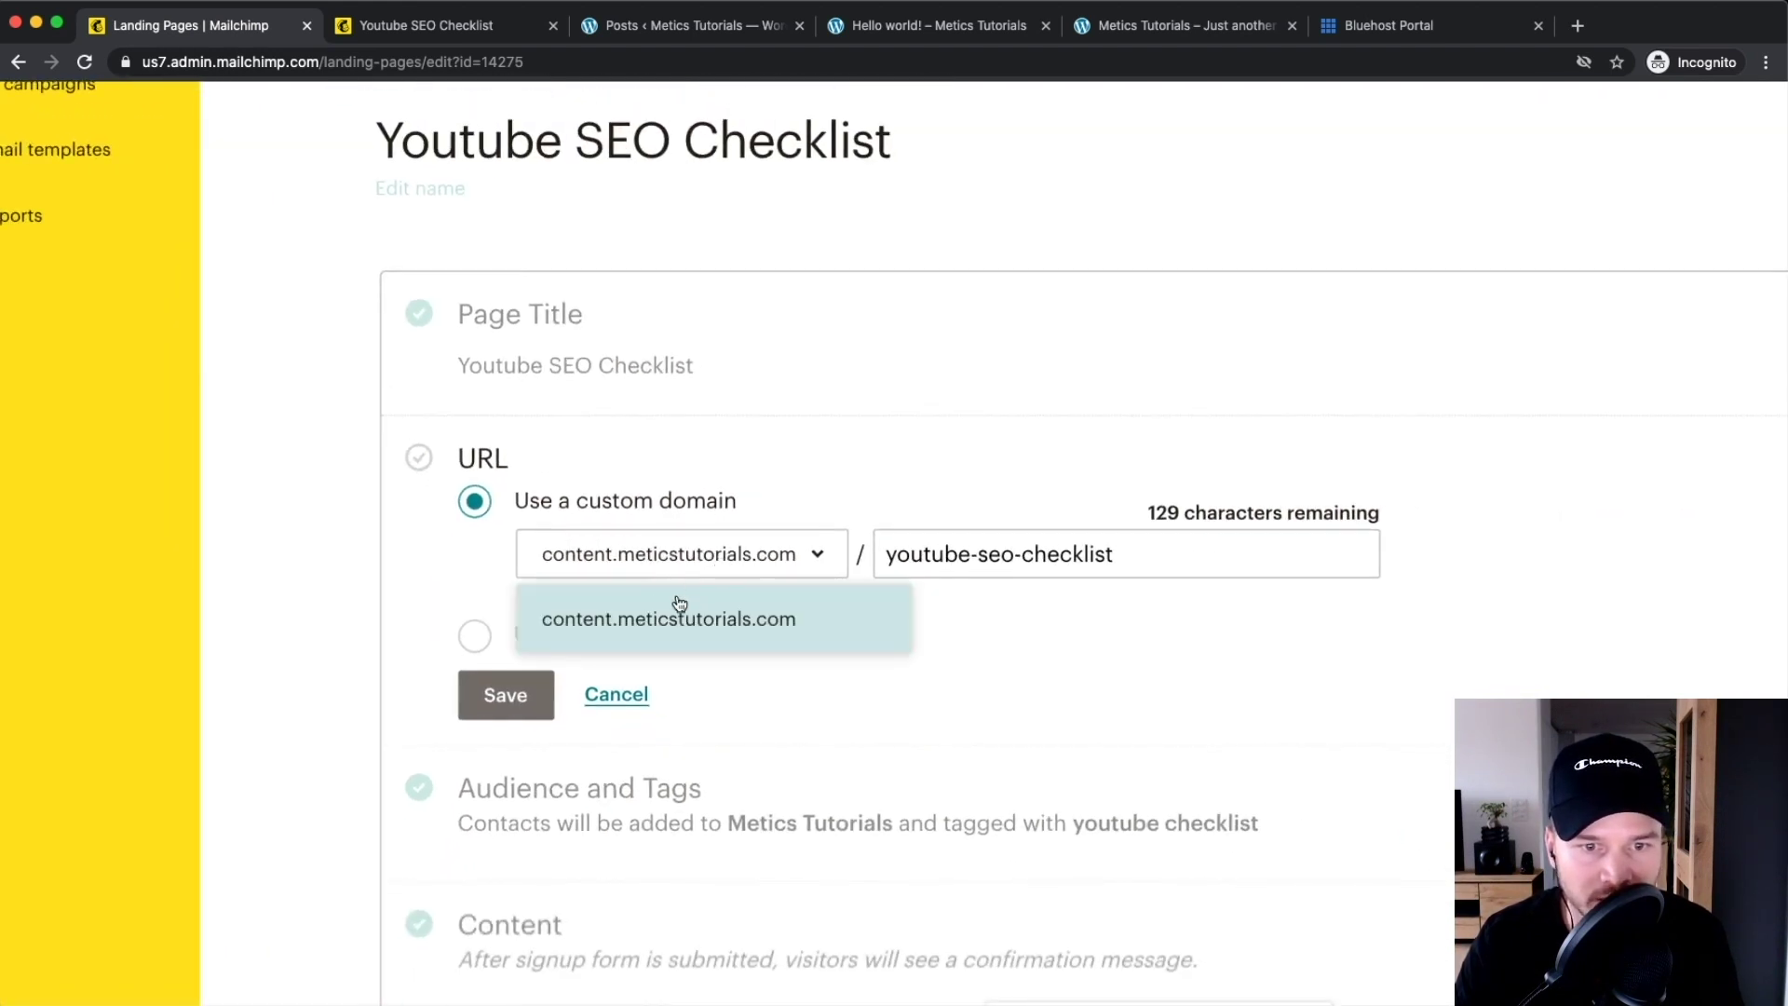
click(697, 618)
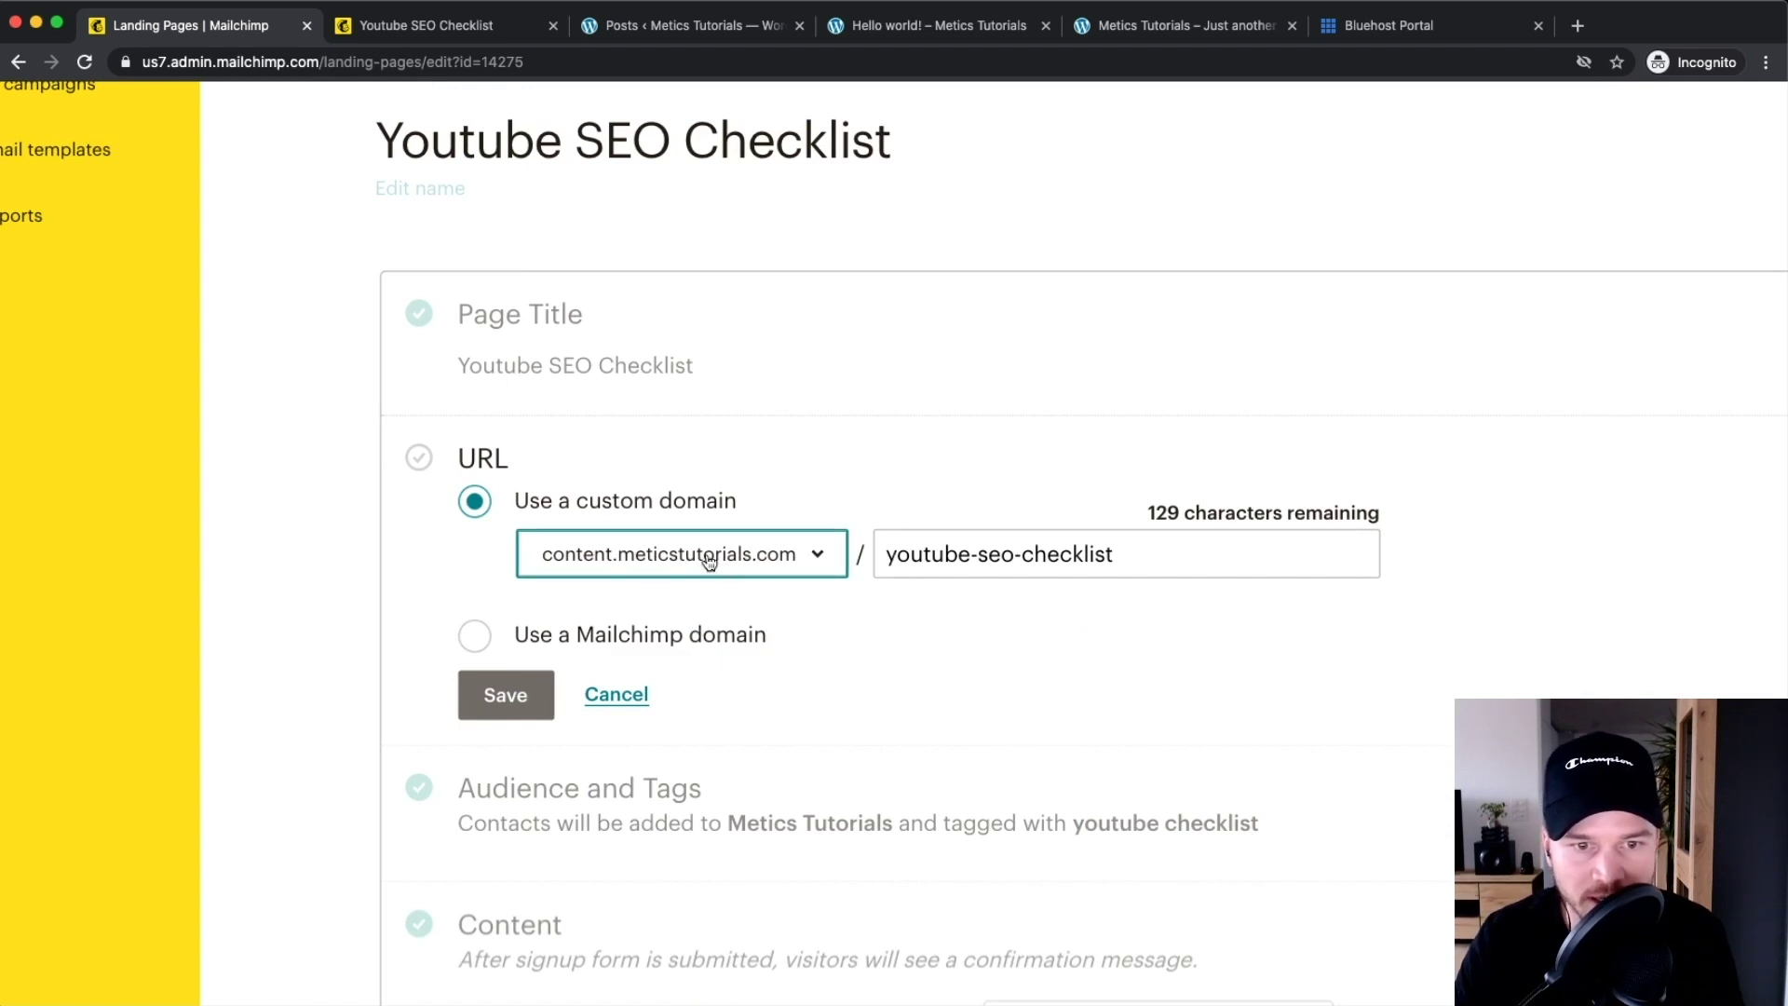
scroll(548, 566, up, 5)
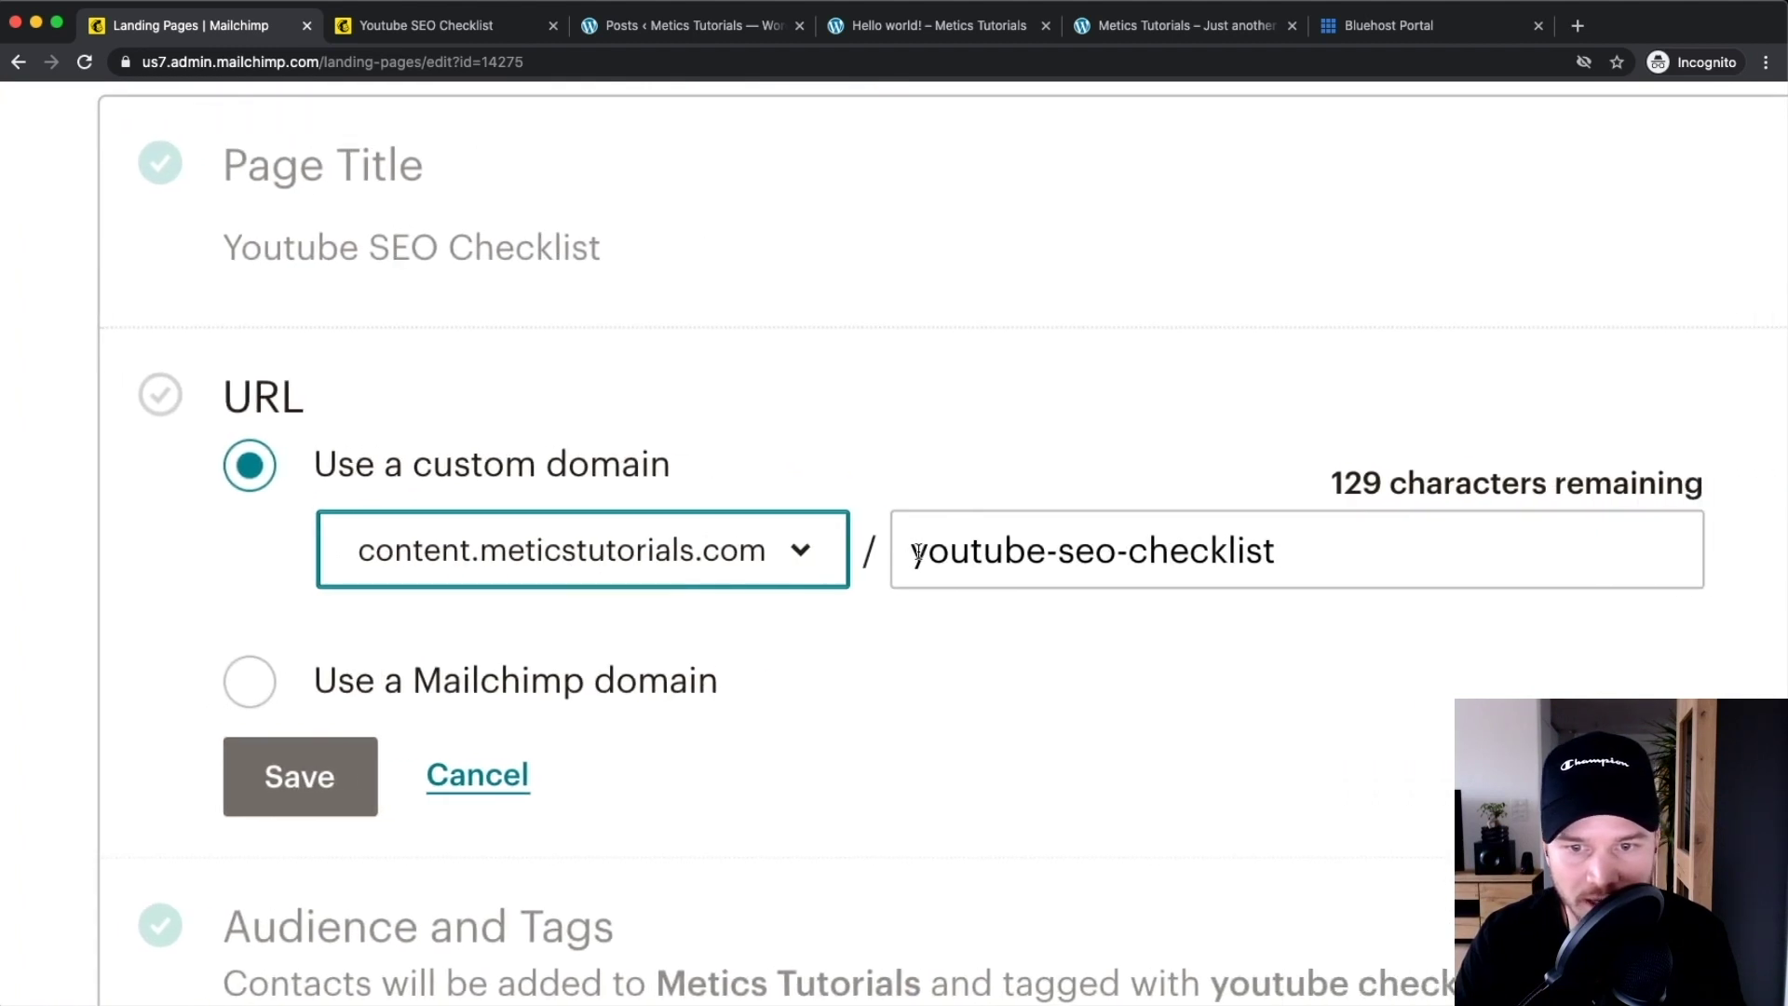
scroll(1076, 552, down, 5)
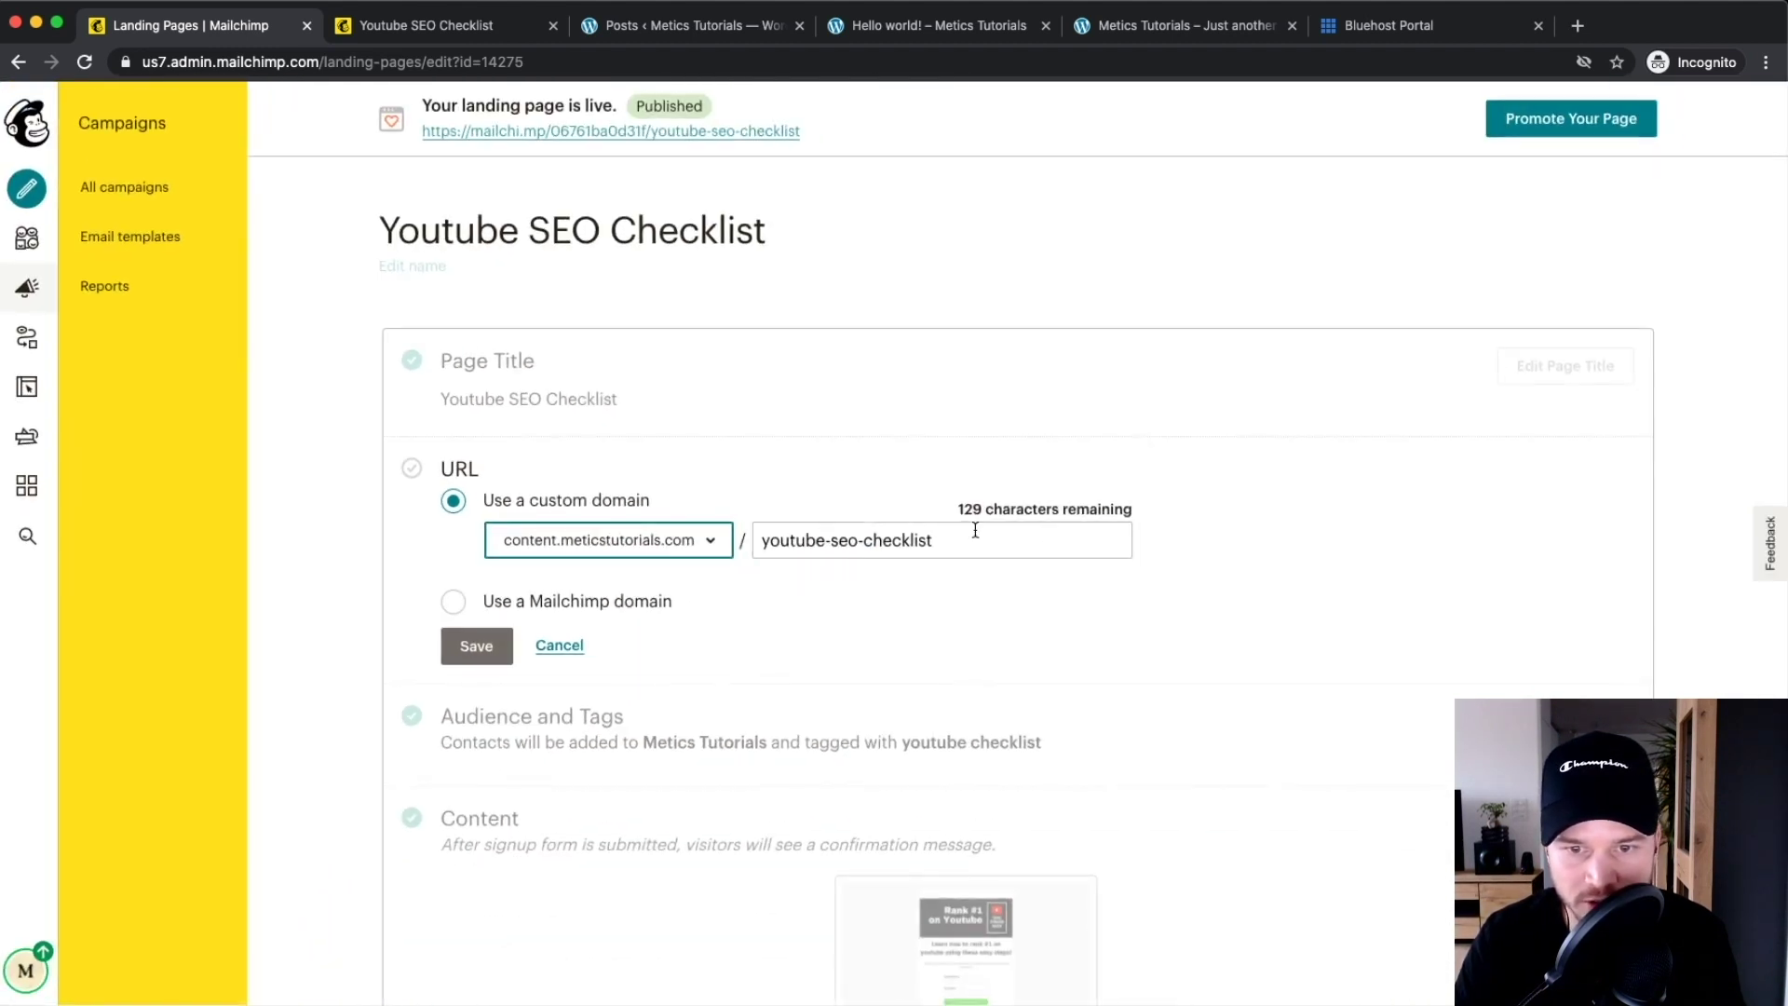
click(870, 539)
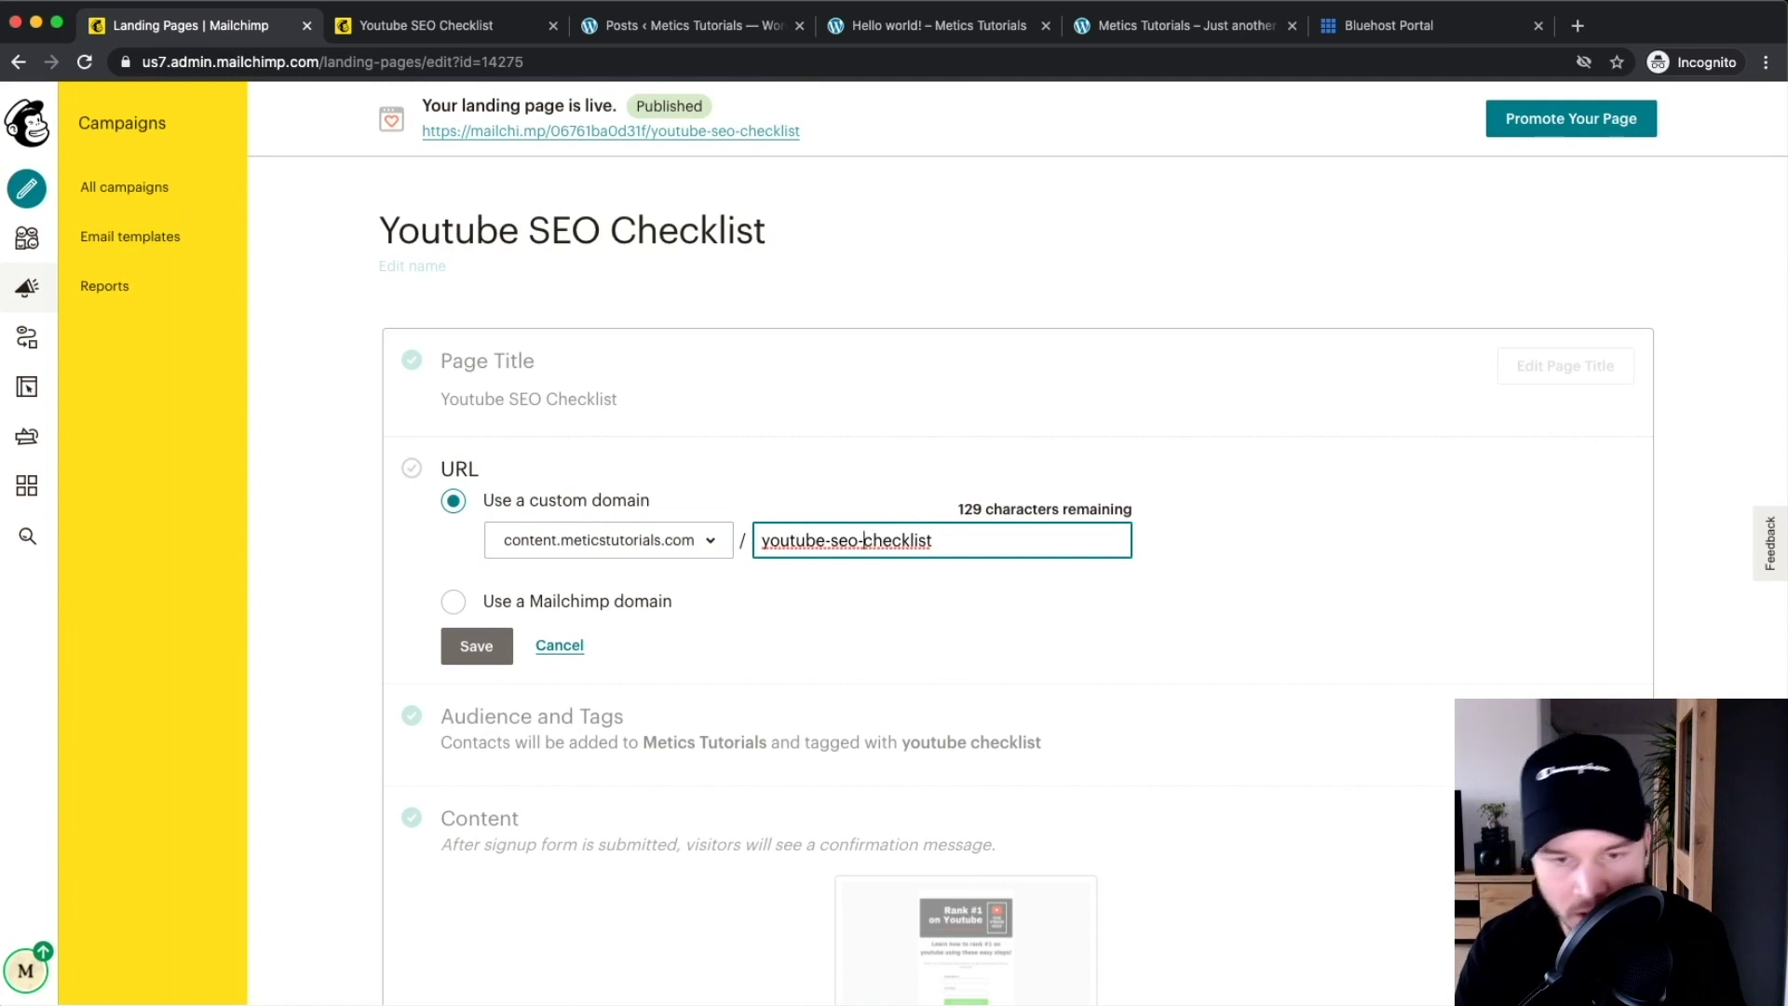
key(BackSpace)
key(BackSpace)
key(BackSpace)
key(BackSpace)
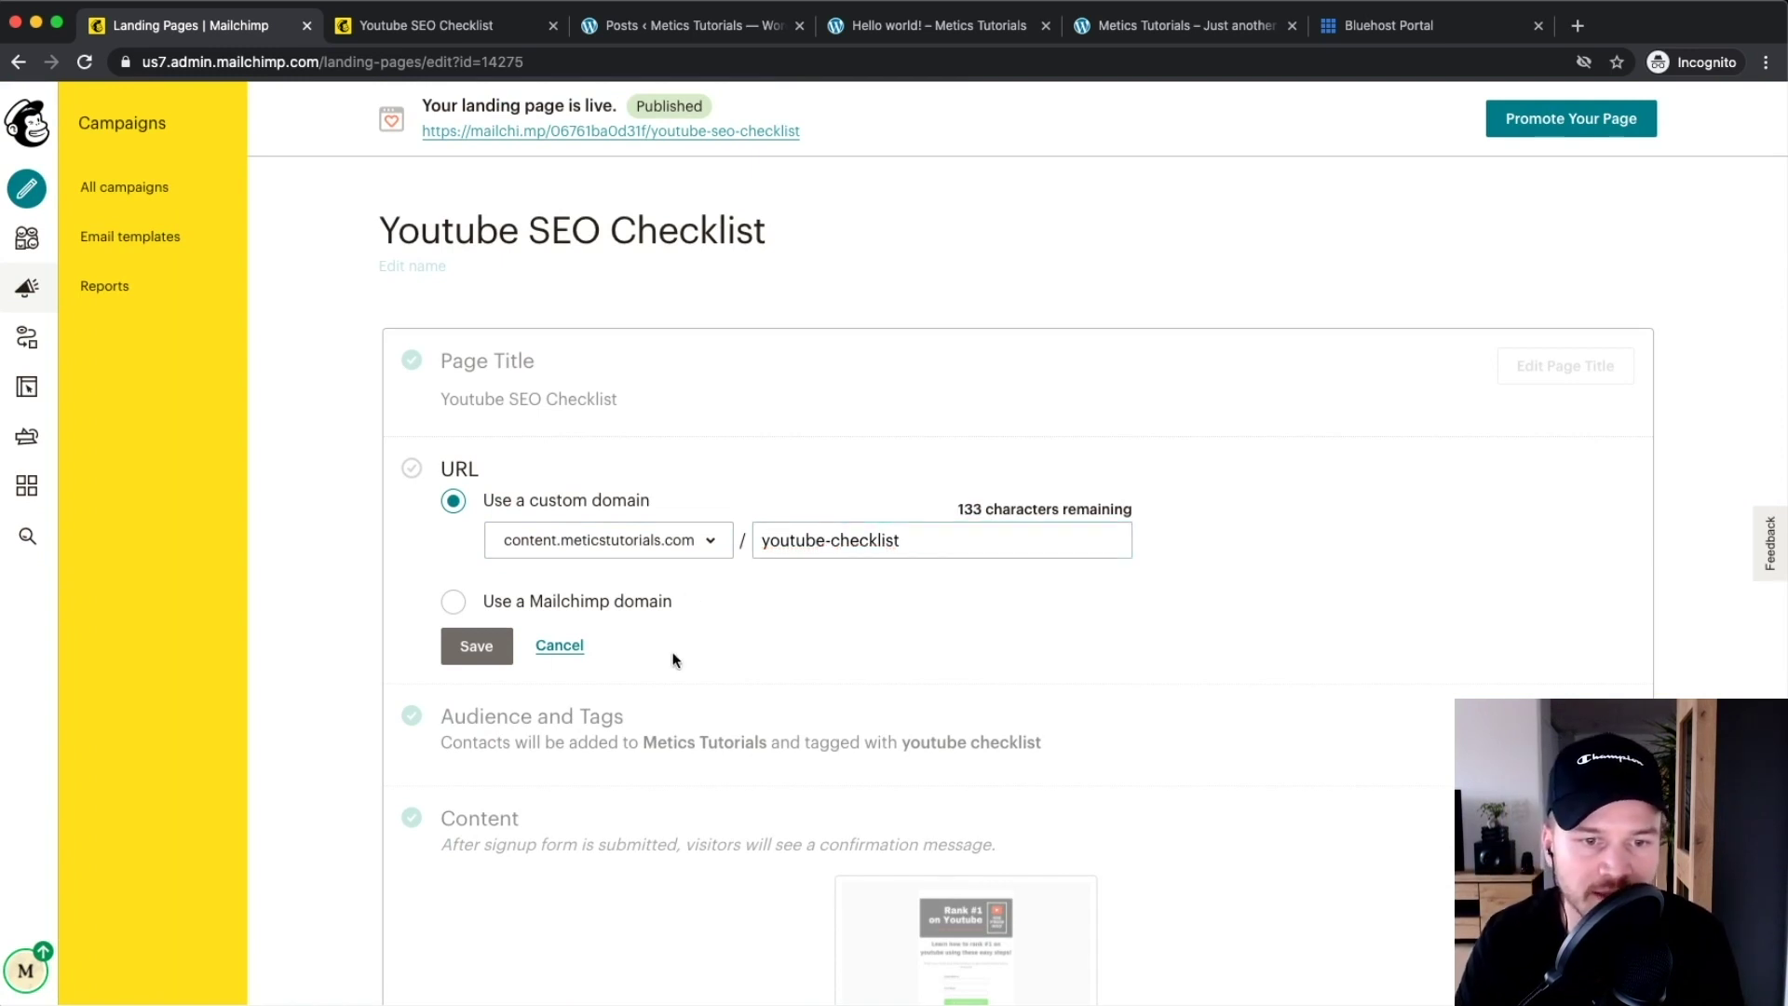
click(466, 652)
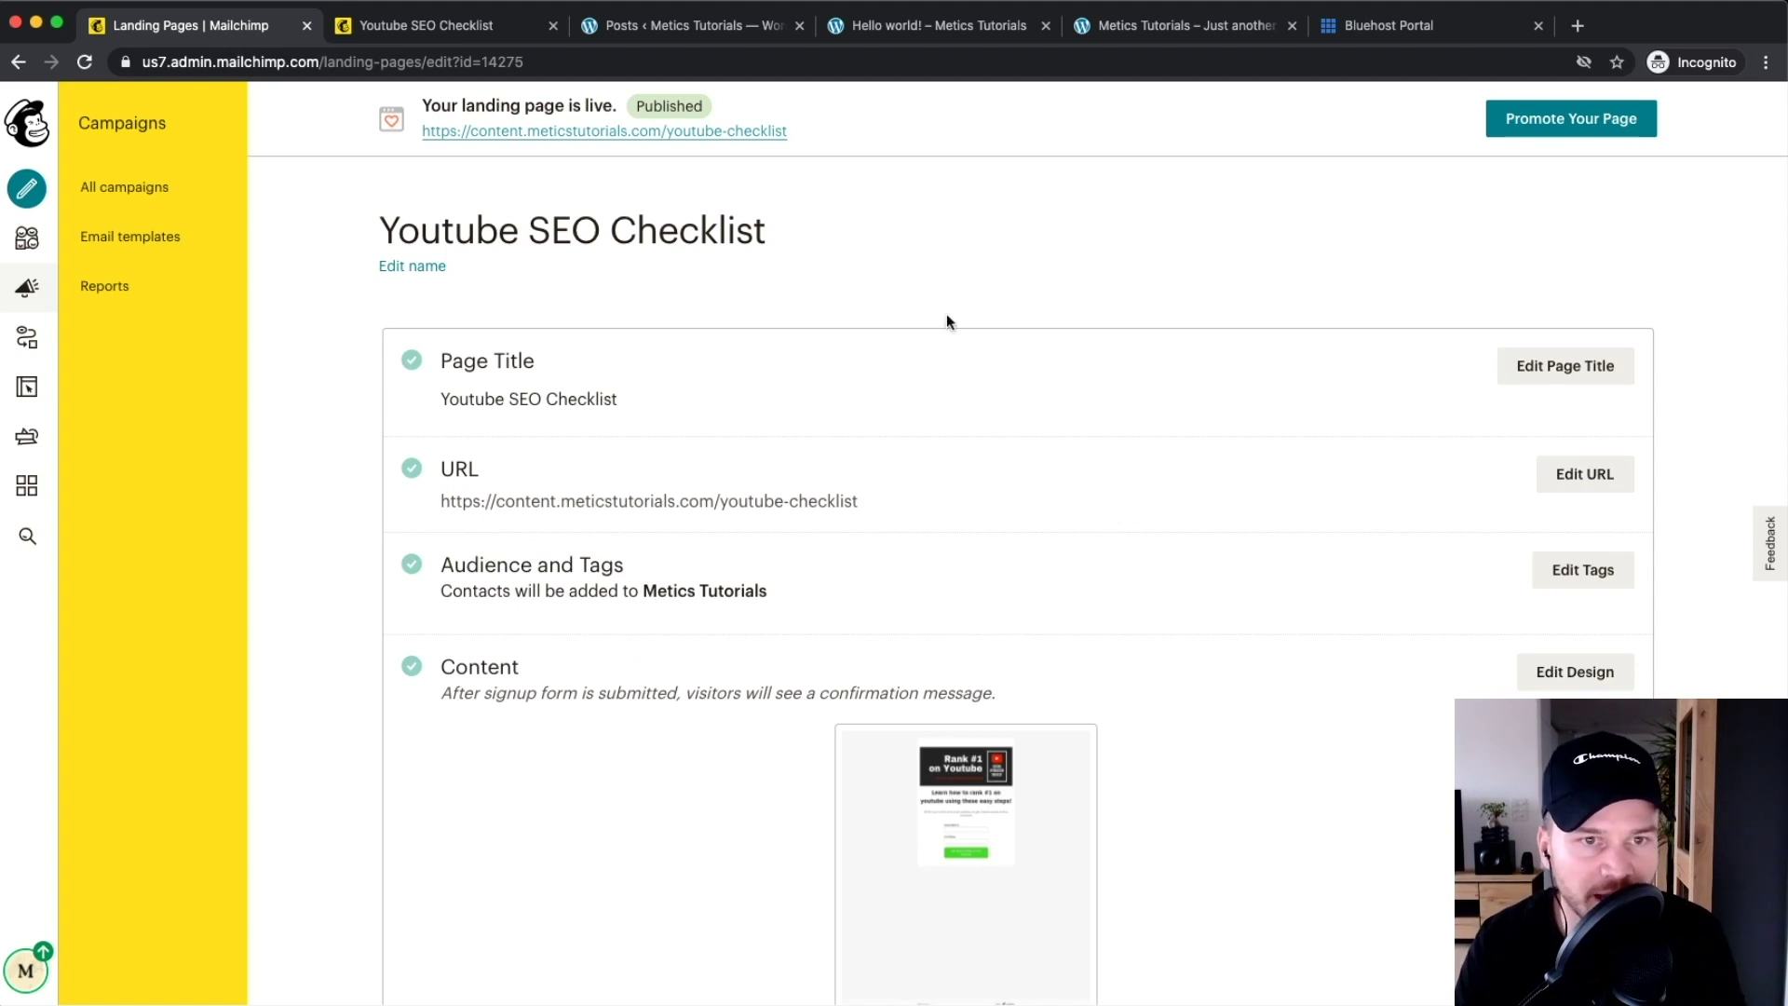
Open the live landing page link in a new tab
scroll(540, 140, up, 5)
right_click(590, 205)
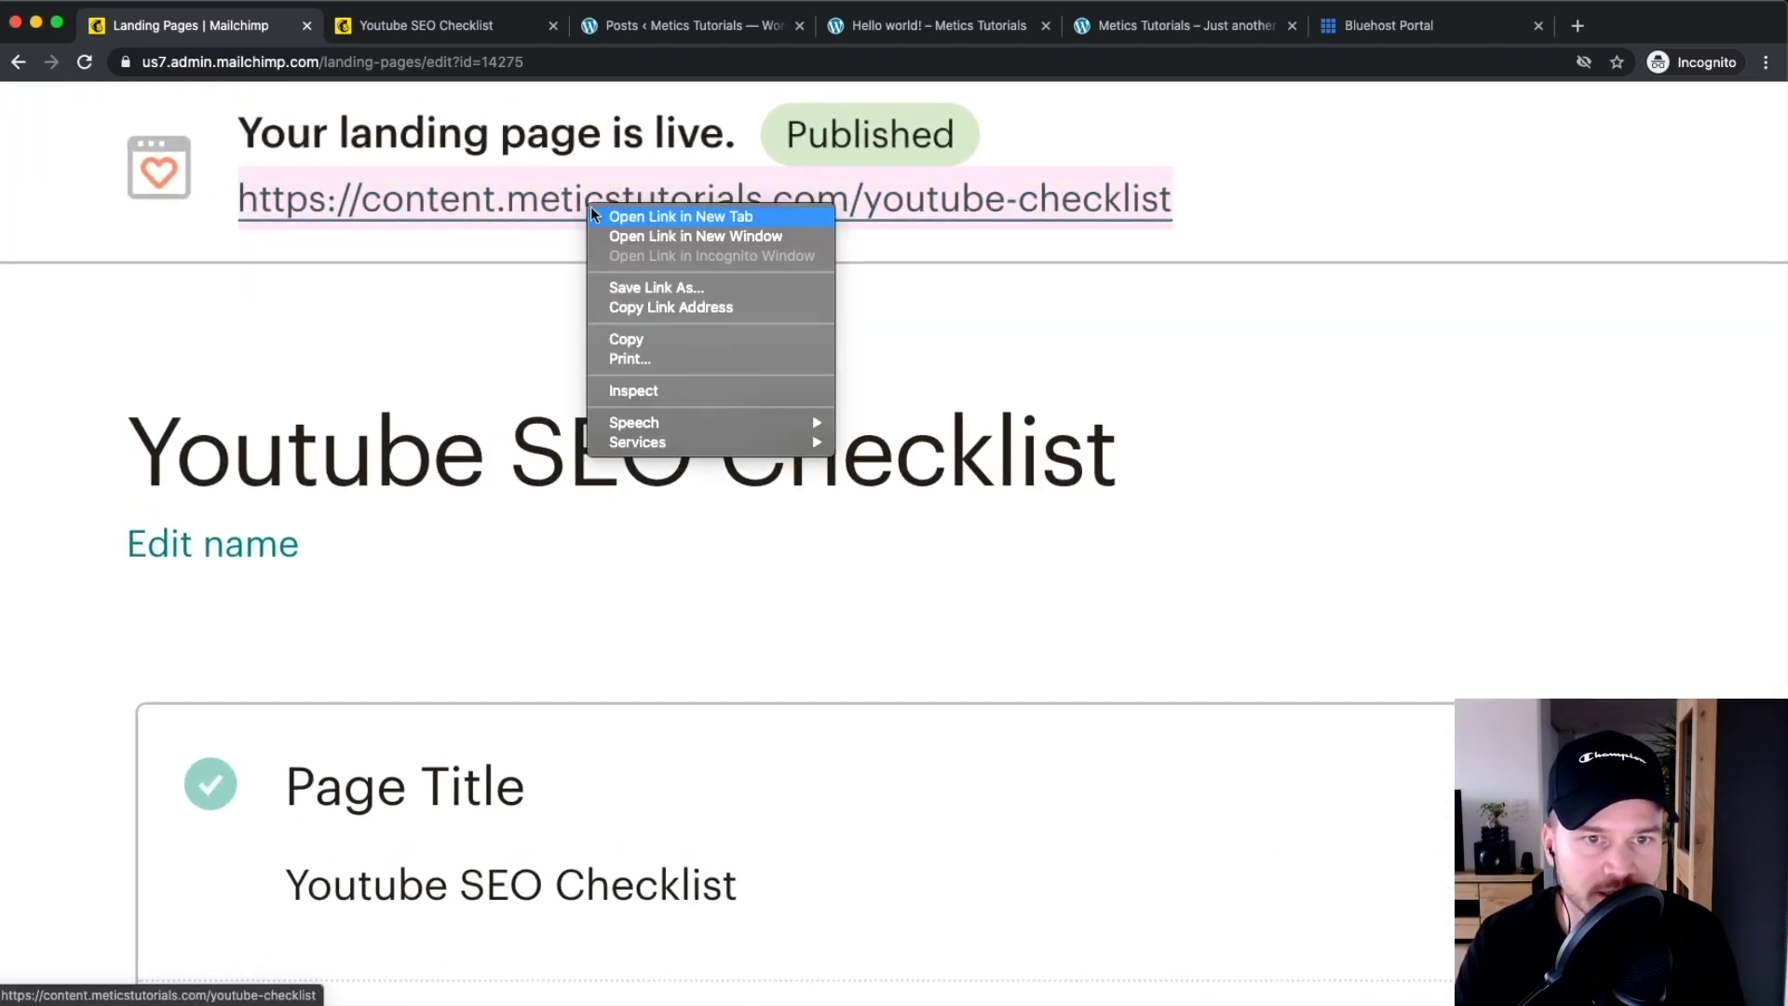
click(611, 217)
scroll(503, 121, down, 5)
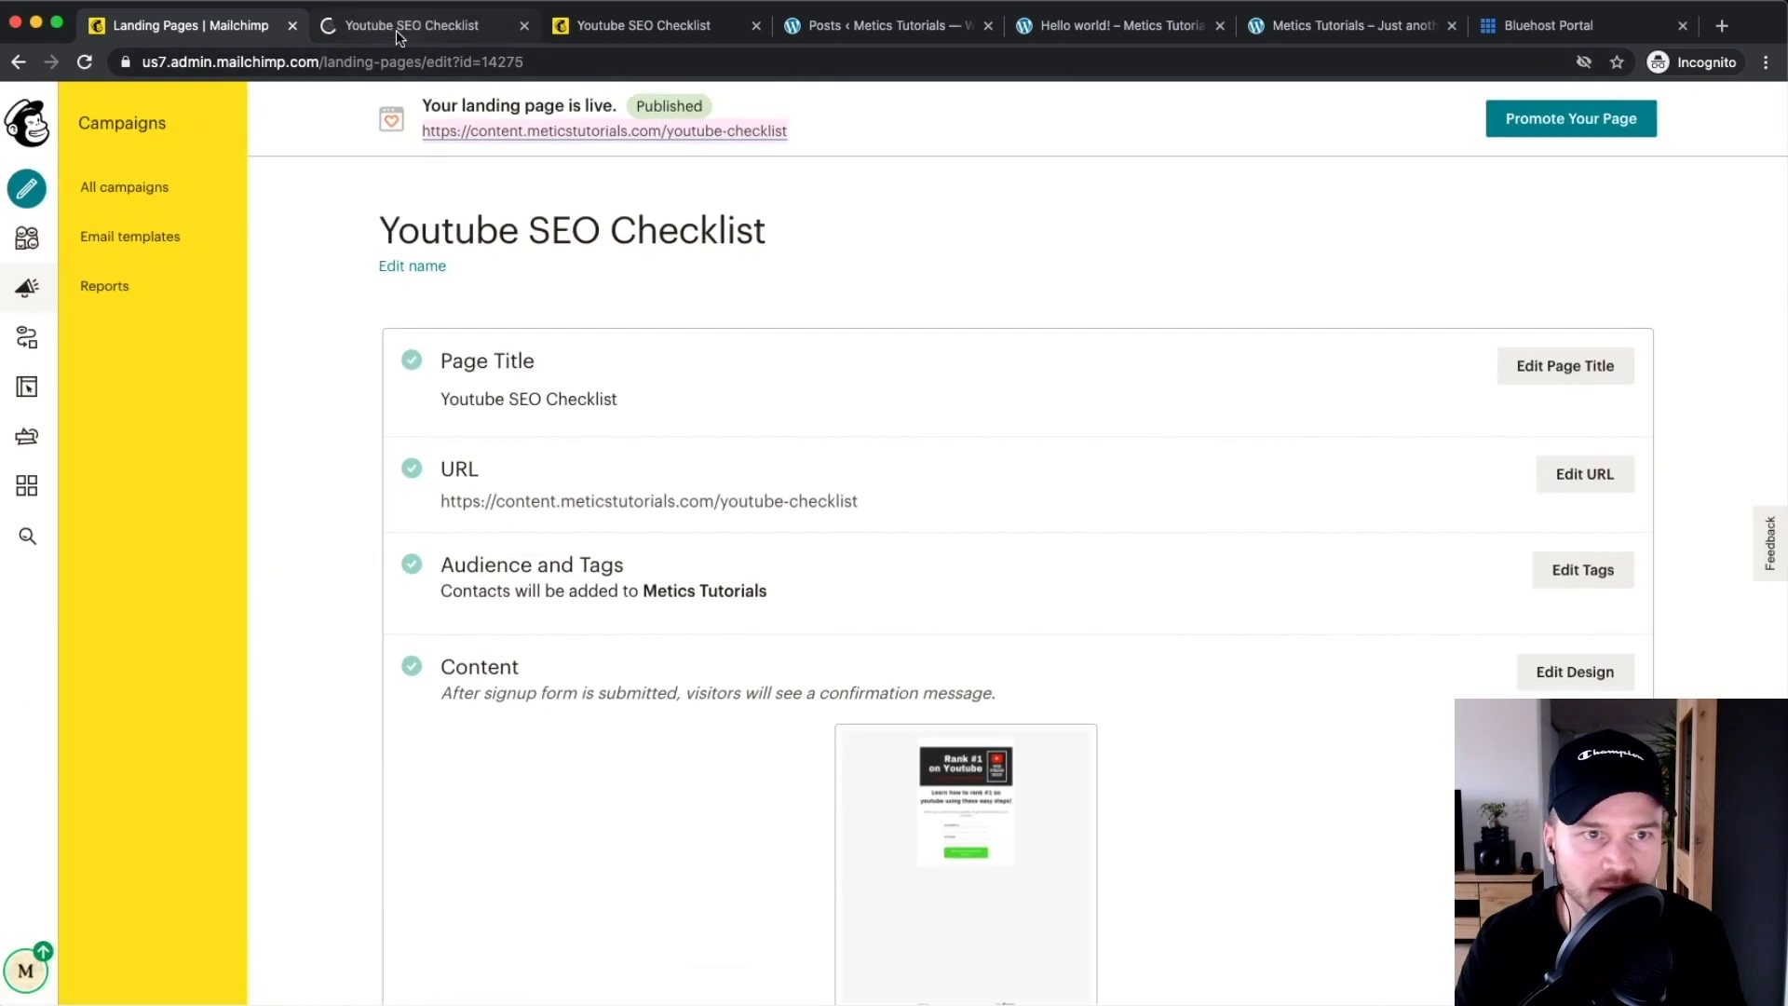
Submit a test signup on the live landing page using a test email address
click(397, 30)
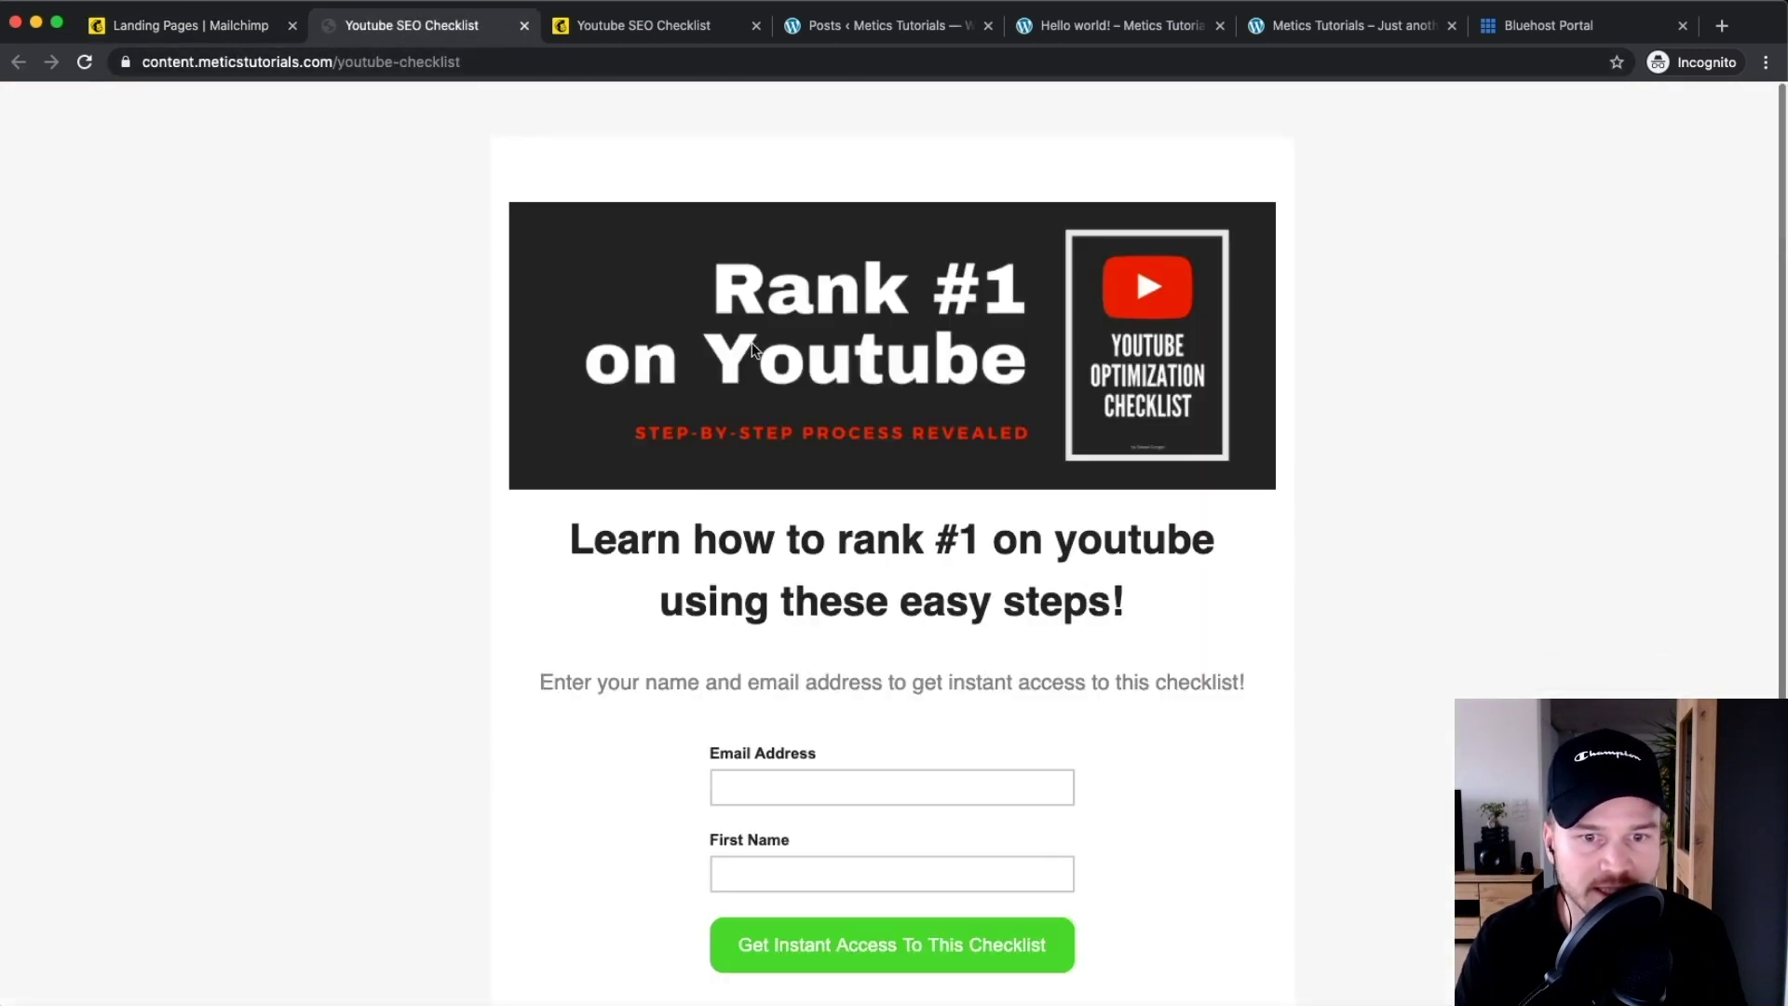
scroll(605, 325, down, 3)
click(762, 513)
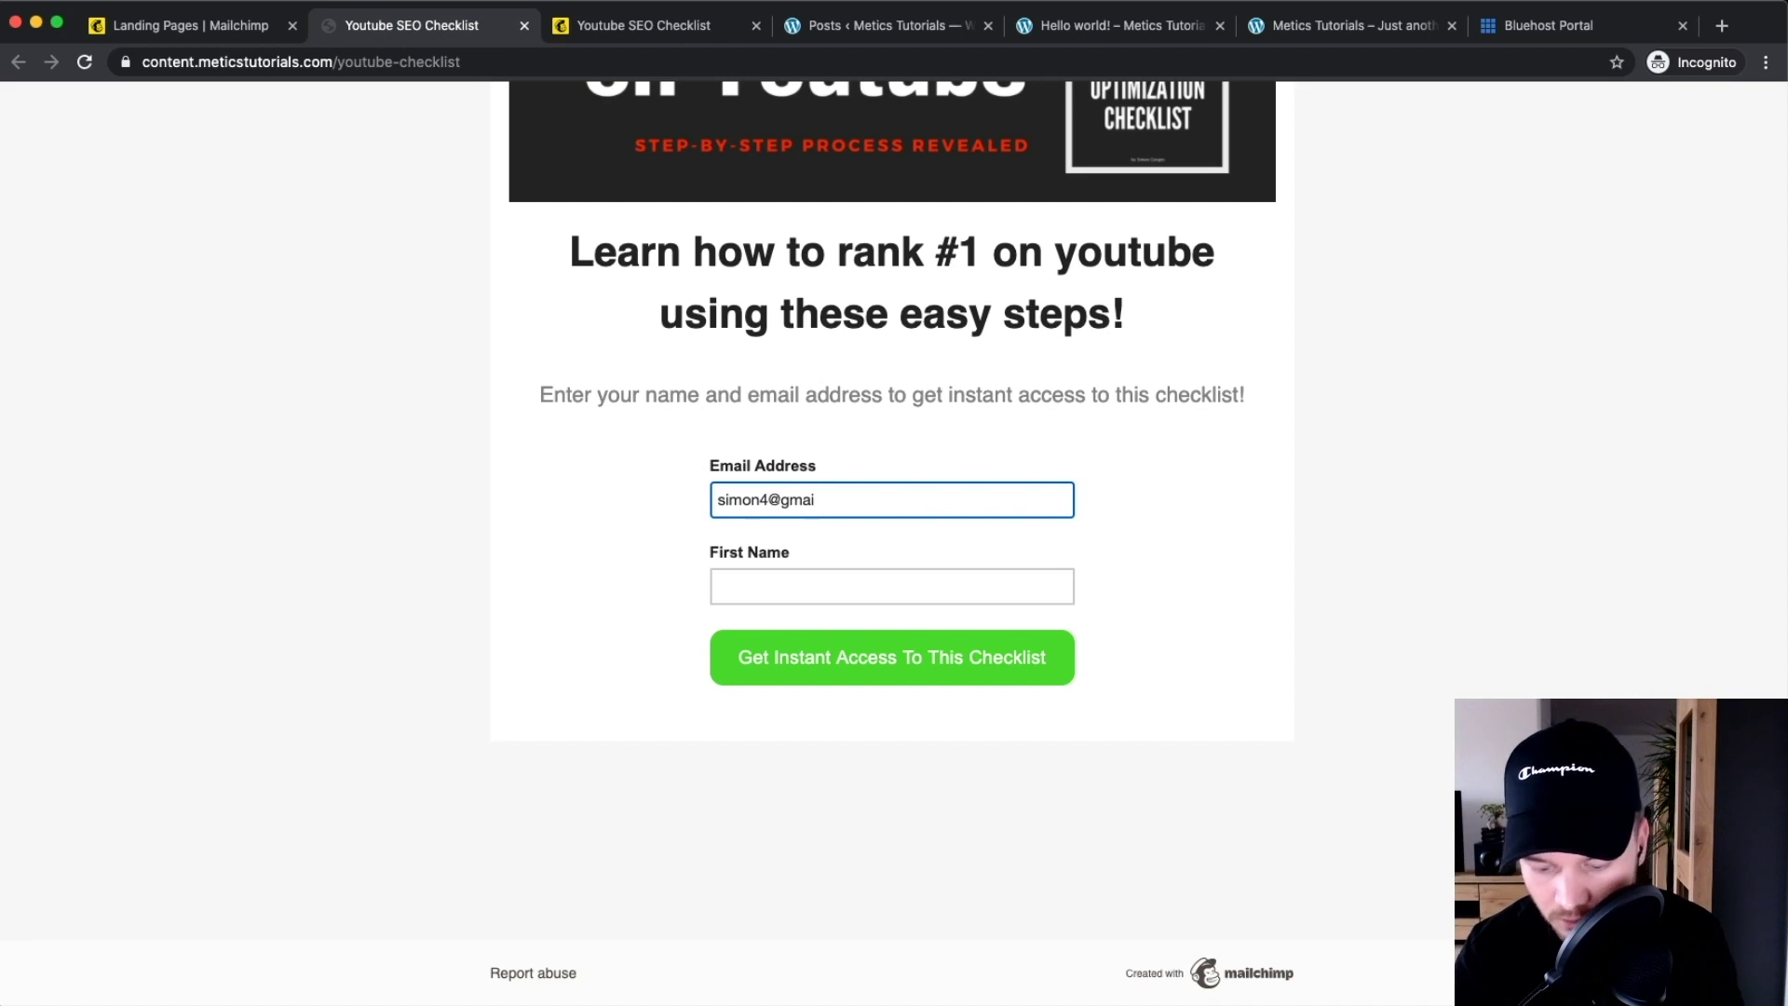
key(Tab)
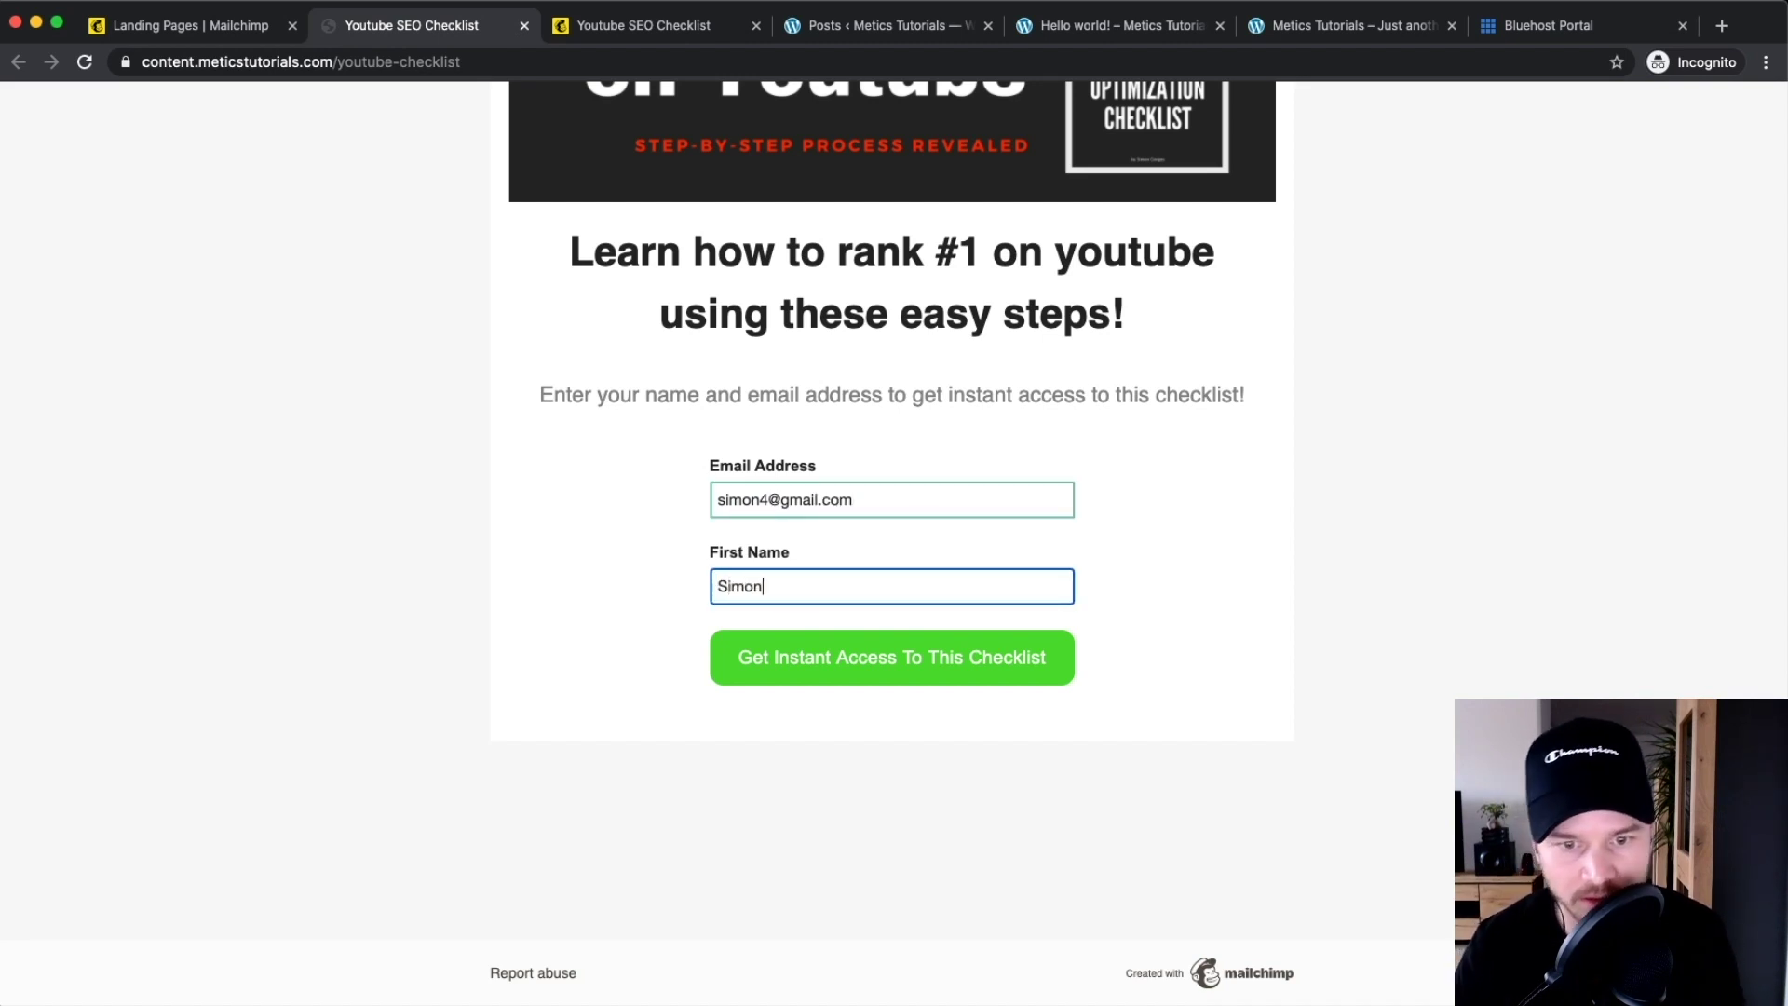
click(818, 657)
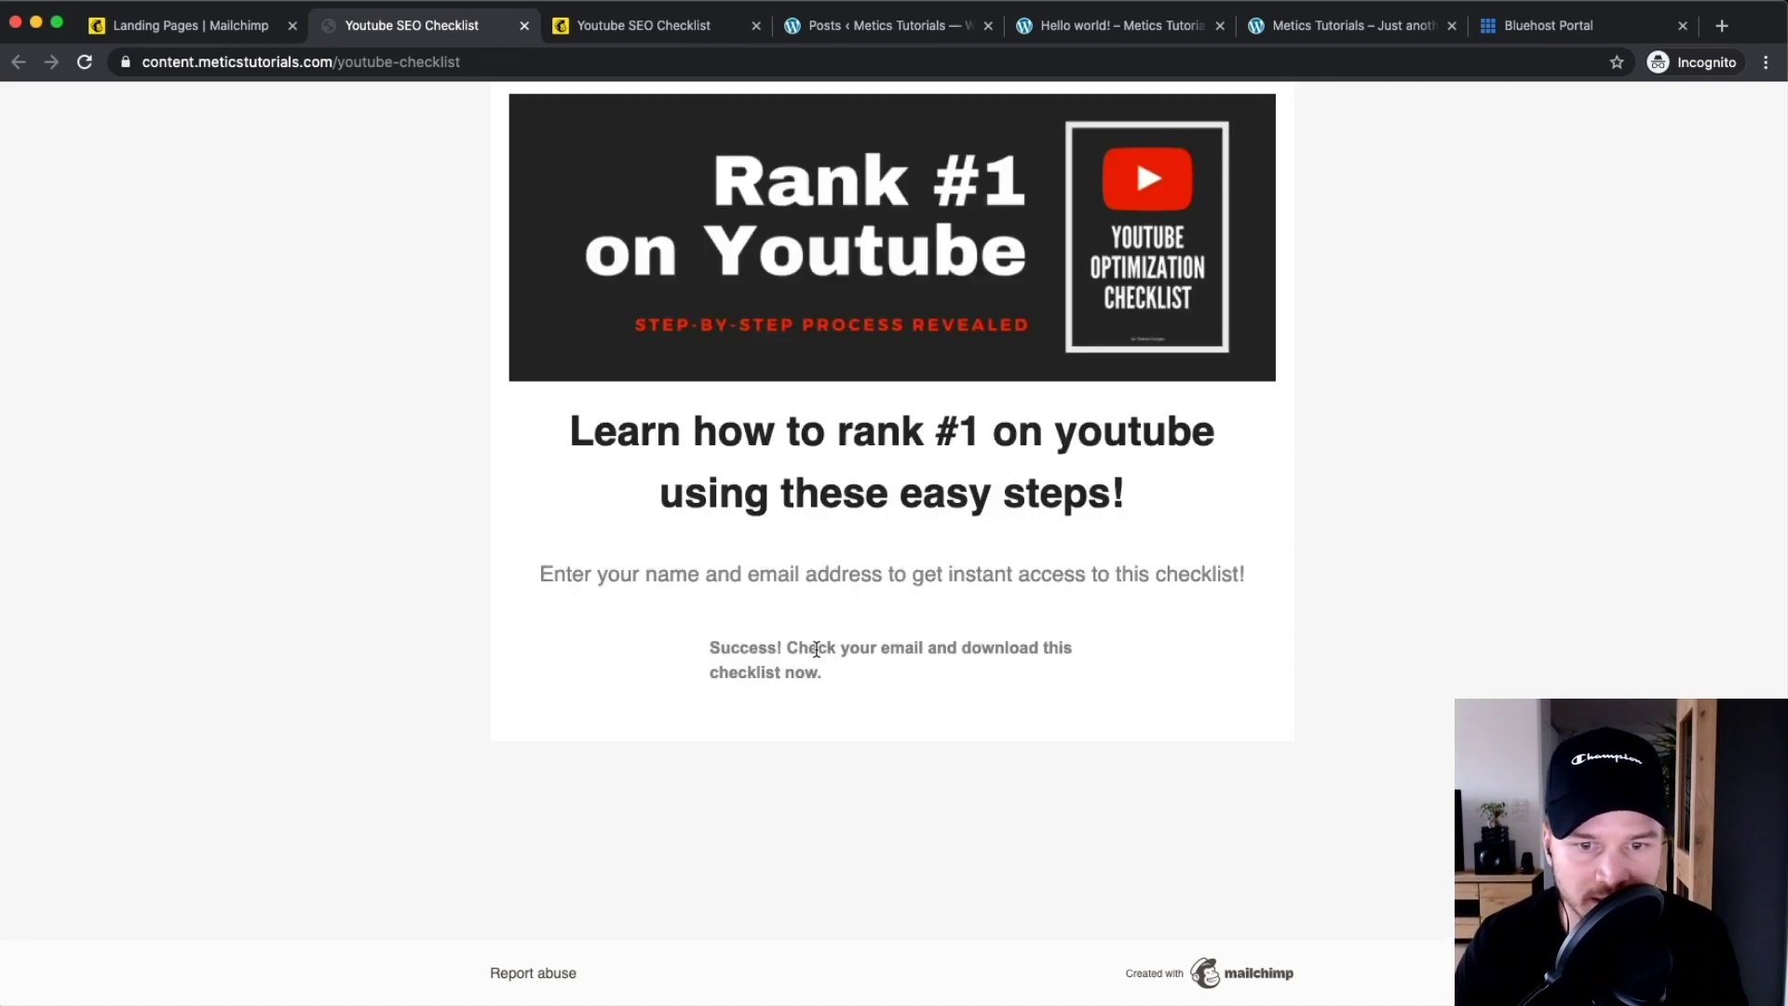
Confirm the check-your-email success message, then return to the Mailchimp editor tab
drag(712, 649, 936, 689)
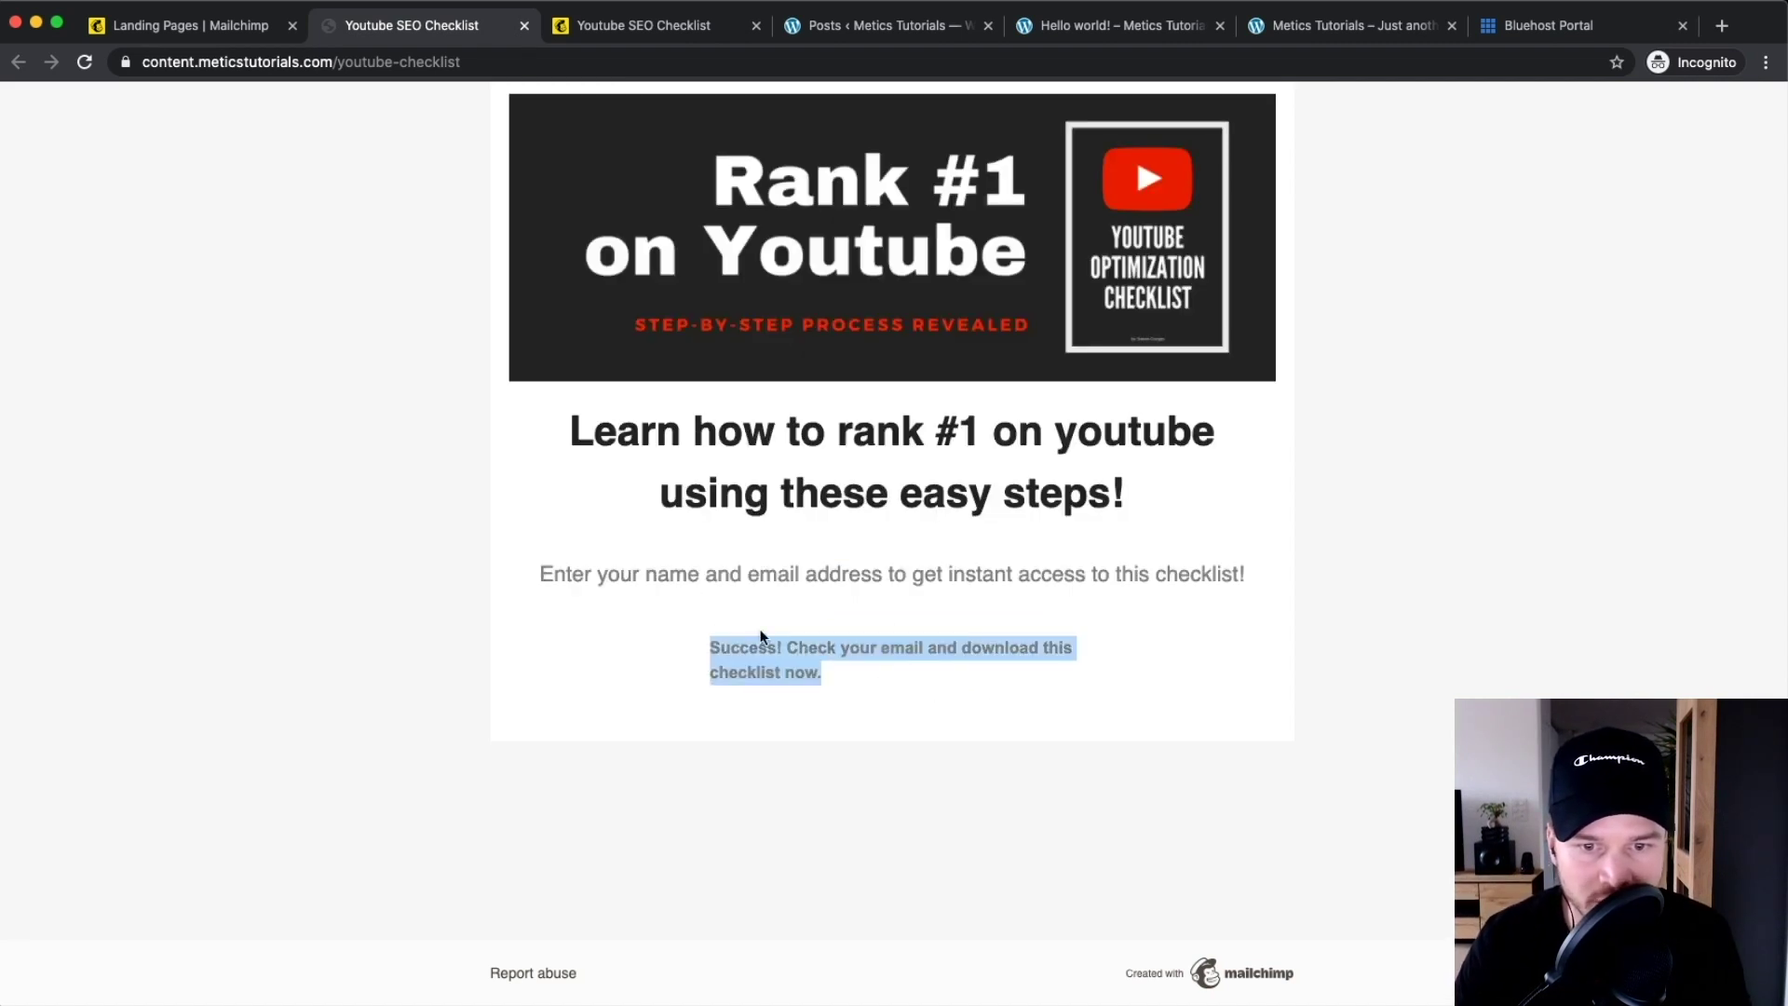
click(694, 649)
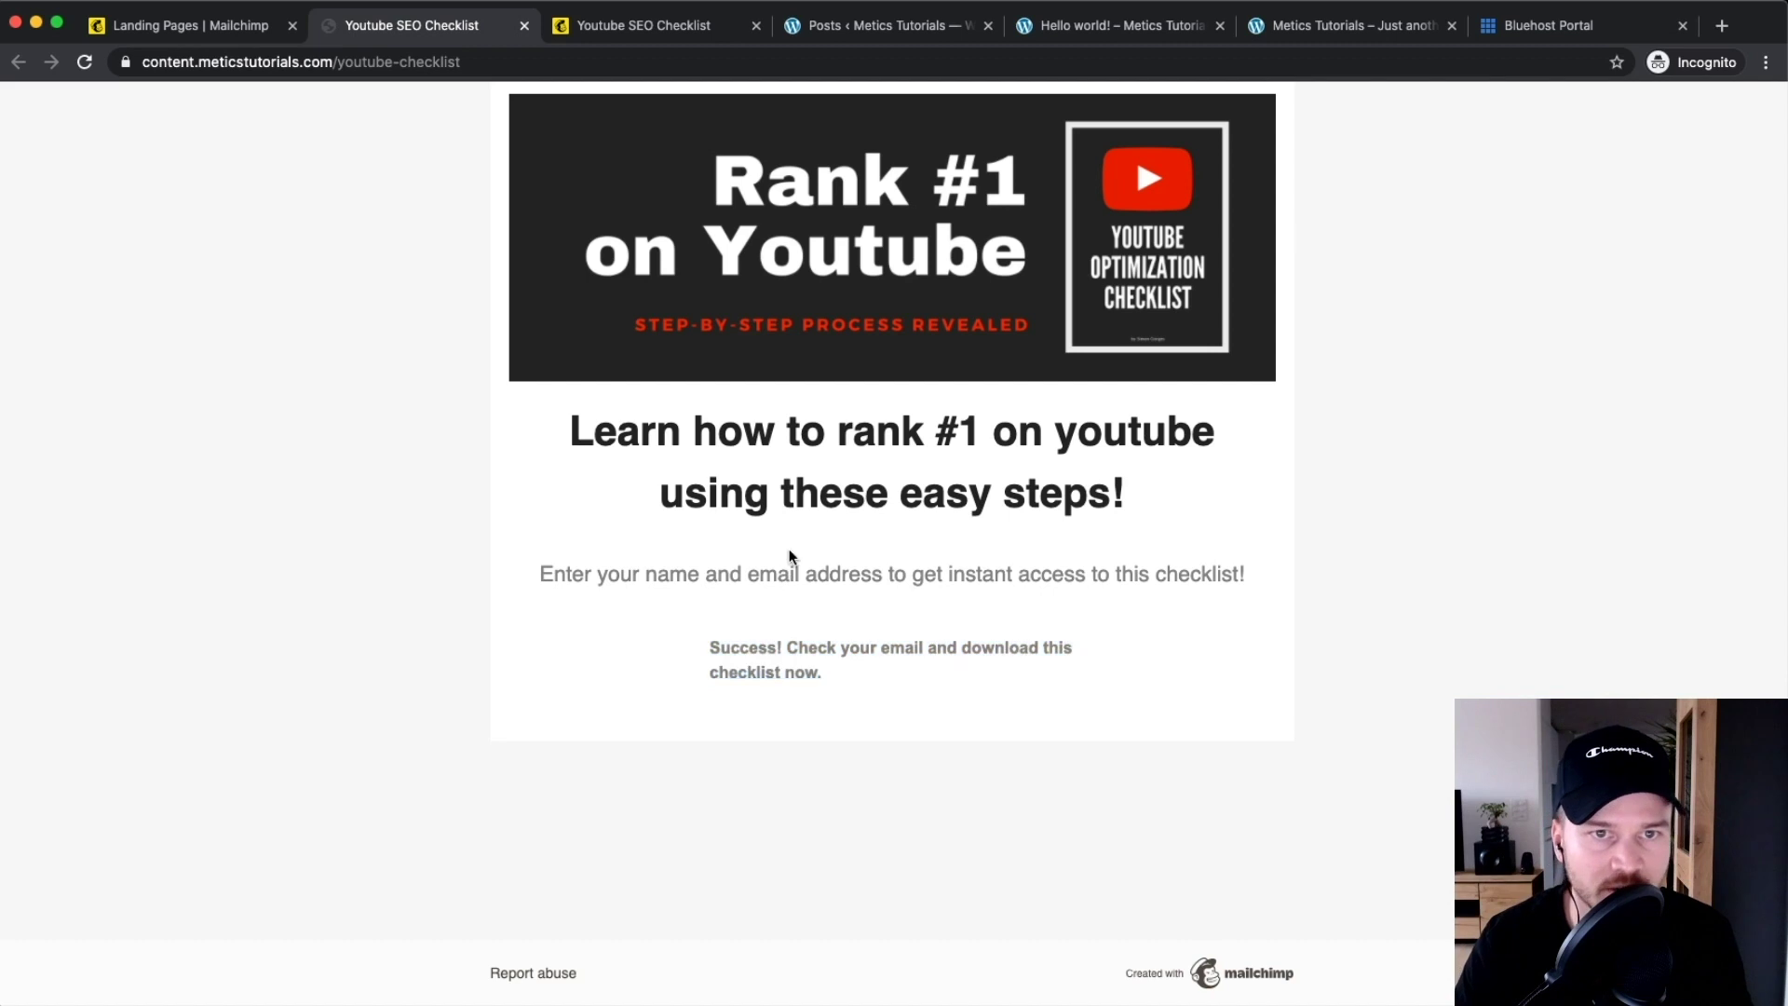
click(224, 23)
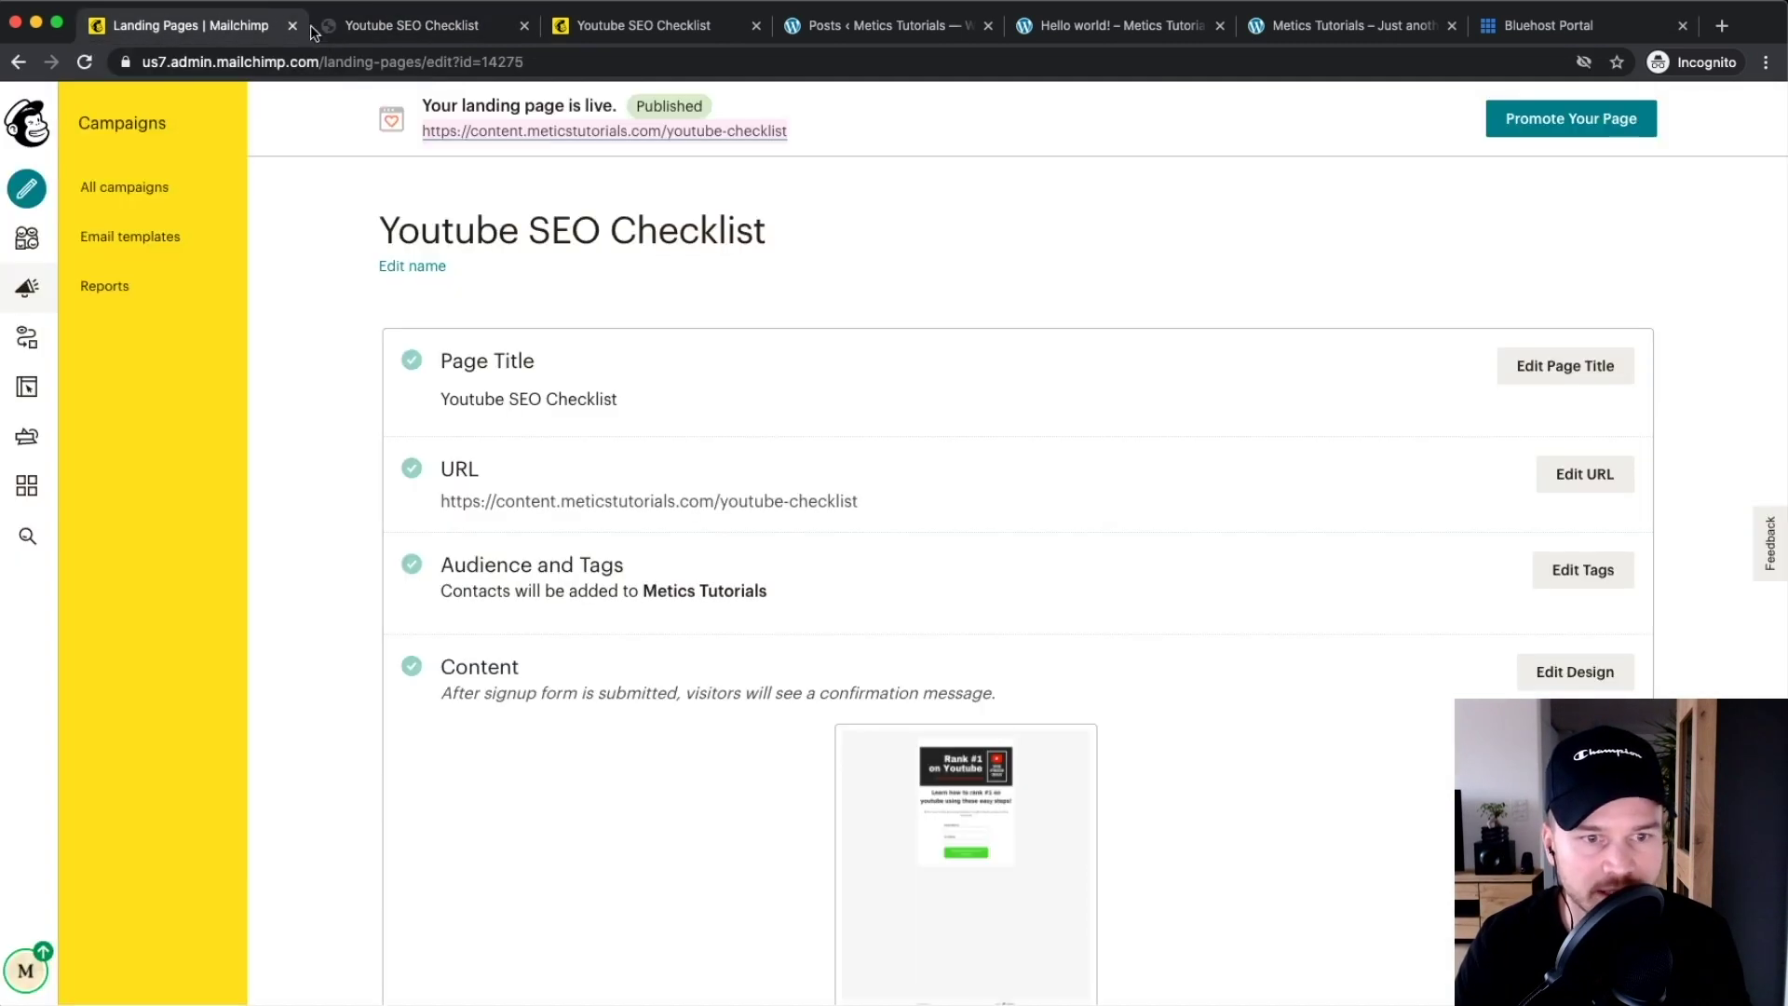
Open All contacts and verify 9 subscribers, the newest tagged 'youtube checklist'
scroll(39, 247, up, 1)
scroll(39, 247, up, 5)
click(41, 240)
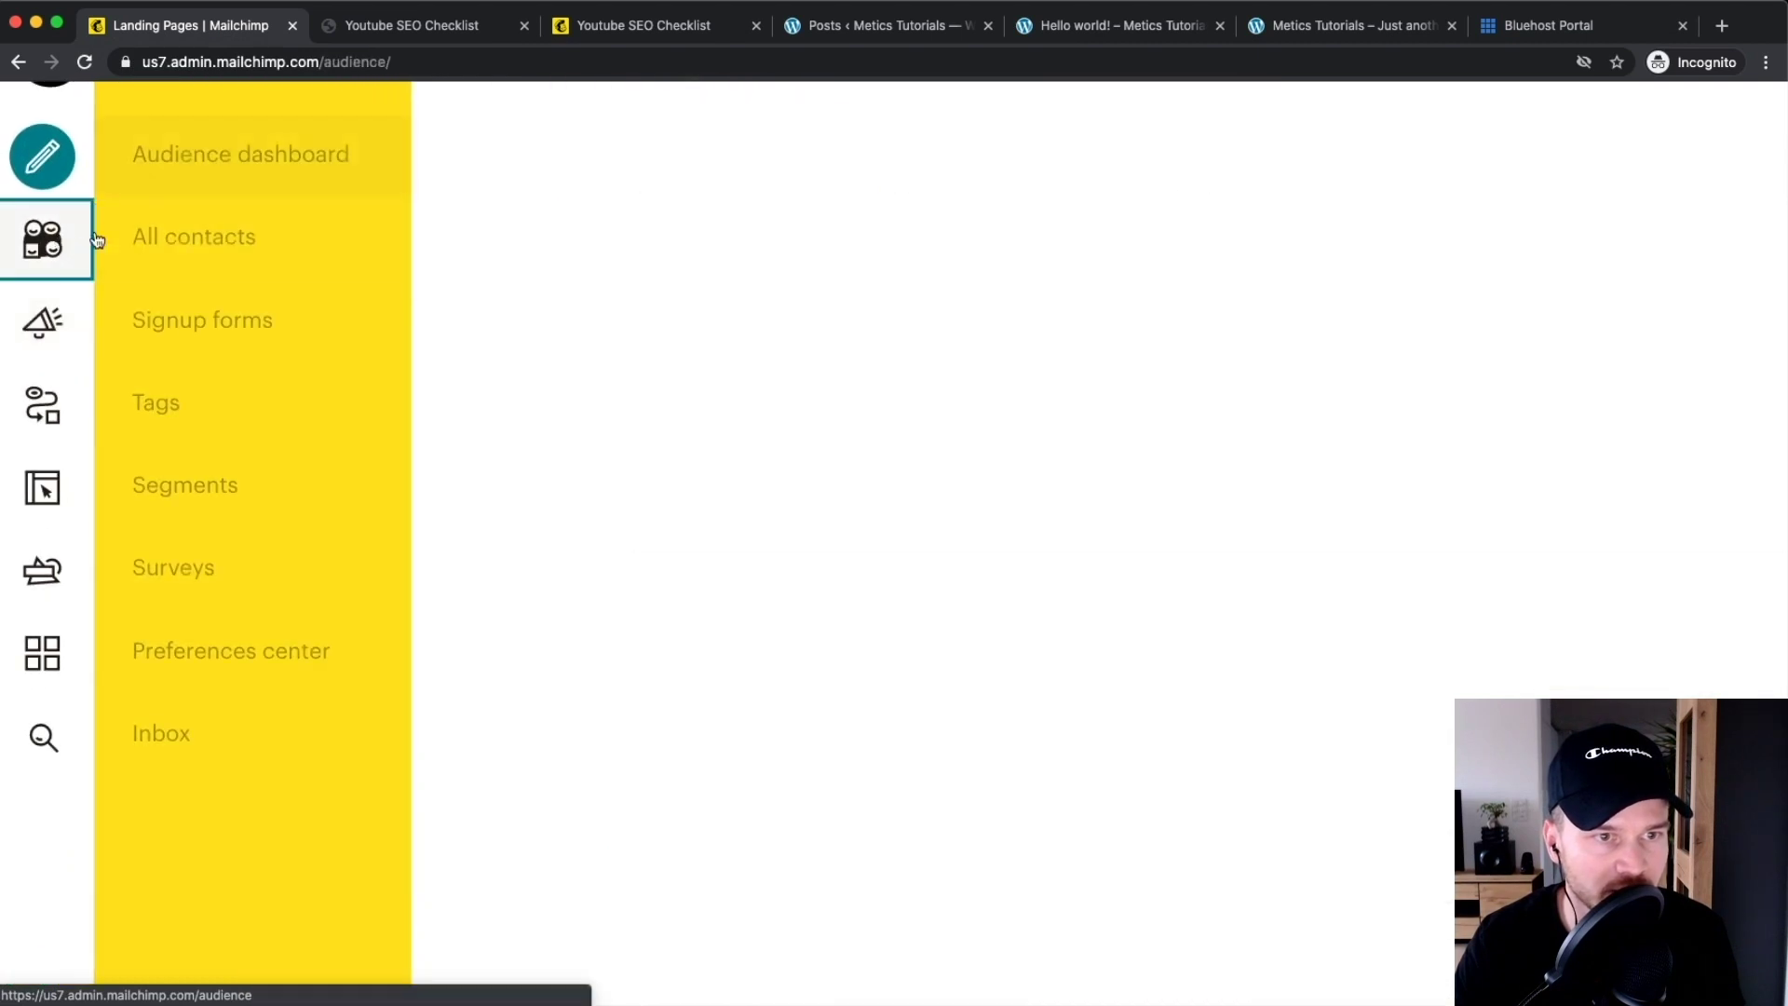
click(207, 241)
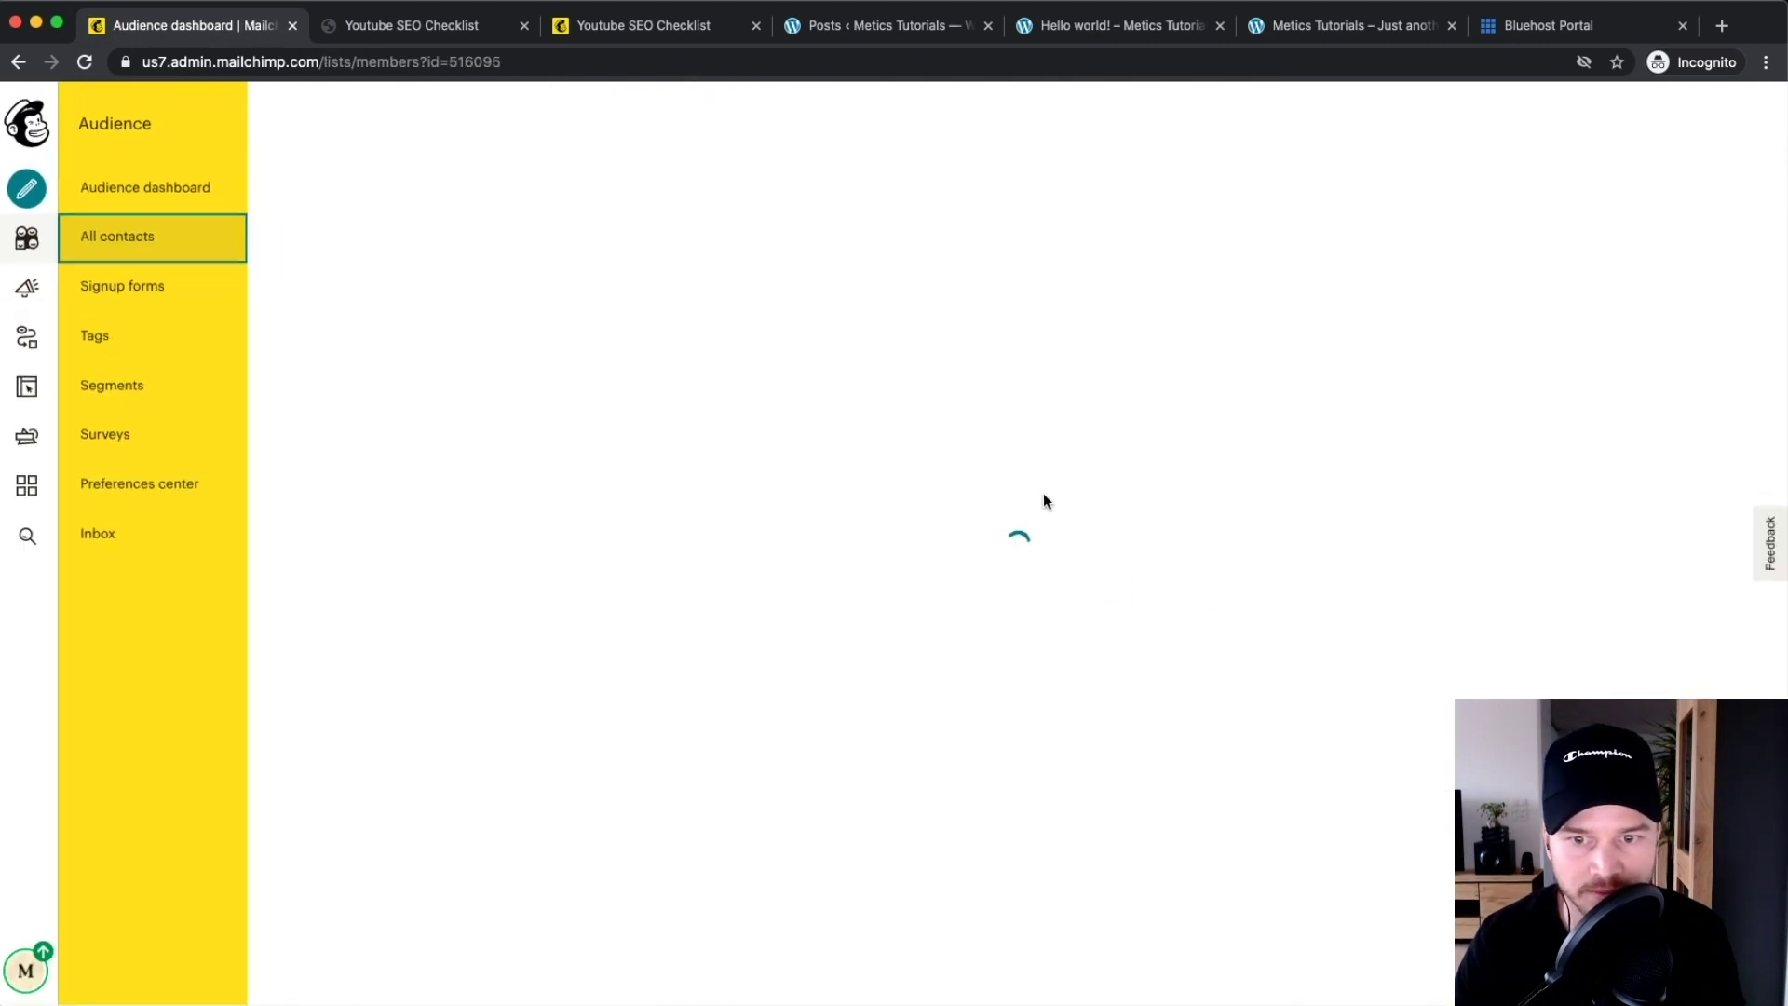
scroll(465, 736, up, 5)
scroll(913, 732, down, 5)
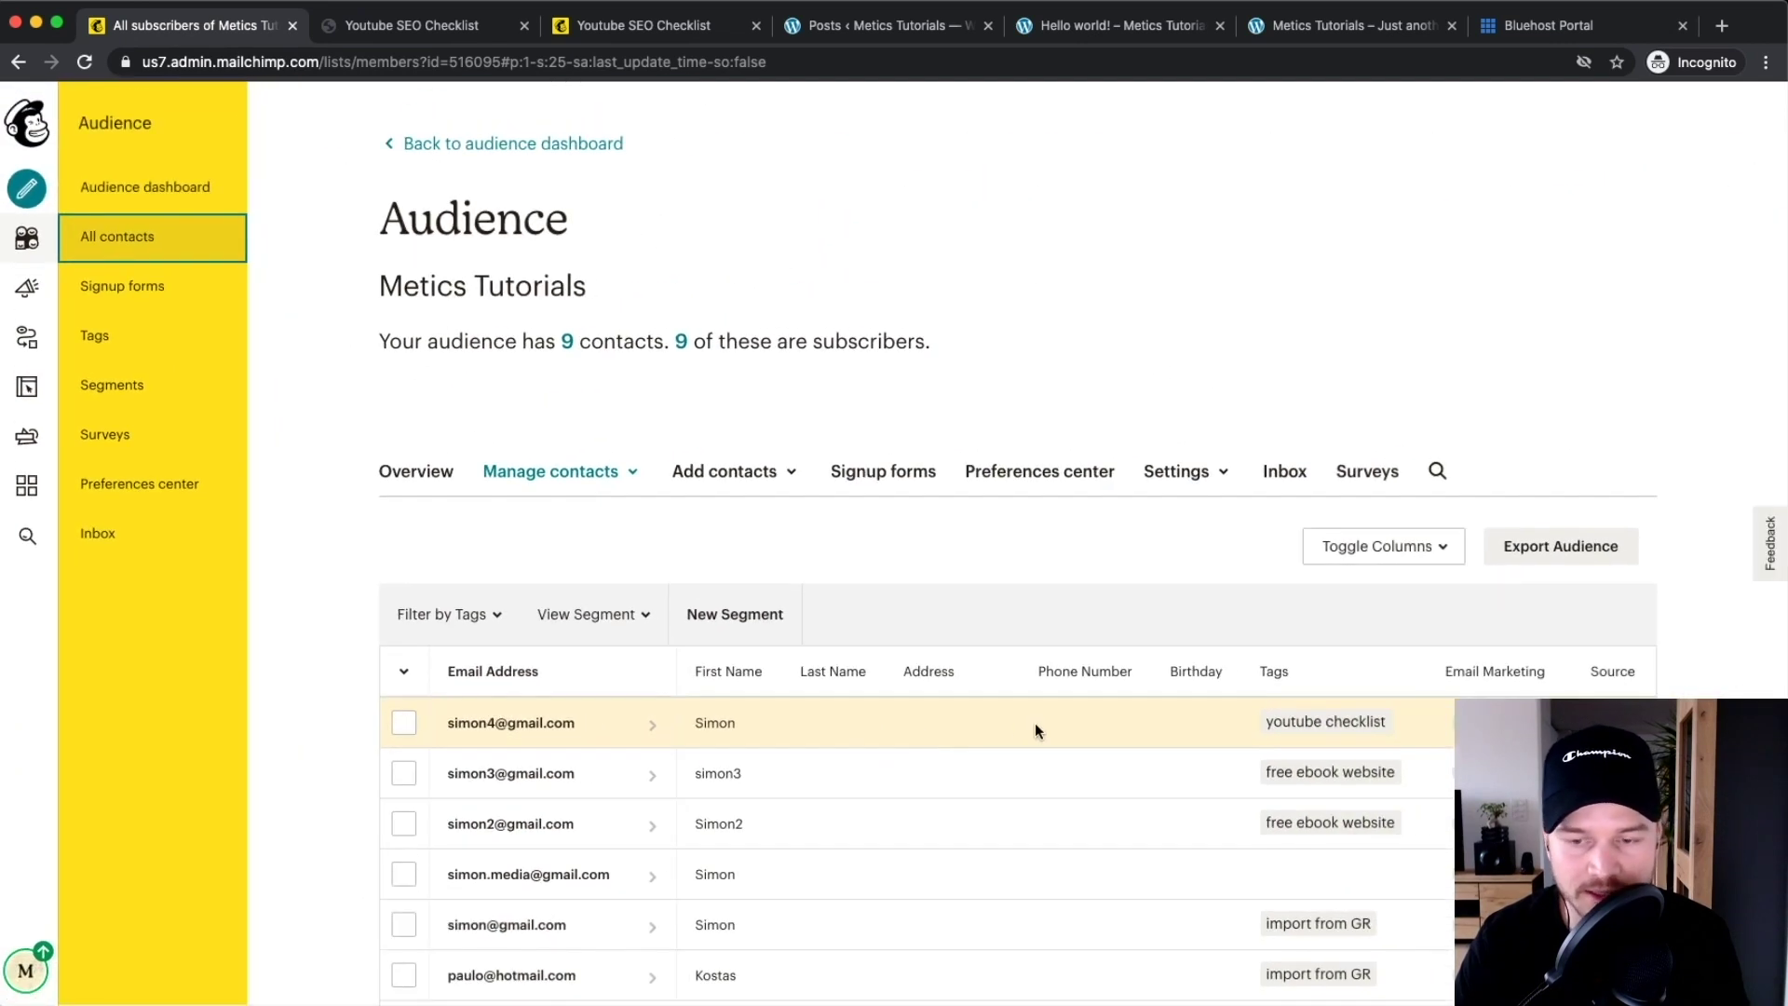
scroll(946, 736, down, 5)
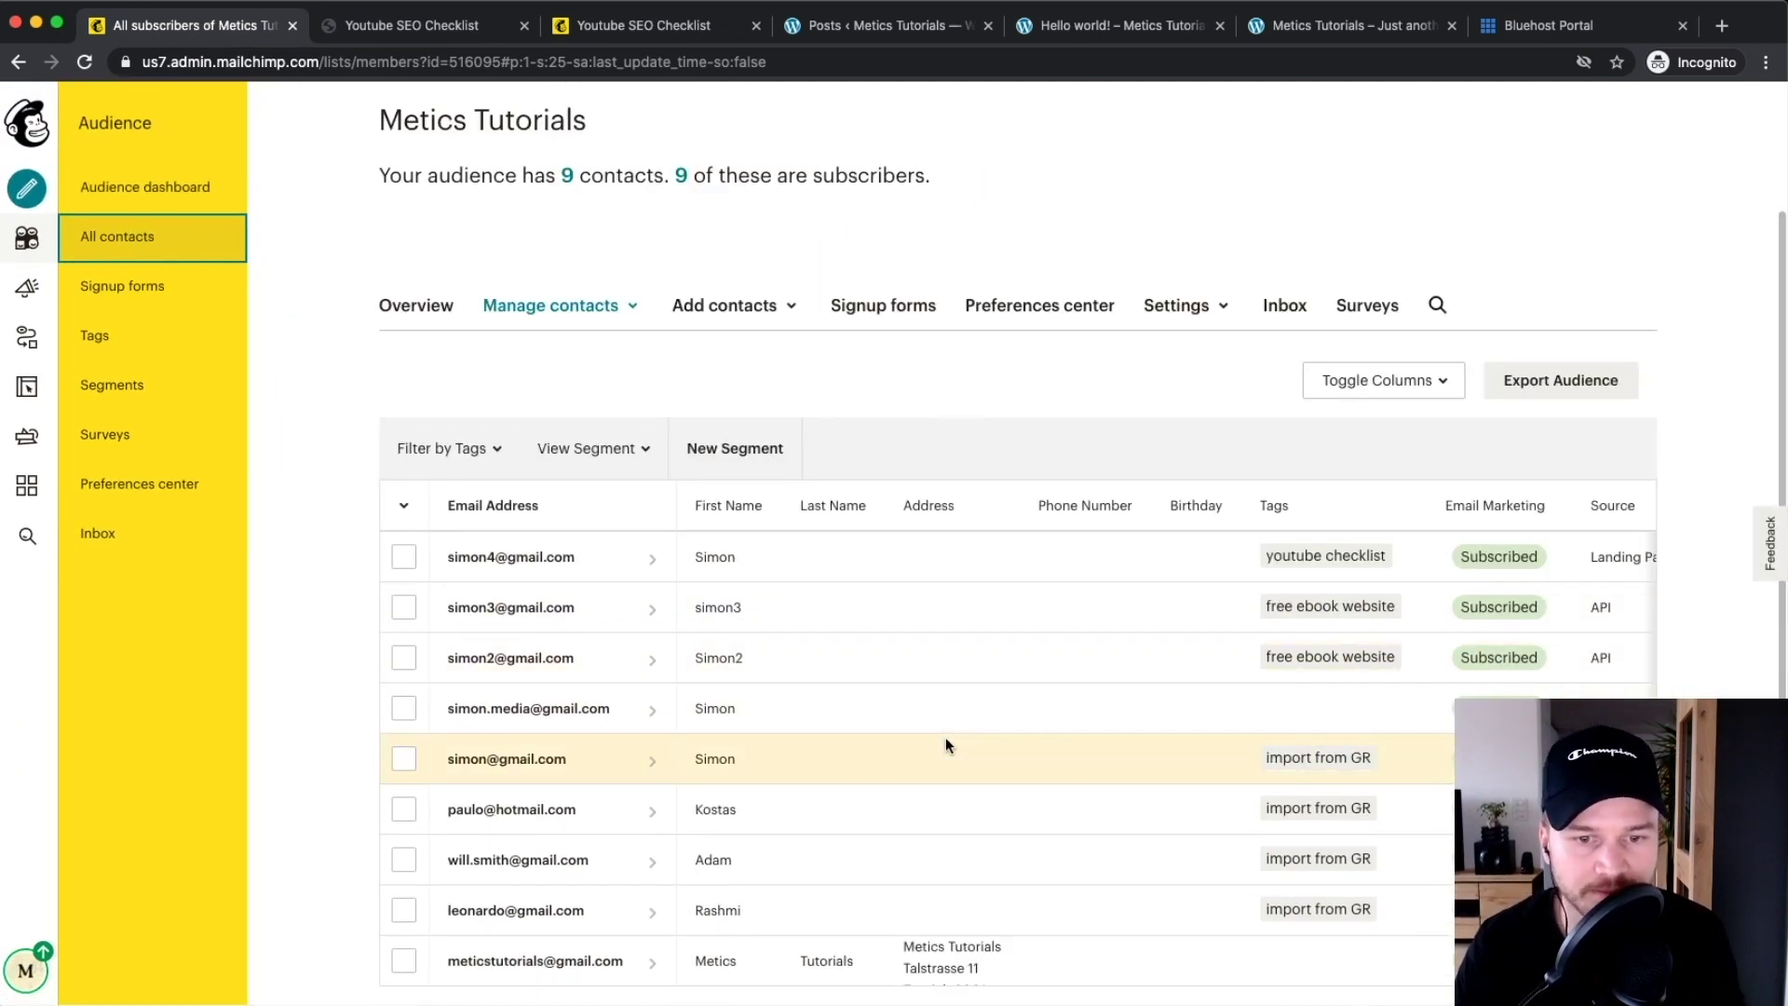